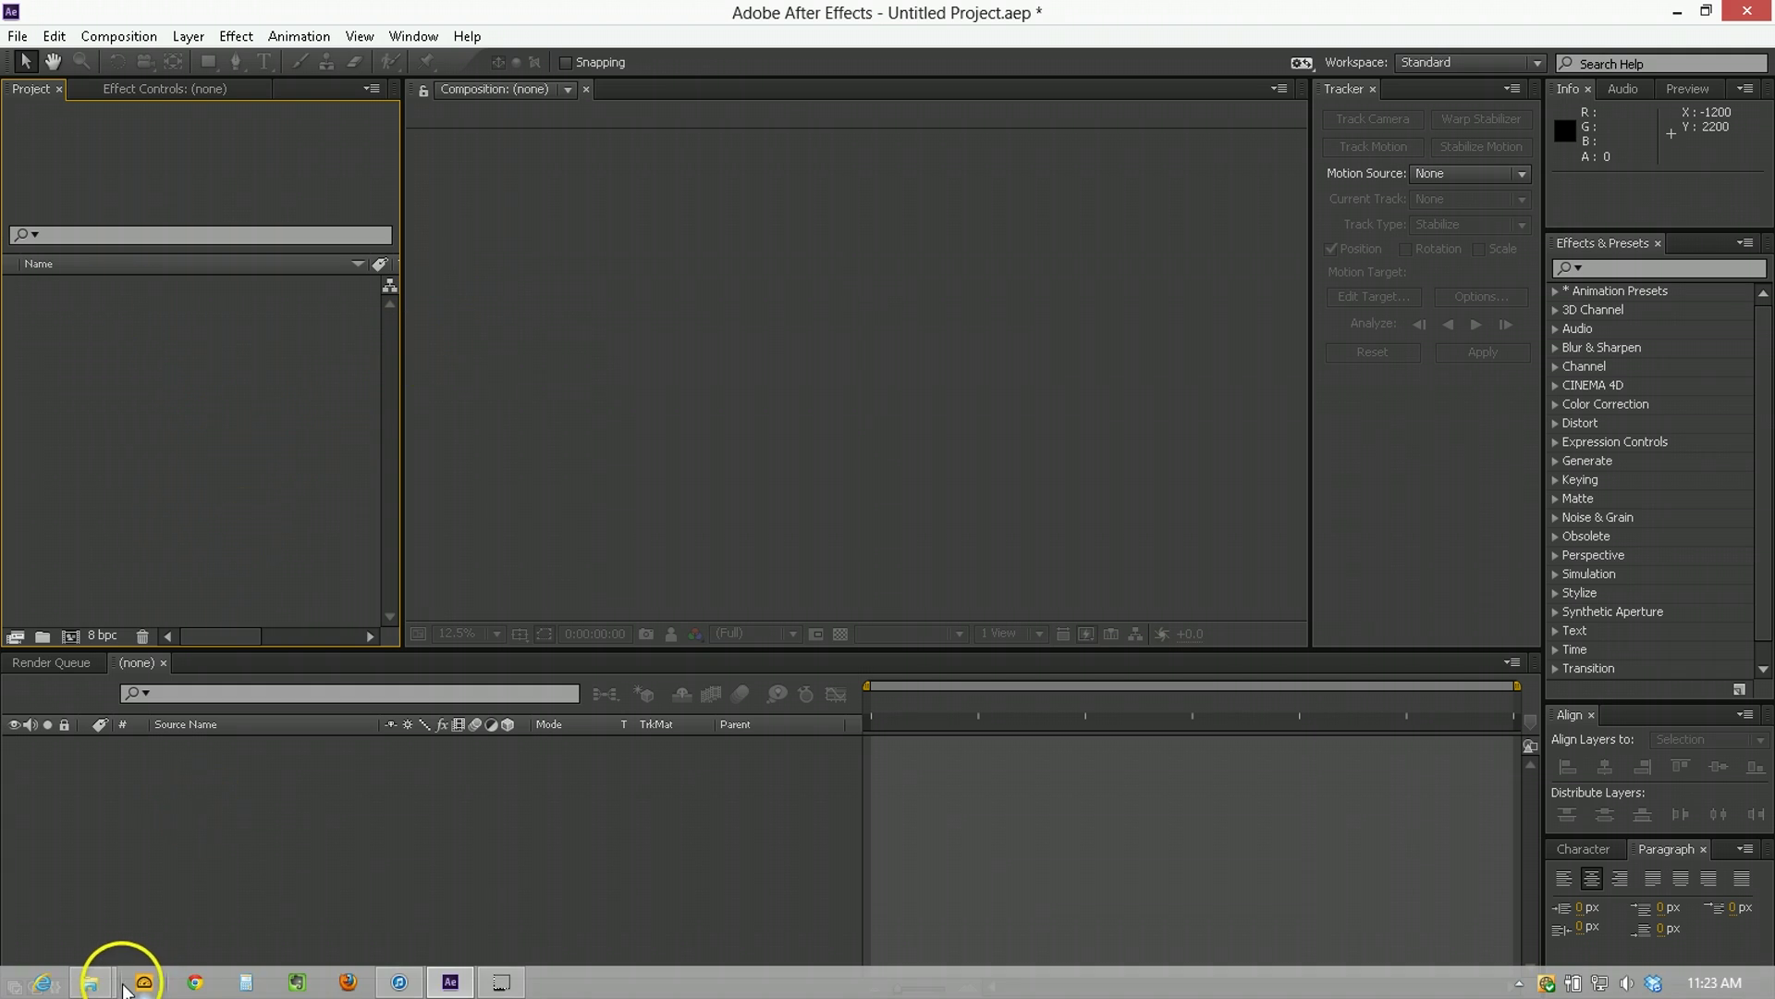
Import real burns intro.MOV from the real burns folder into the project.
mouse_move(97, 982)
left_click(359, 829)
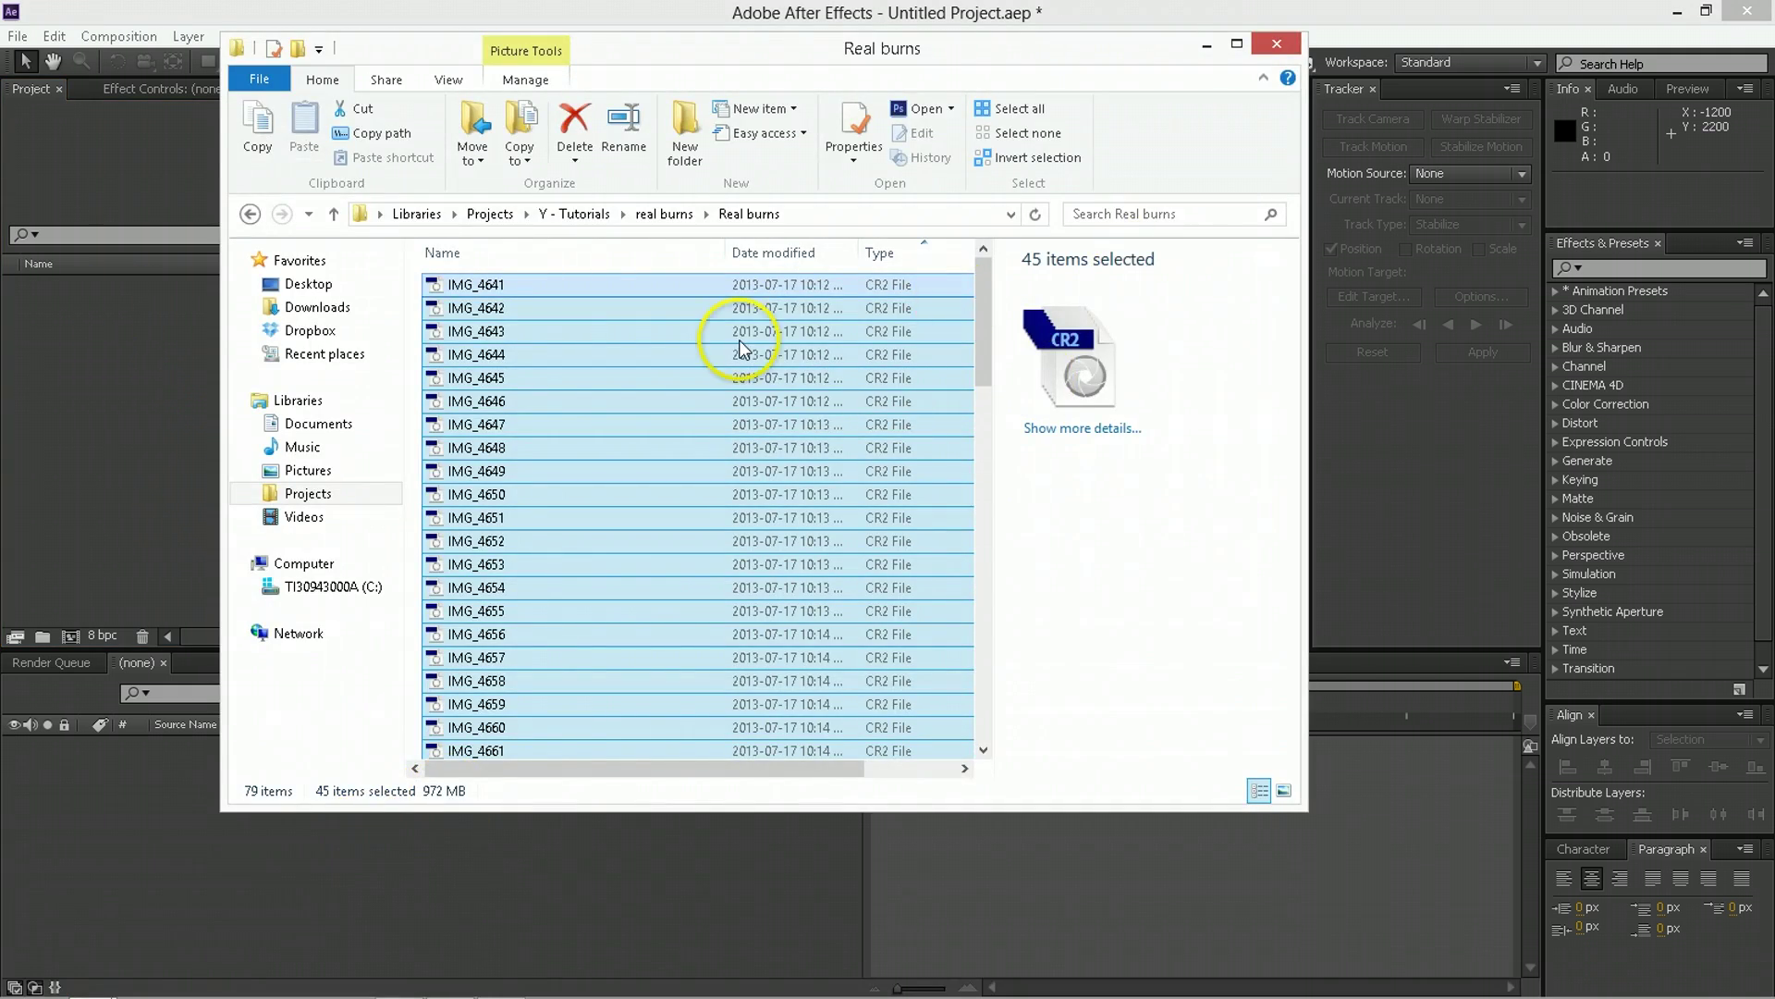
left_click(249, 214)
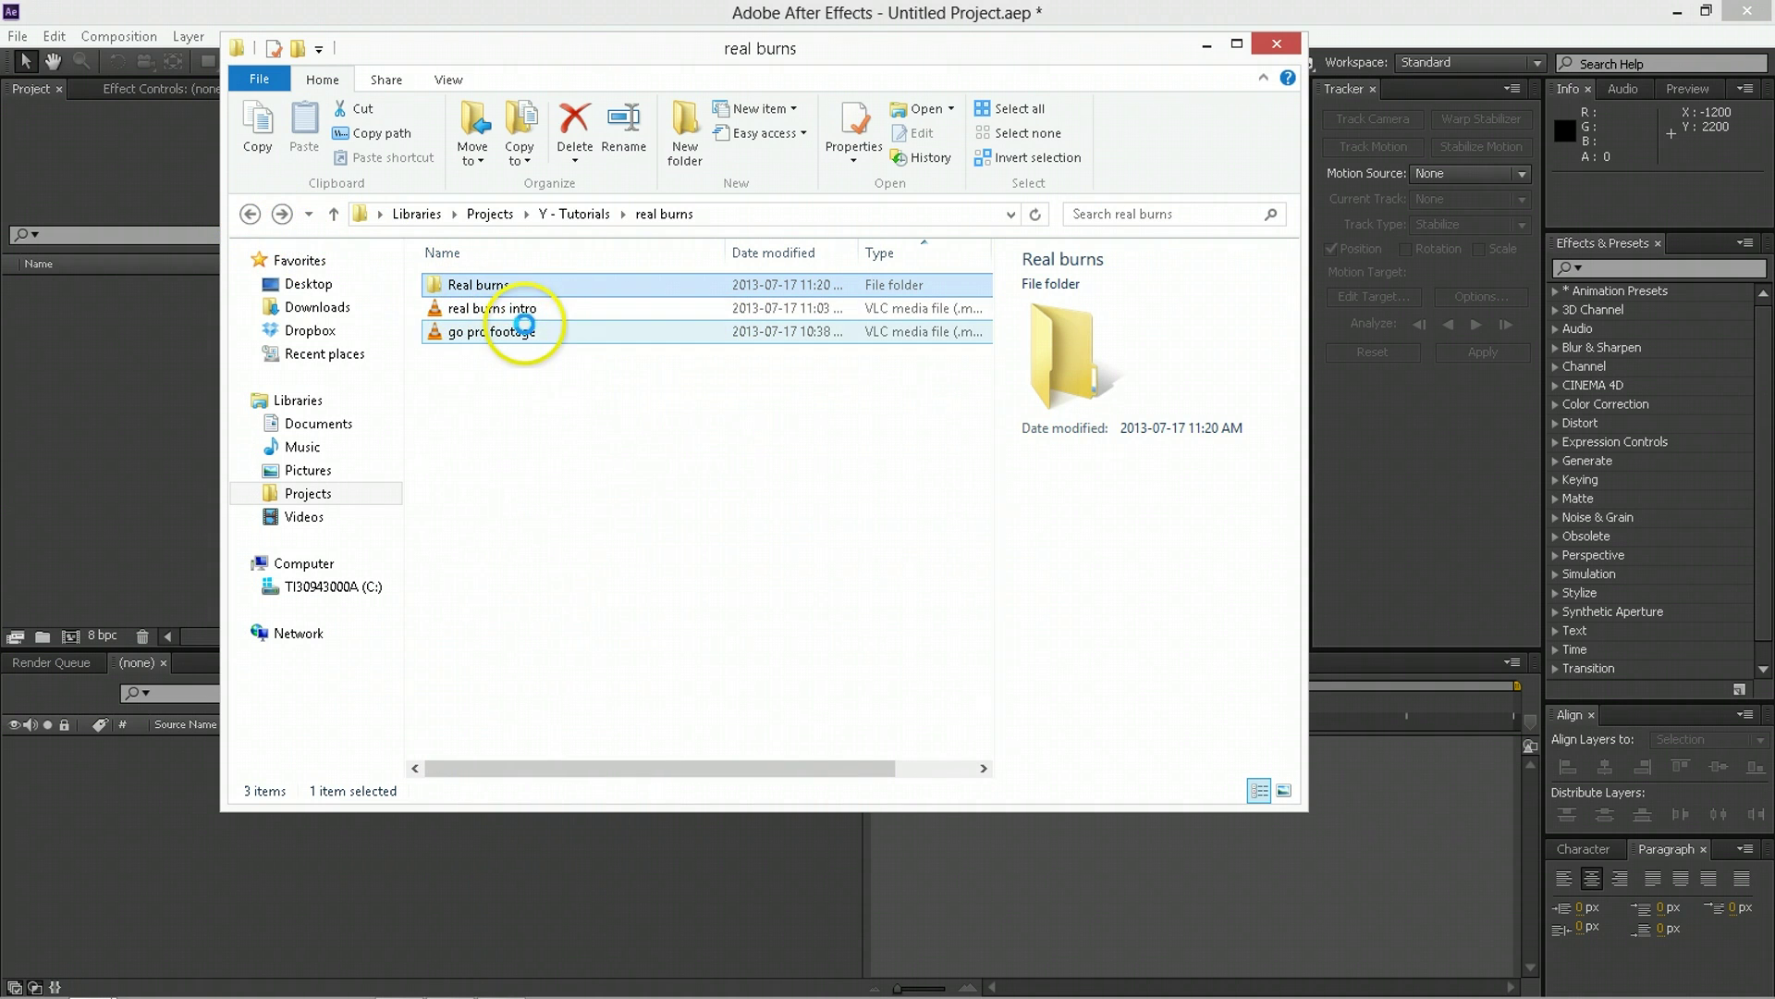
left_click_drag(522, 313, 98, 397)
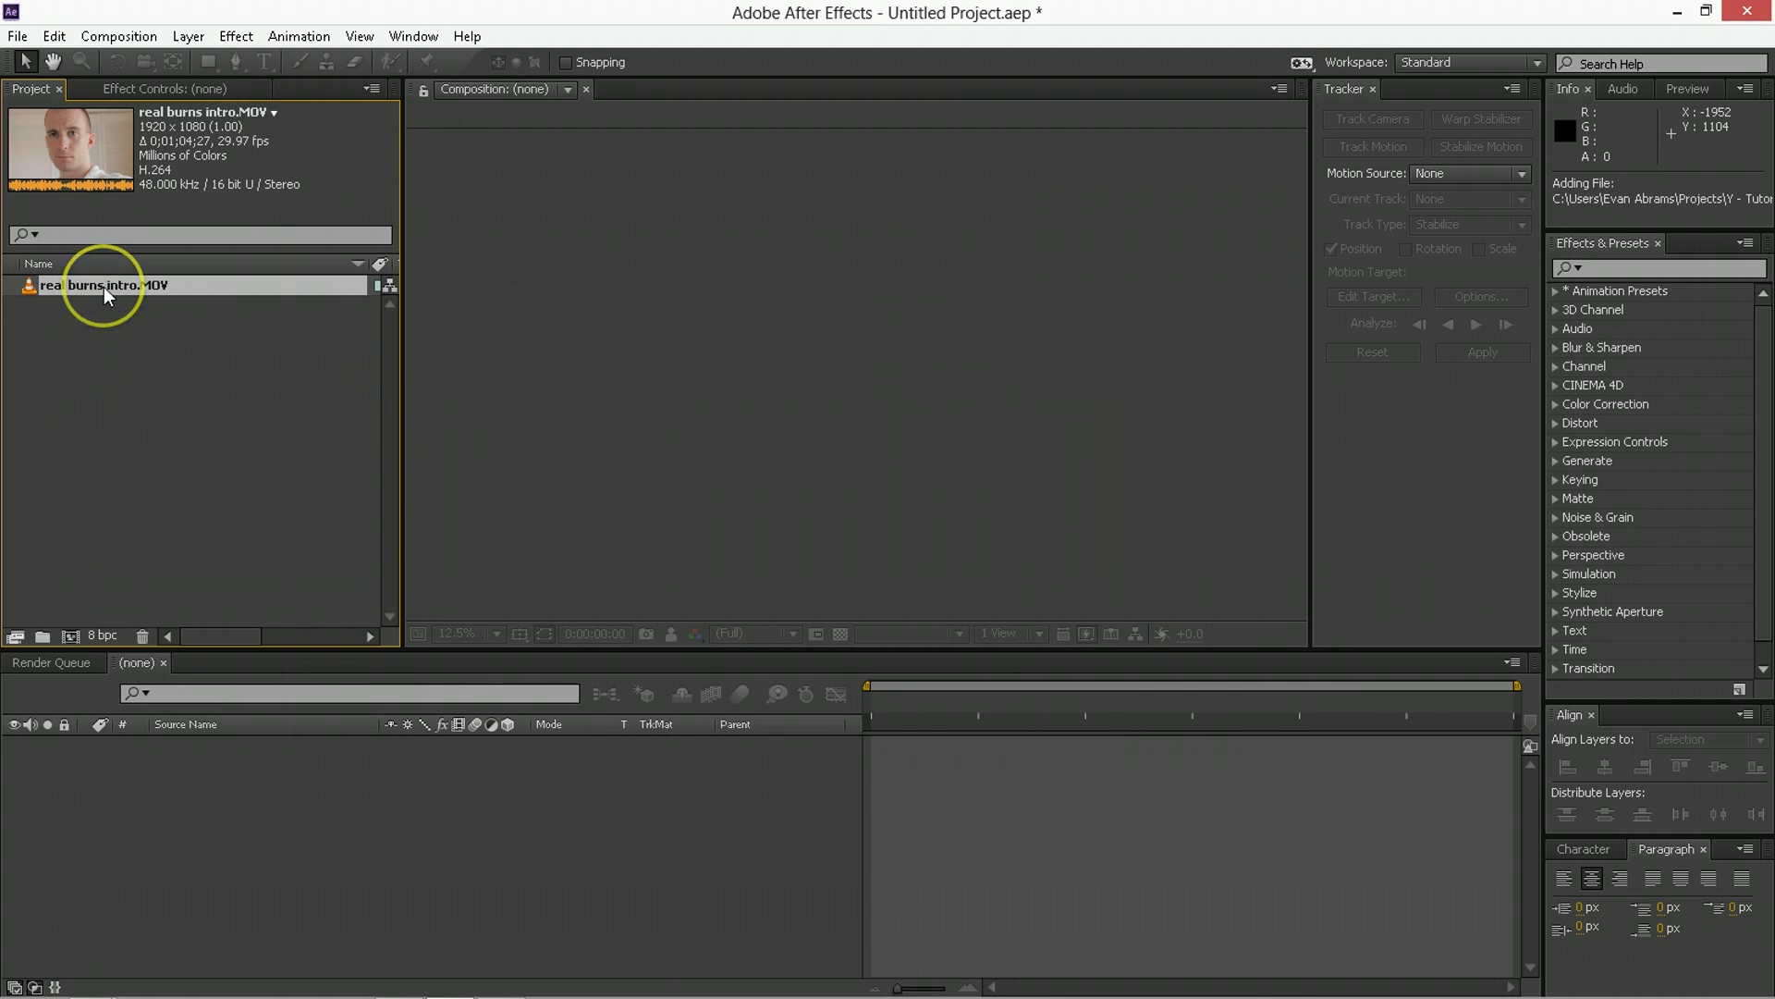
Build a 'real burns intro' composition from the clip, then return to Explorer.
left_click_drag(104, 287, 72, 635)
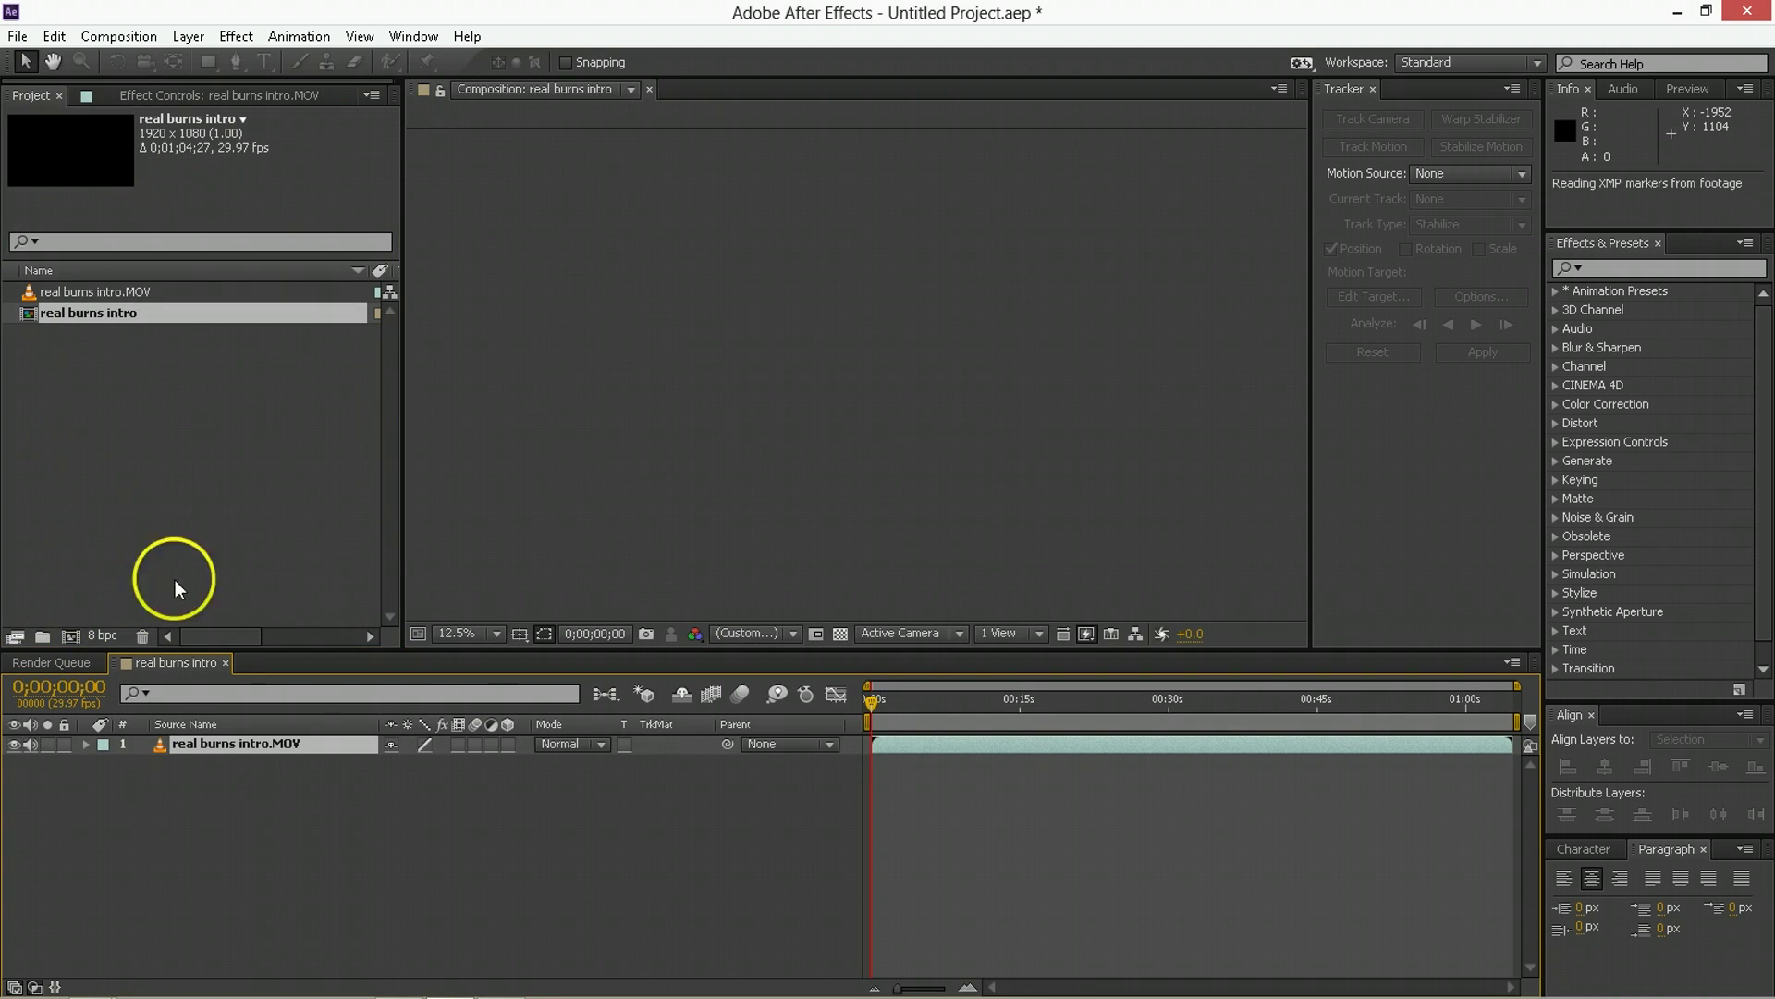
scroll(865, 461, "up", 2)
scroll(797, 465, "down", 2)
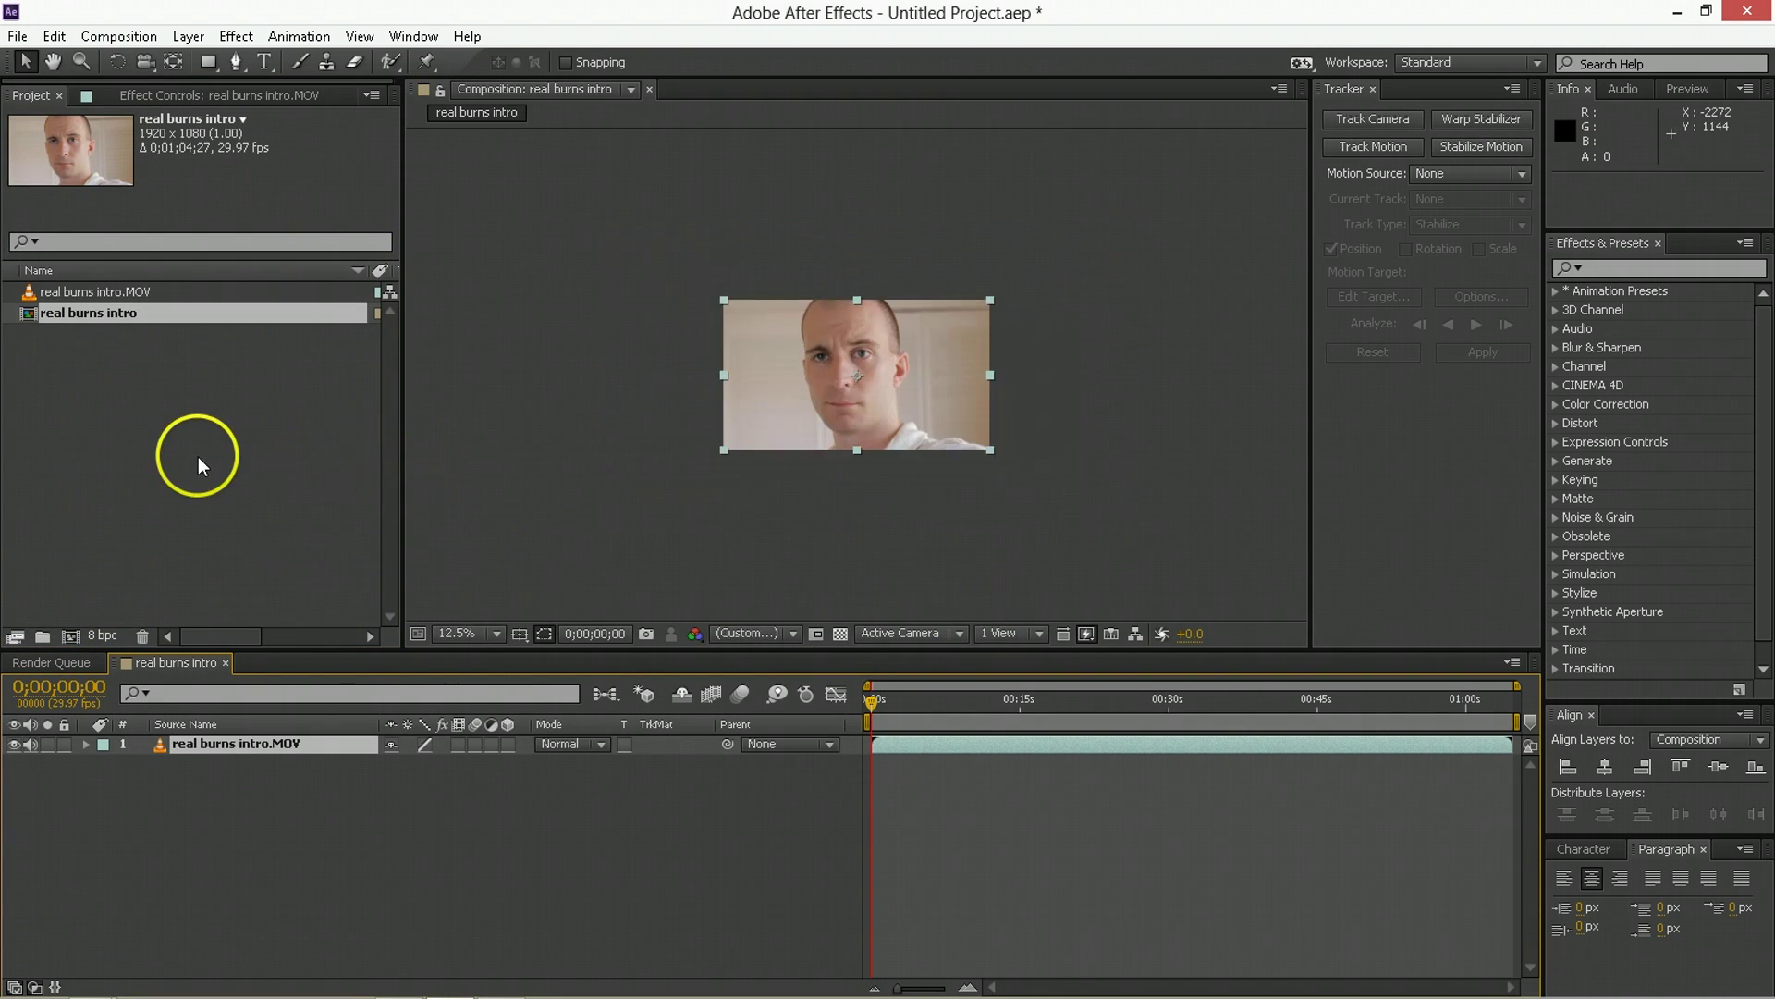
key("alt+Tab")
Import the Real burns folder as the IMG_[4641-4689].CR2 sequence, accepting the missing-frames warning.
left_click(467, 288)
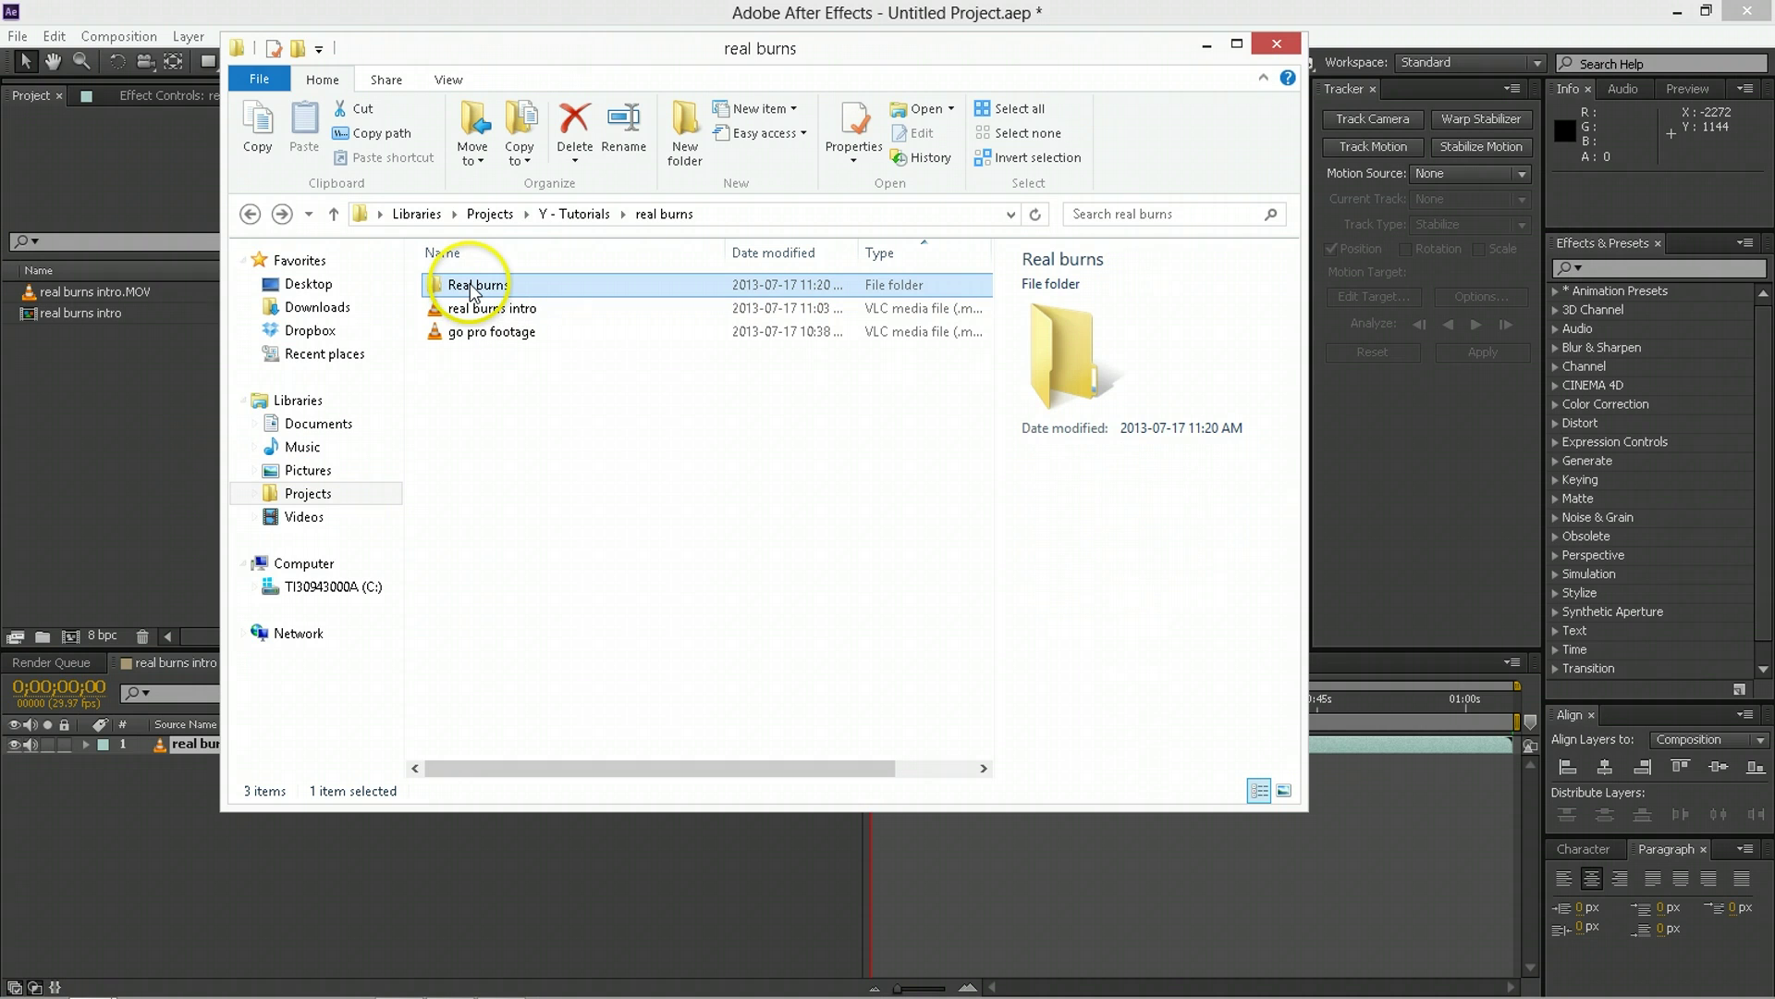
left_click_drag(467, 289, 119, 435)
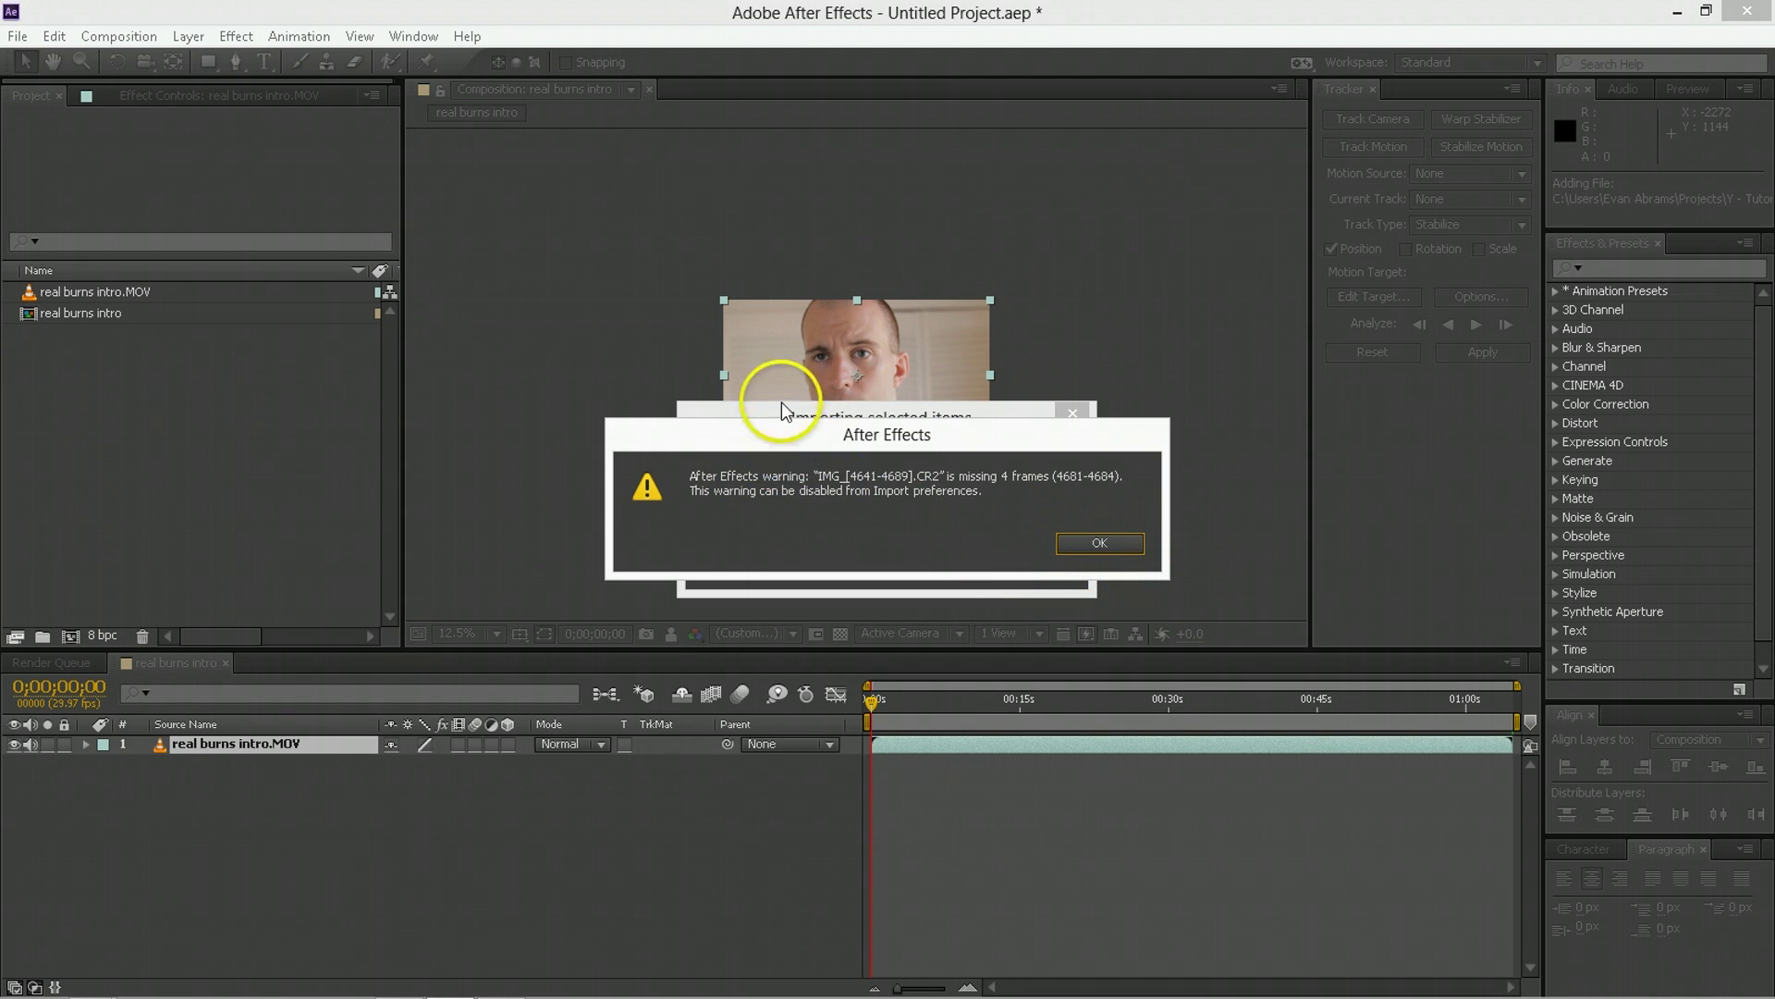
left_click(1010, 349)
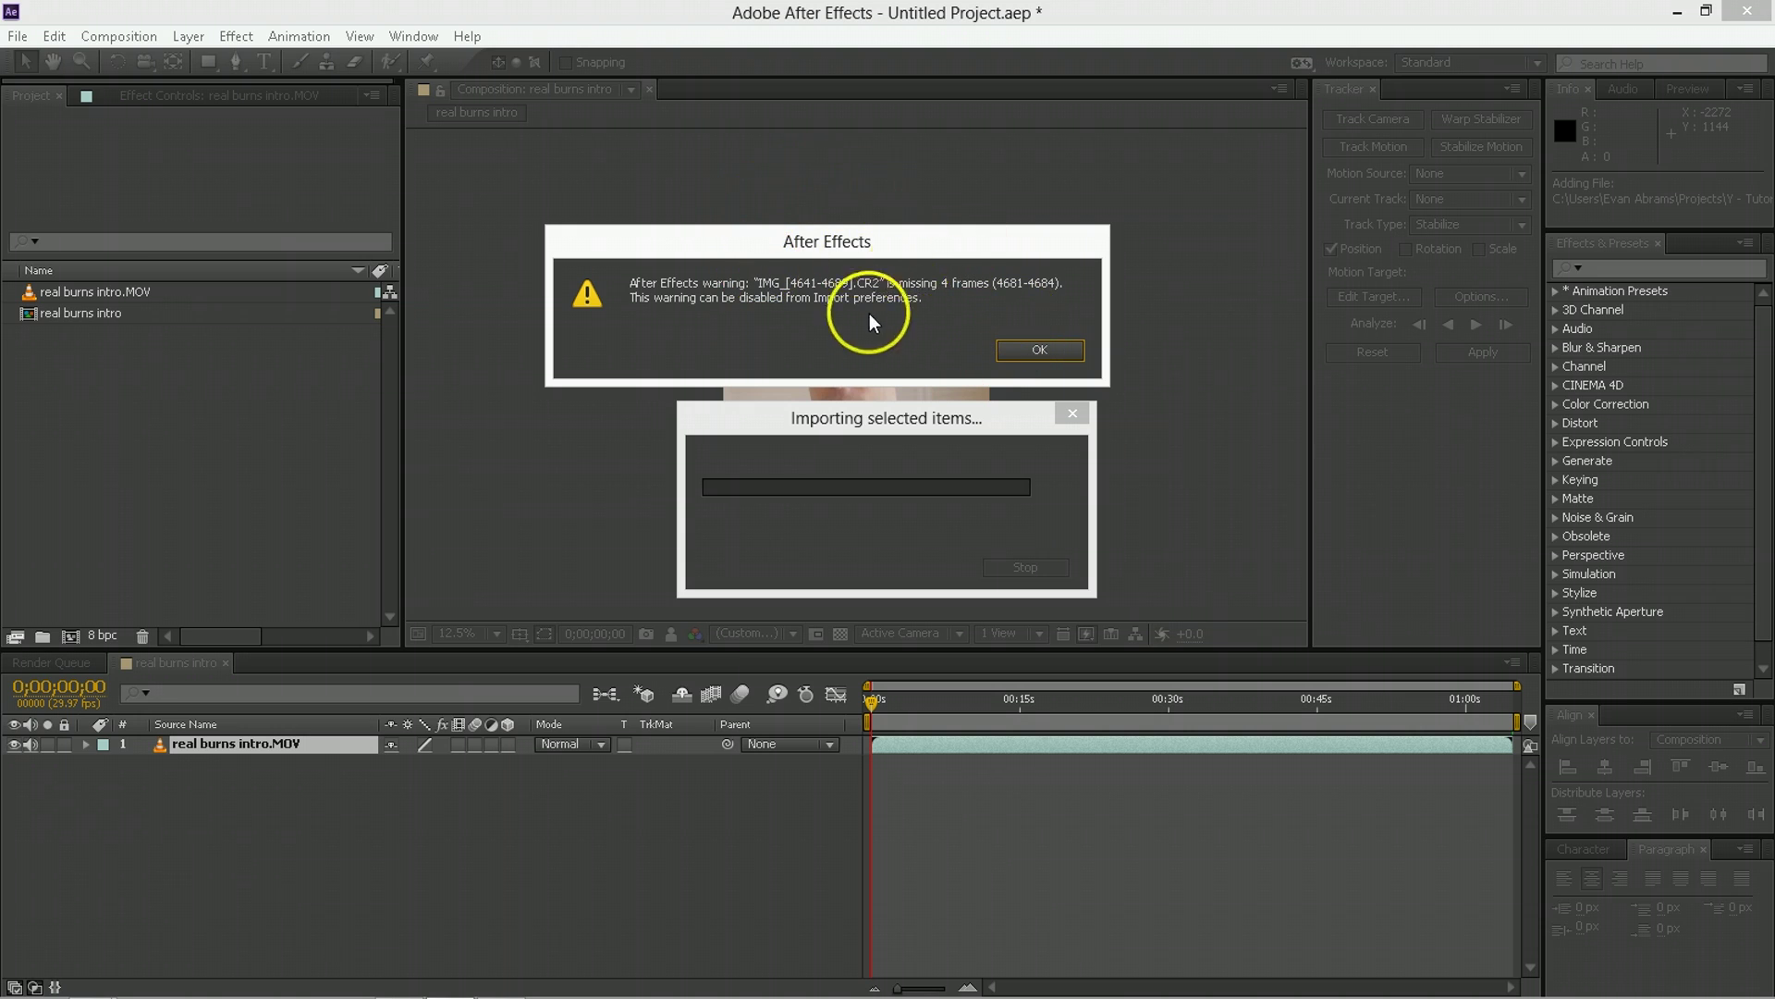
left_click(1078, 348)
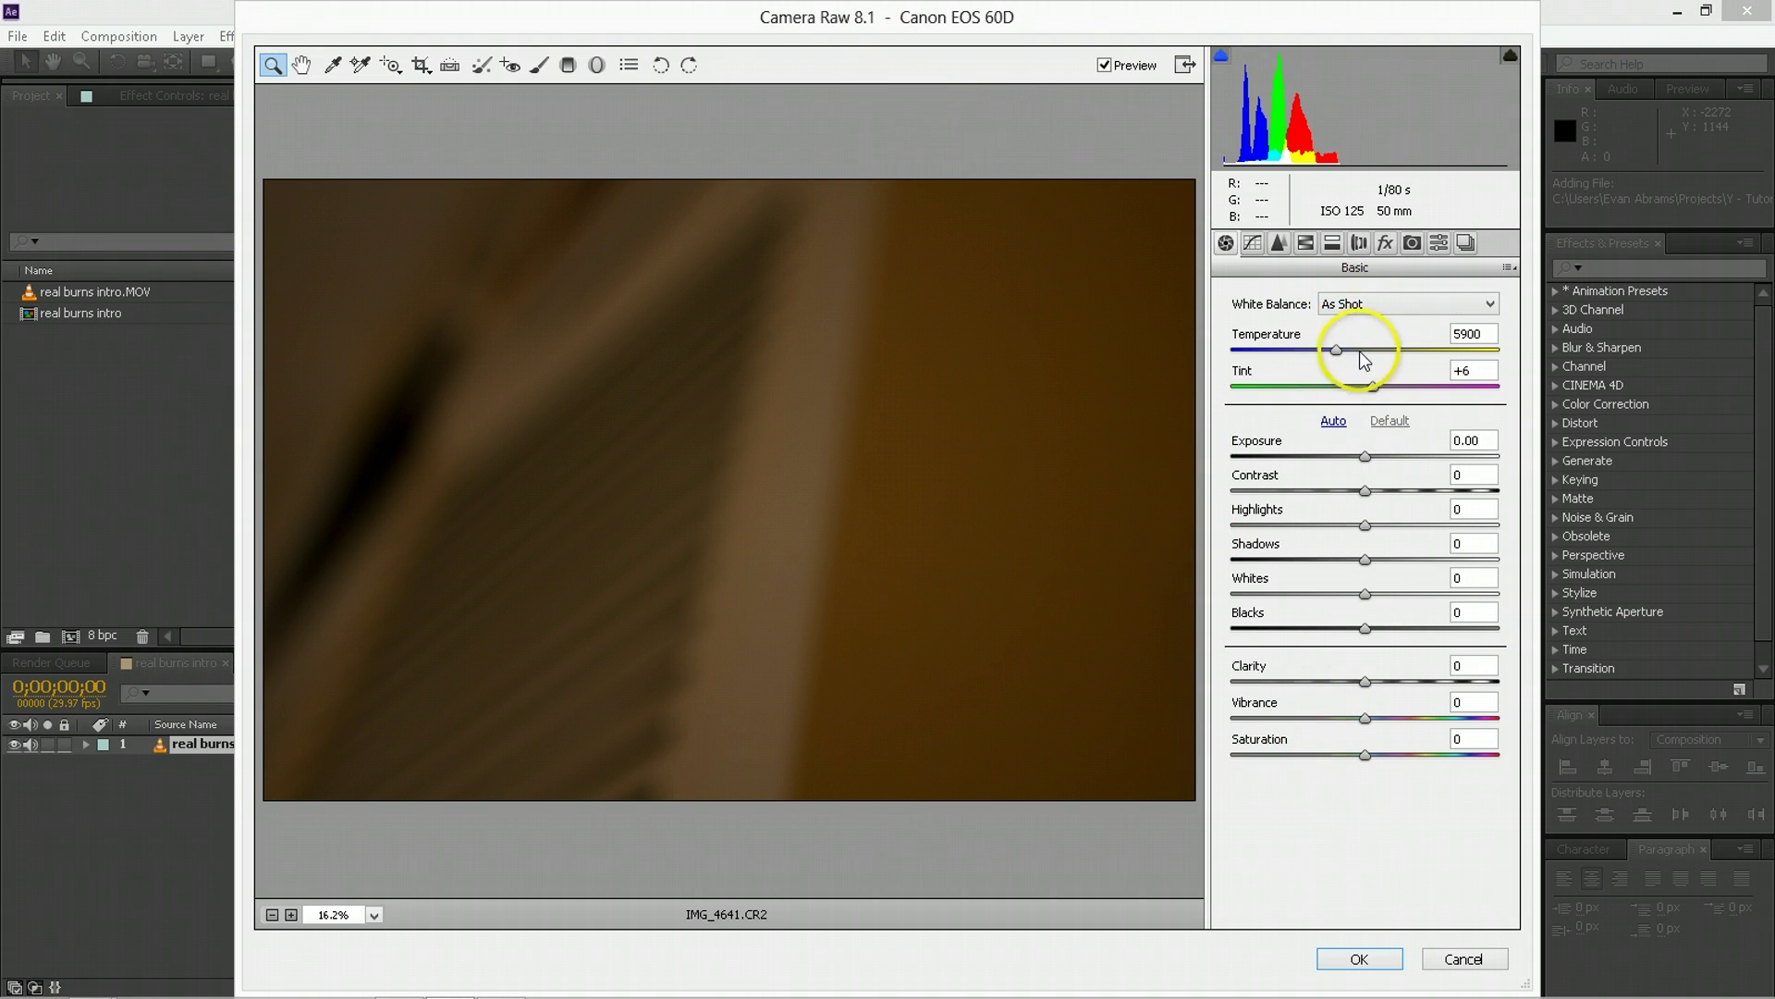
Try Camera Raw white balance values: temperature 4250 then 4800, tint +106.
left_click(1472, 334)
type("4250")
key("Return")
type("47000")
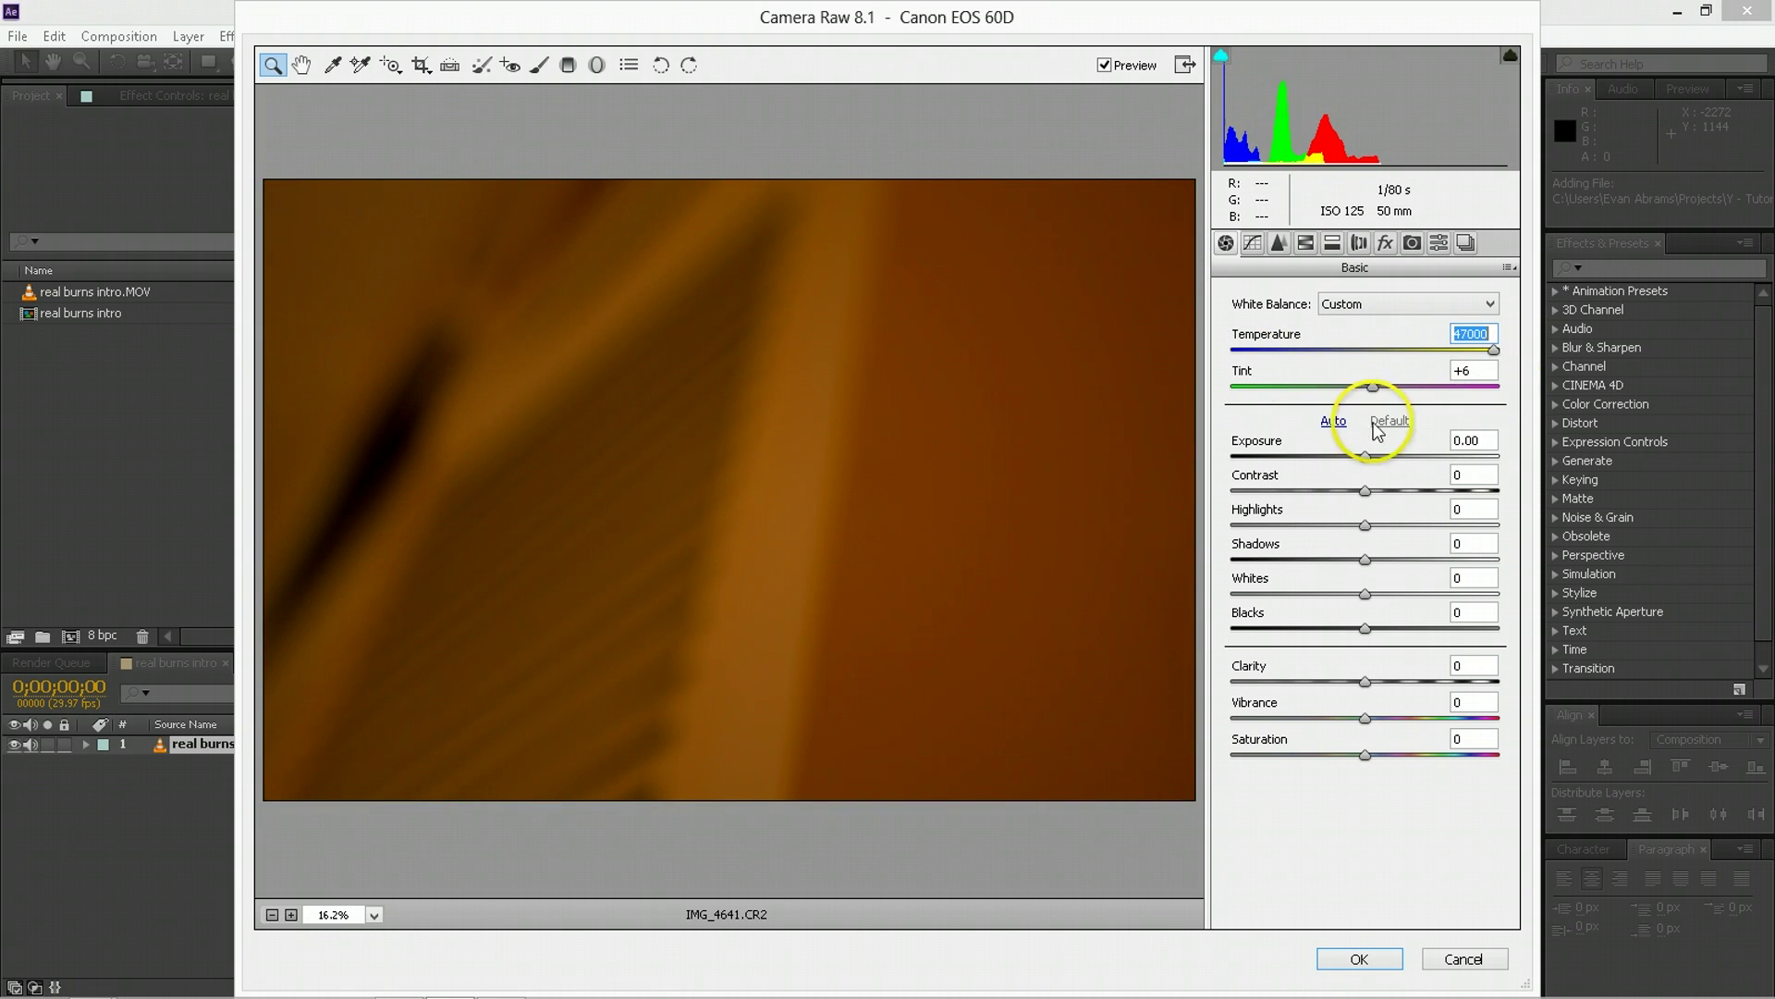
left_click_drag(1374, 387, 1471, 407)
left_click_drag(1347, 357, 1305, 351)
Restore As Shot white balance and accept the Camera Raw settings to finish importing.
left_click(1360, 305)
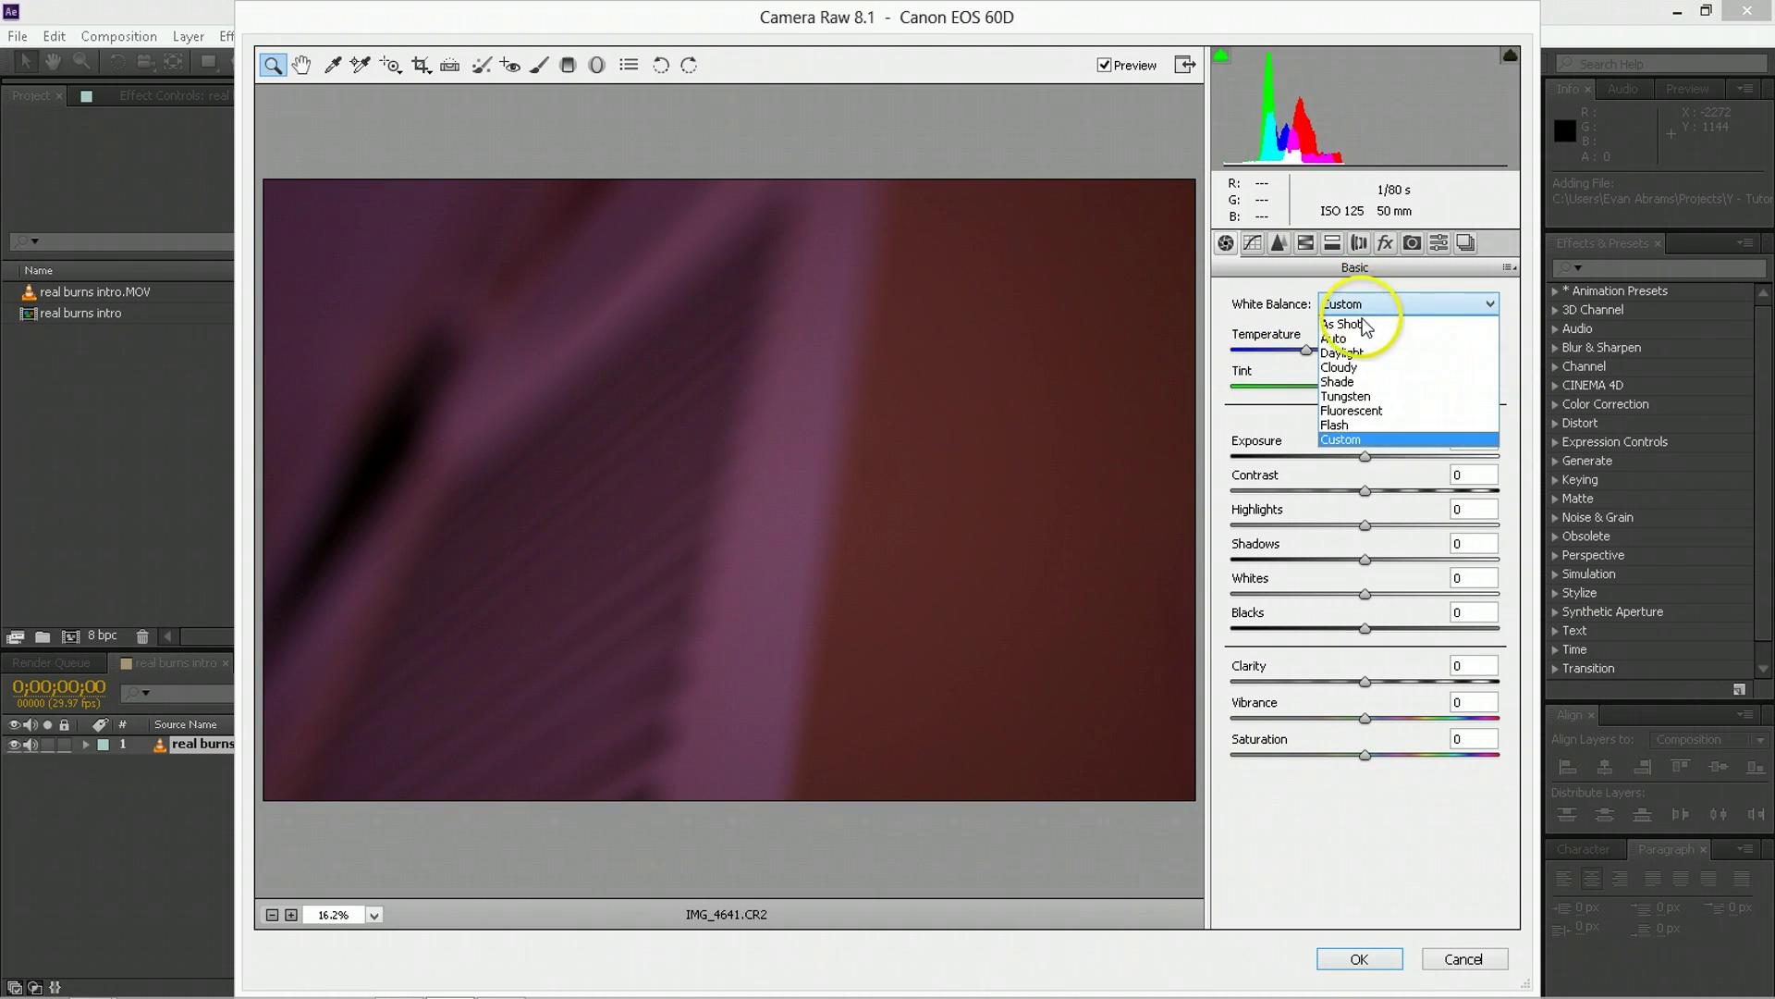
left_click(1359, 321)
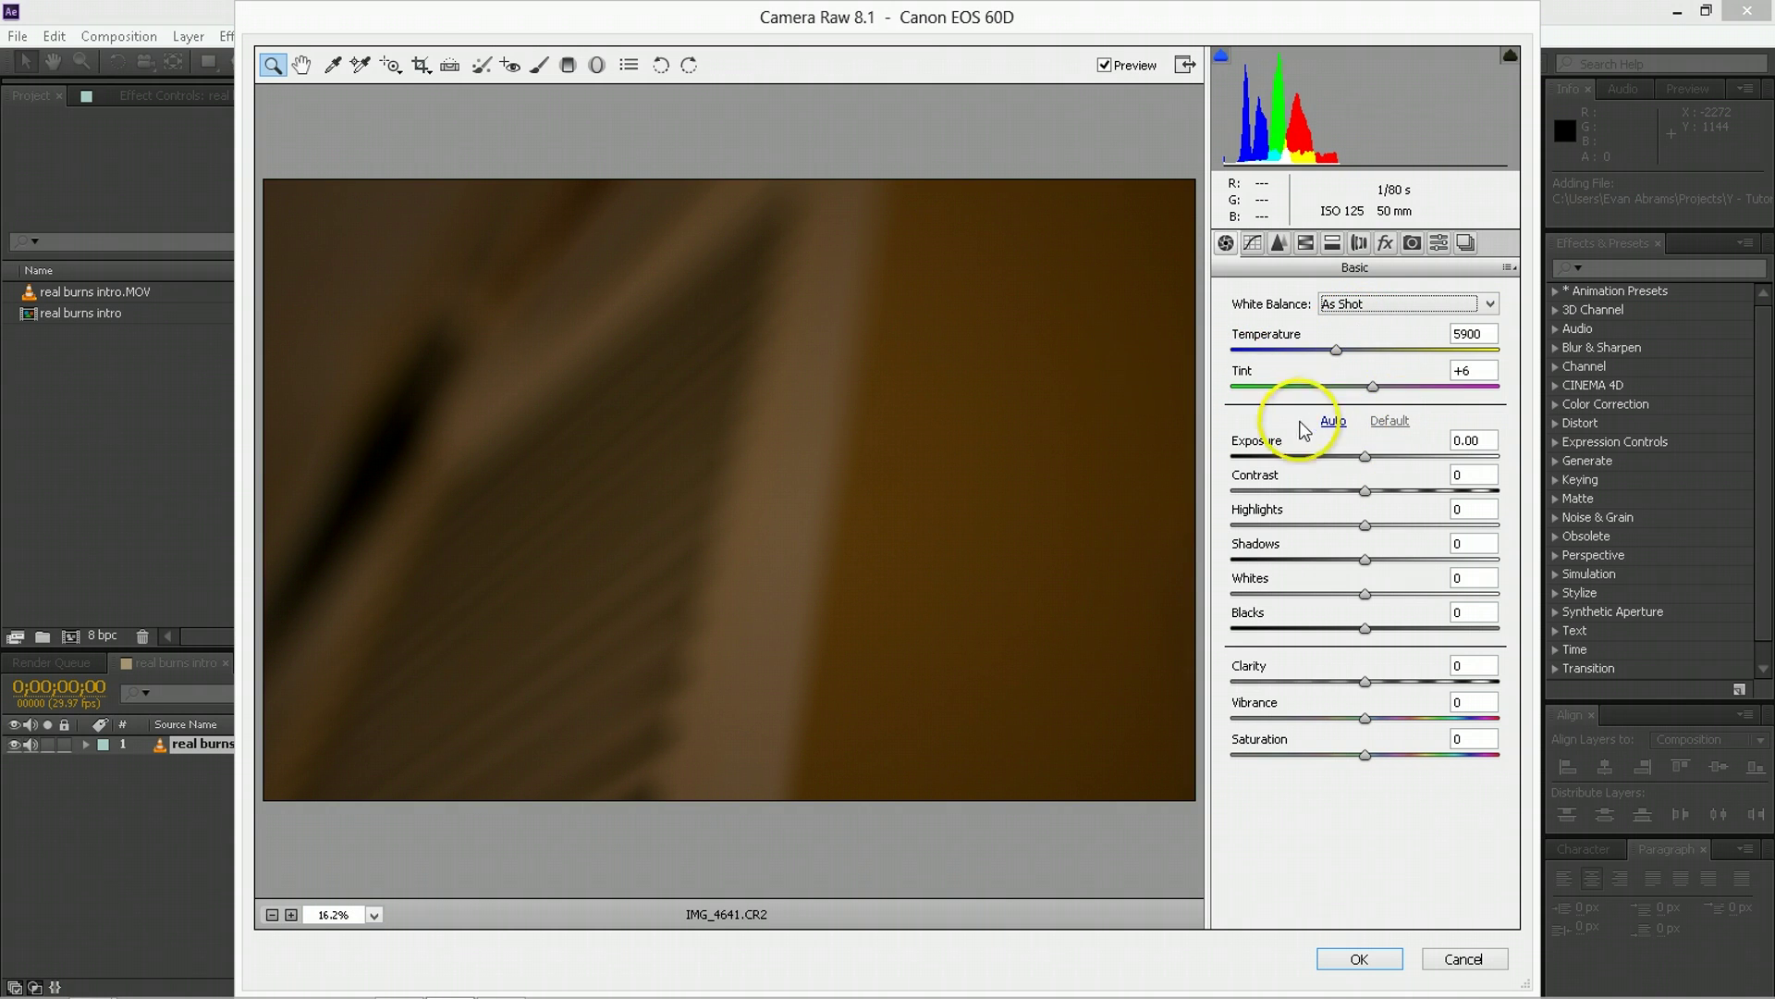
left_click(1359, 959)
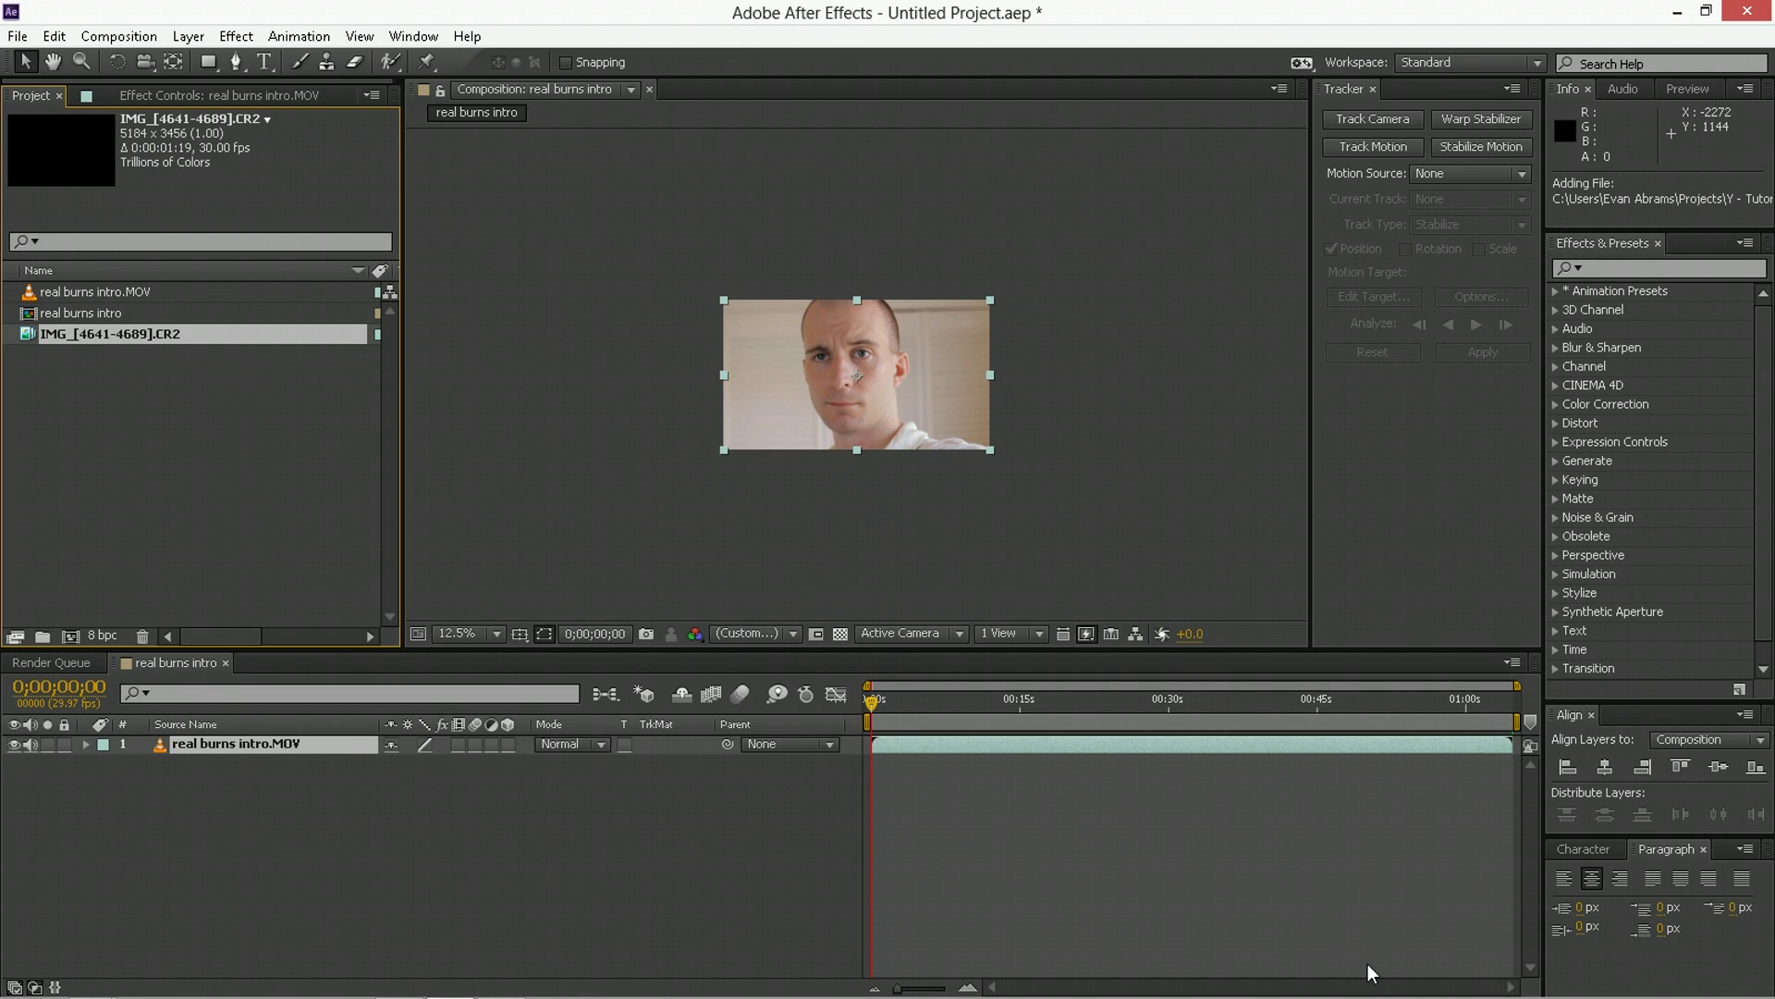
Preview the burn sequence in the Footage viewer at frames 20 and 6.
double_click(48, 335)
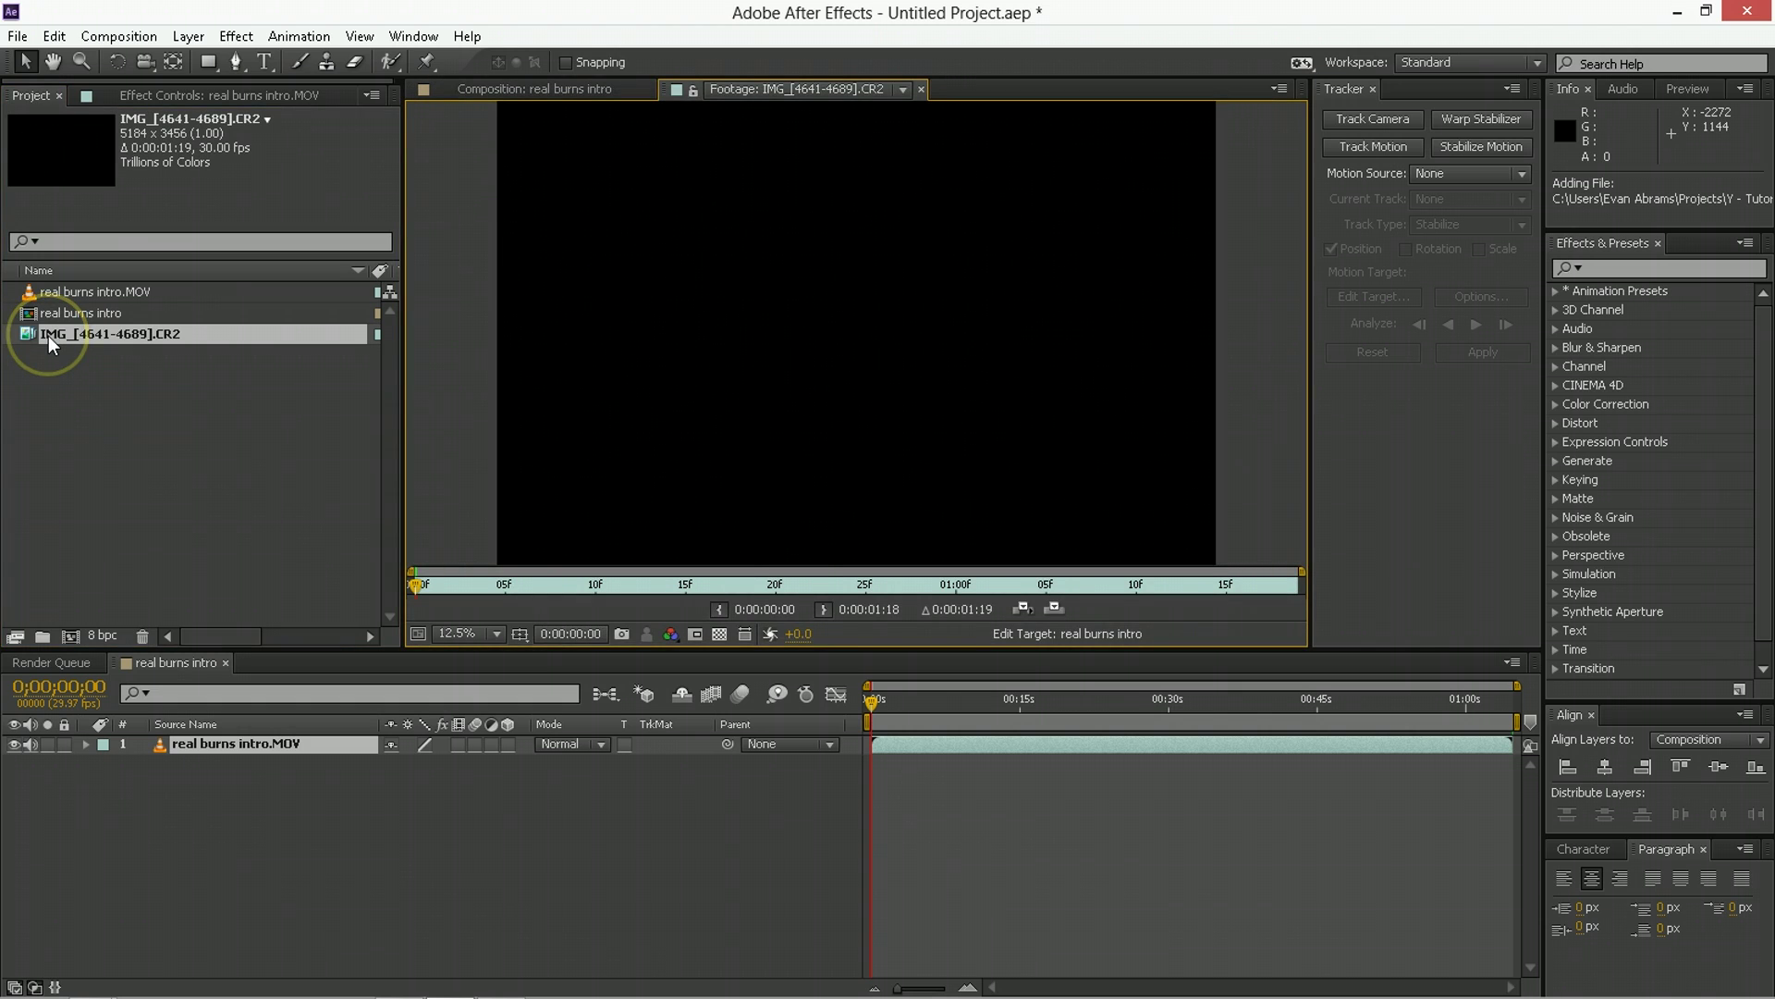
left_click(793, 590)
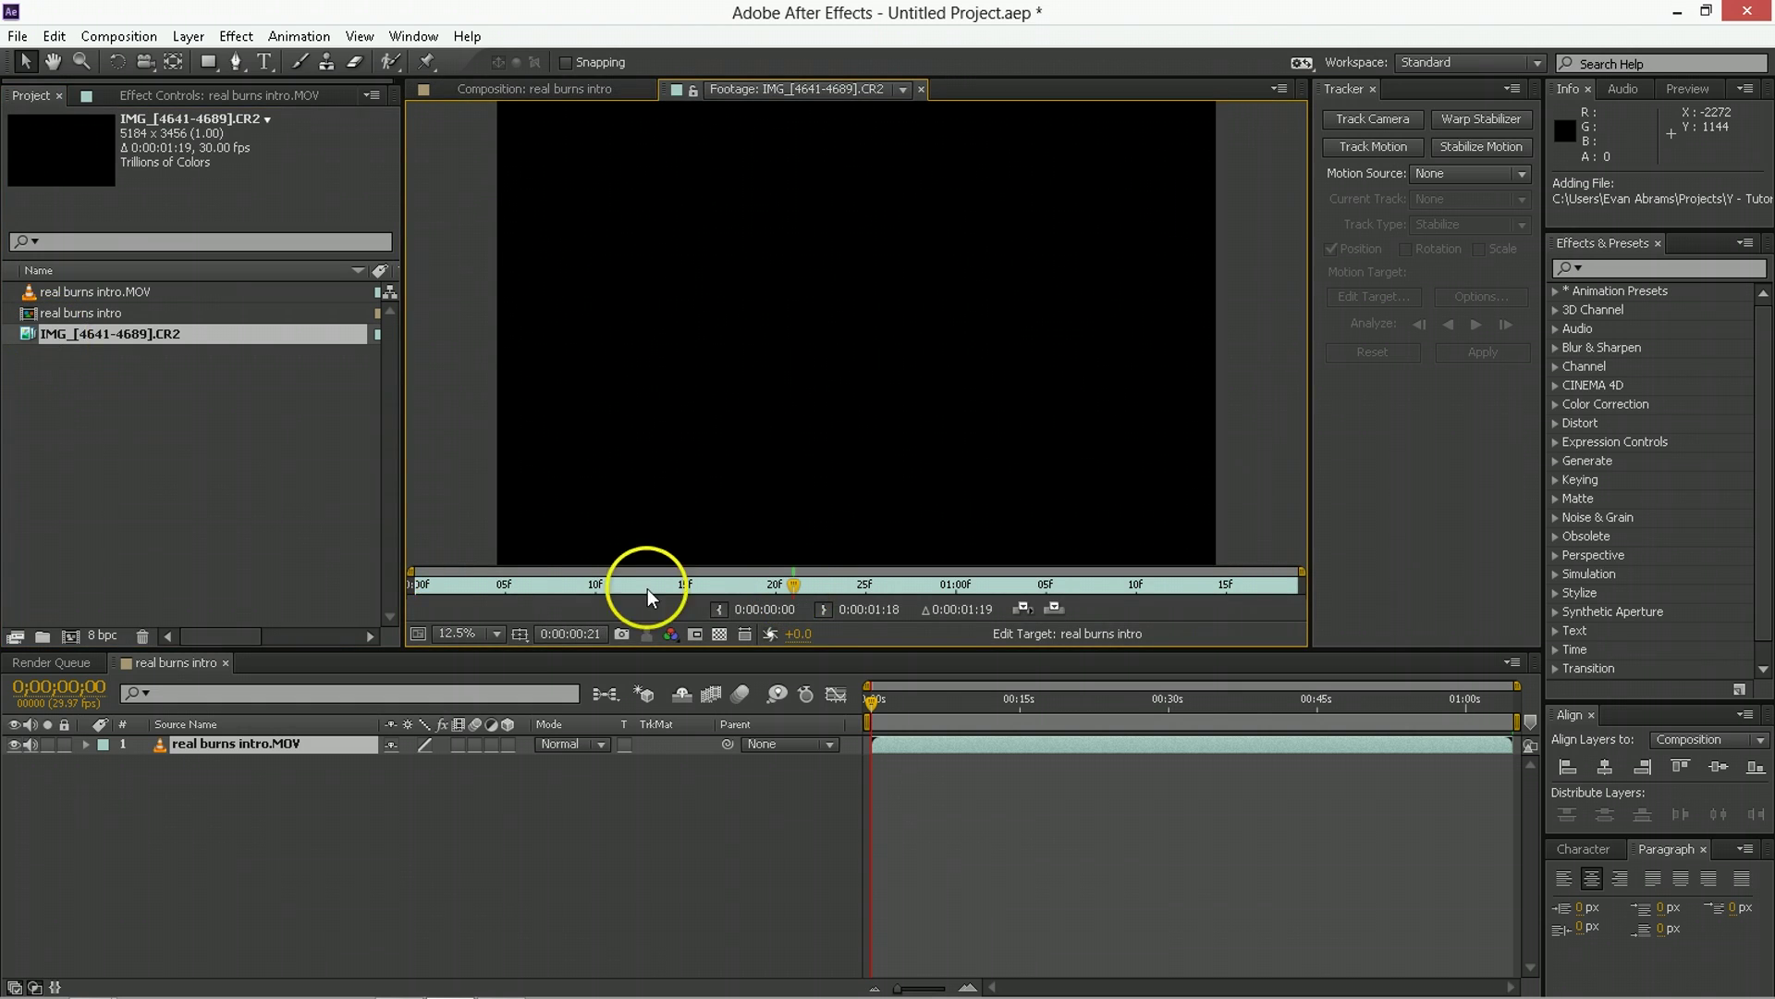
left_click(513, 588)
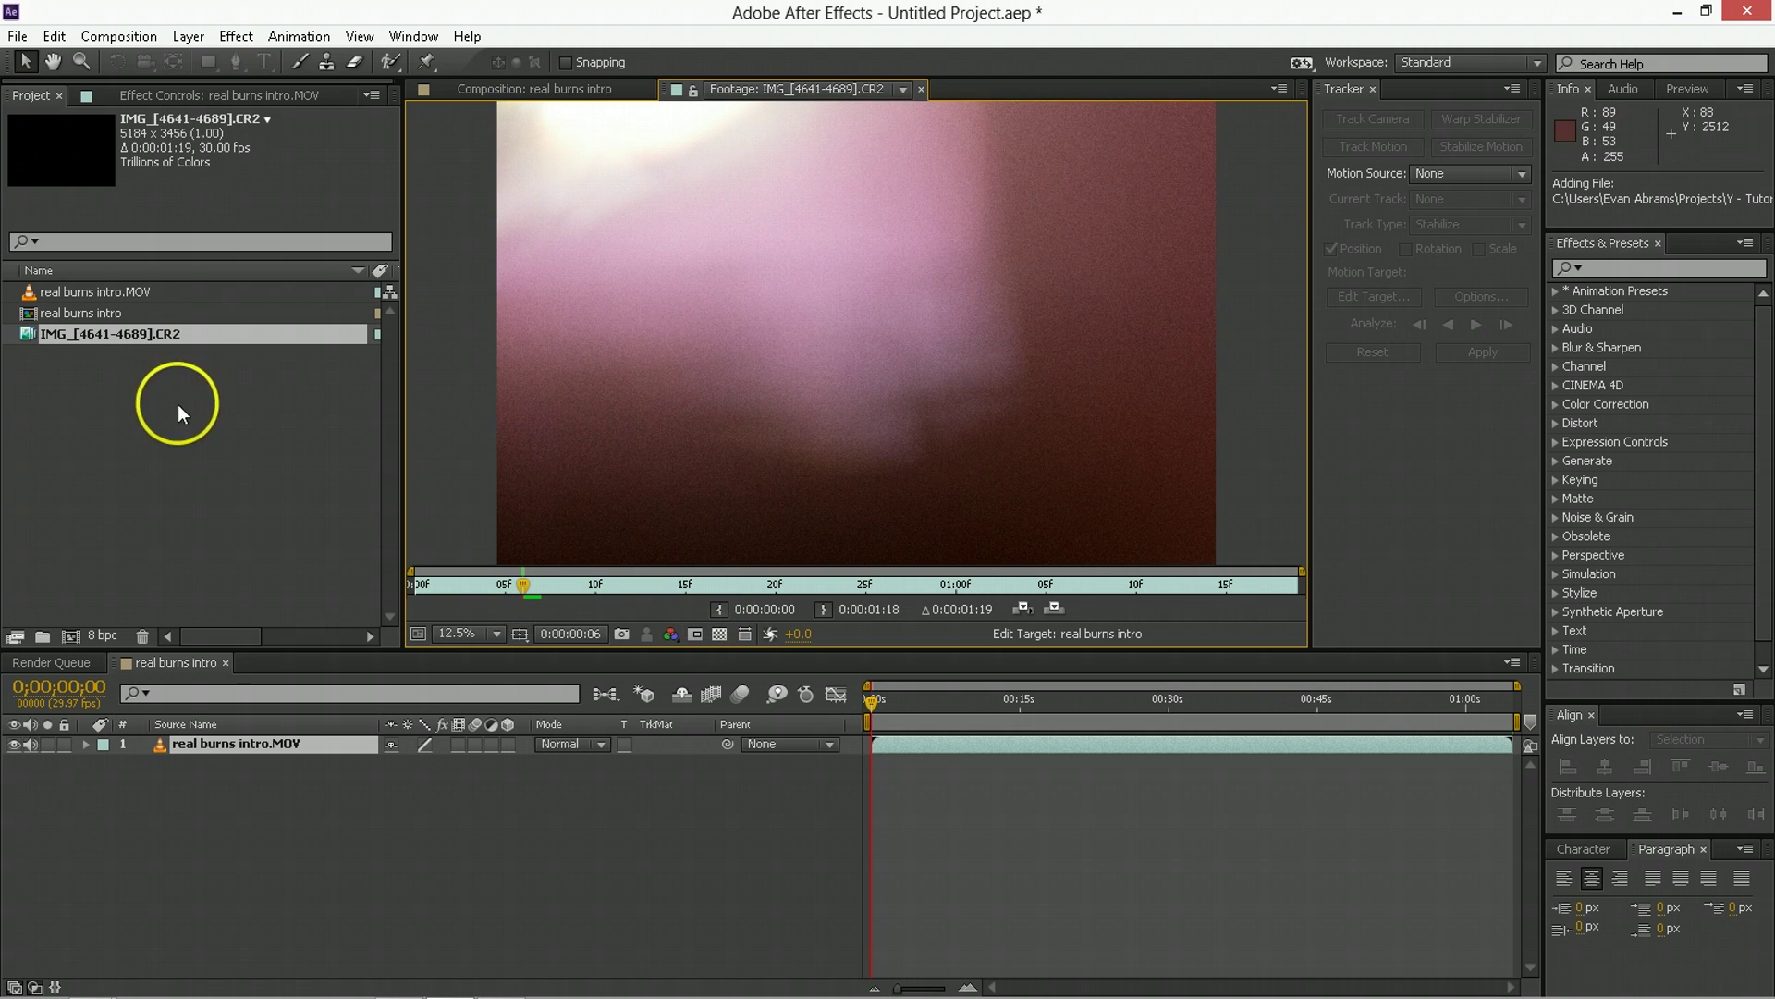
Create the IMG composition from the IMG_[4641-4689].CR2 sequence.
left_click(102, 357)
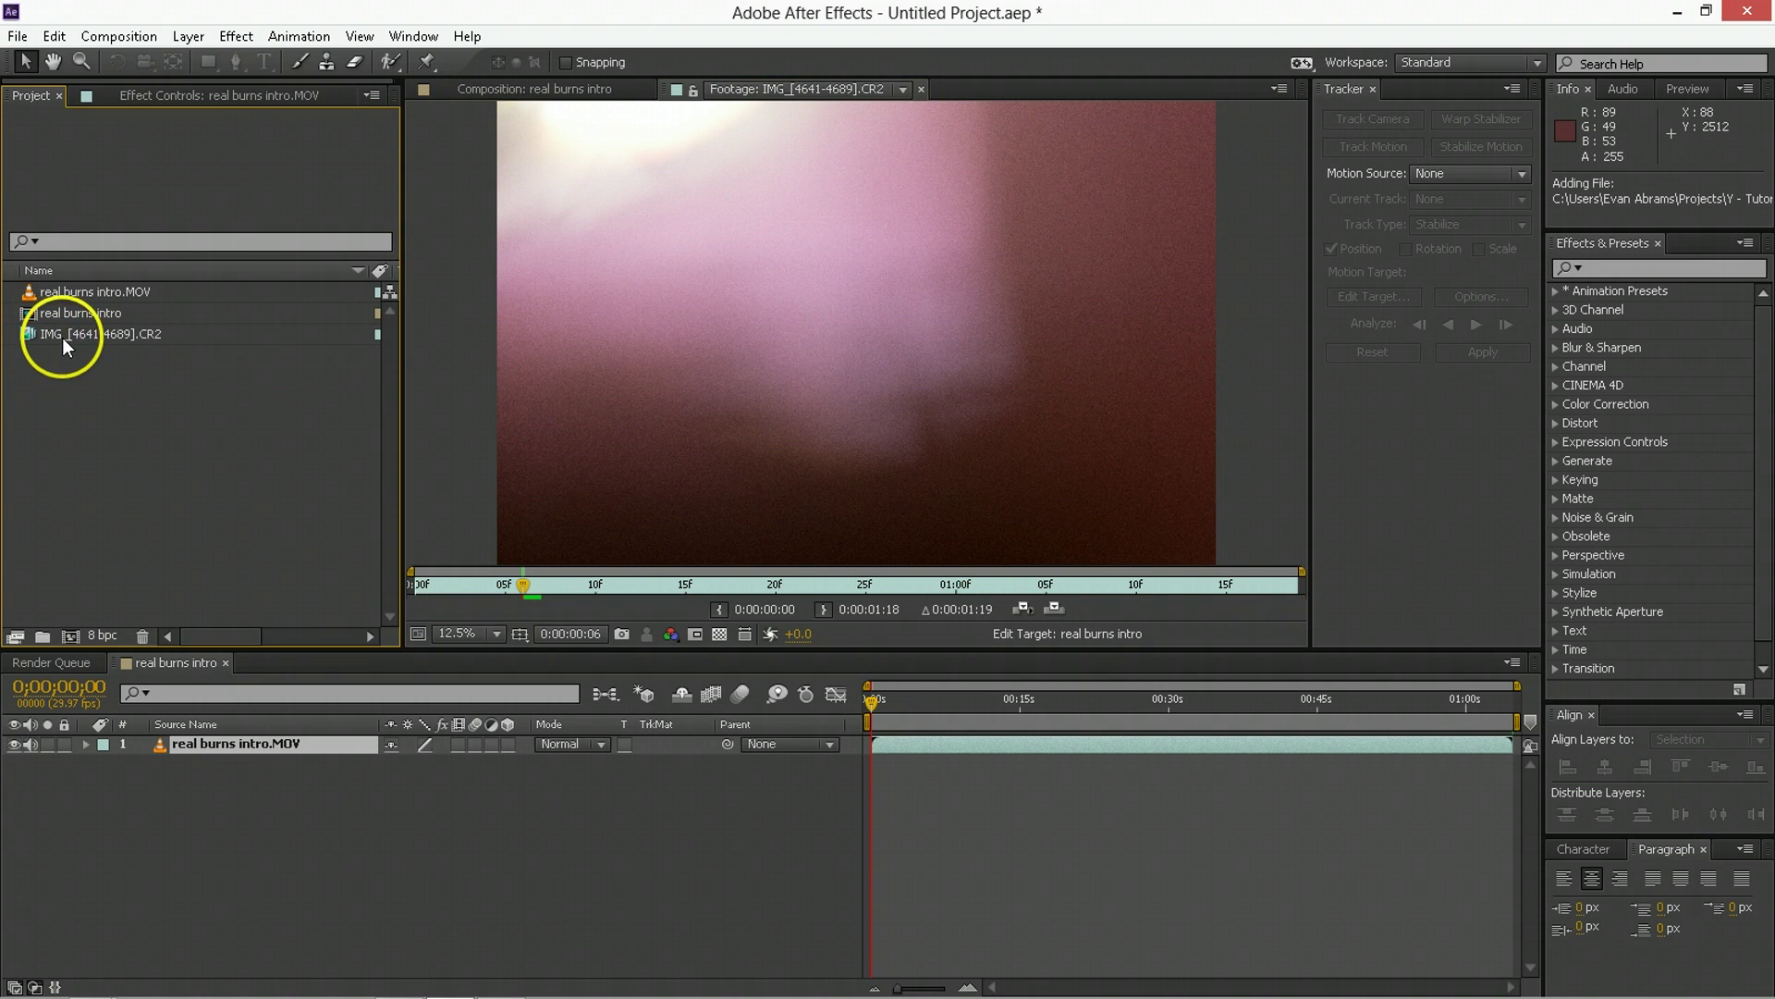
left_click(62, 336)
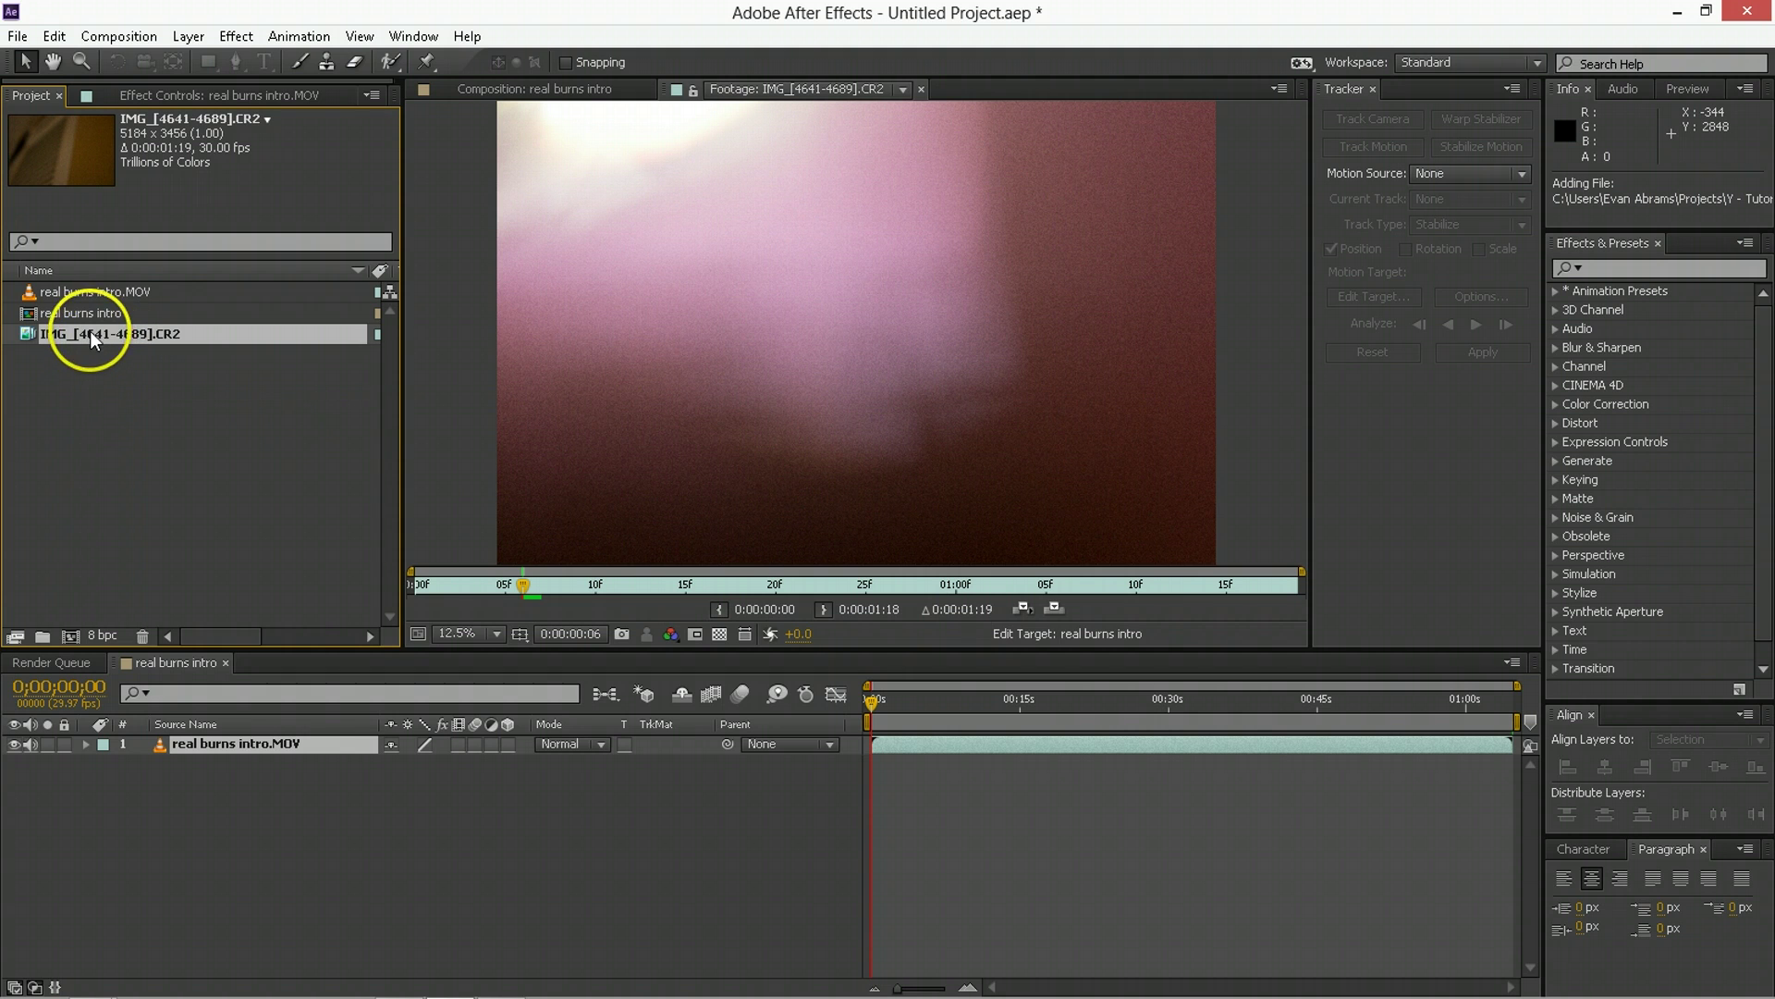
left_click(145, 420)
left_click_drag(81, 329, 71, 630)
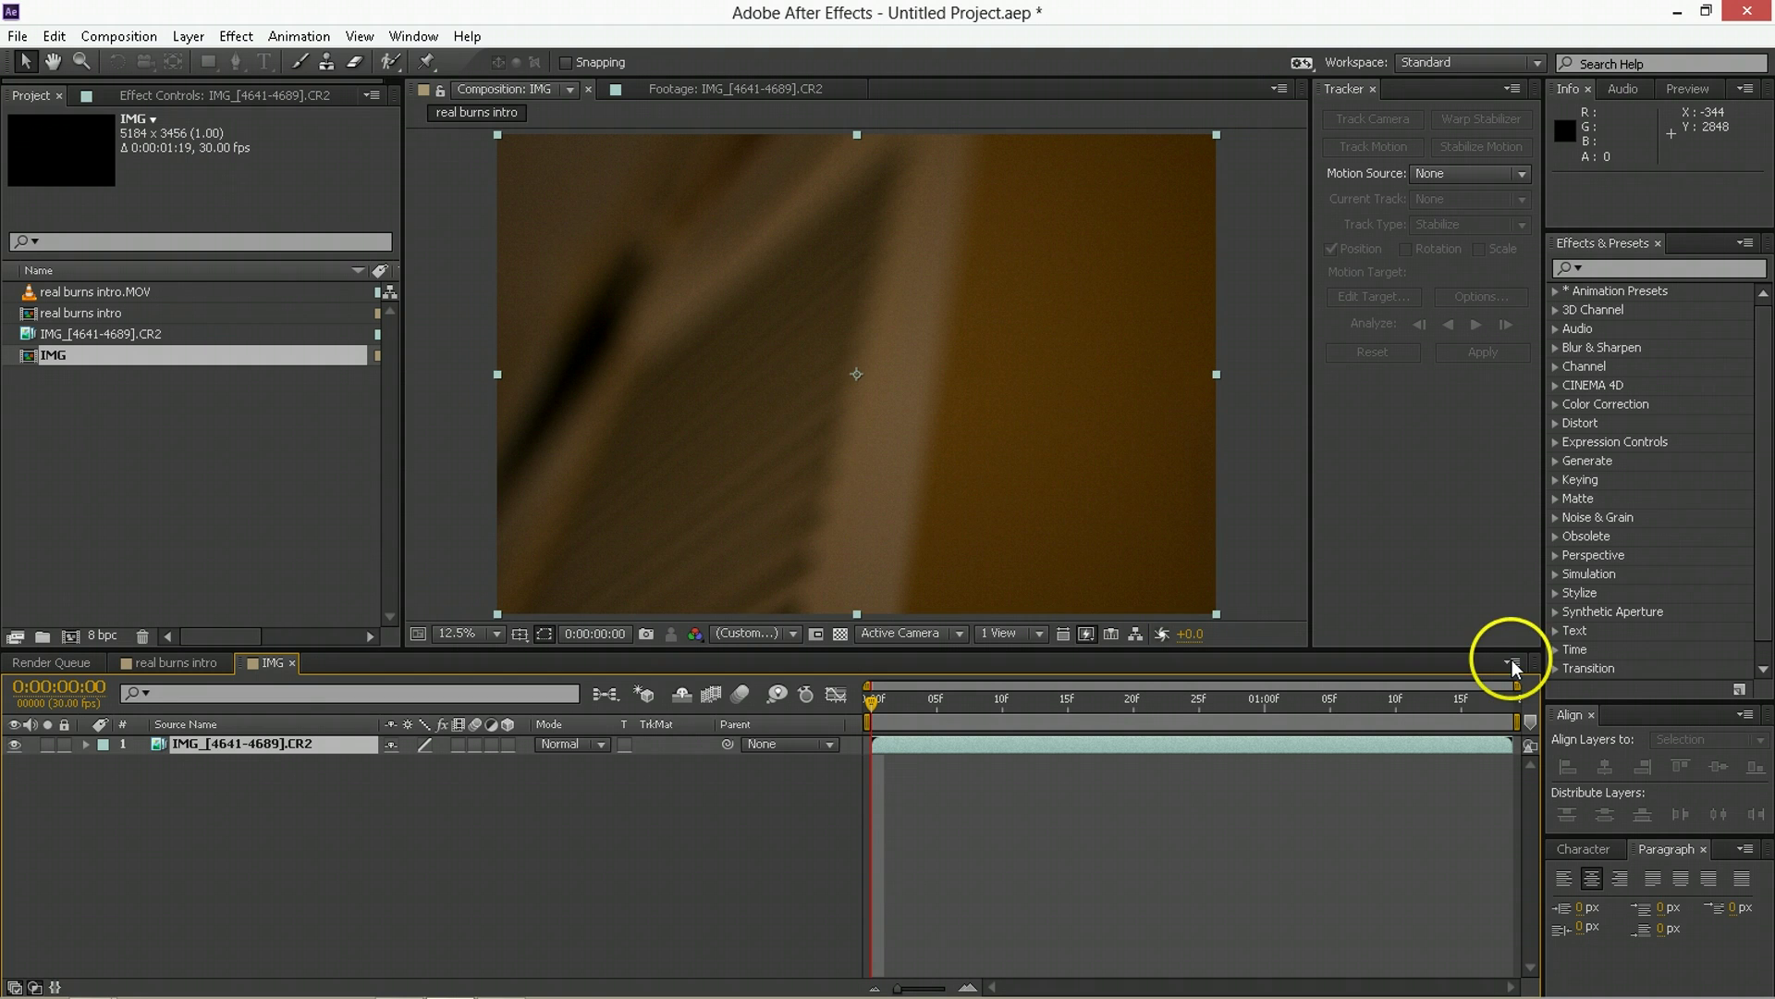
Check the IMG composition settings and close them unchanged.
left_click(1512, 660)
left_click(1568, 325)
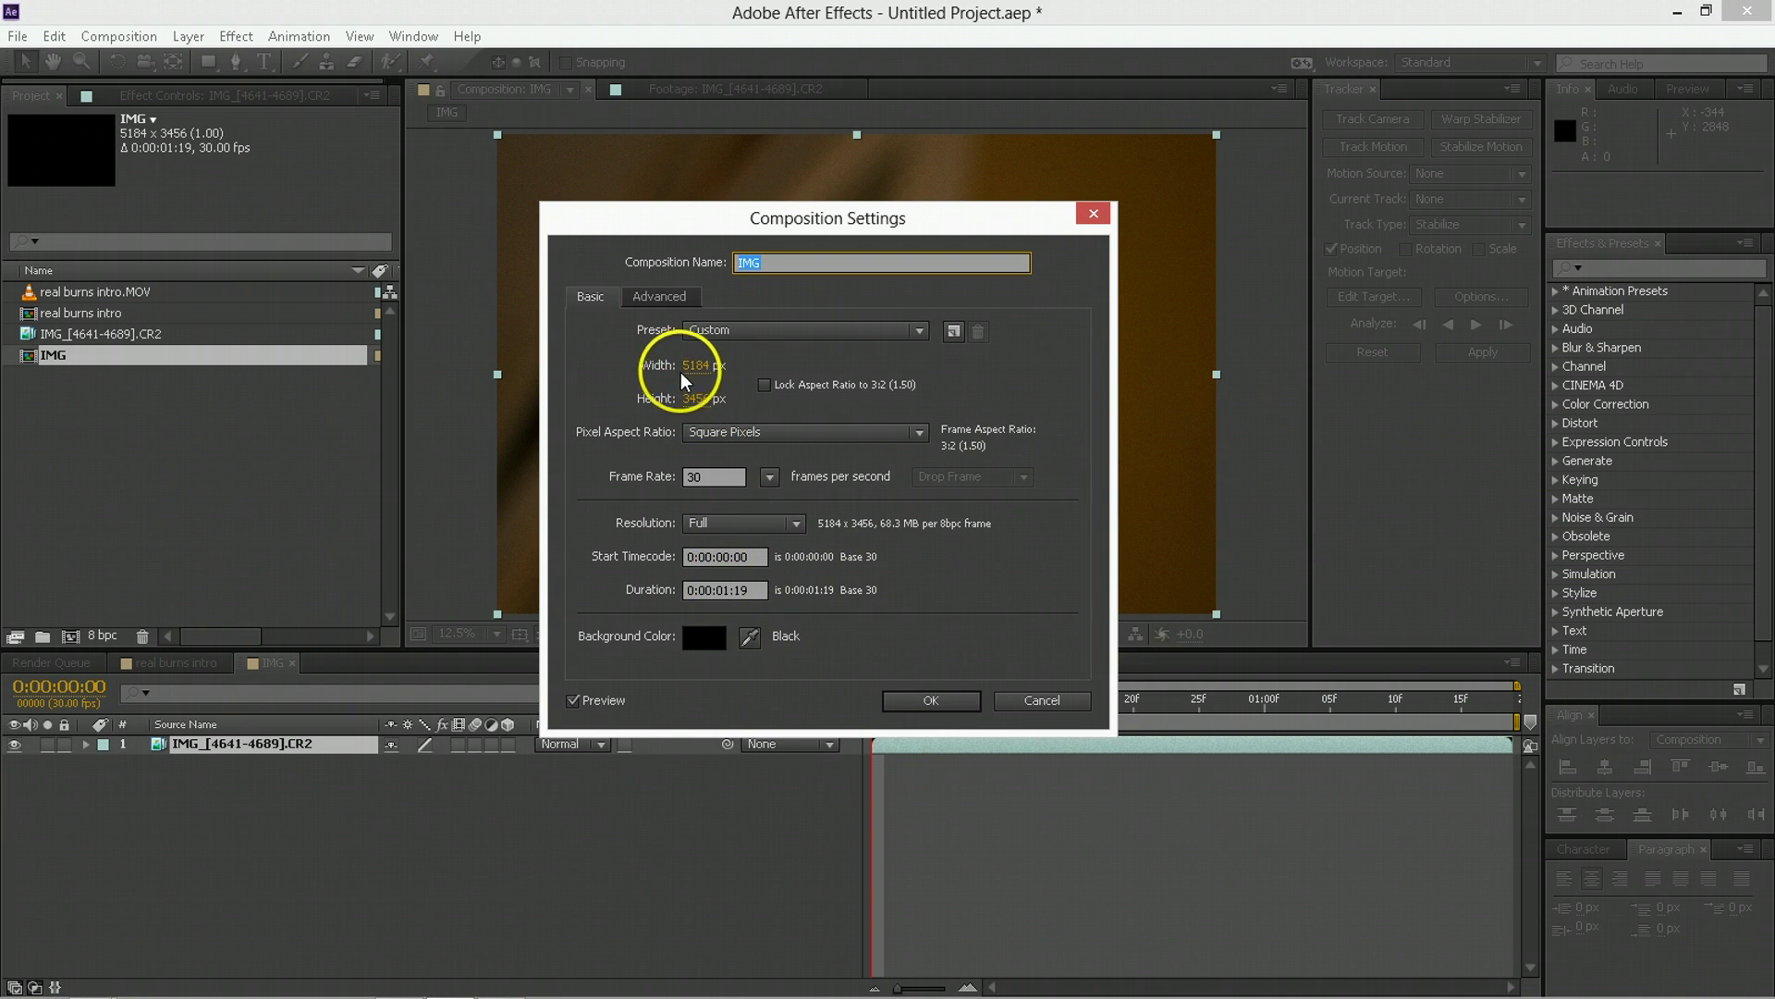
left_click(936, 699)
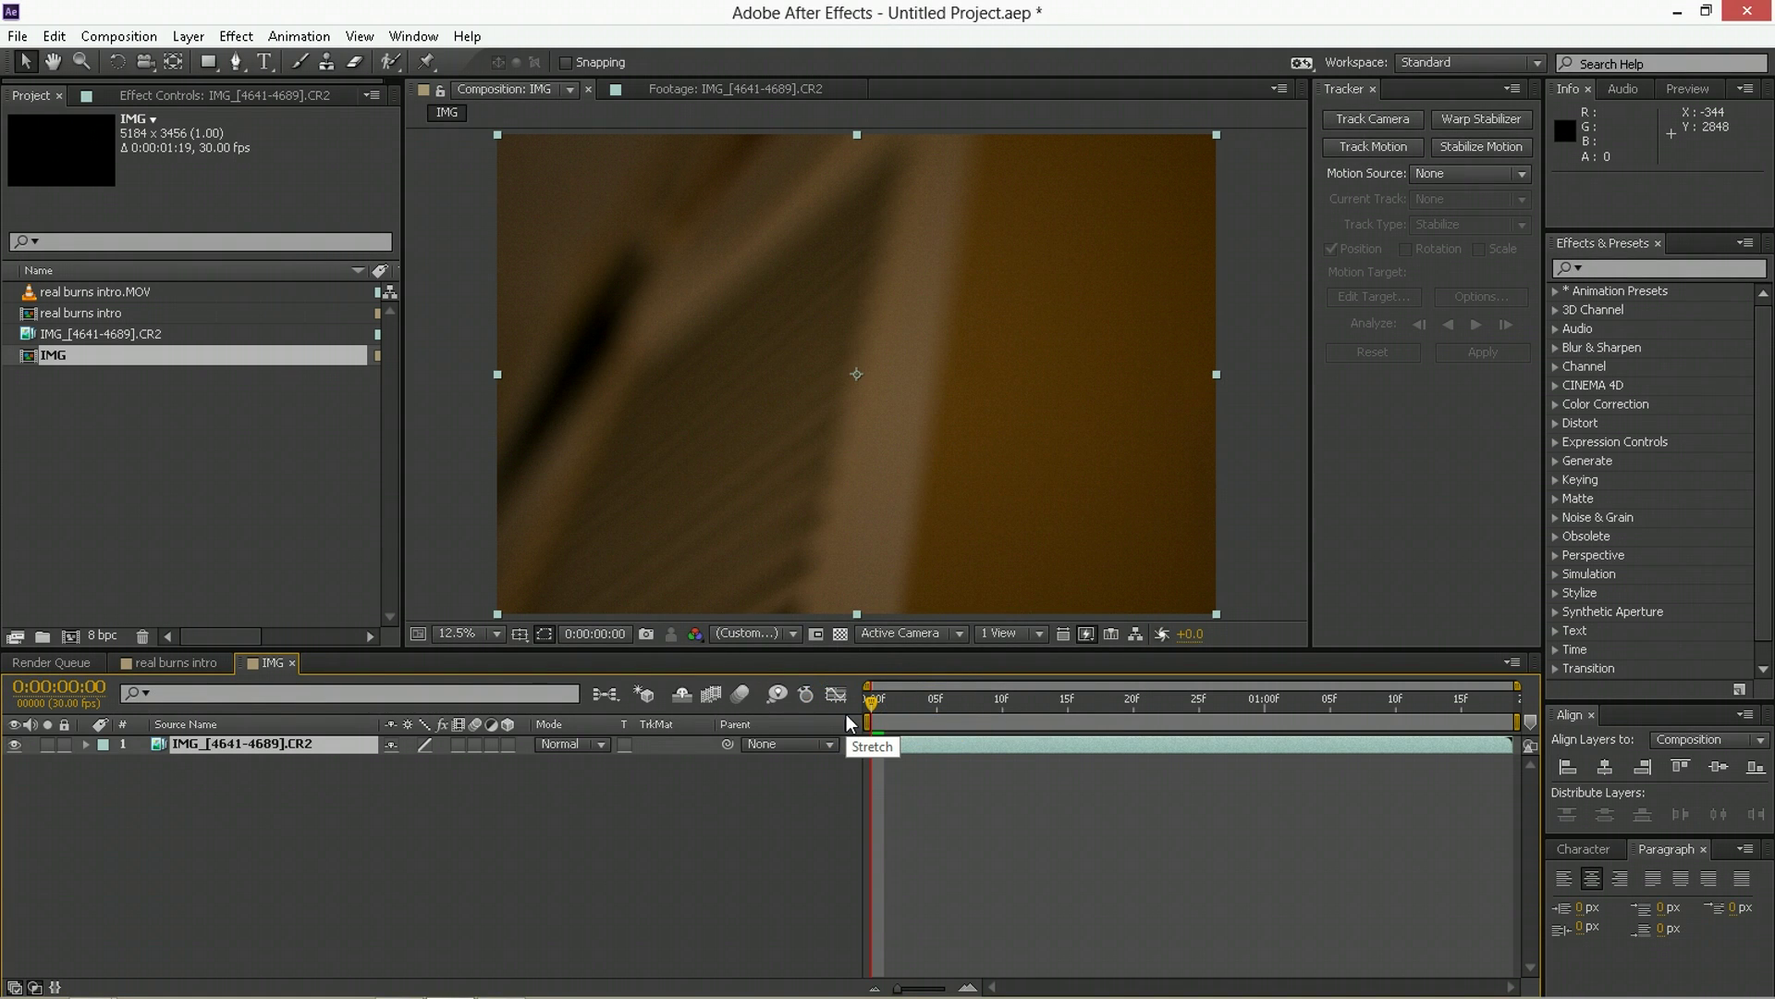
Trim the layer and start the work area at 0:00:00:02, then move to 0:00:01:17.
left_click_drag(863, 695, 908, 708)
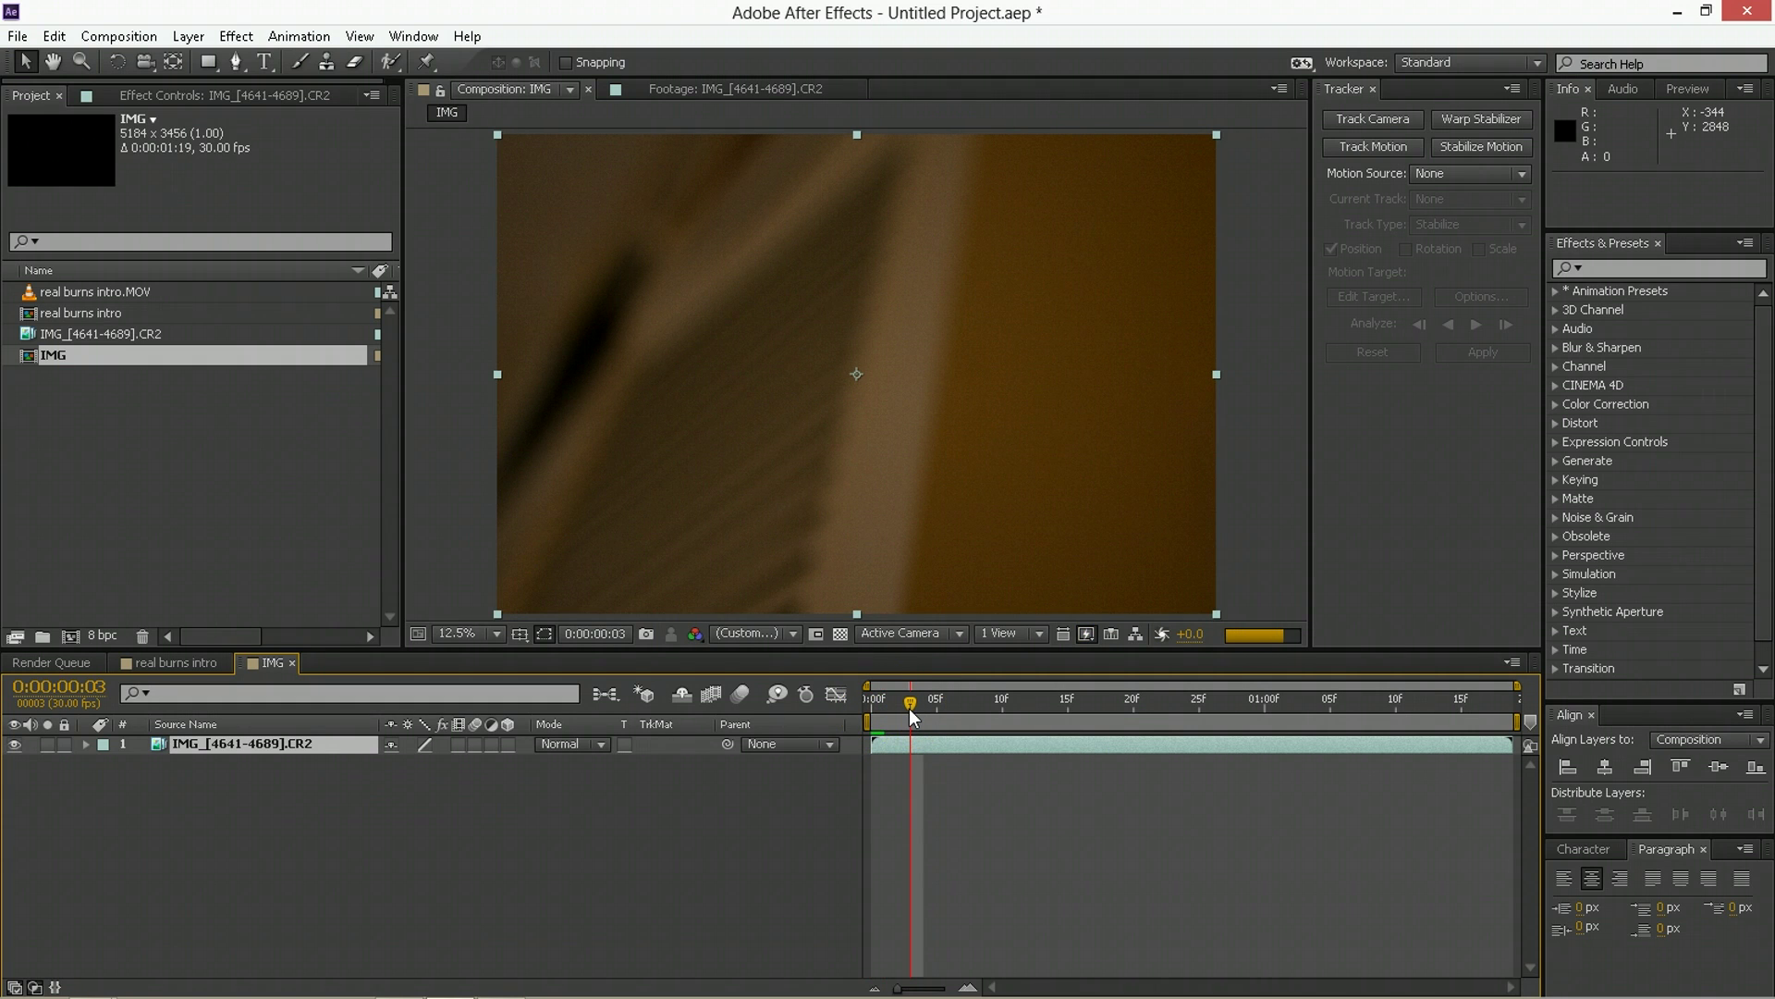
left_click(888, 706)
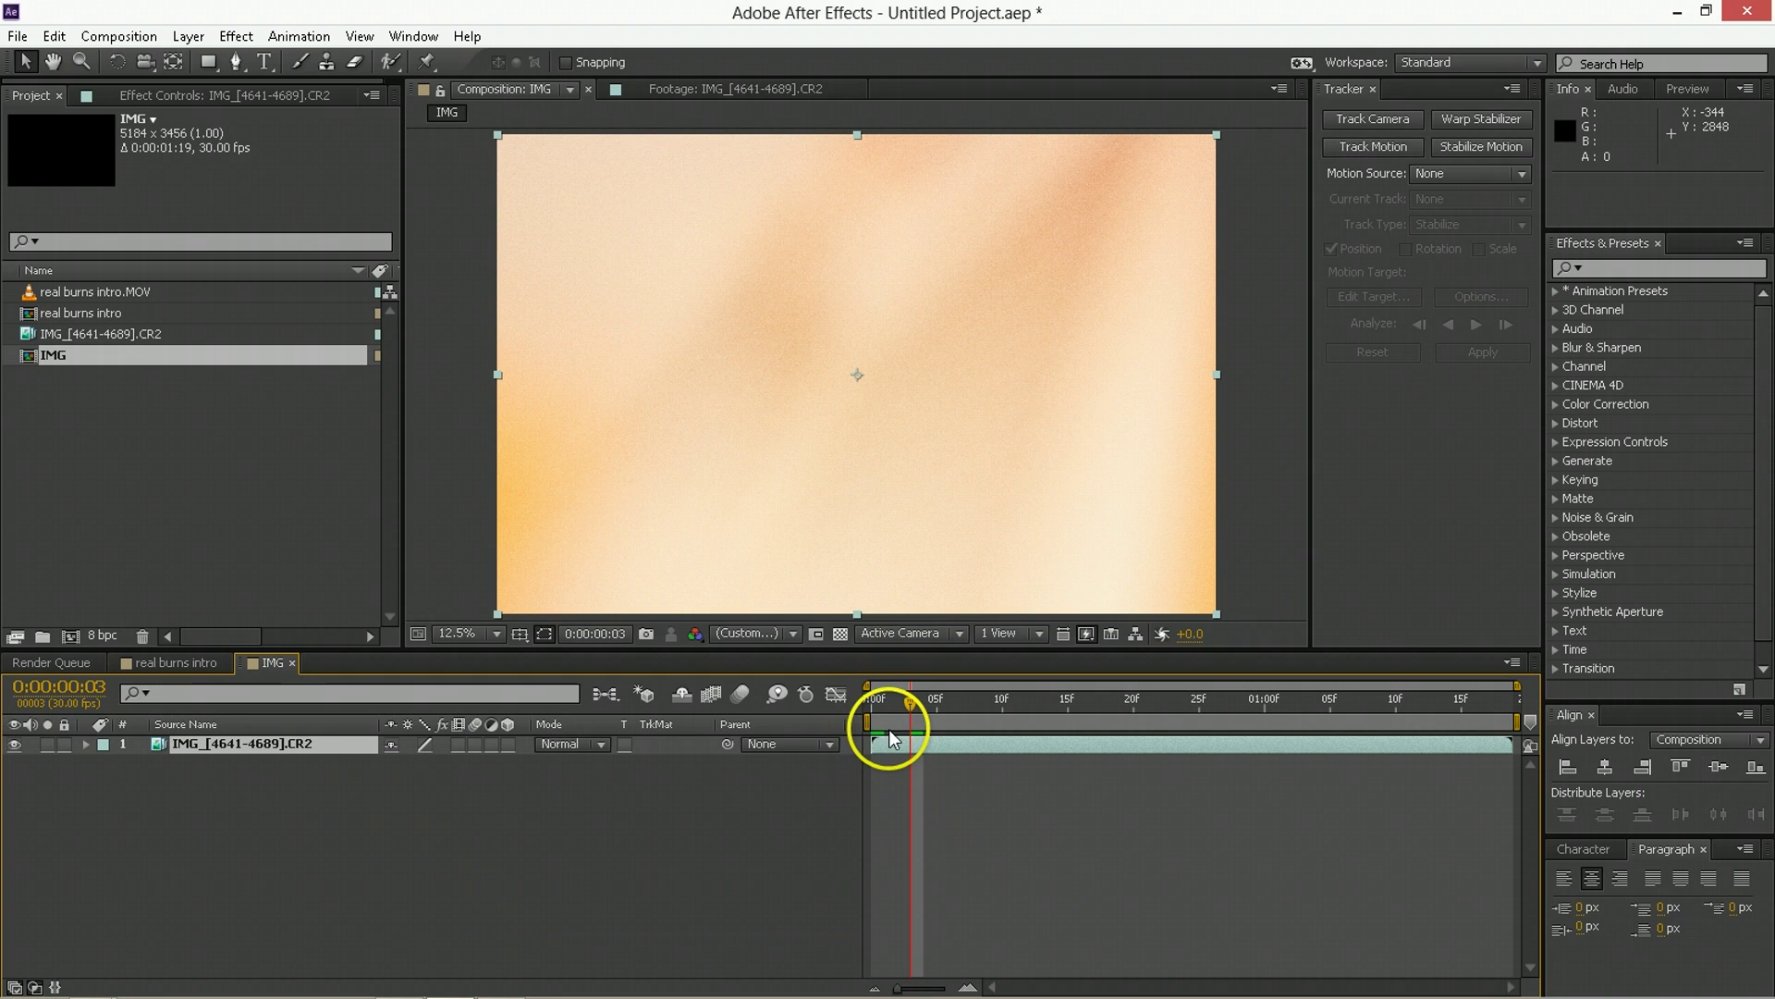
key("Page_Up")
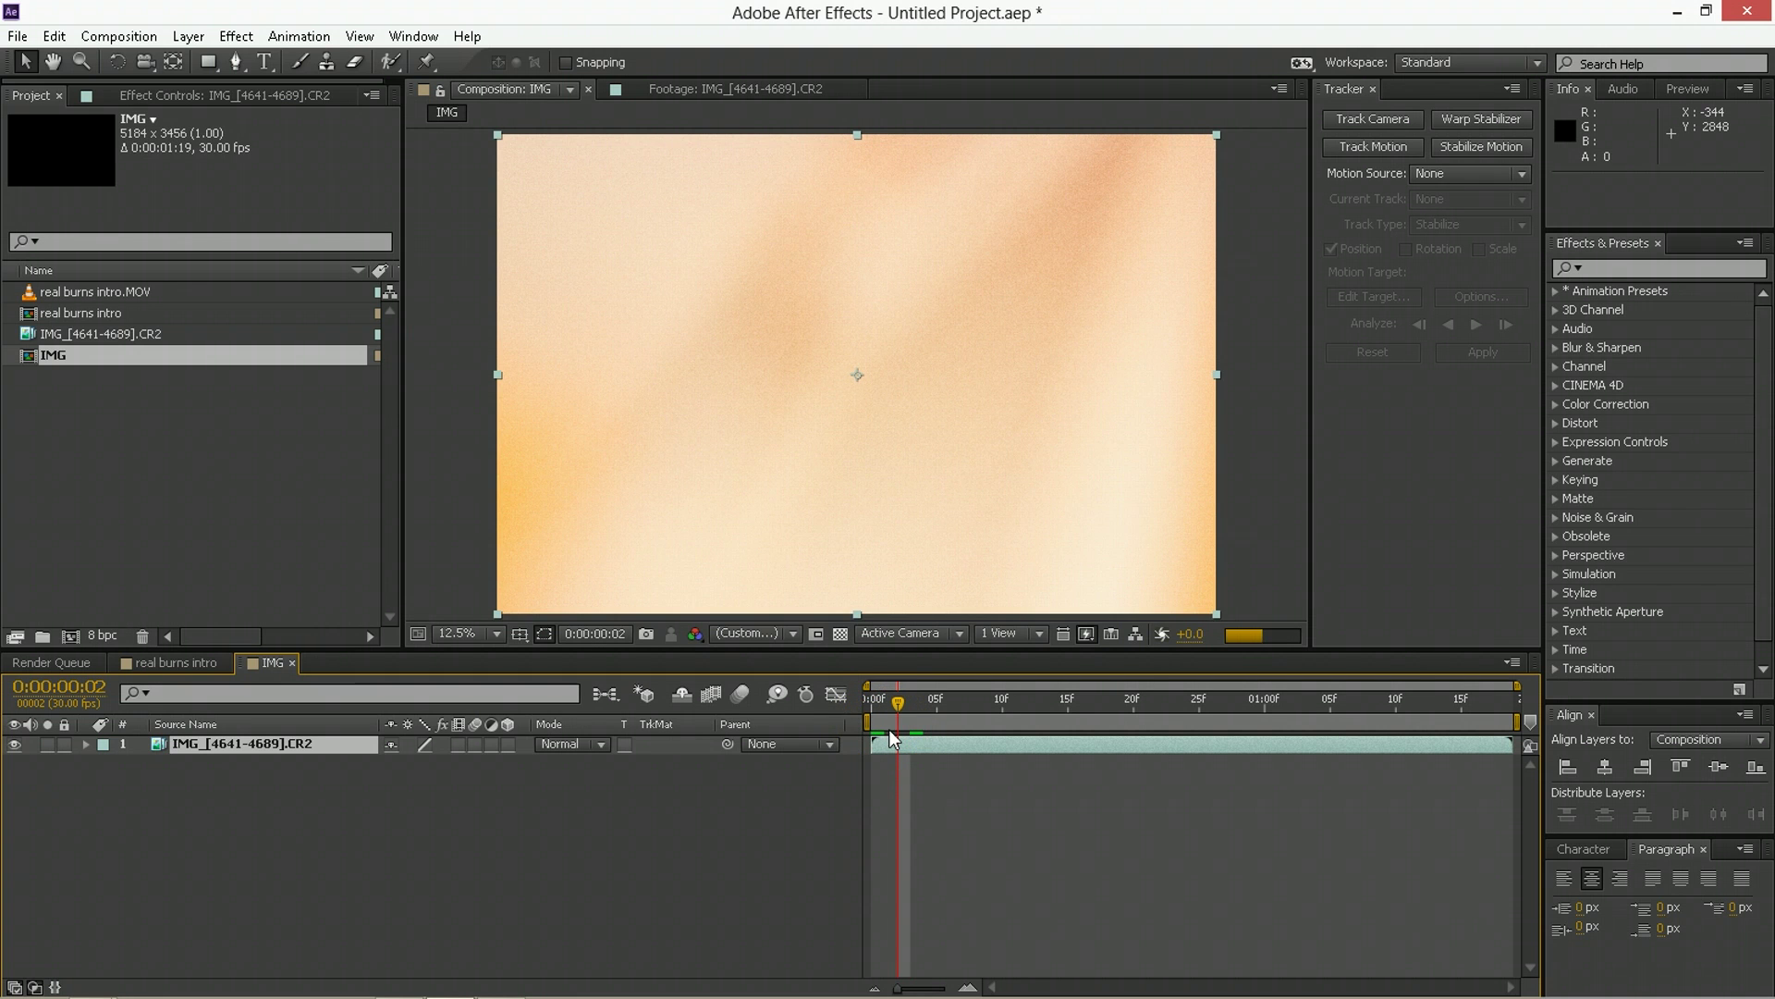
left_click(869, 743)
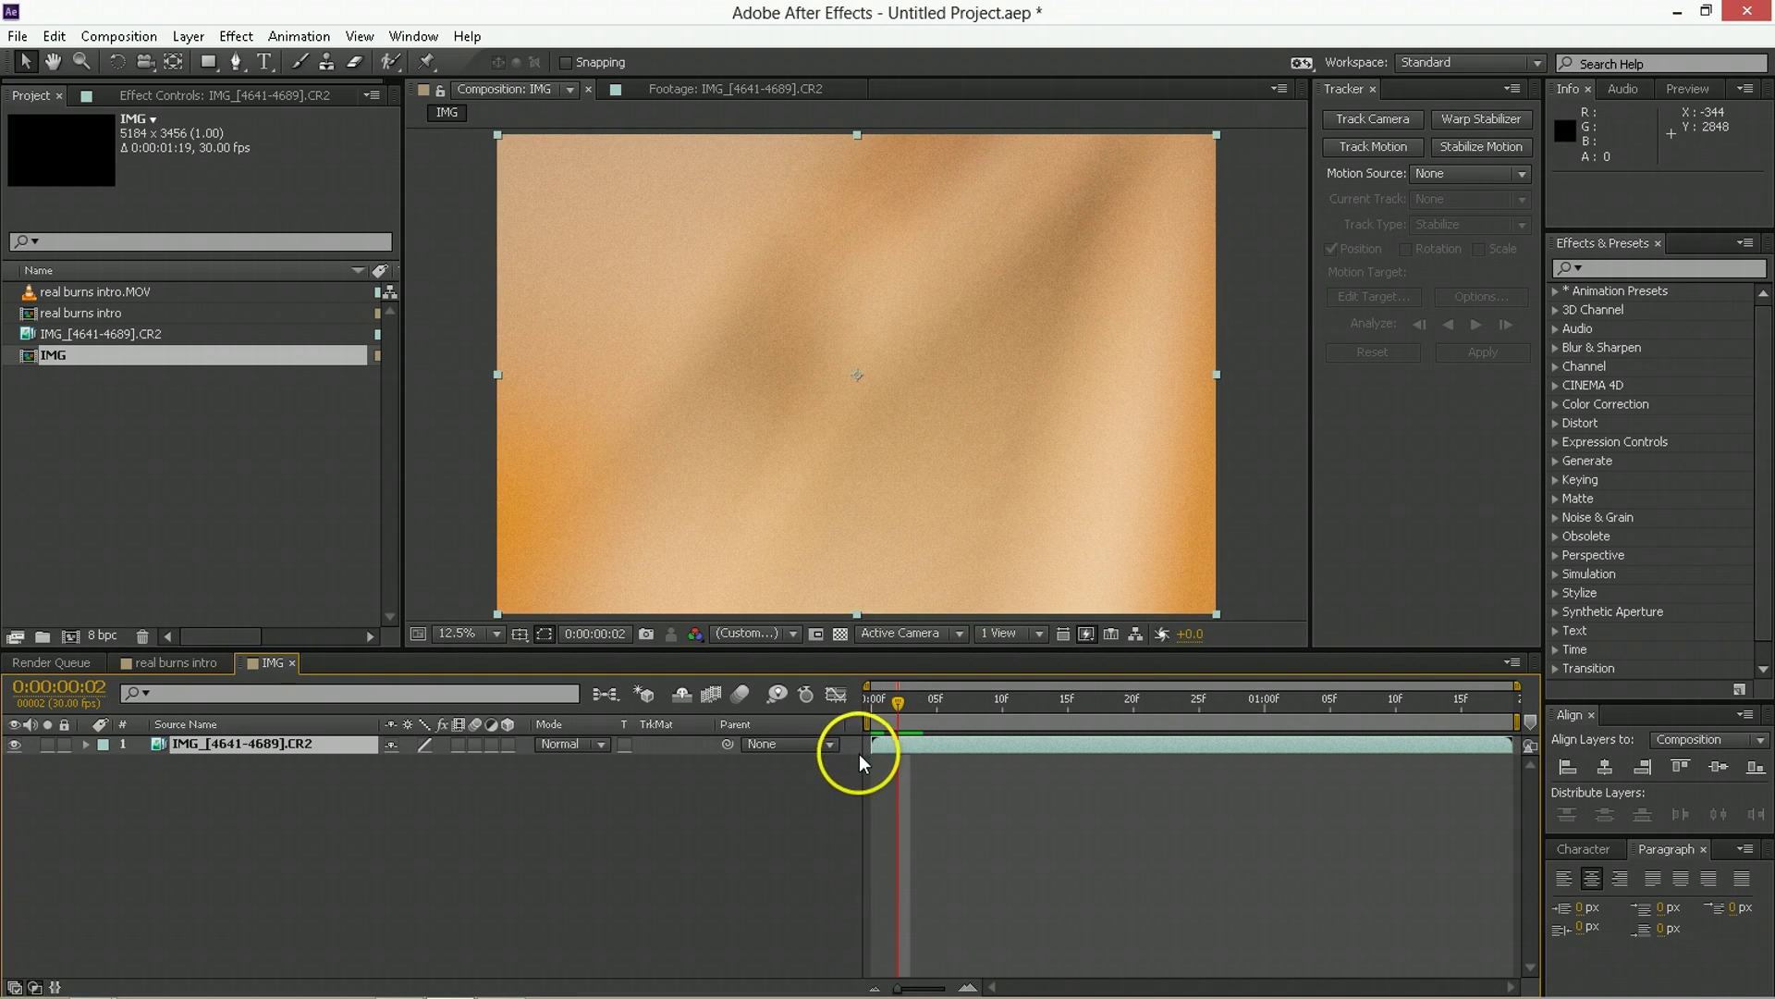
left_click_drag(875, 742, 869, 745)
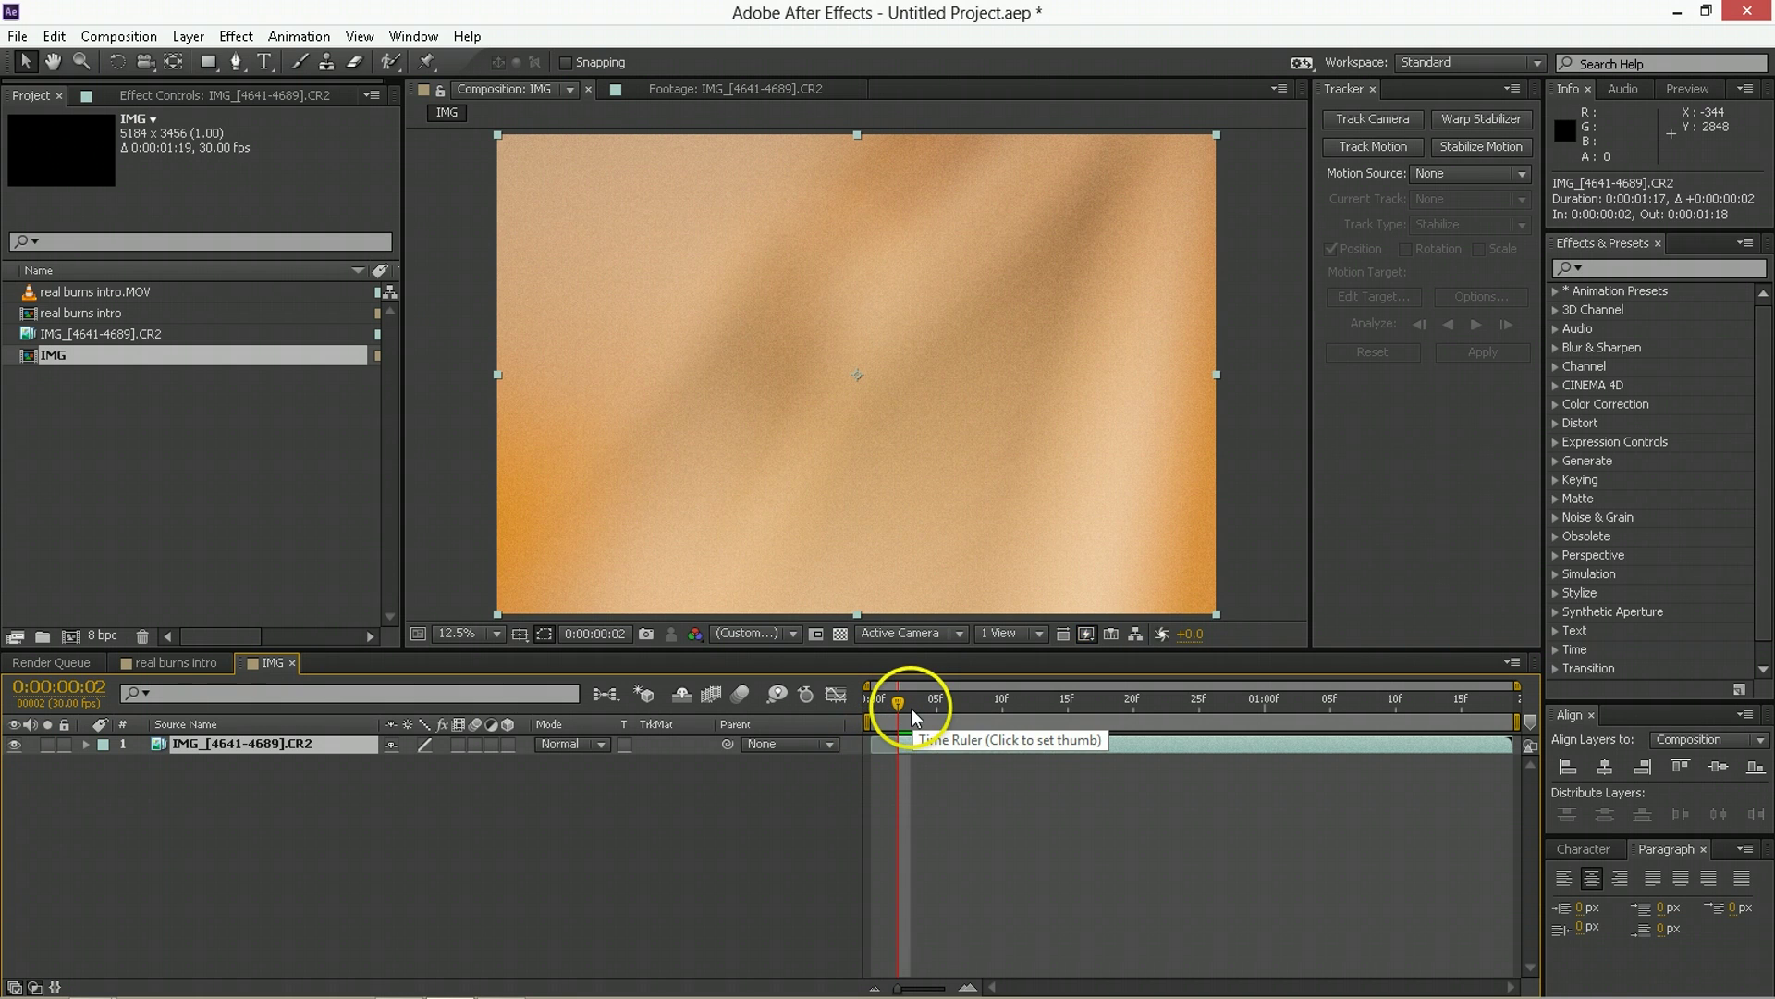
key("b")
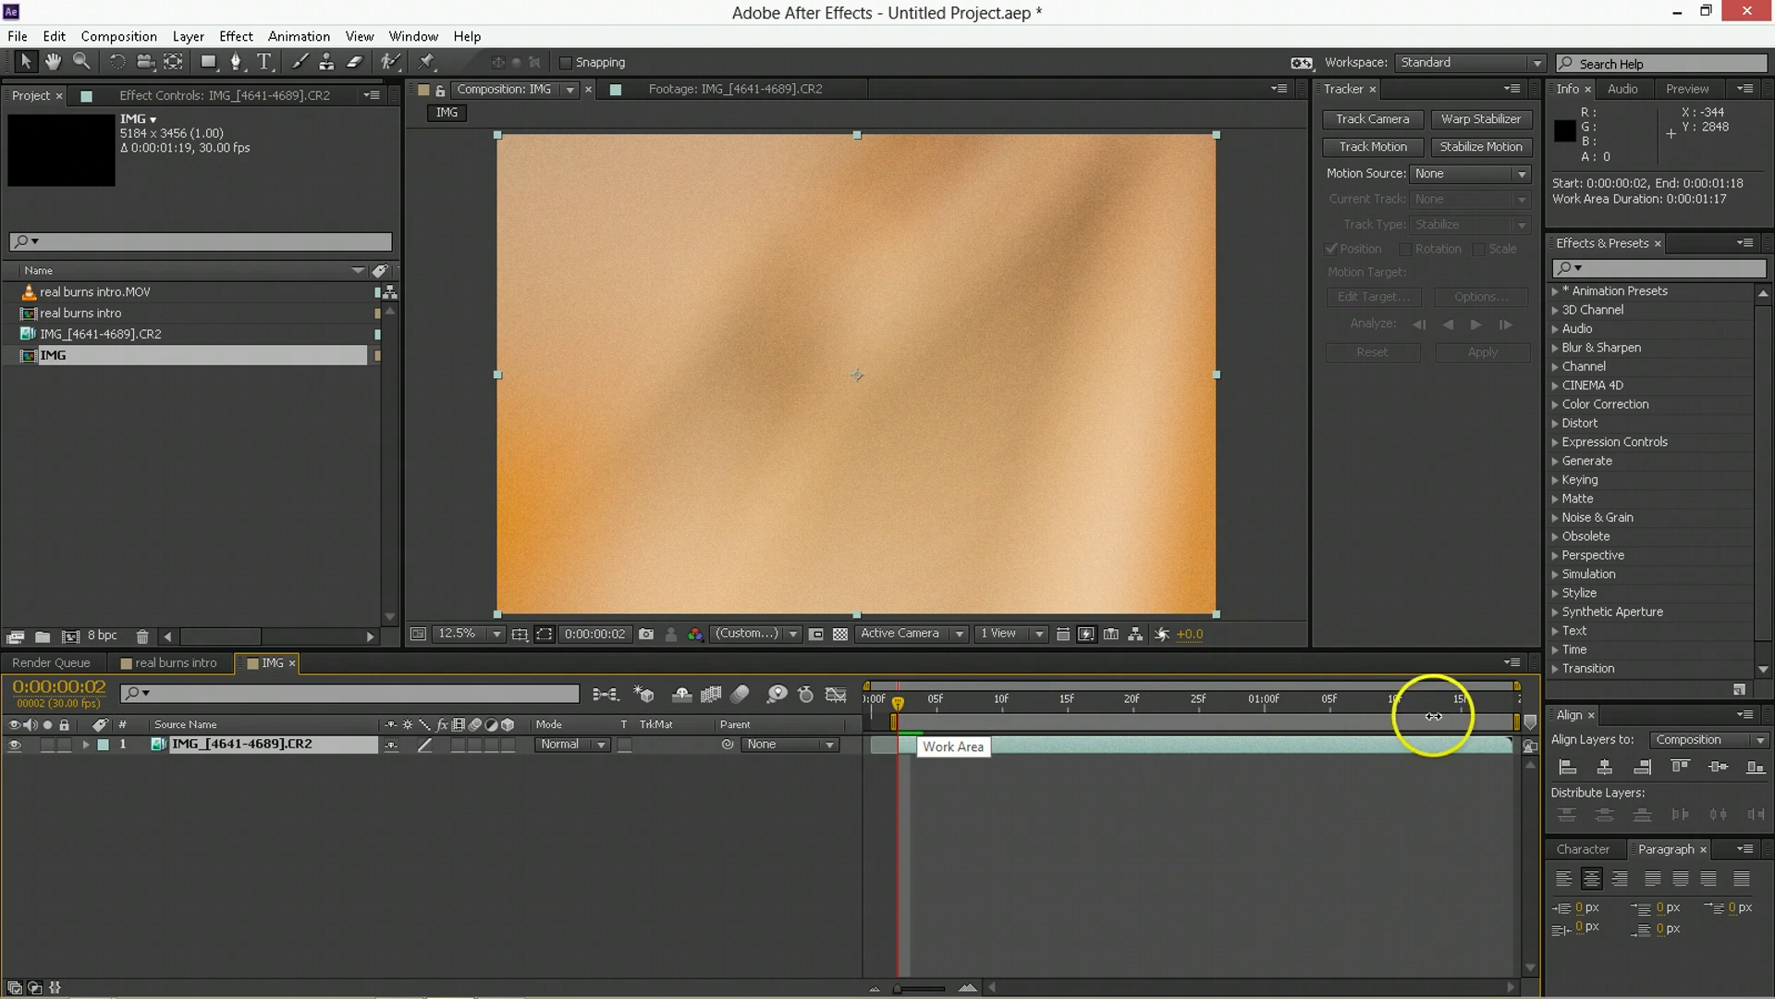
left_click(1490, 701)
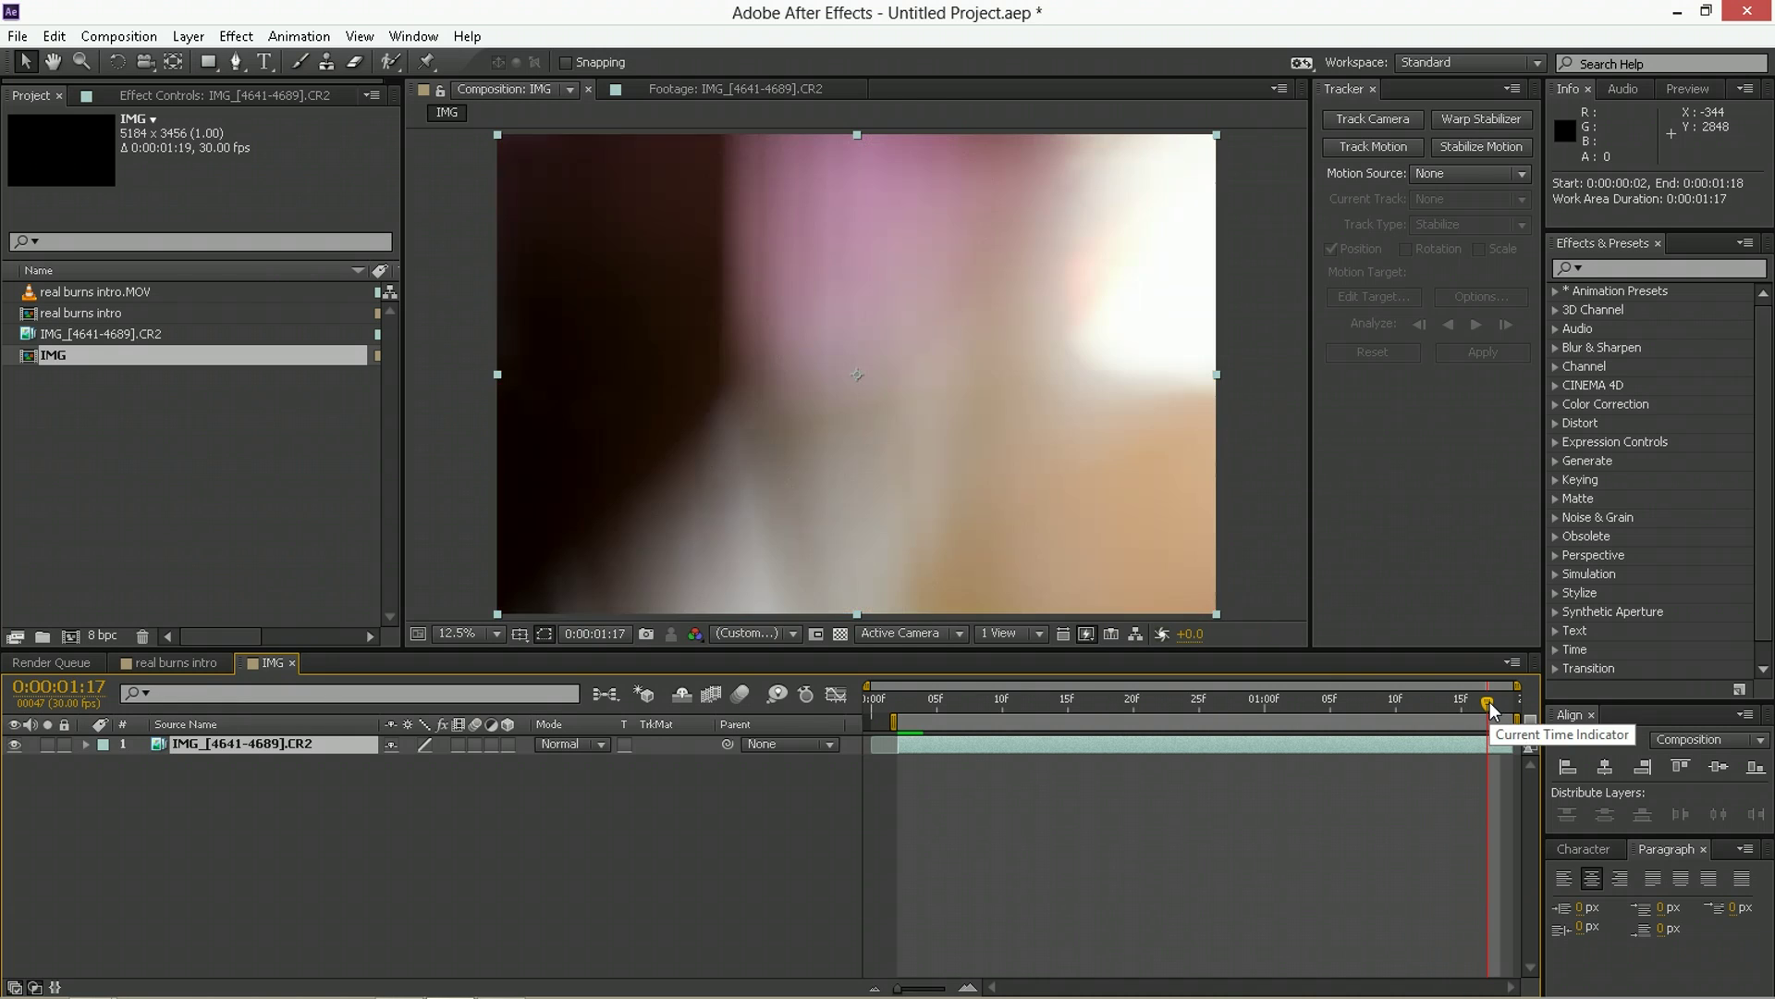
Trim the IMG comp to its work area and check frame 8.
right_click(1451, 718)
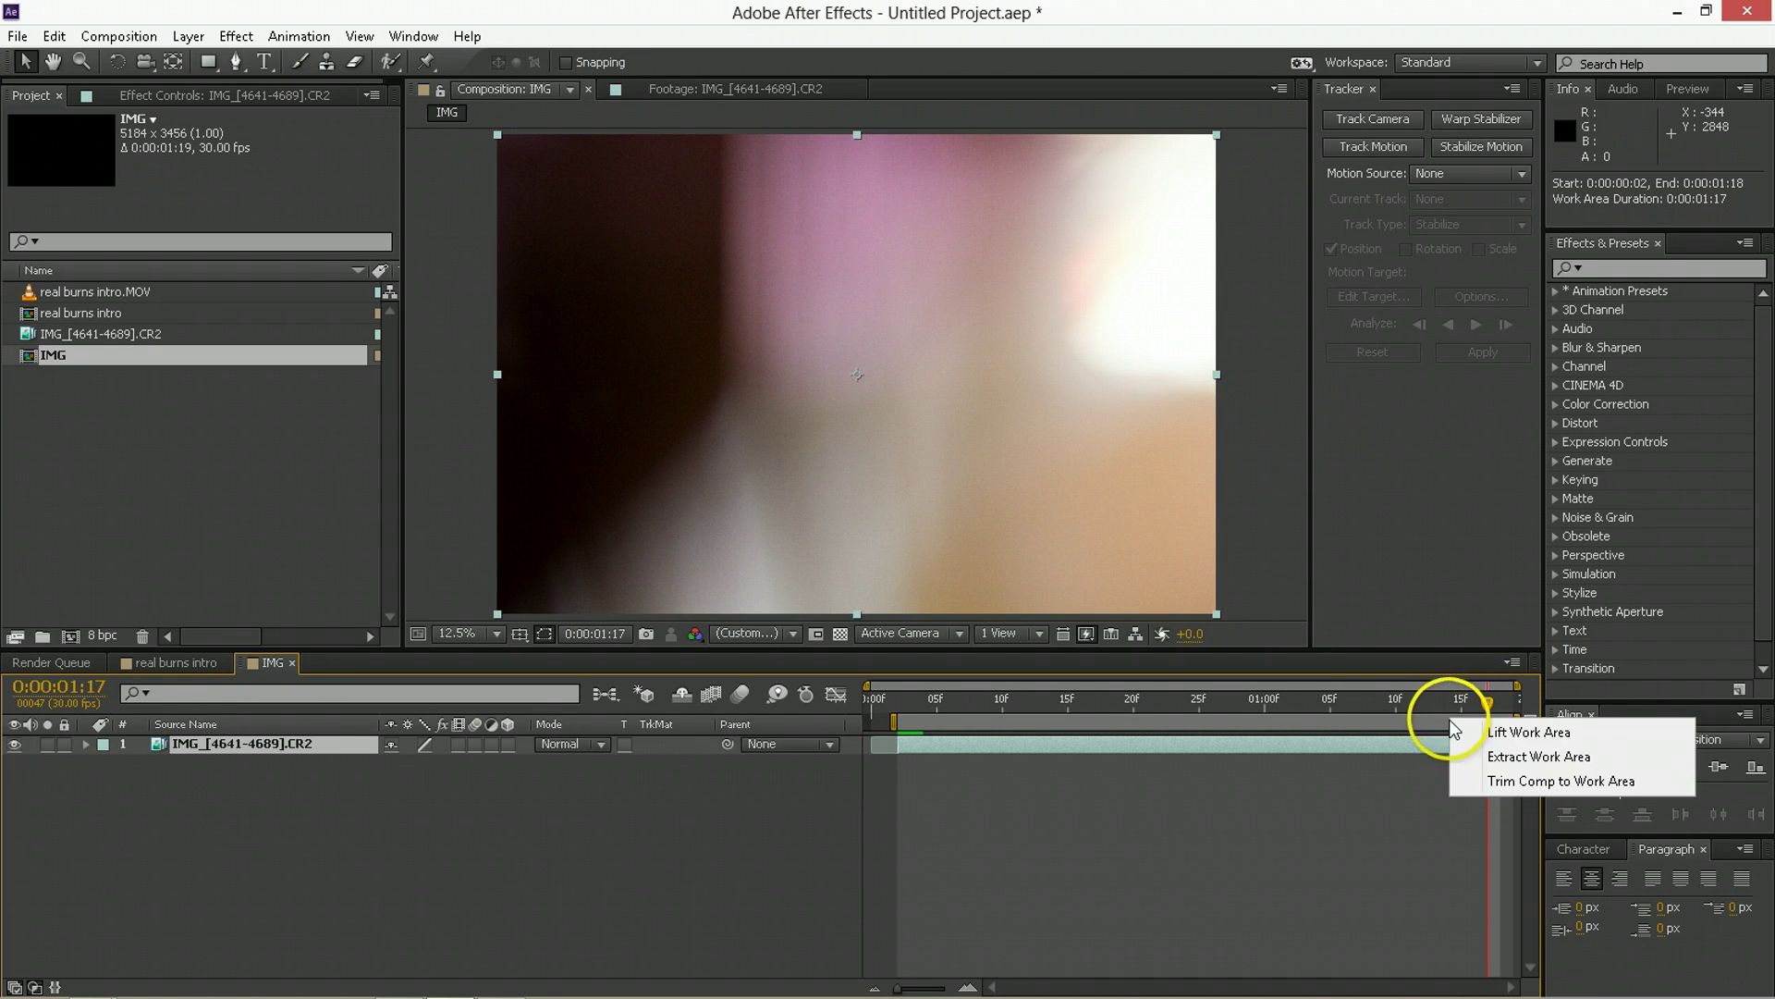
left_click(1485, 781)
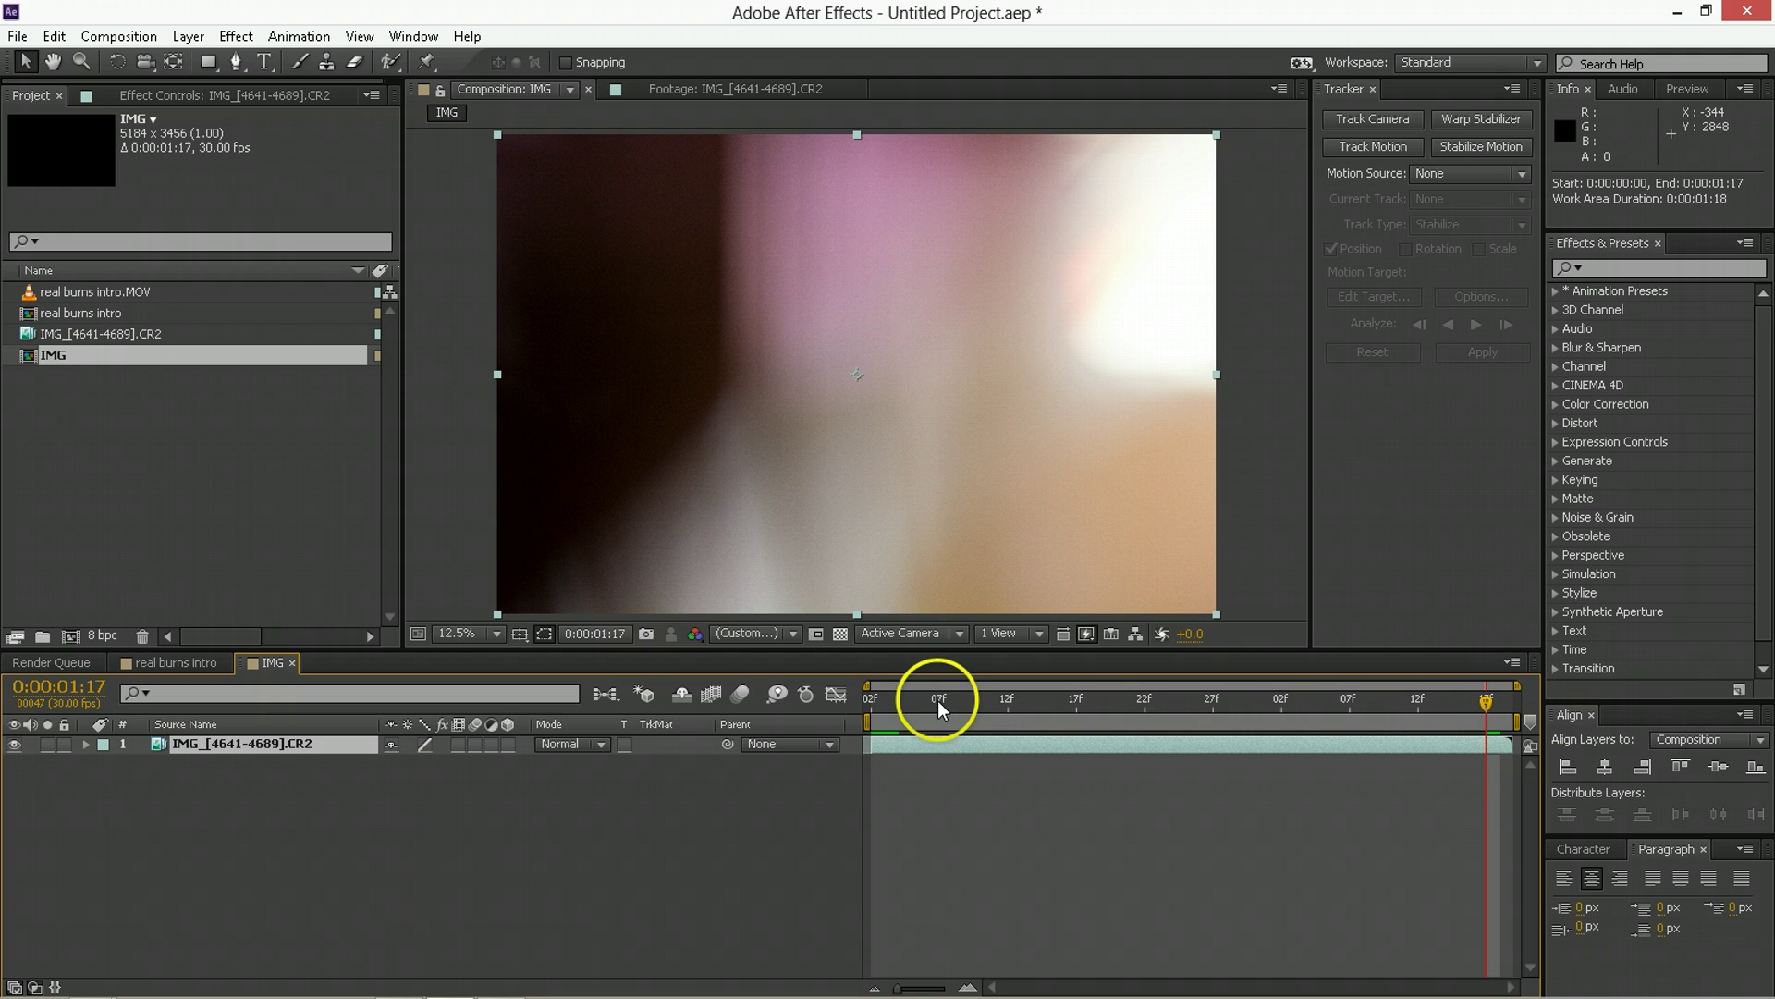
left_click_drag(938, 701, 960, 706)
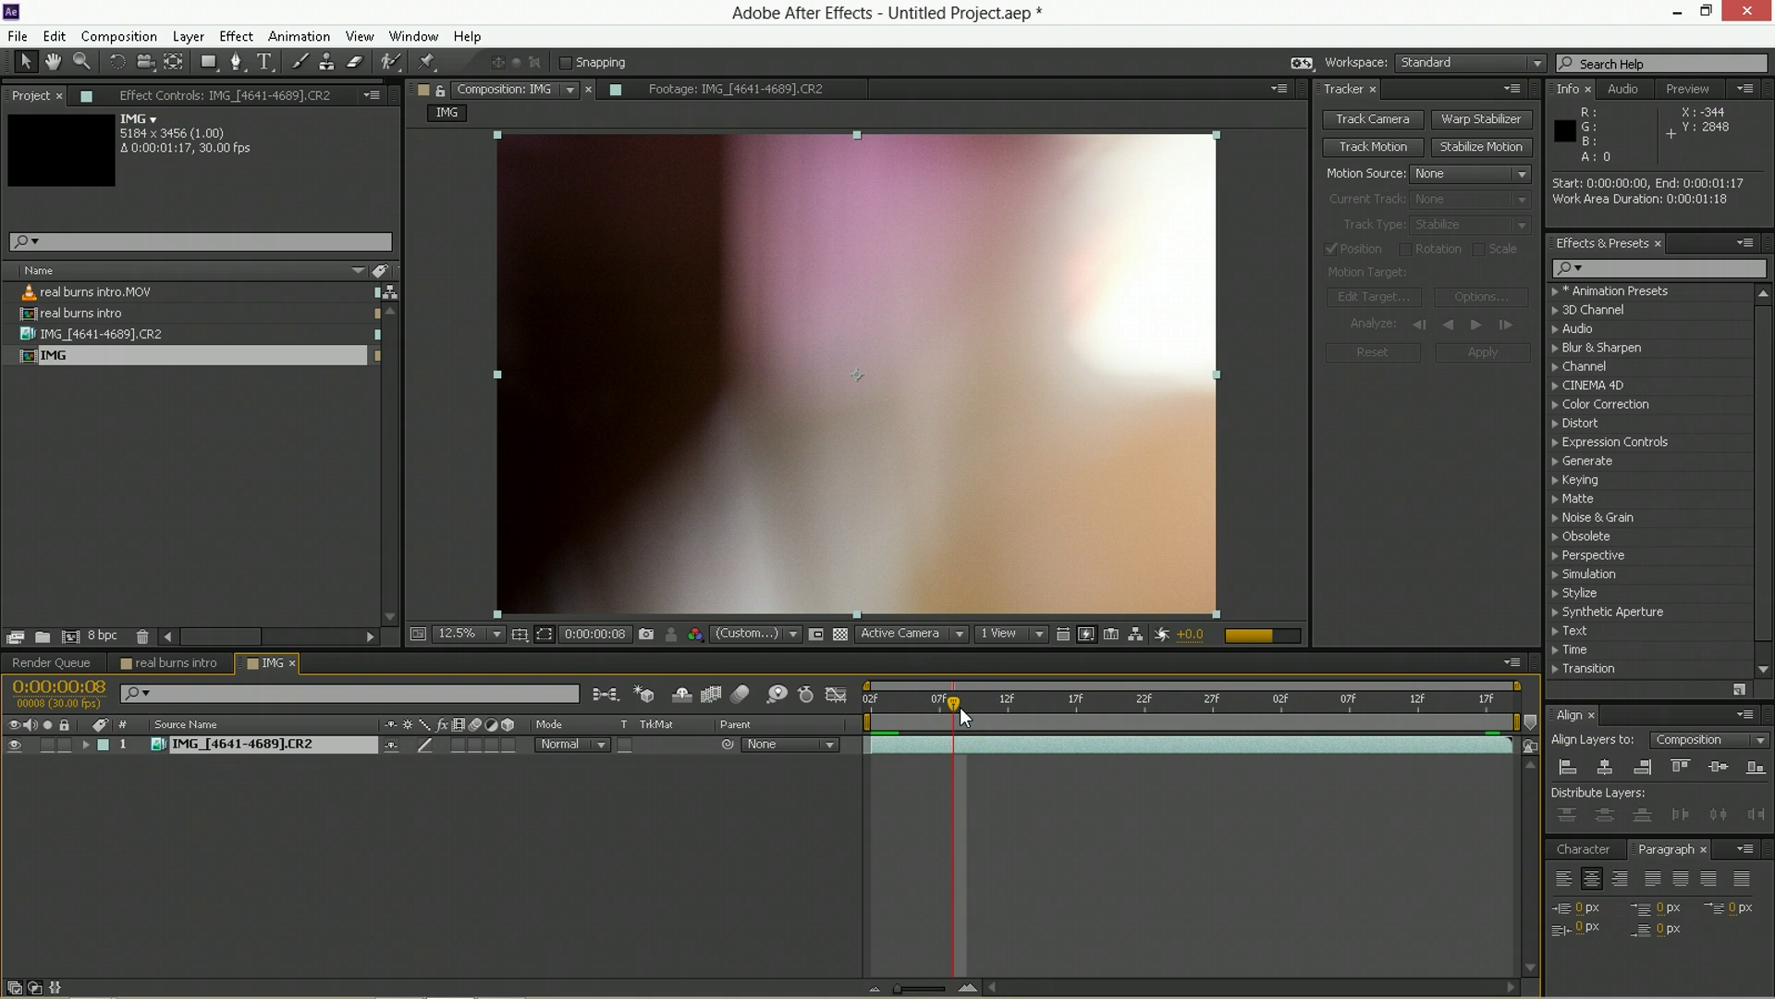
left_click(907, 619)
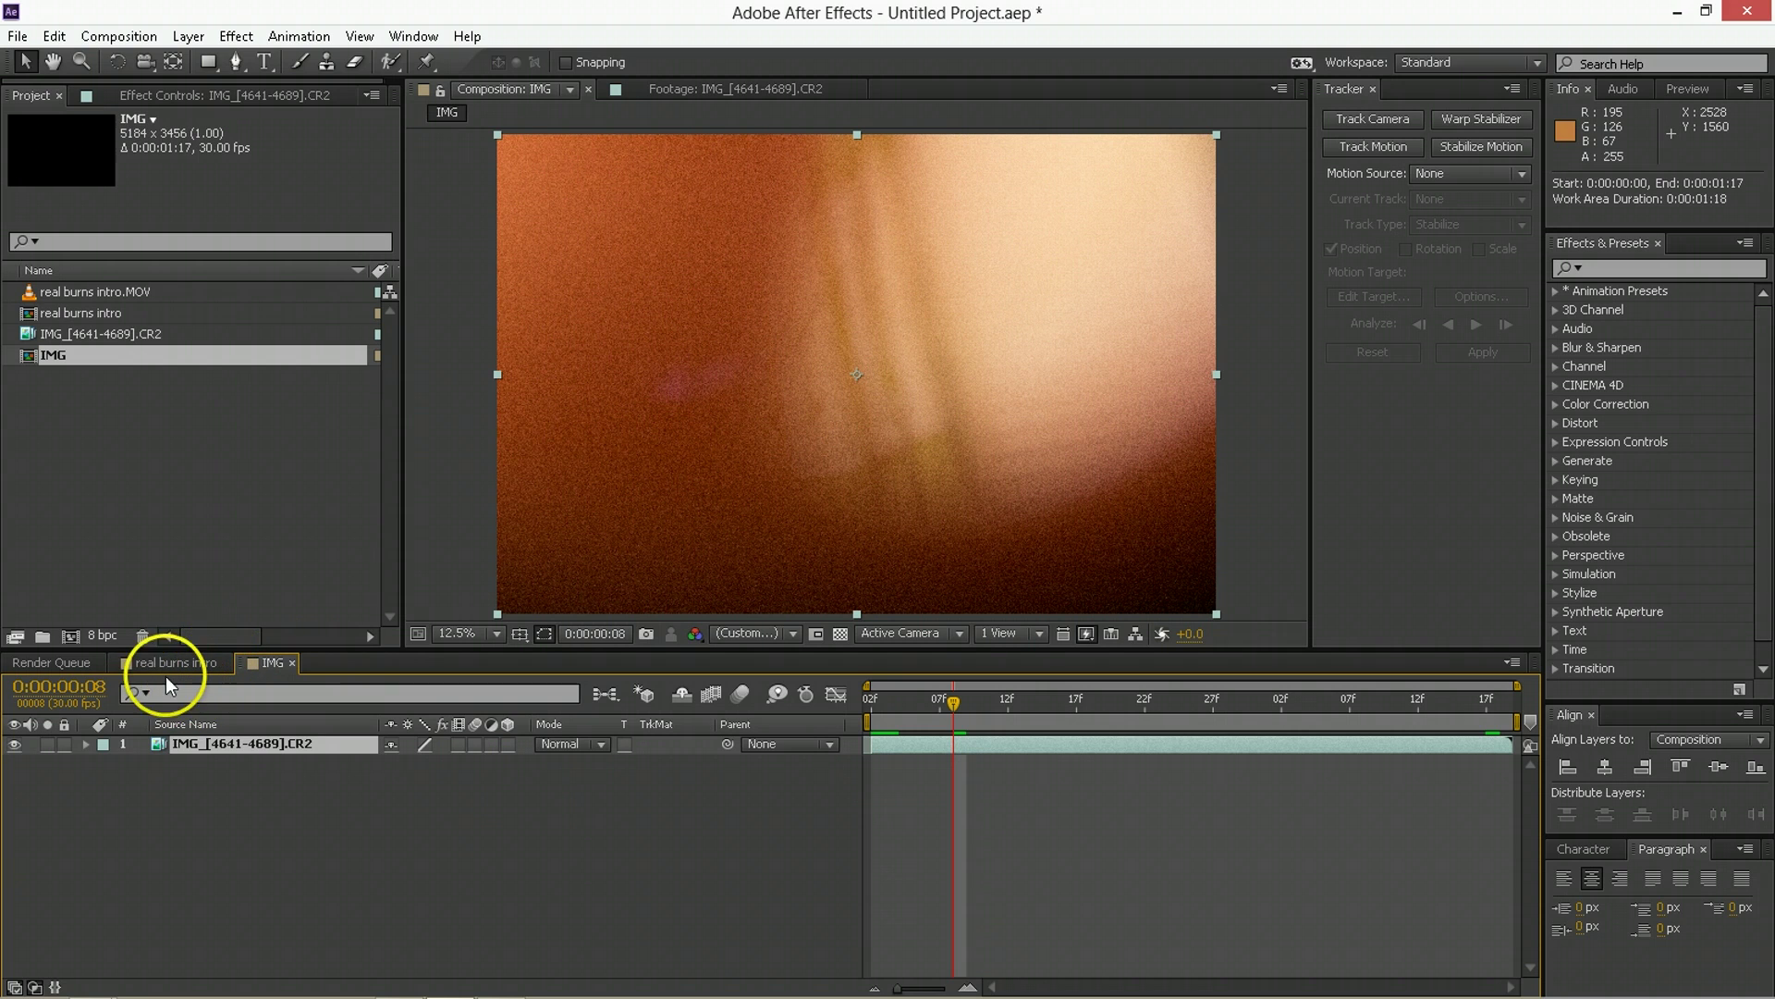
Check frame 9, then return to the real burns intro composition.
left_click(53, 356)
key("Page_Down")
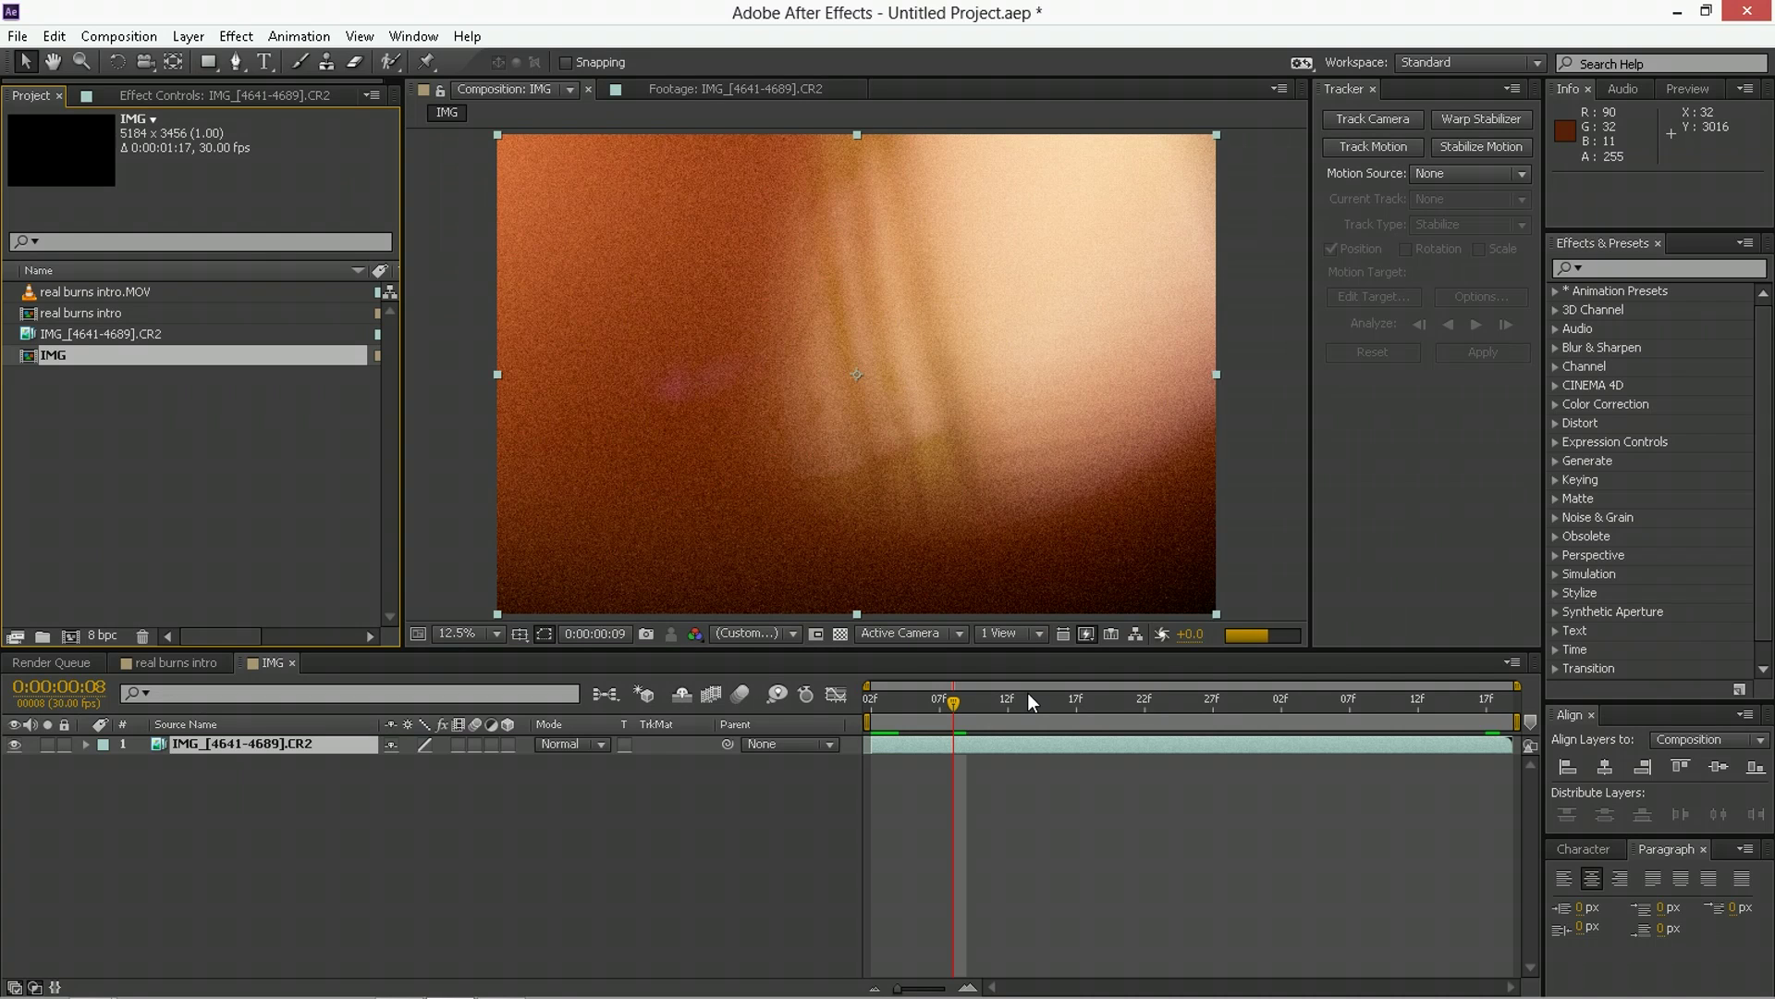
left_click(965, 728)
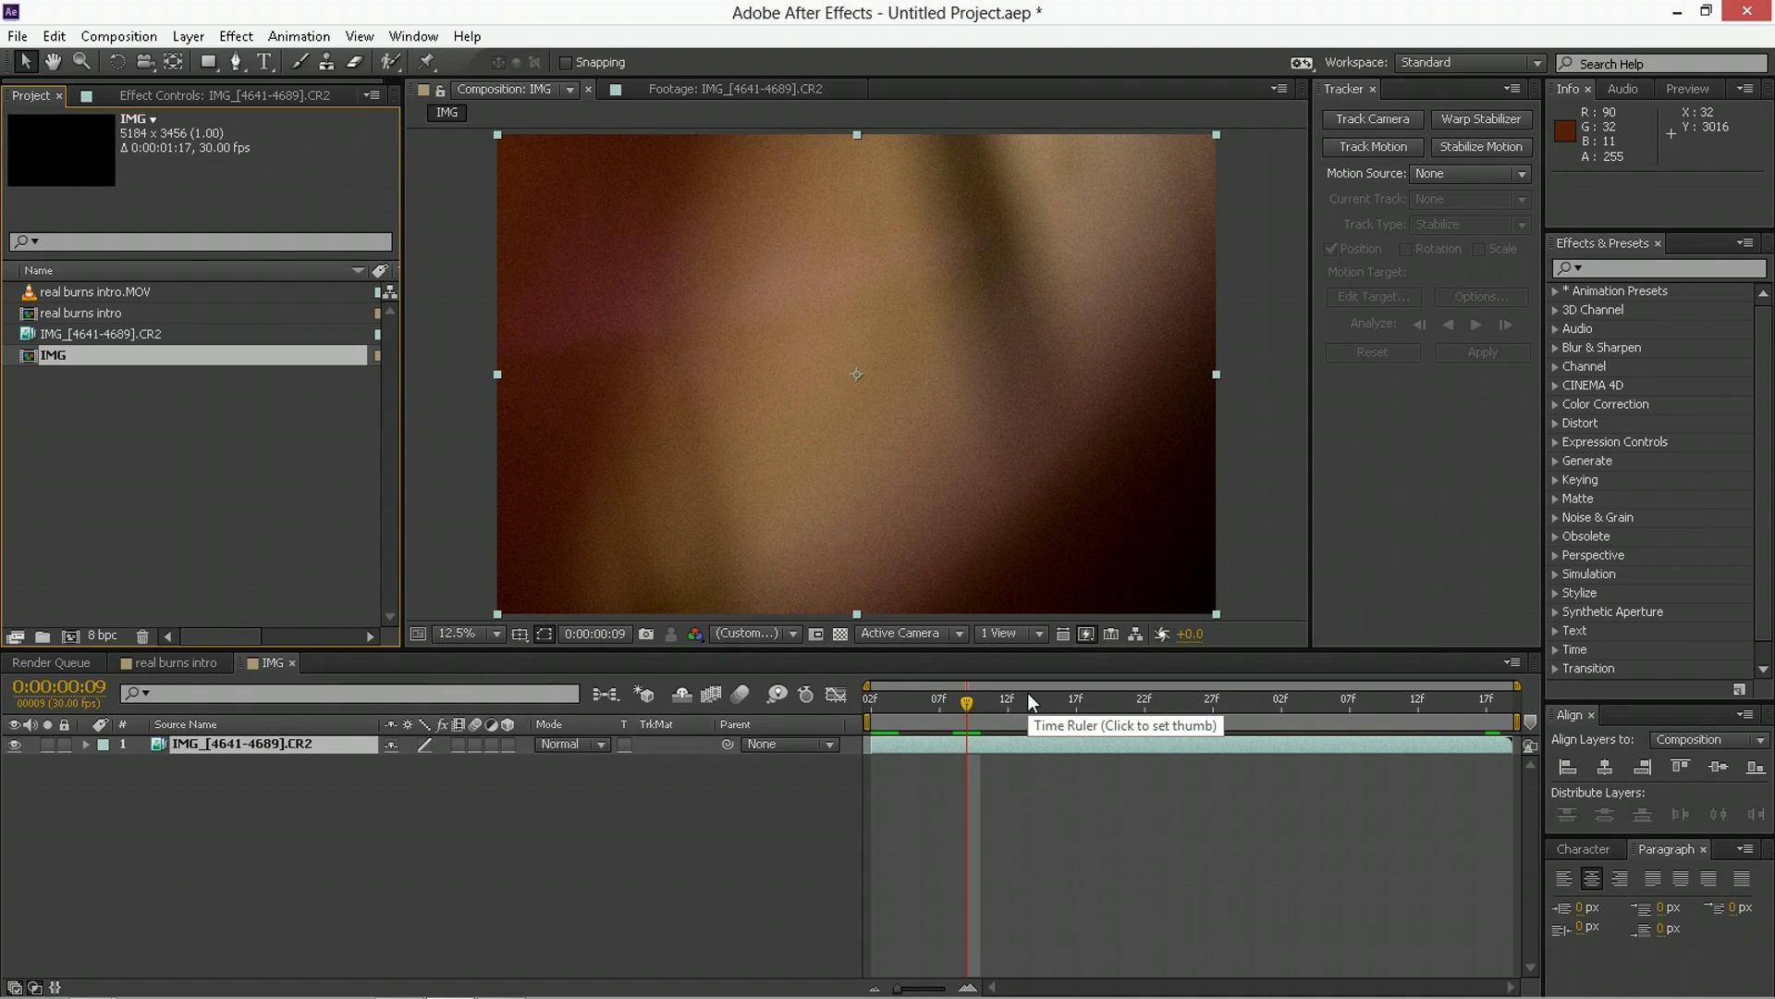
left_click(166, 663)
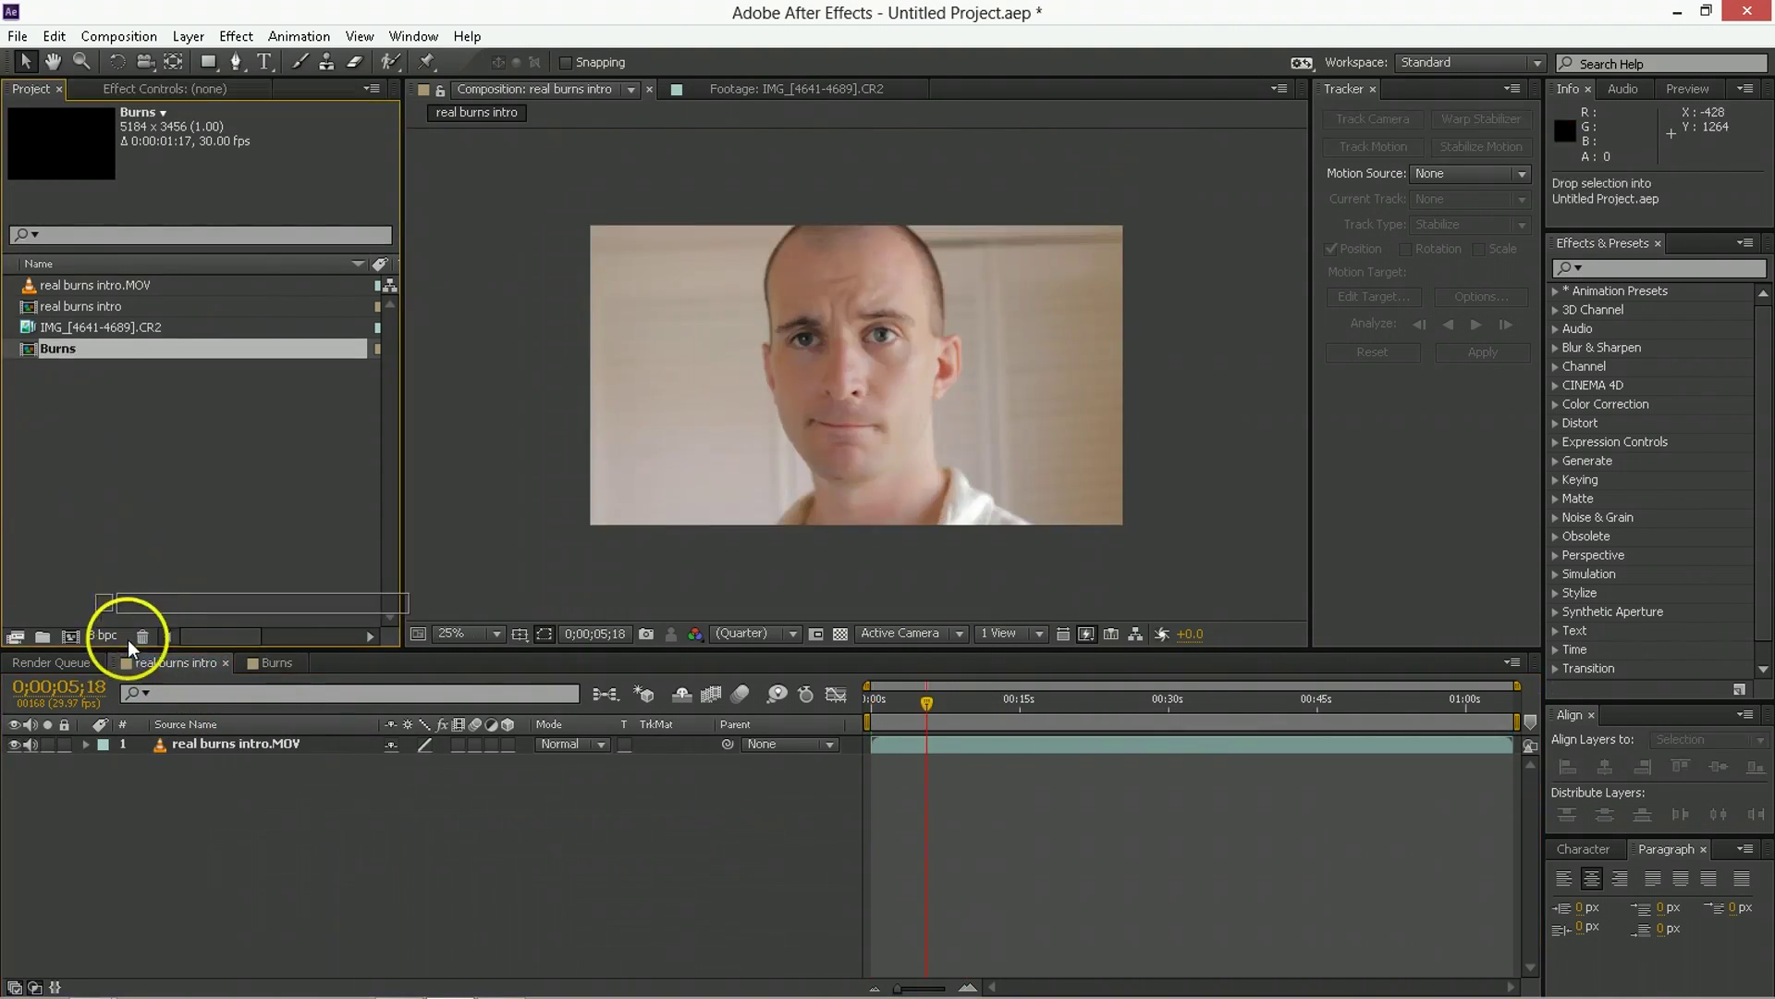
Place the Burns comp above real burns intro.MOV and set its blend mode to Screen.
left_click_drag(128, 639, 161, 743)
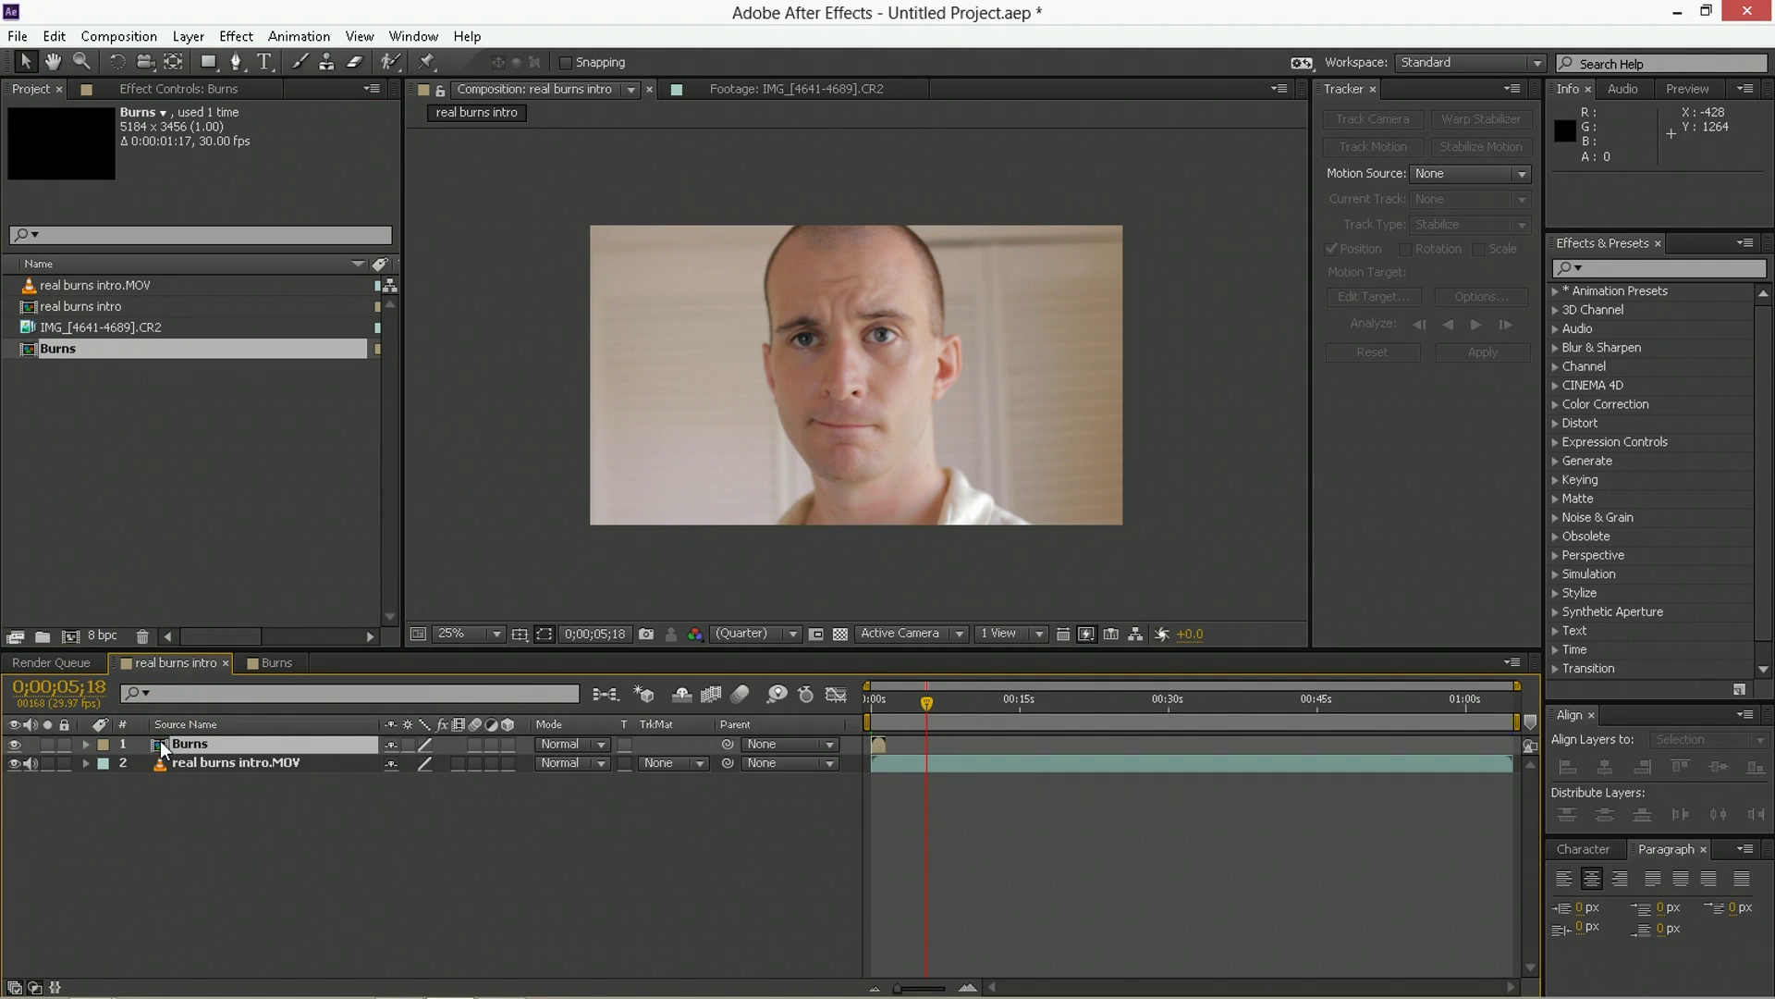
left_click(880, 713)
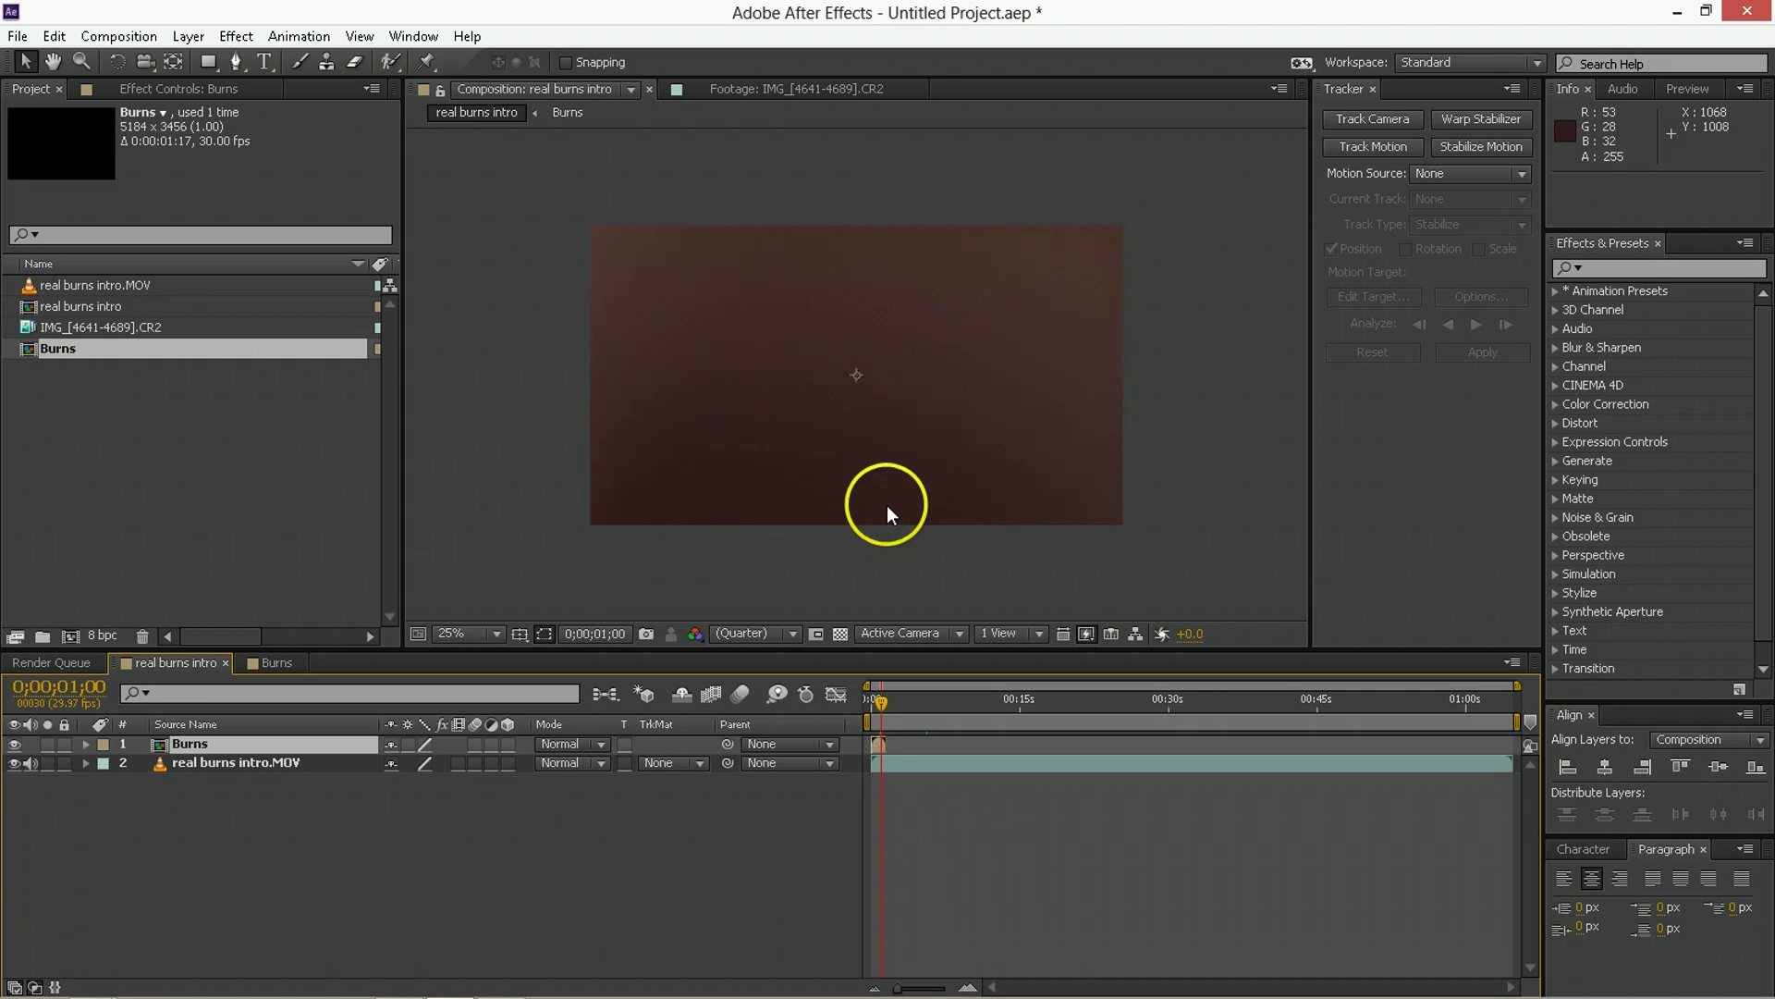
left_click(557, 745)
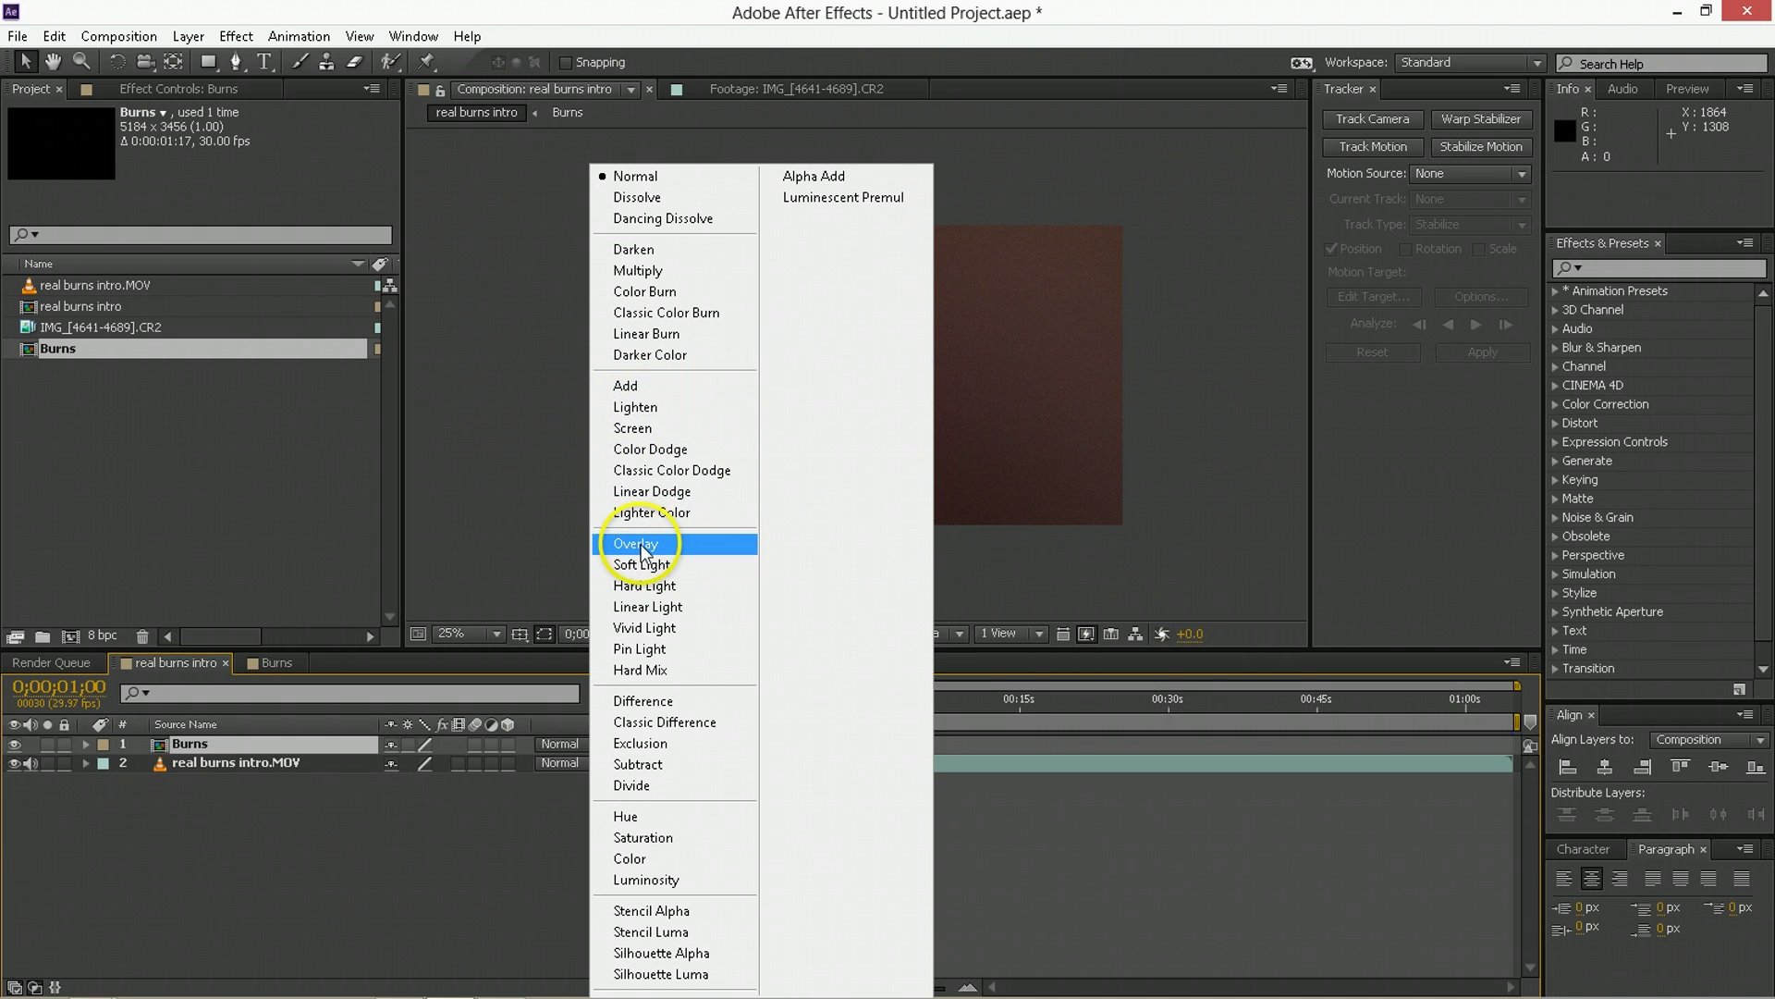
left_click(647, 427)
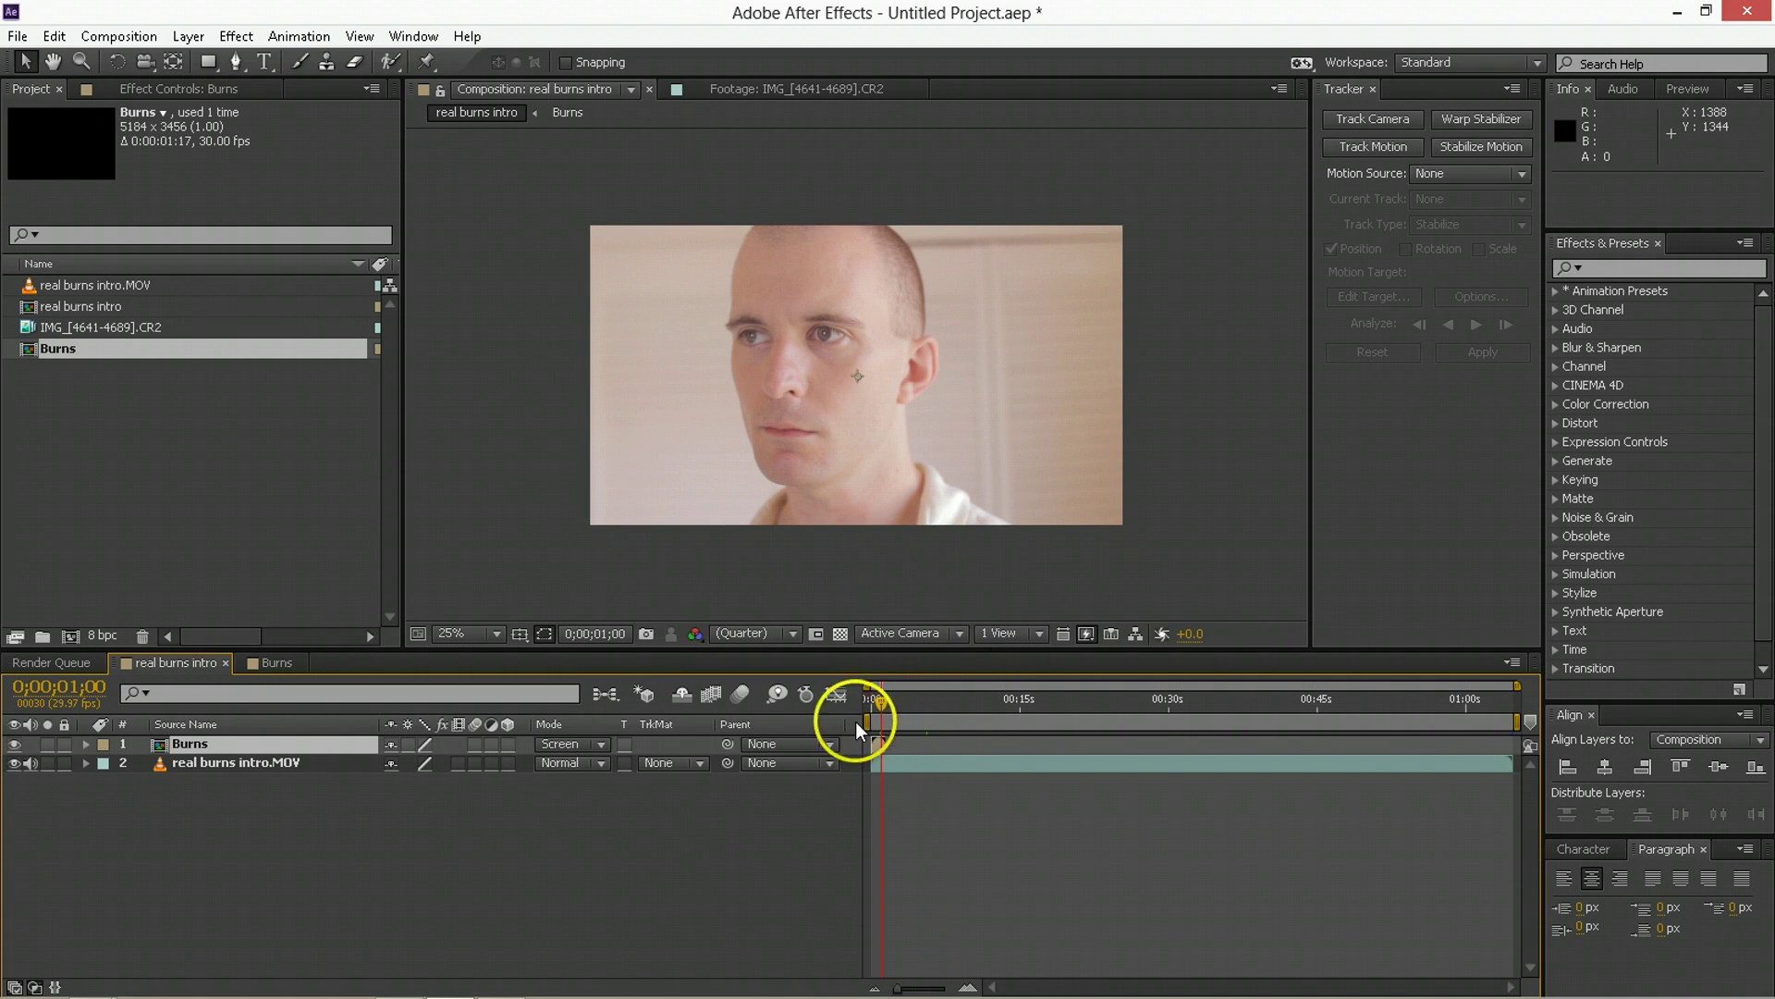
End the work area at 1;16 and RAM-preview the screened burn, stopping at 1;07.
left_click_drag(879, 695, 876, 698)
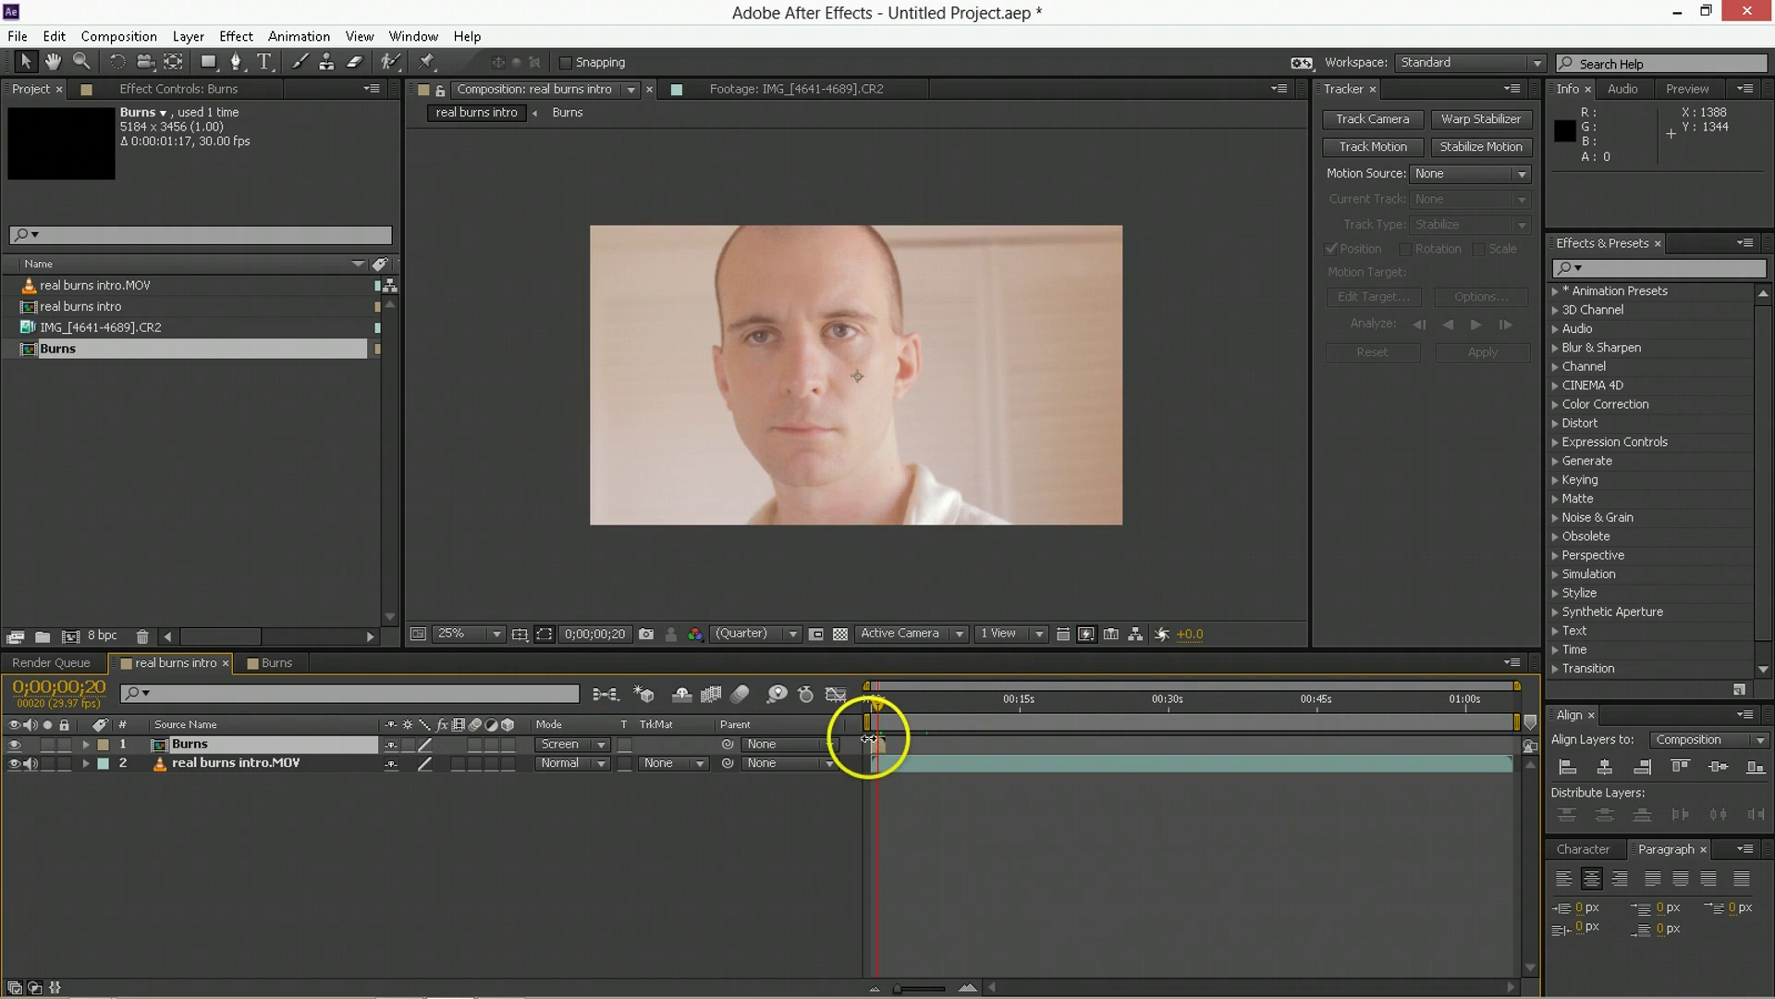
key("=")
mouse_move(1123, 695)
left_mouse_down()
mouse_move(1103, 707)
mouse_move(1141, 693)
left_mouse_up()
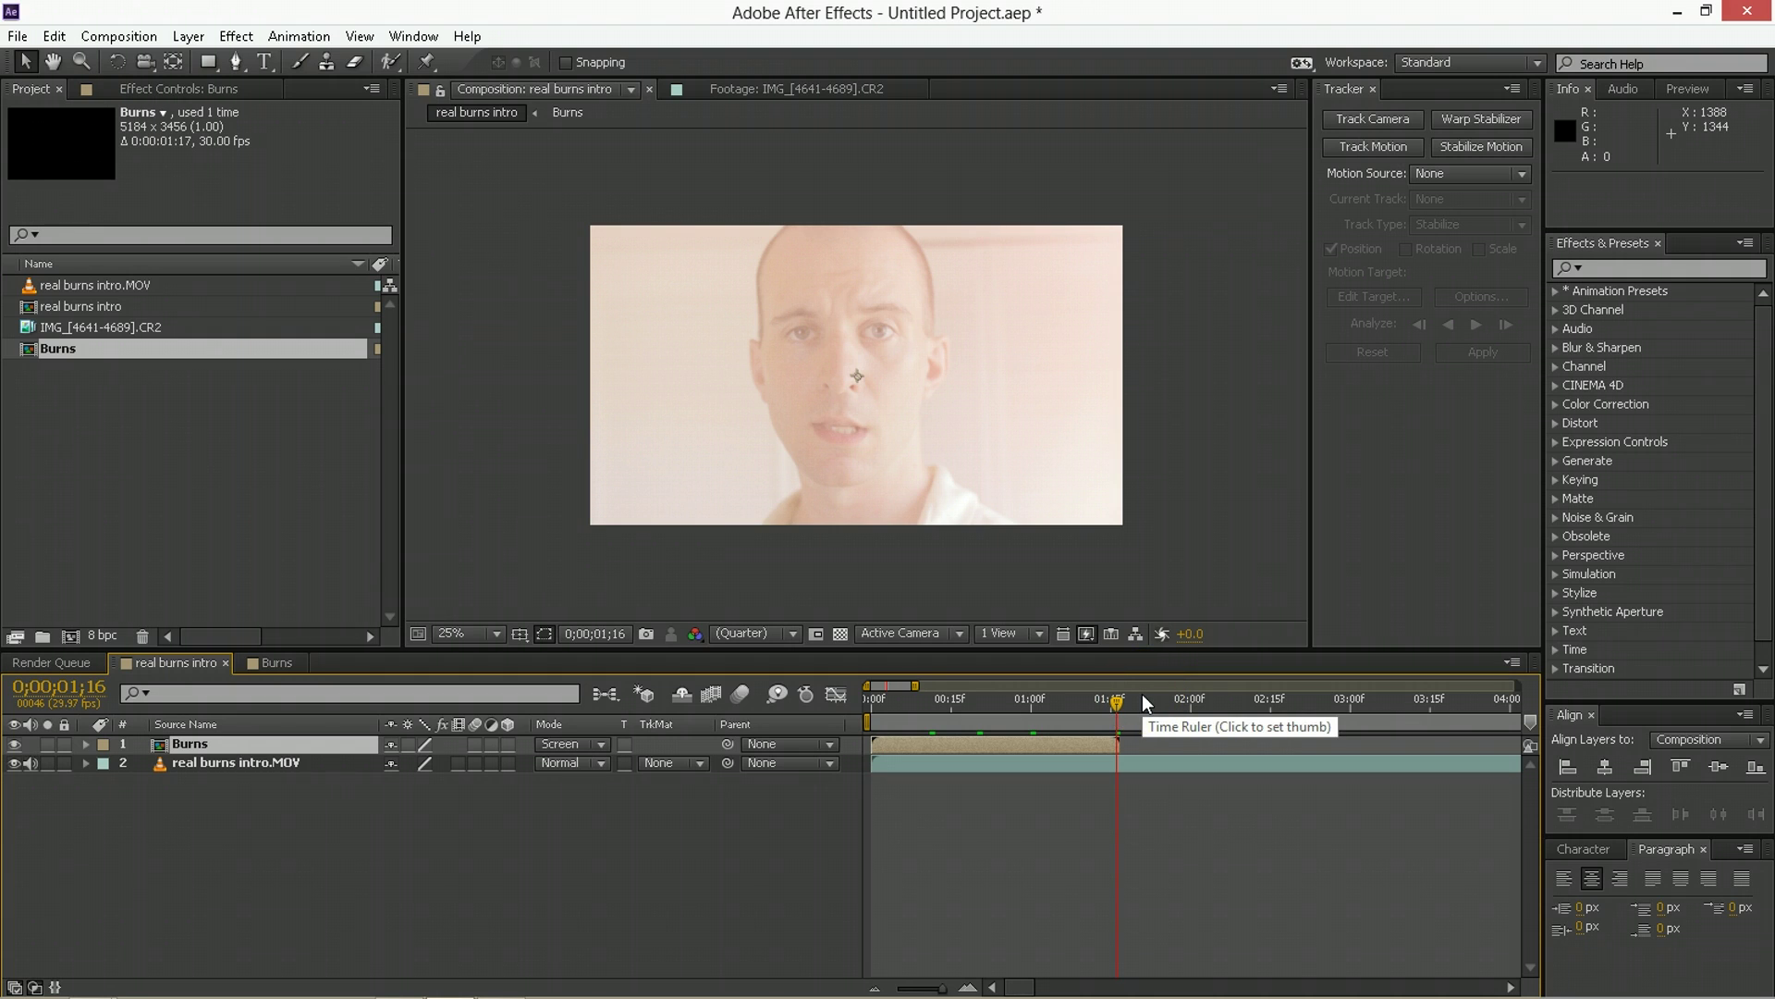
key("n")
key("KP_0")
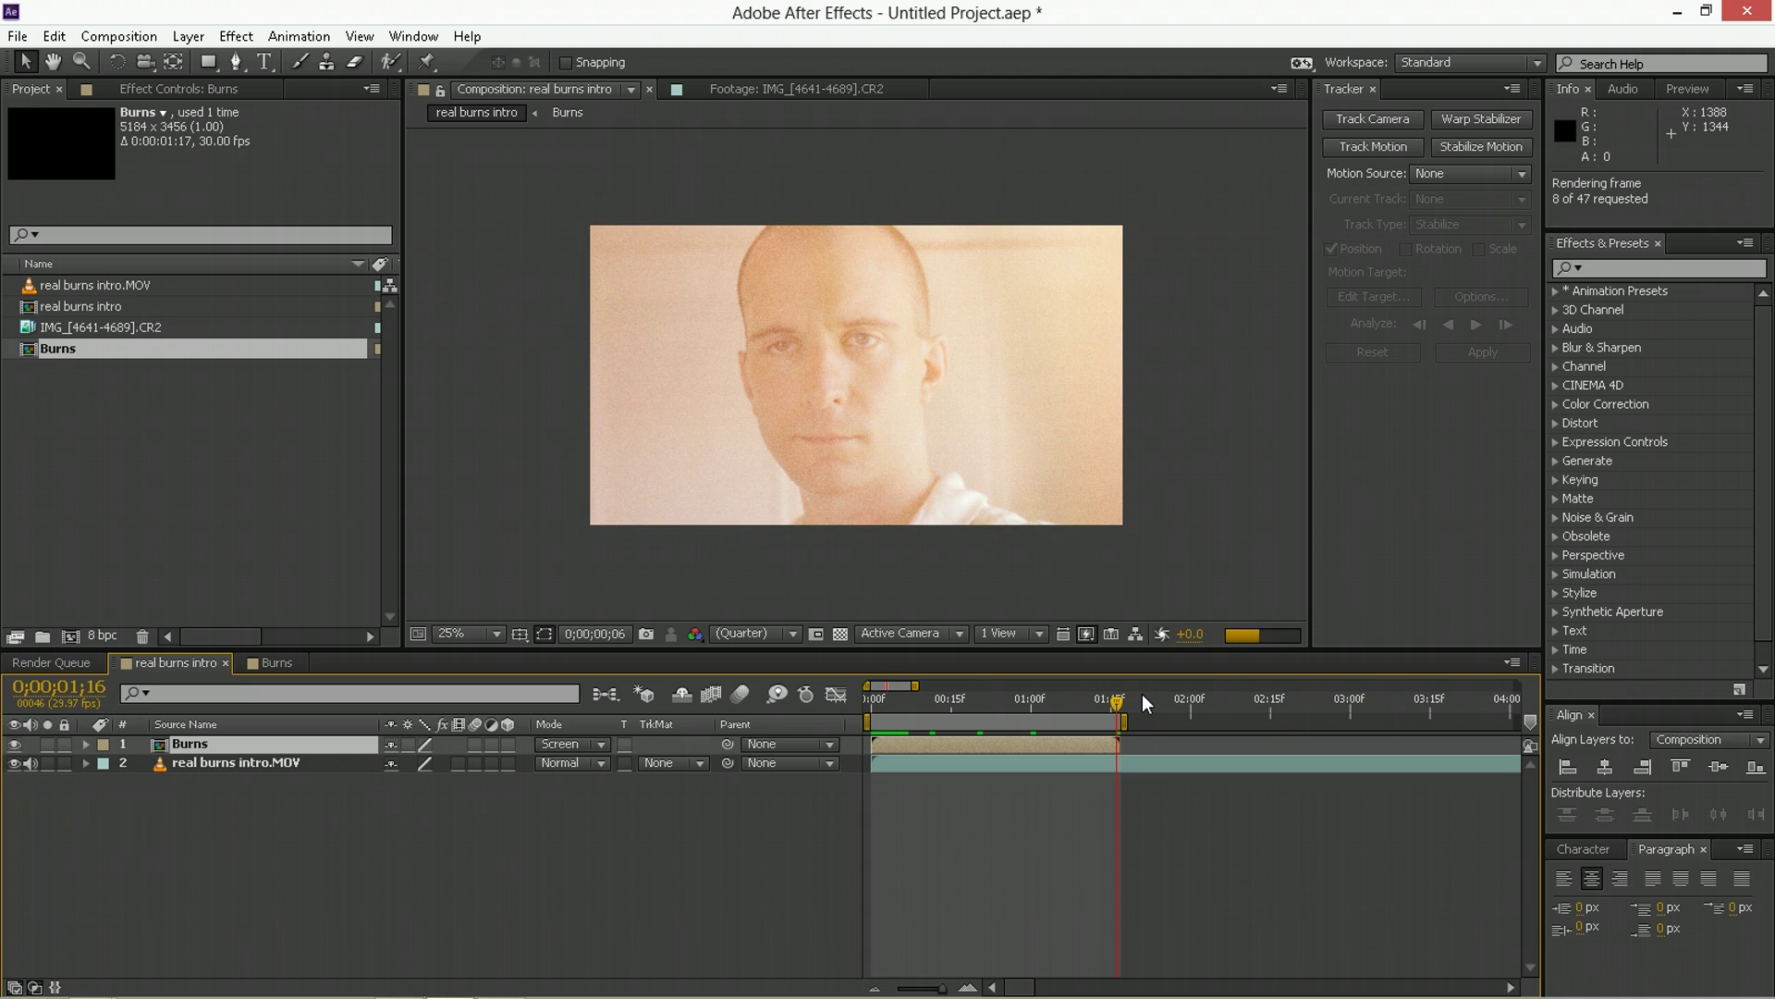
key("space")
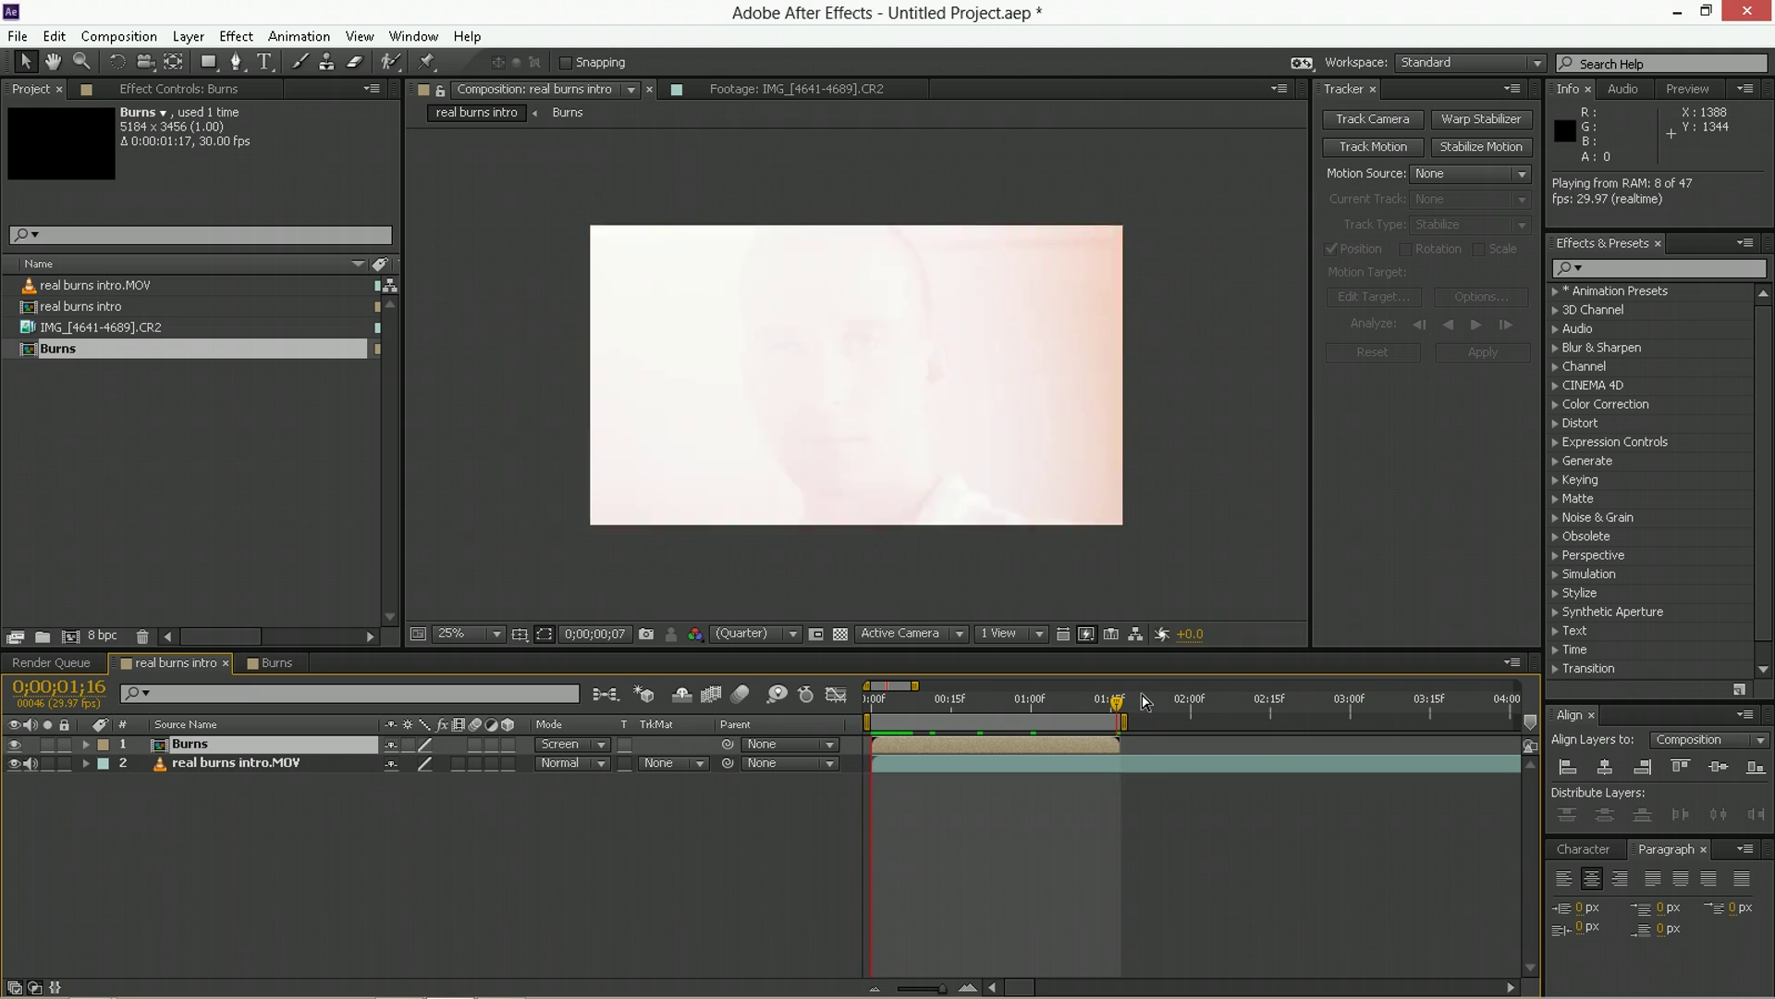
left_click(1164, 682)
left_click(1067, 694)
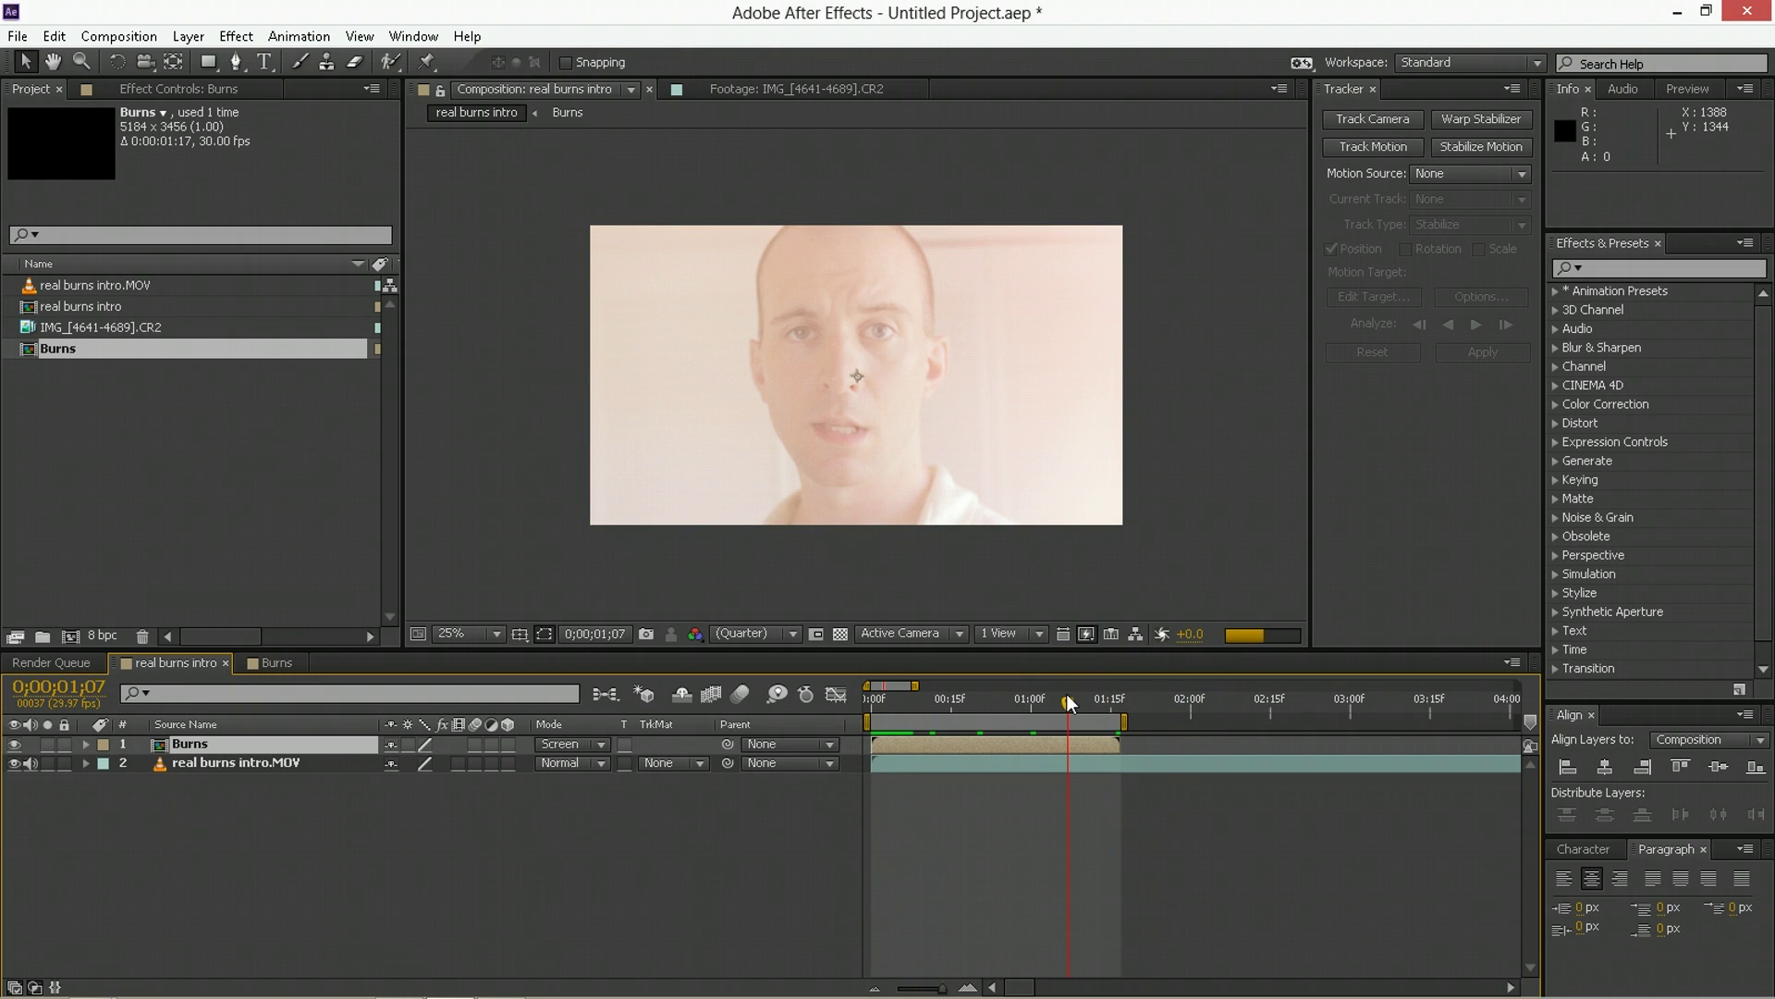
Lower the Burns layer's opacity to 59% at 1;07.
left_click(1070, 616)
left_click(888, 717)
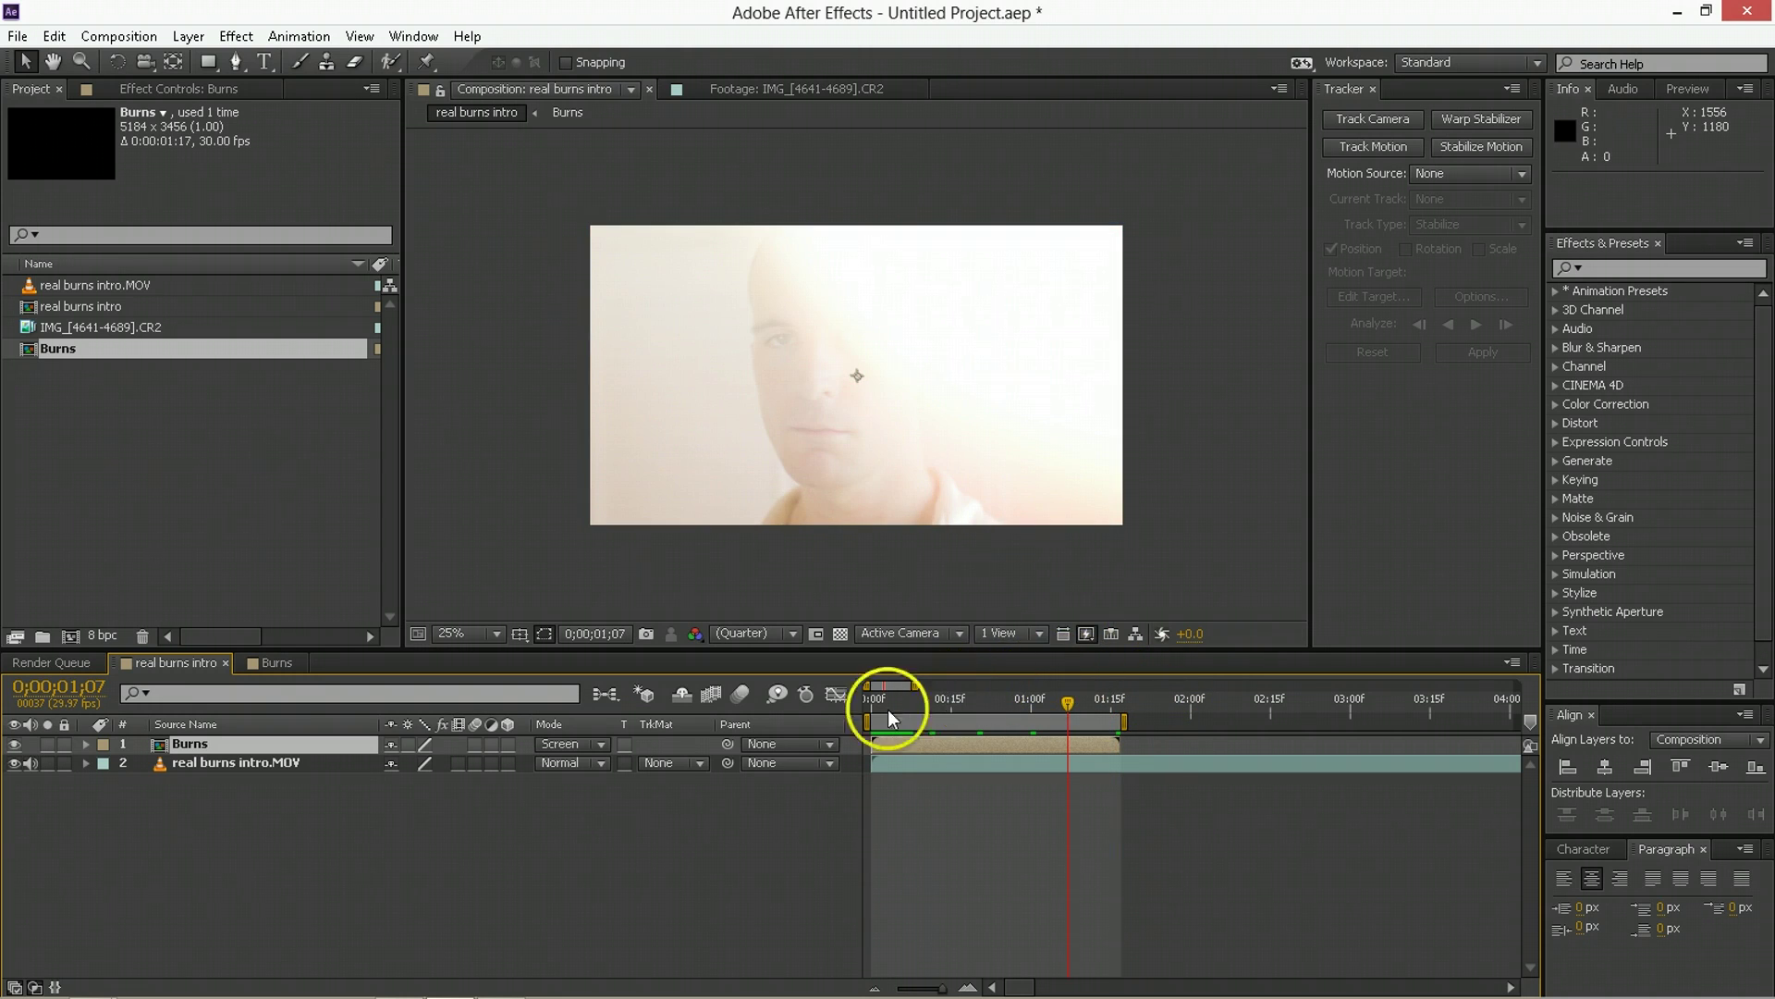
left_click(352, 744)
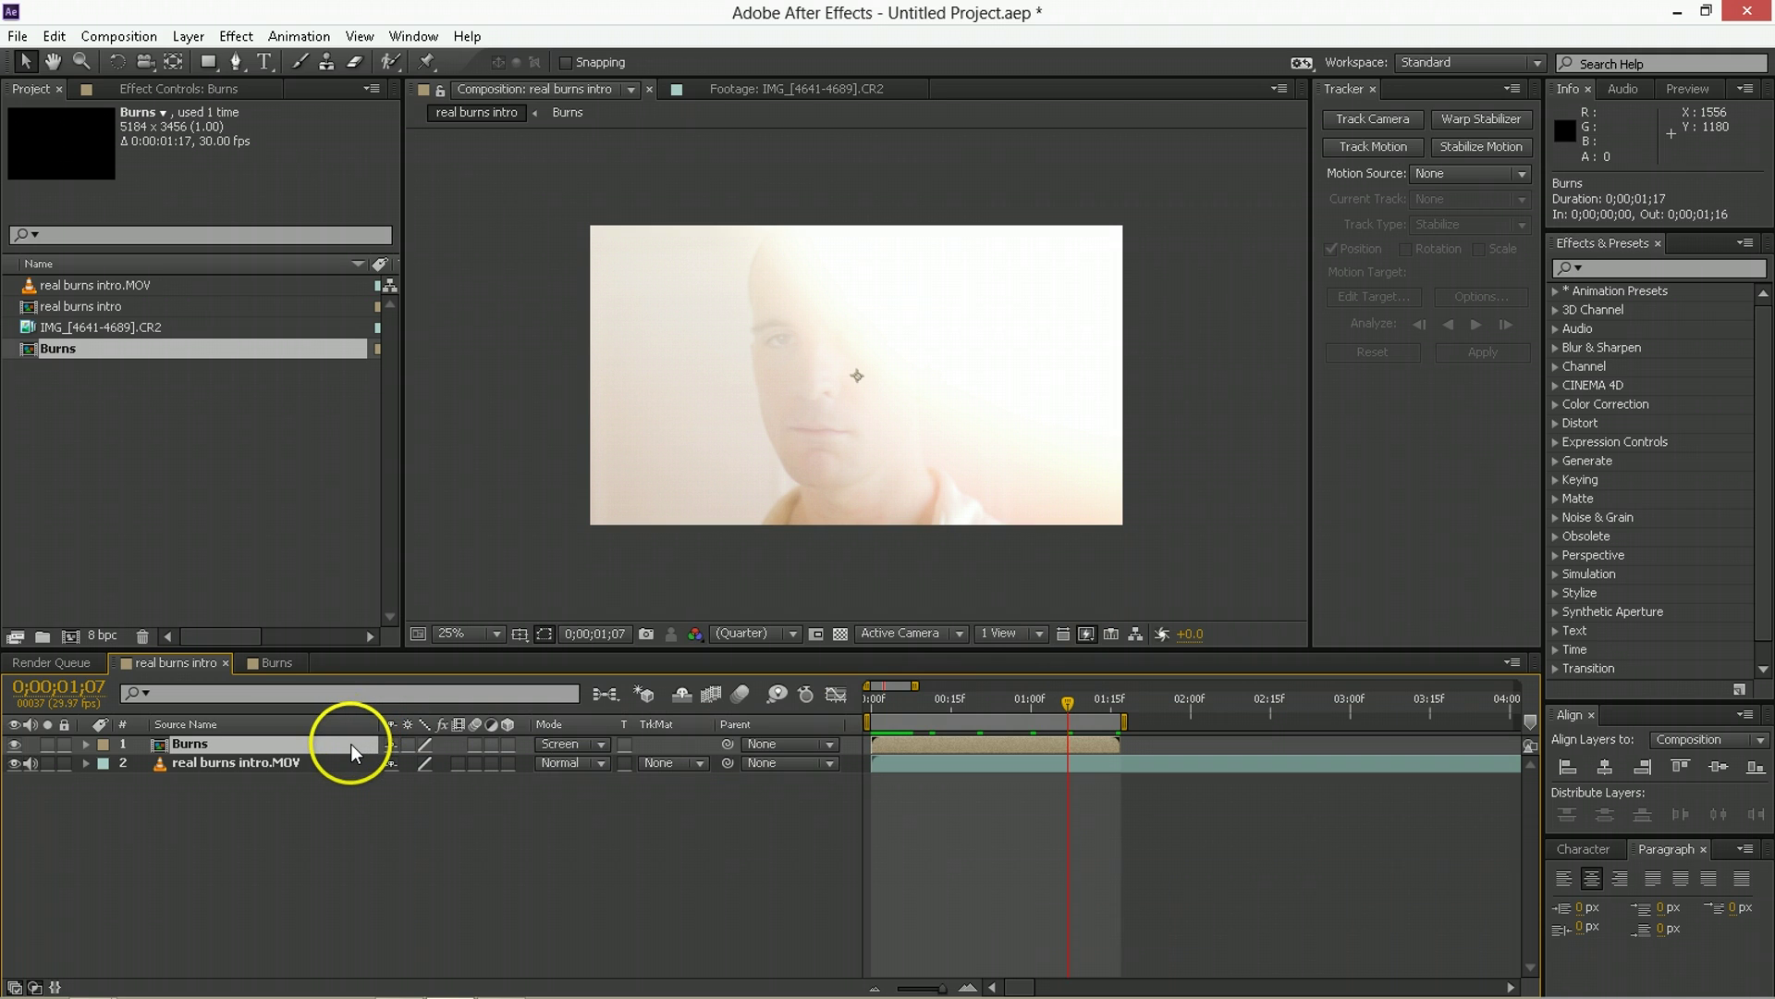
key("t")
left_click_drag(395, 762, 397, 782)
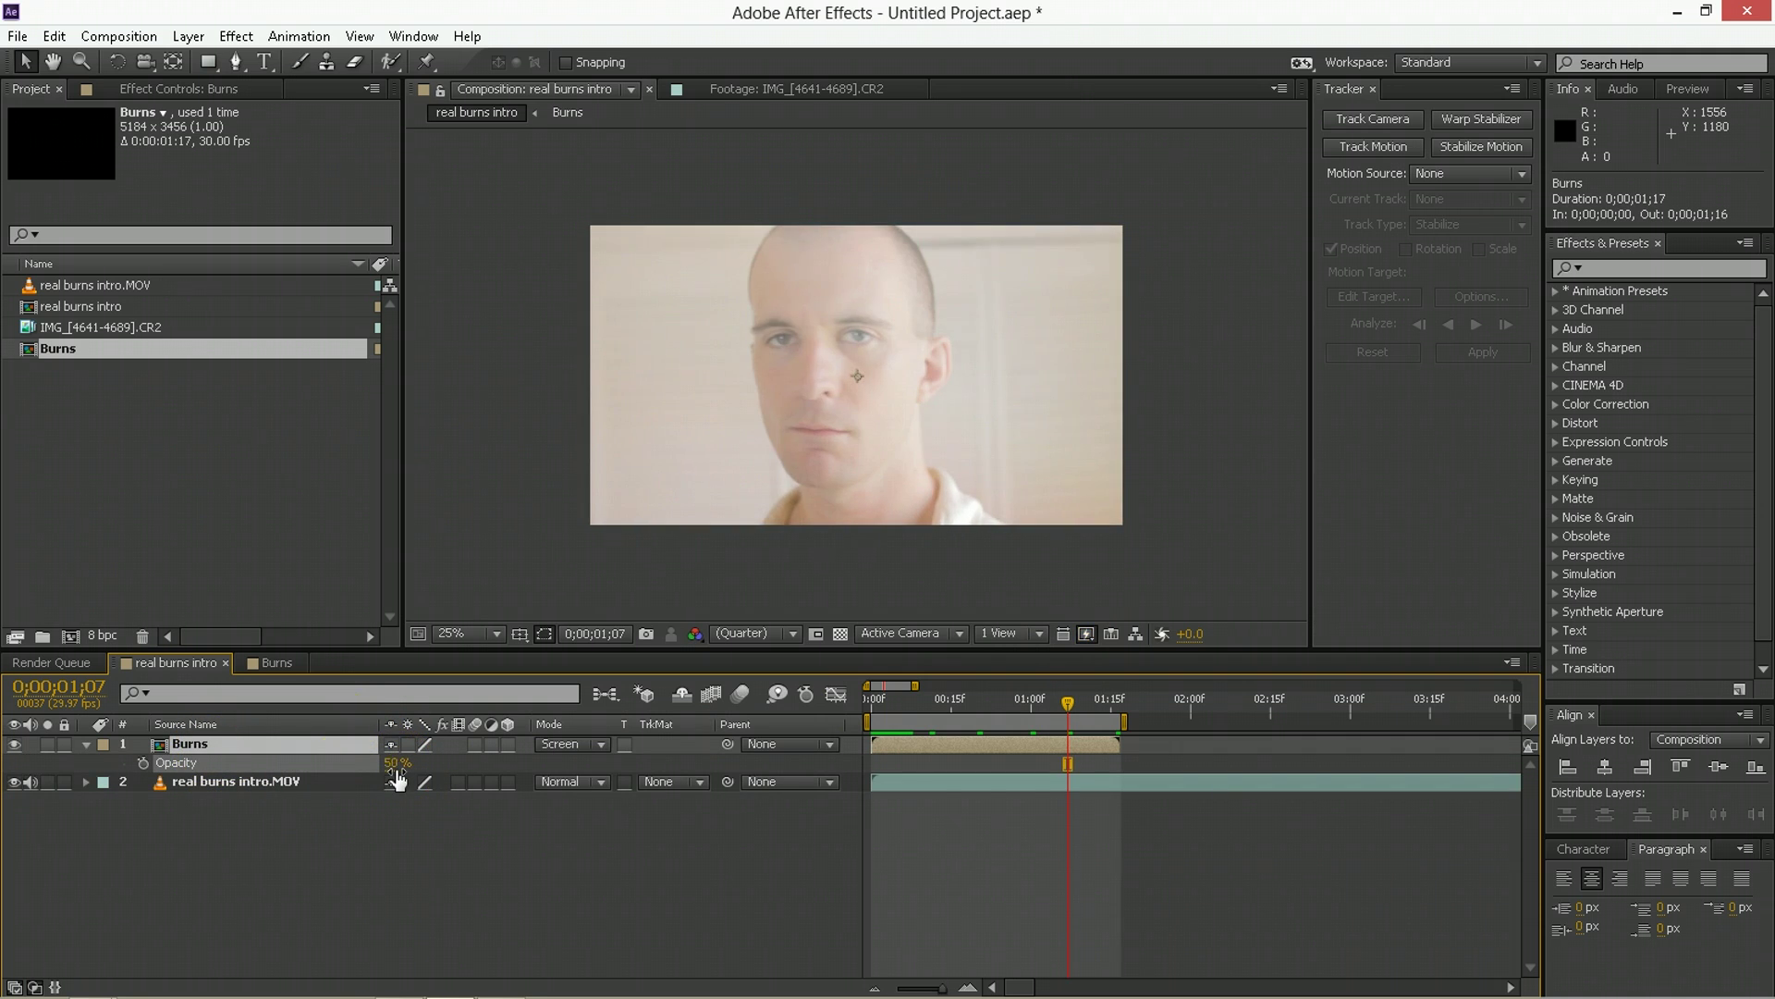
left_click(1040, 747)
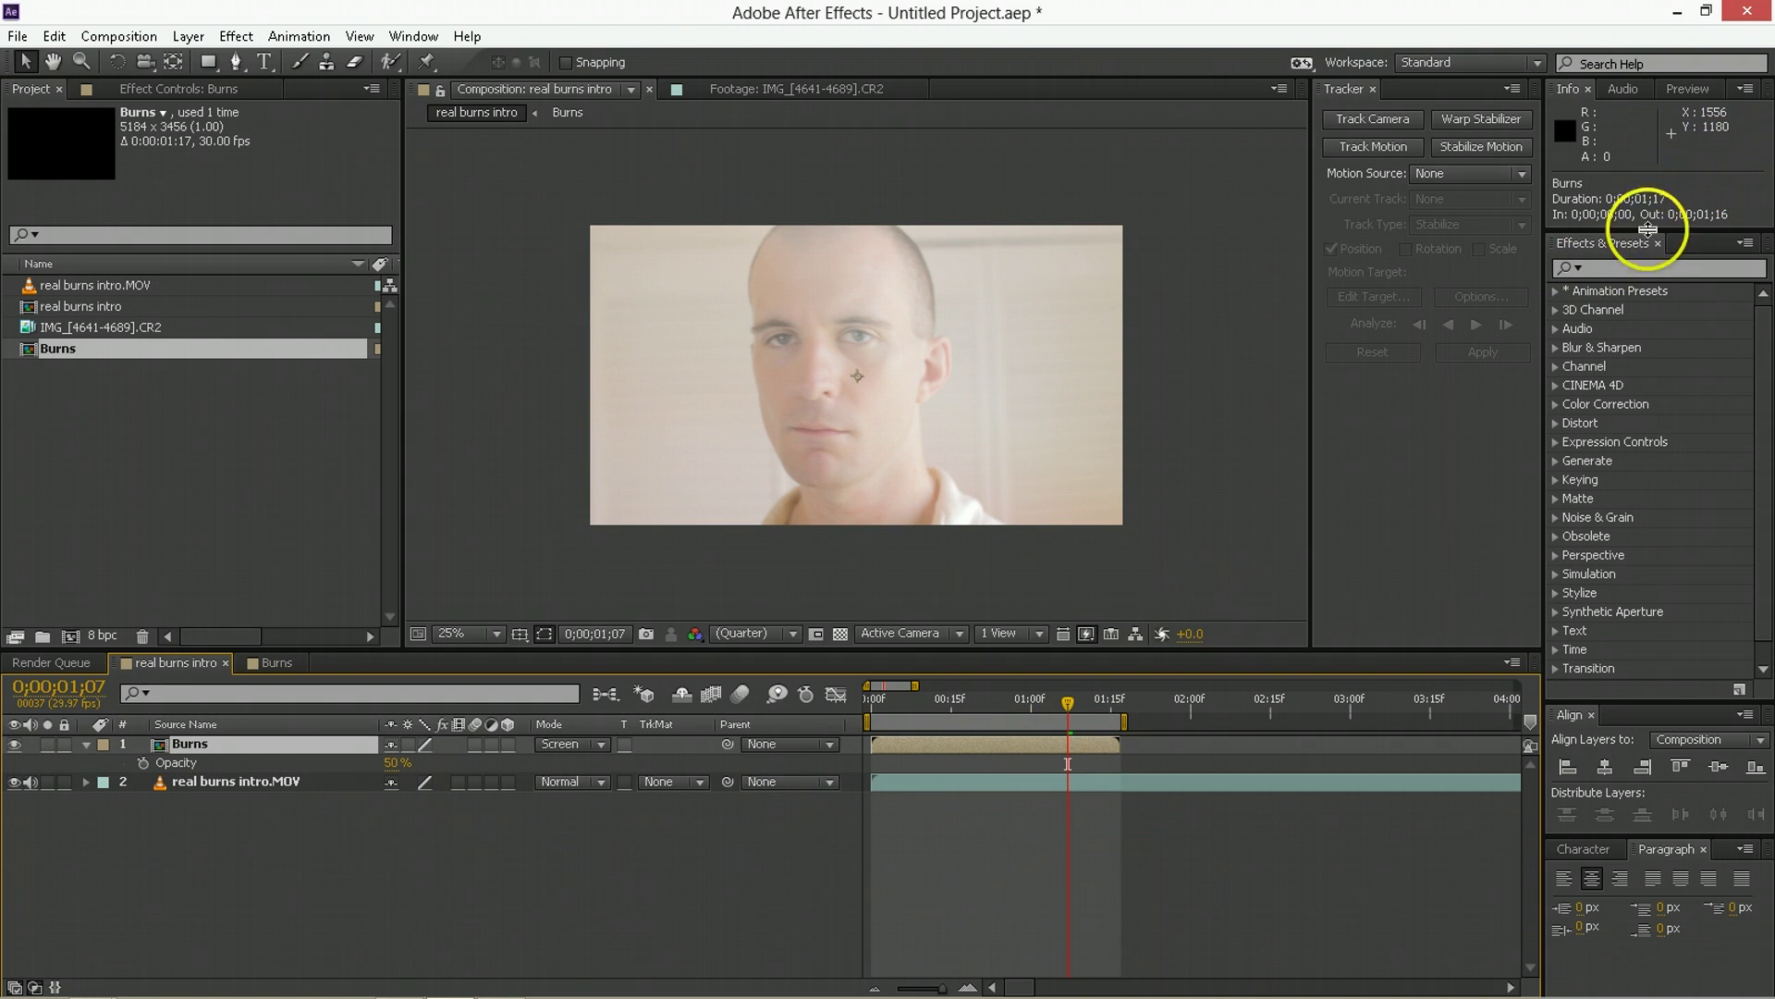
Apply Curves to Burns and lift the RGB curve for brightness and contrast.
left_click(1719, 267)
type("curve")
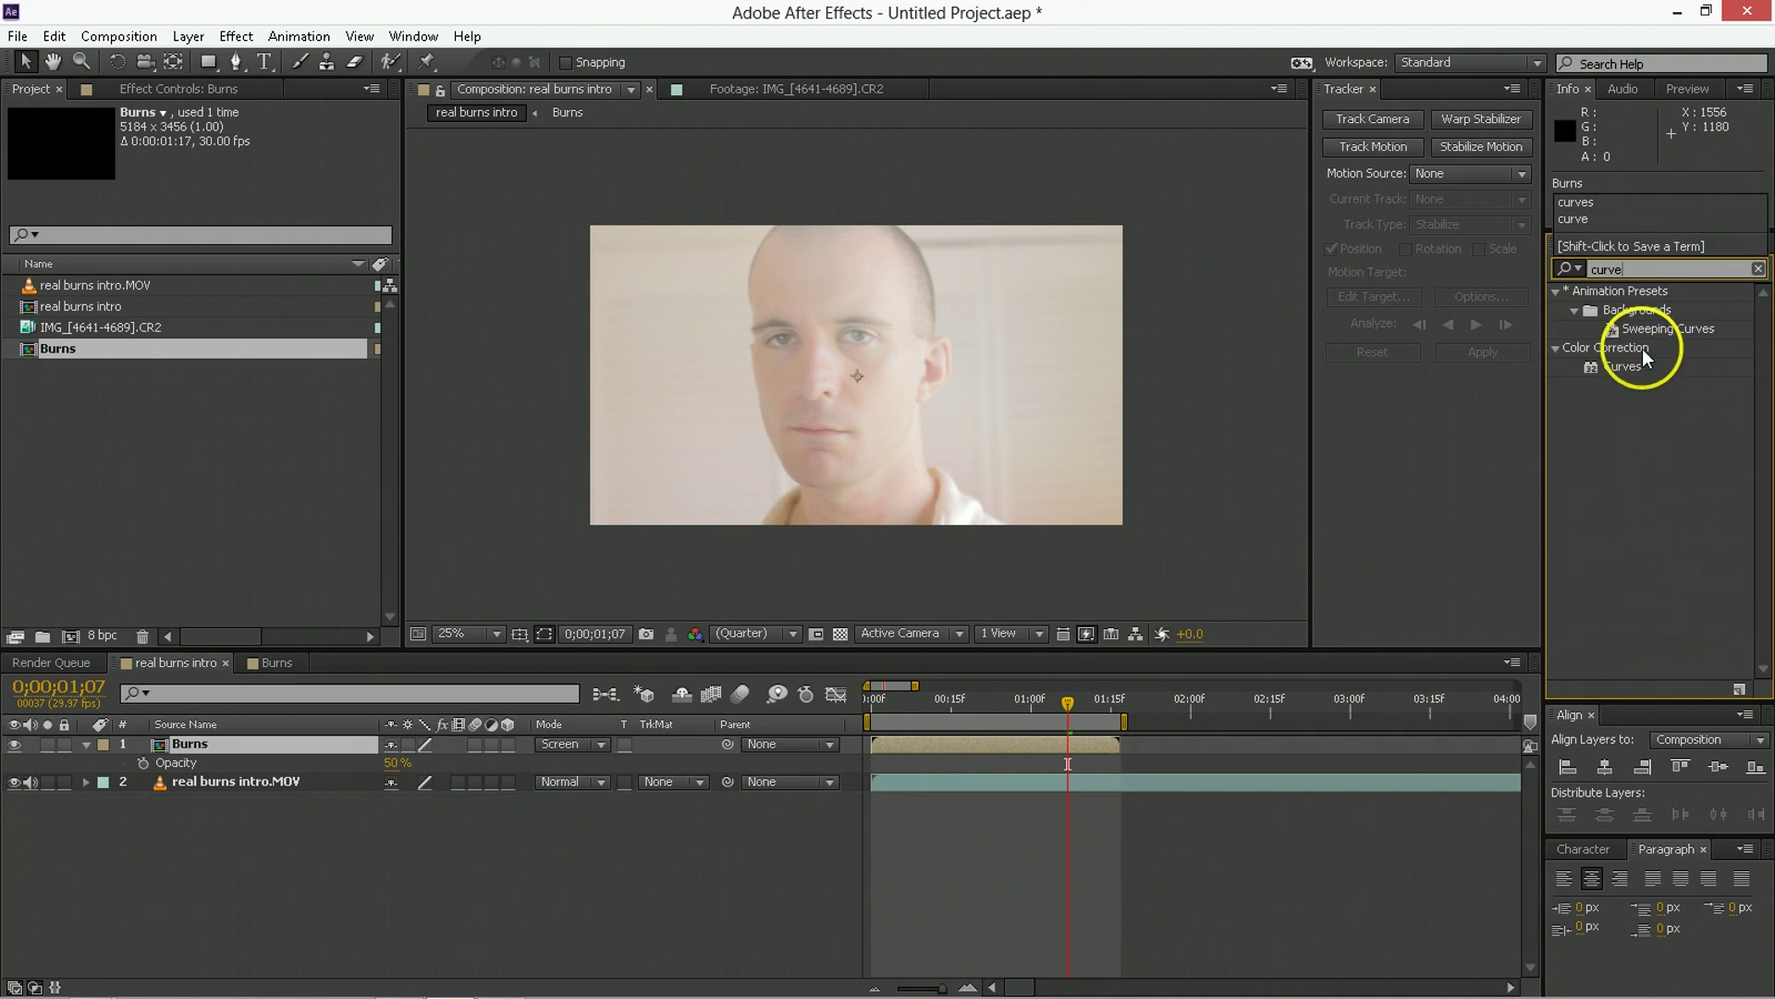
double_click(1624, 367)
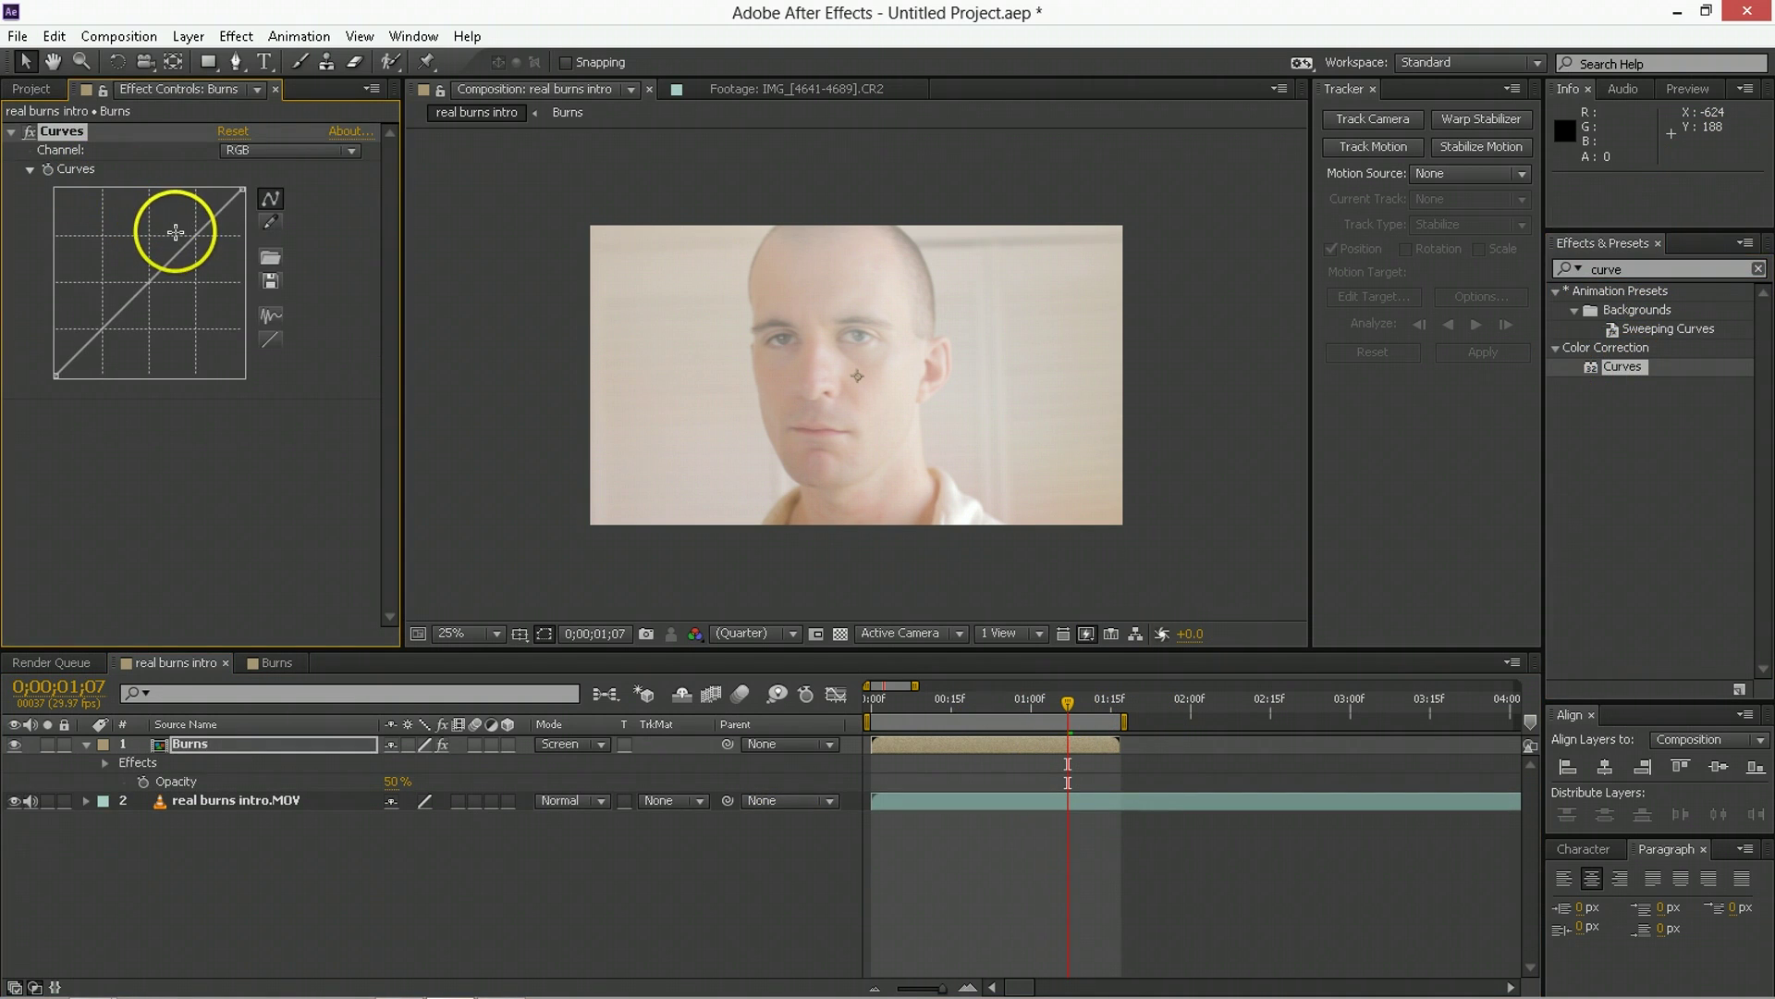
left_click_drag(175, 230, 154, 247)
left_click_drag(95, 324, 121, 349)
Lower the Green curve toward pink and shape the Red curve into an S.
left_click(261, 151)
left_click(274, 223)
left_click_drag(158, 278, 162, 300)
left_click(273, 151)
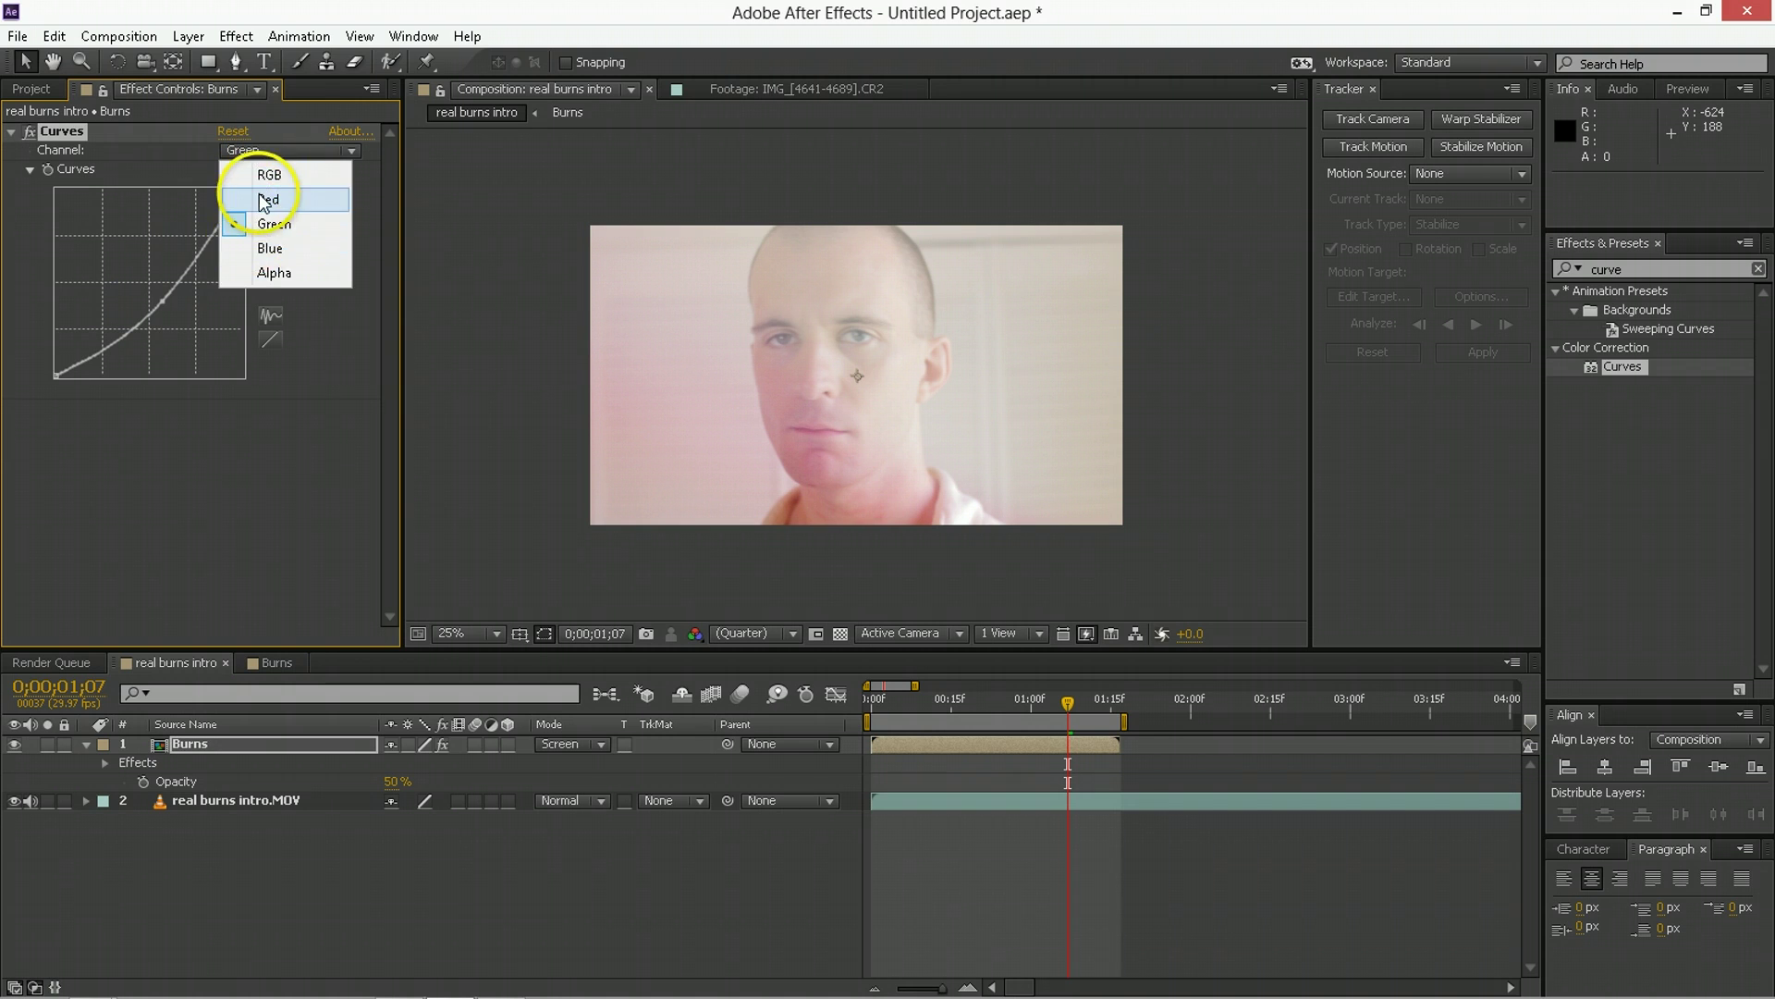
left_click(270, 204)
left_click_drag(200, 230, 187, 220)
left_click_drag(111, 321, 113, 342)
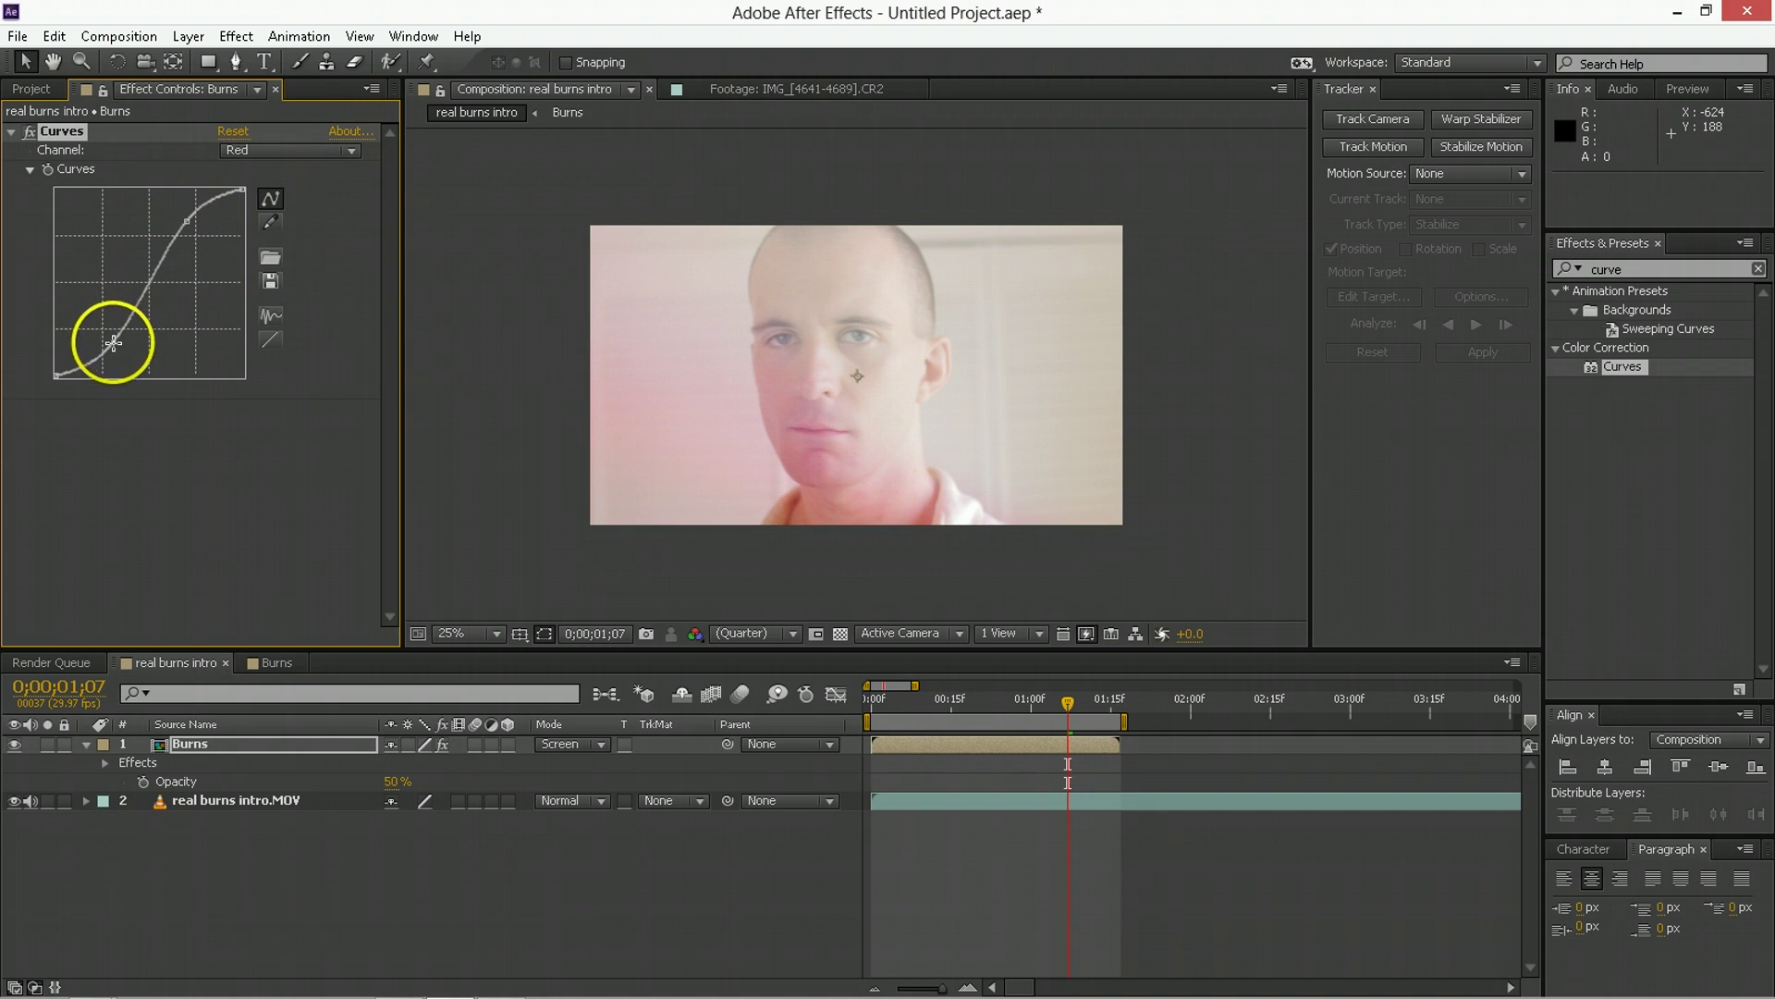
Set a 100% Burns opacity keyframe at frame 27.
left_click(1015, 699)
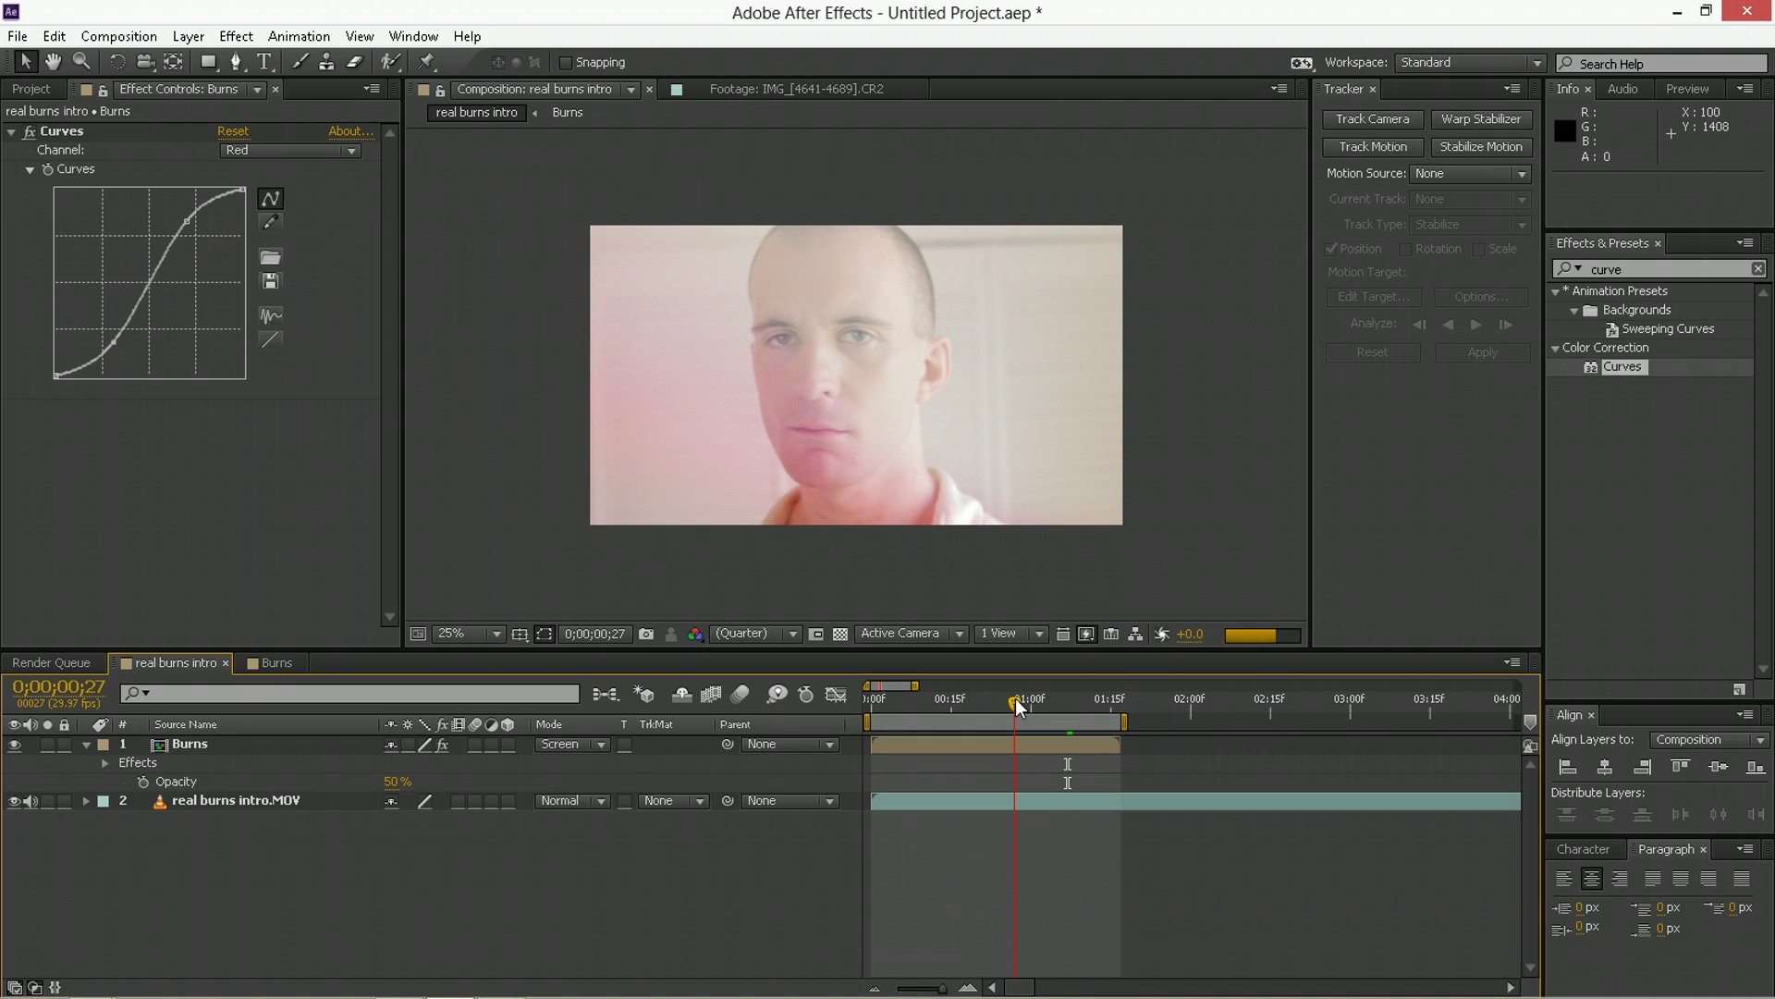
left_click(1146, 849)
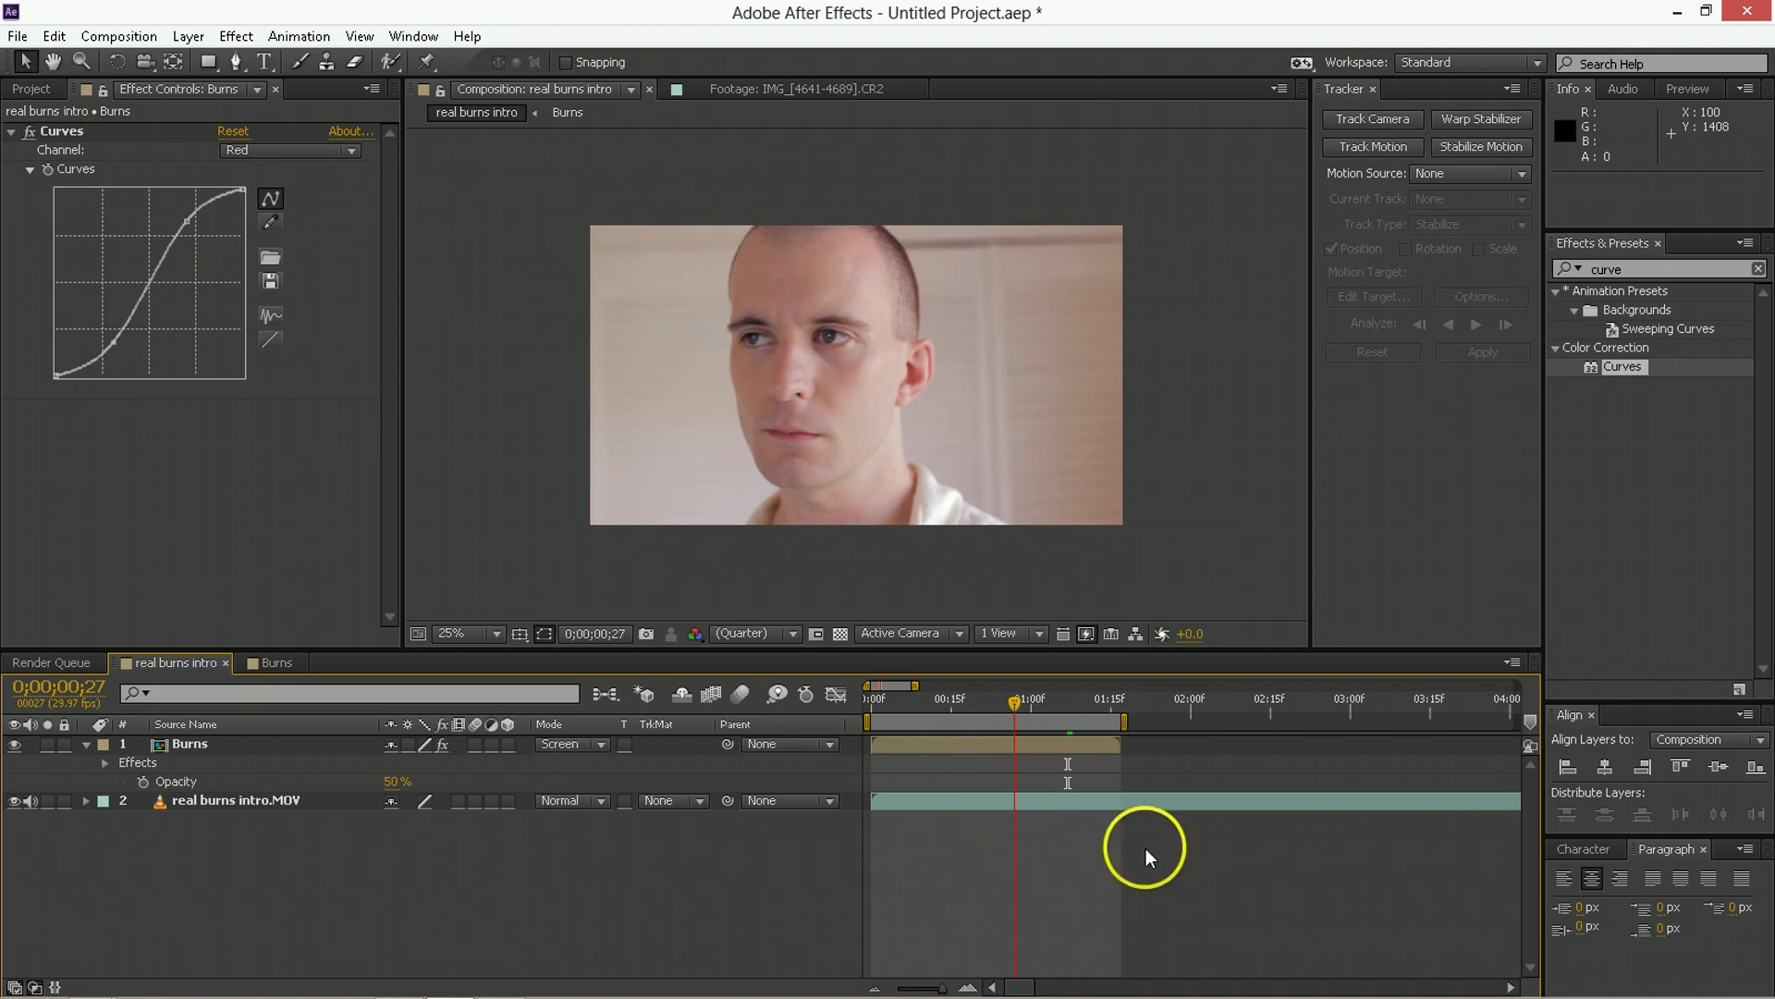
left_click(1010, 775)
left_click_drag(397, 781, 397, 783)
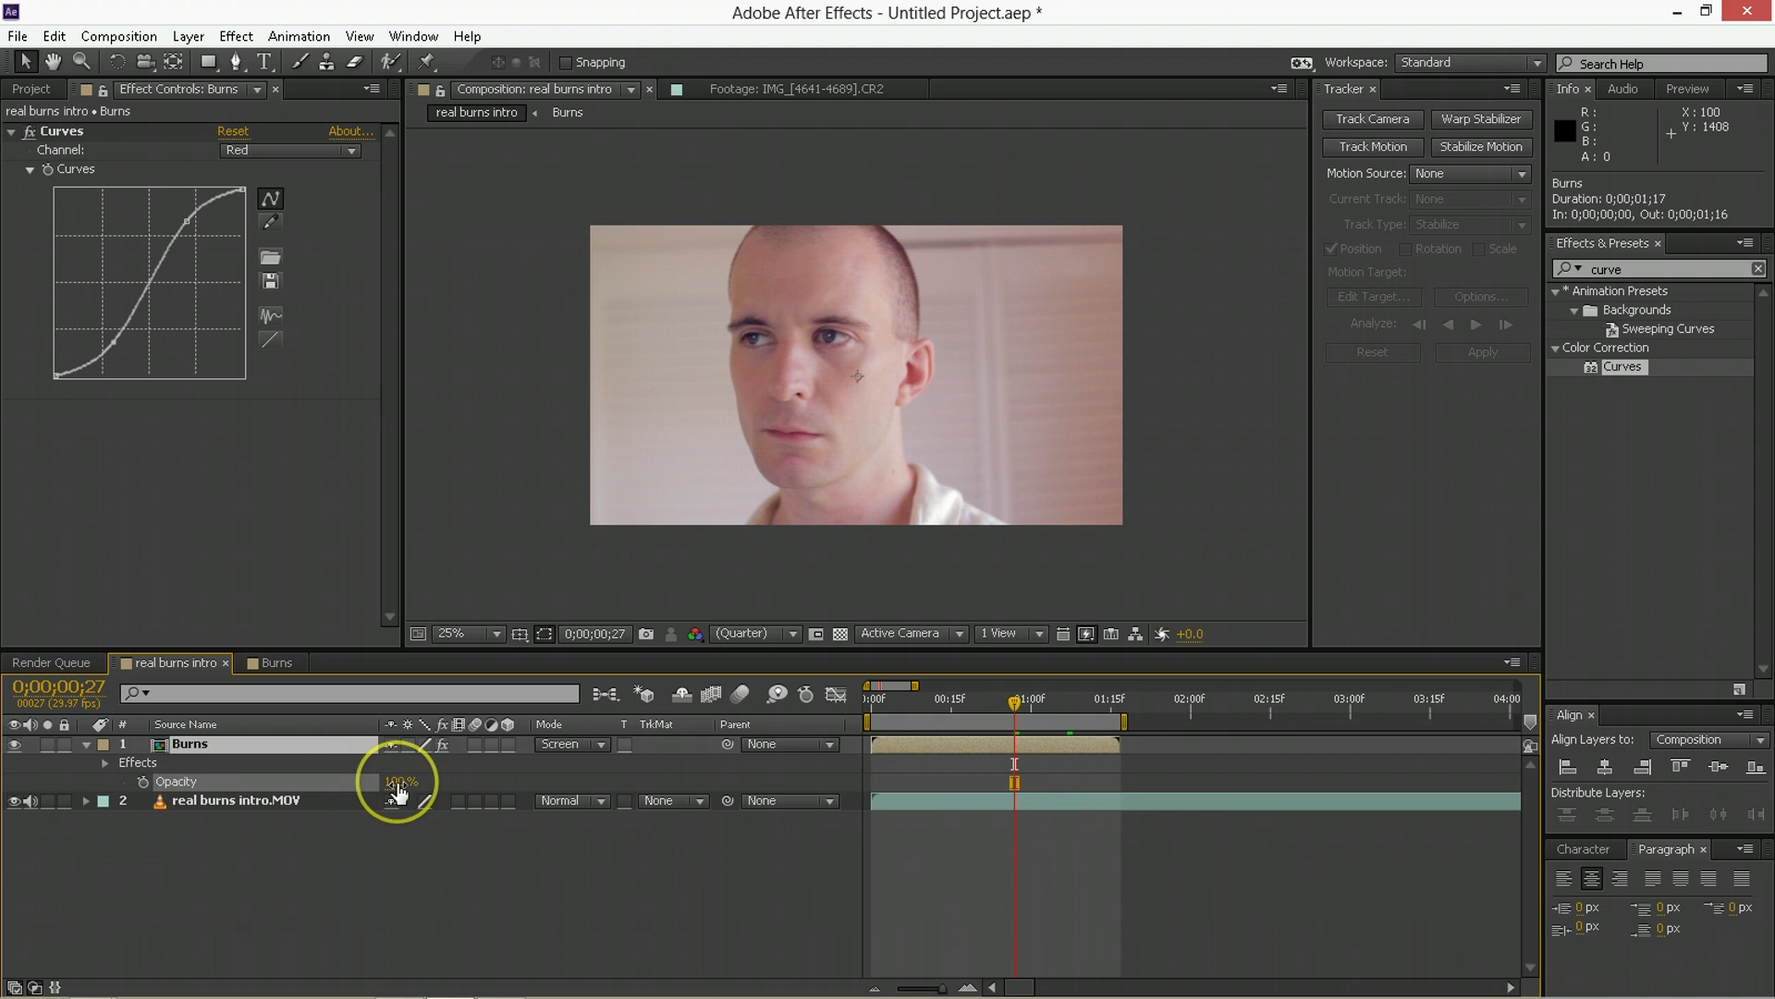
left_click(991, 803)
left_click(1046, 745)
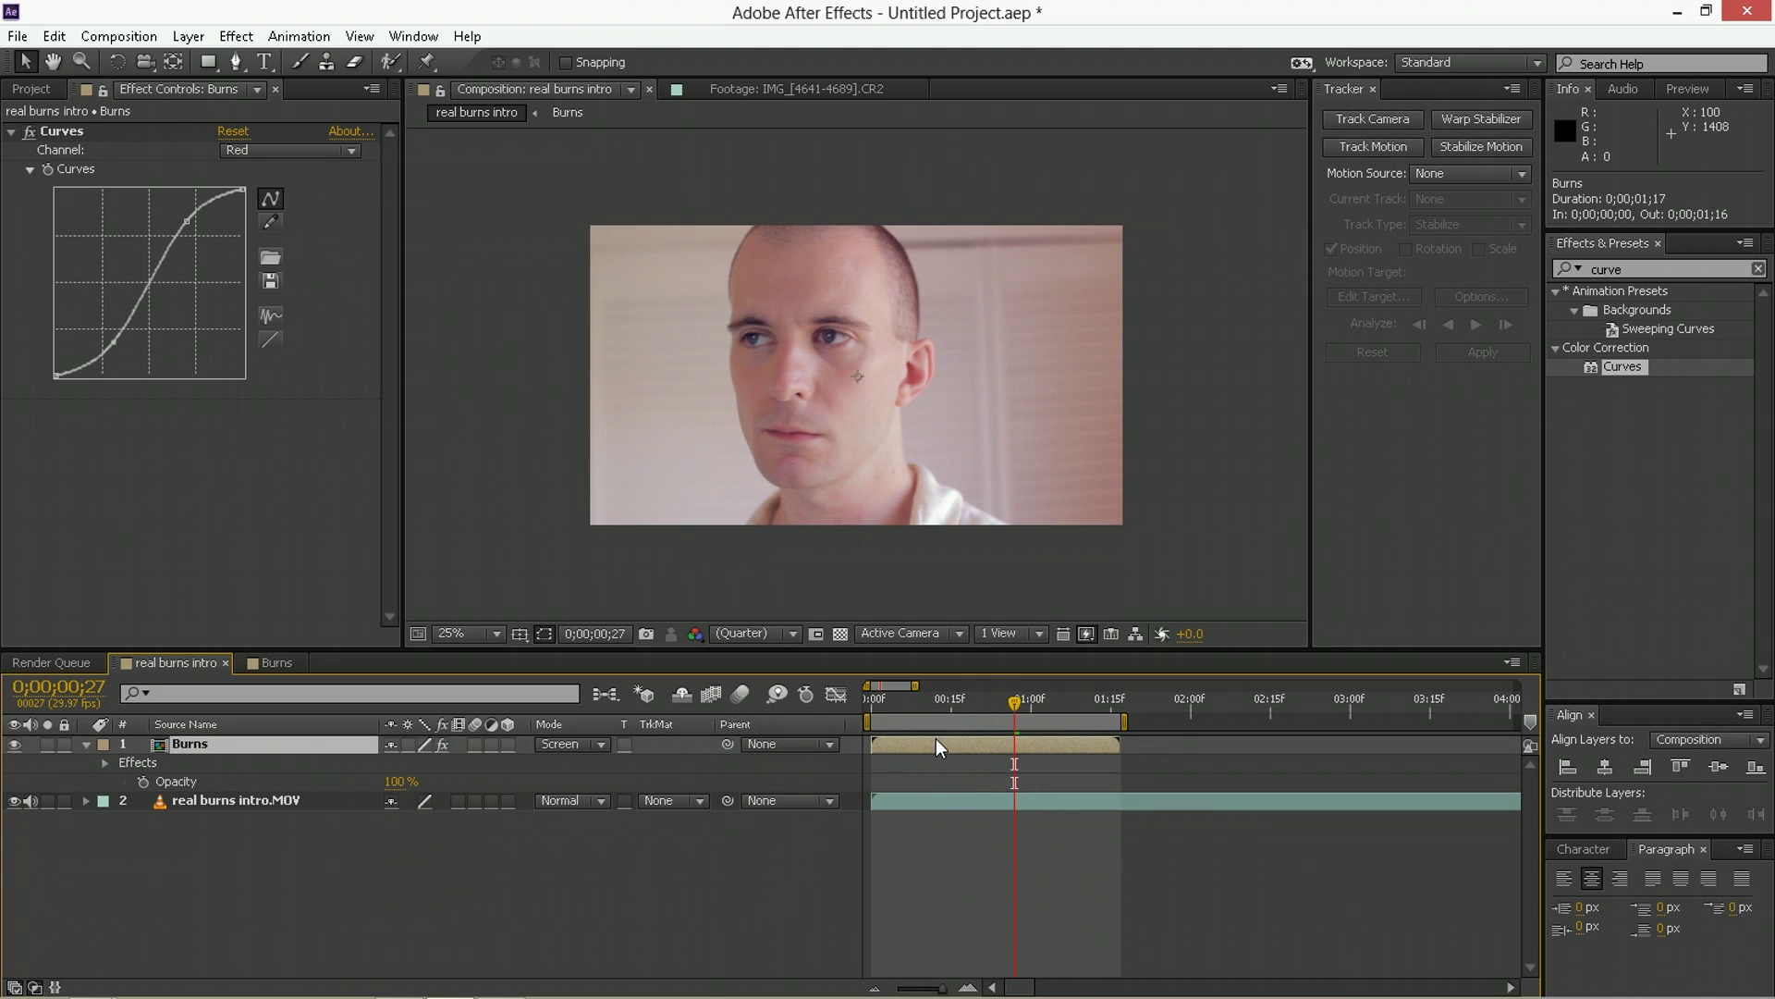
Apply Freeze Frame to the Burns layer, creating a Time Remap hold keyframe at 0;00;00;27.
left_click(189, 37)
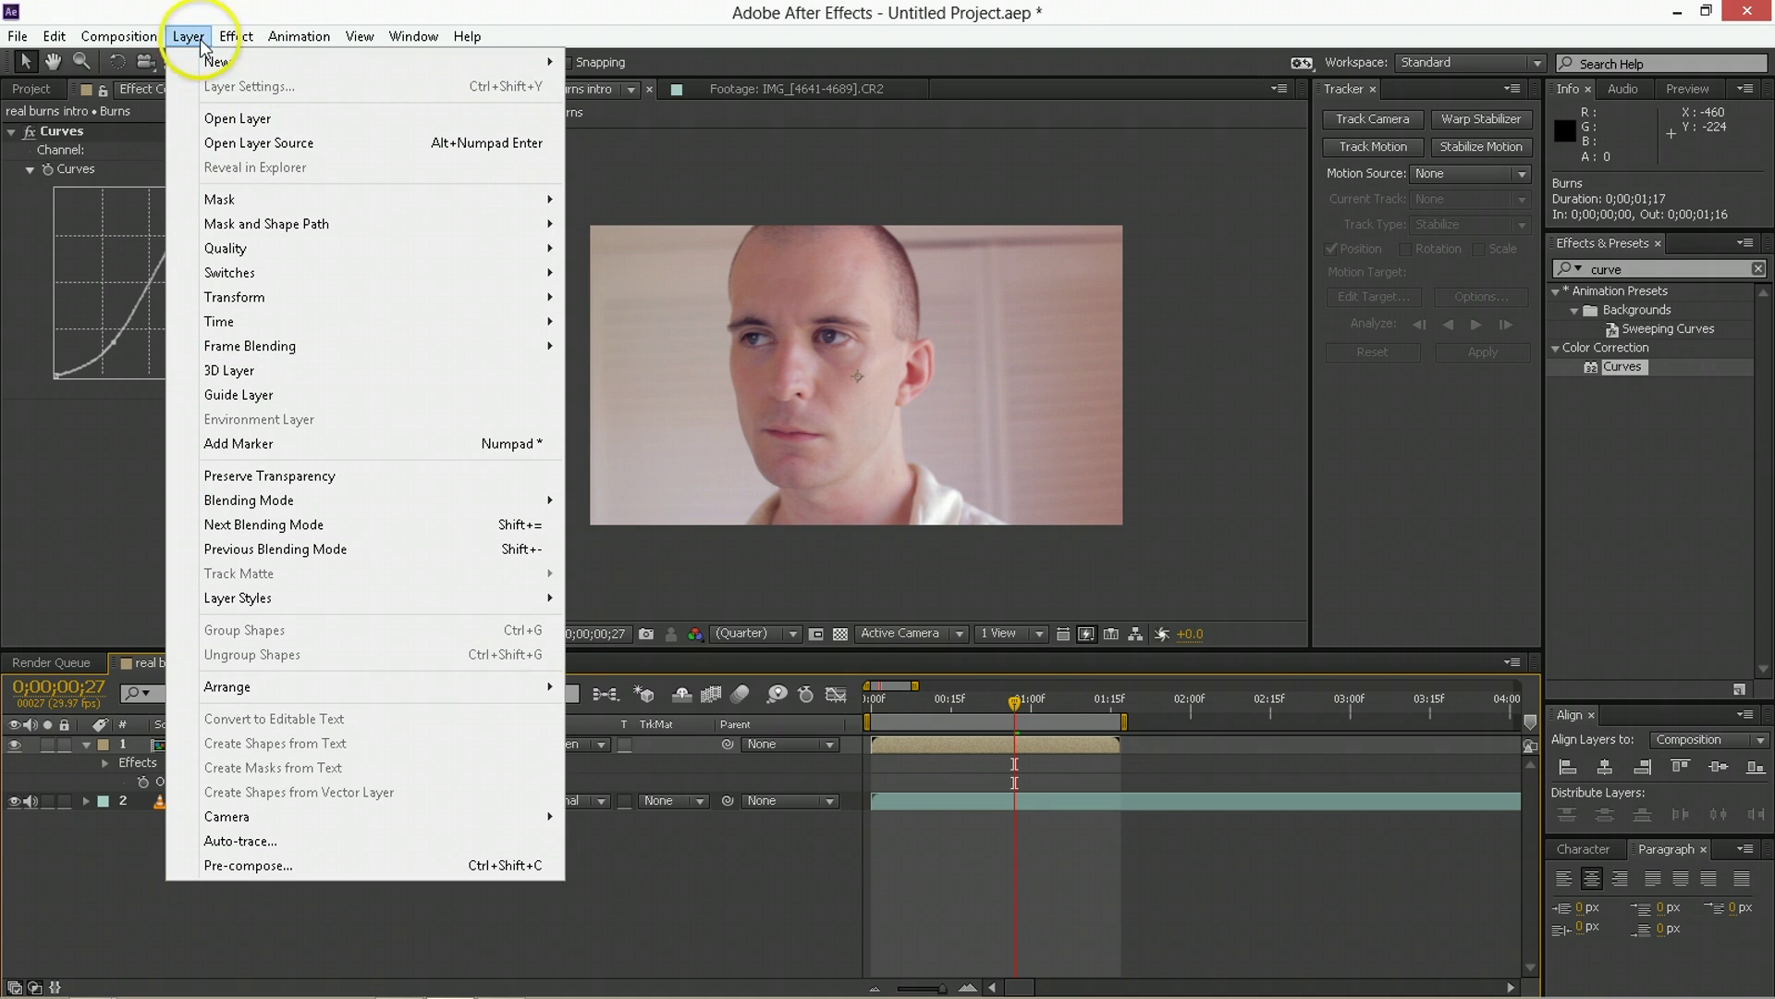
mouse_move(338, 335)
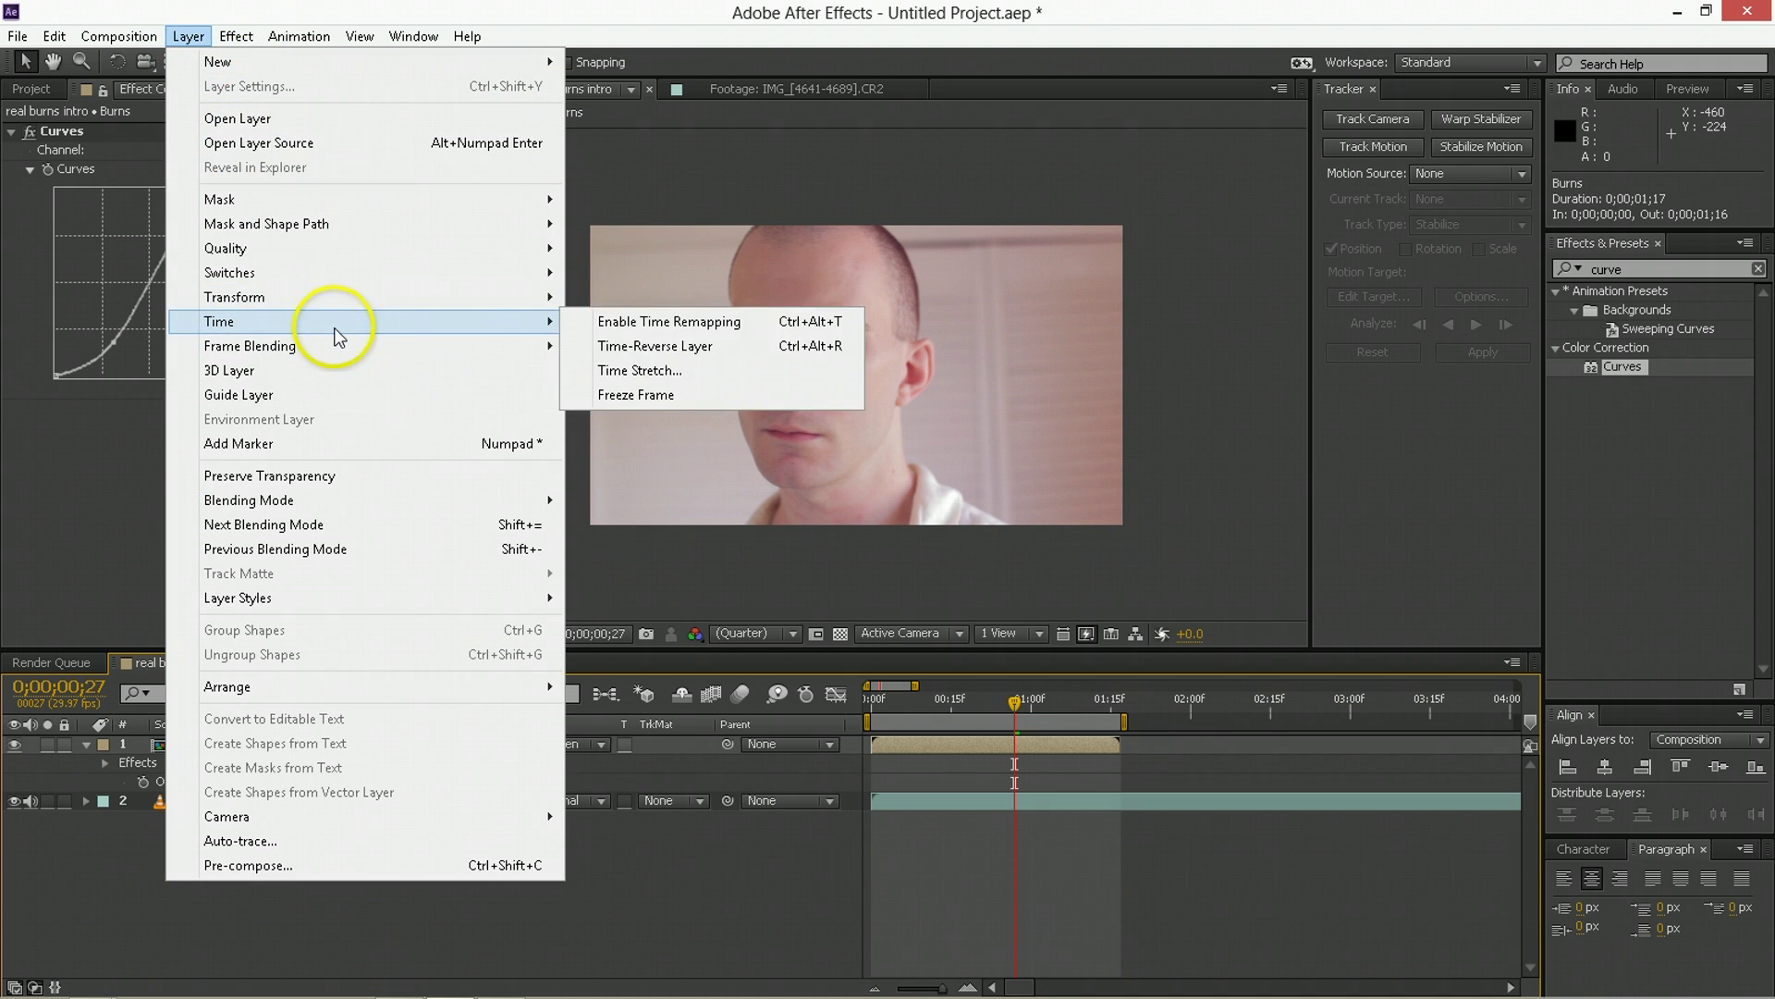
left_click(685, 396)
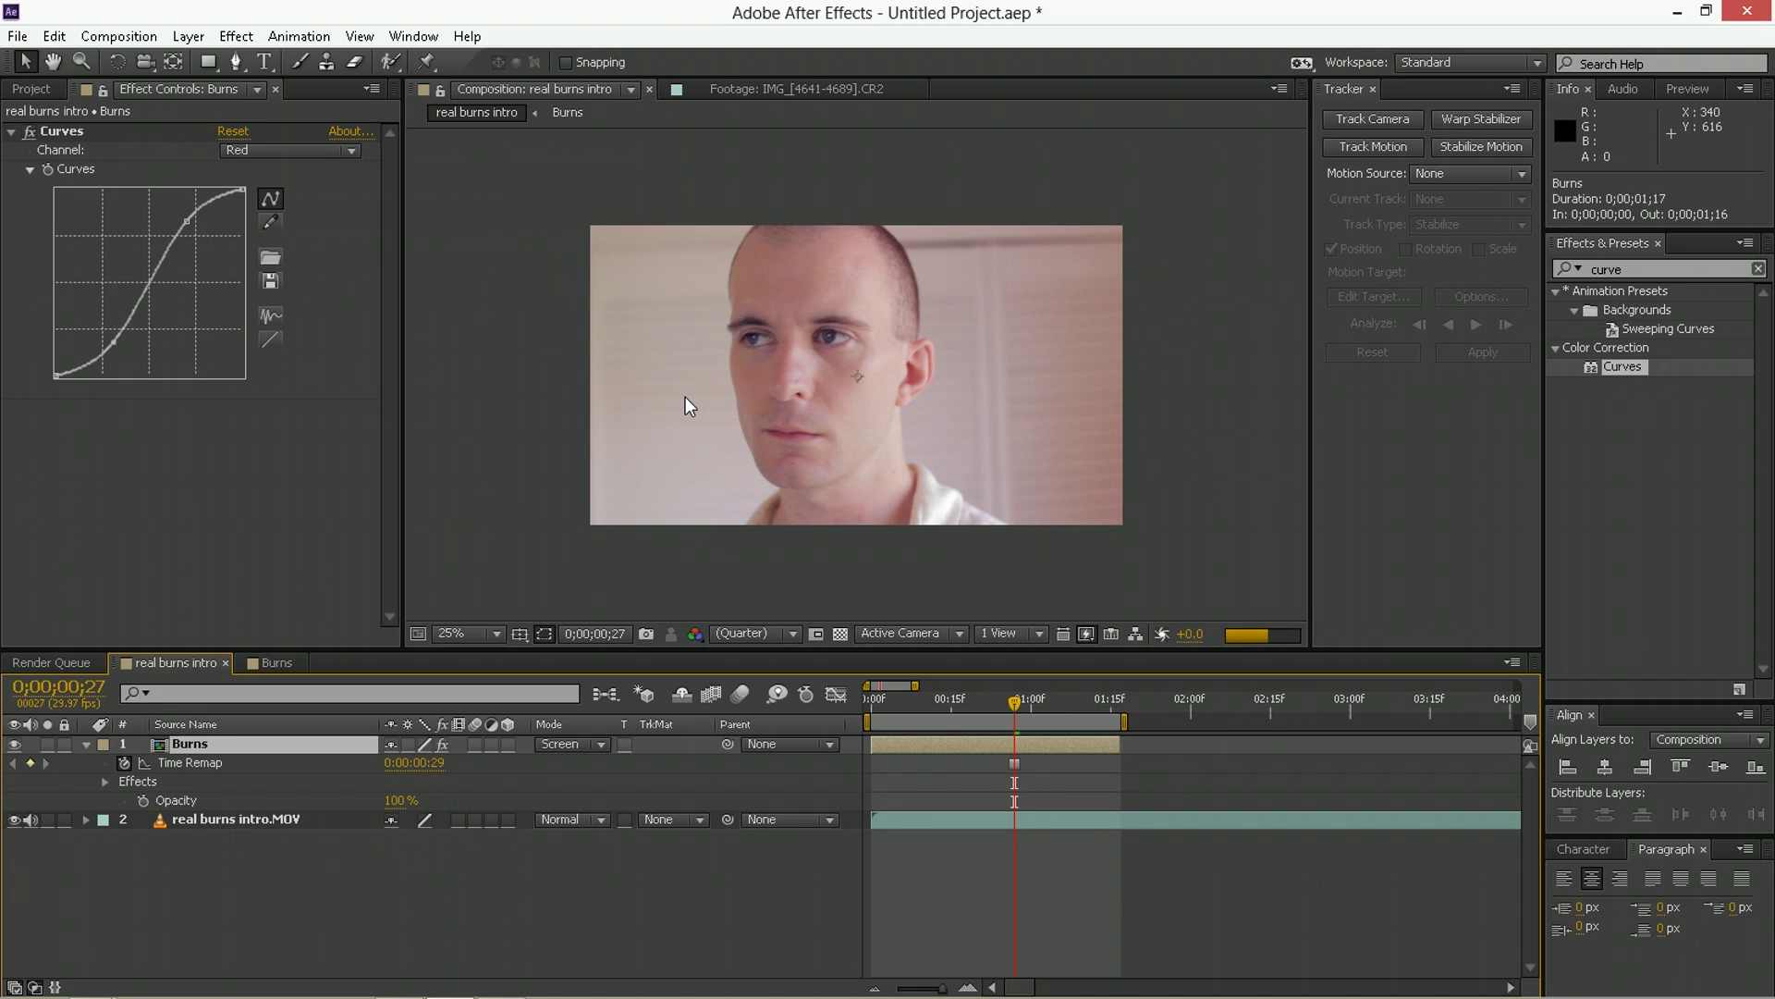
left_click(1005, 765)
left_click(1016, 764)
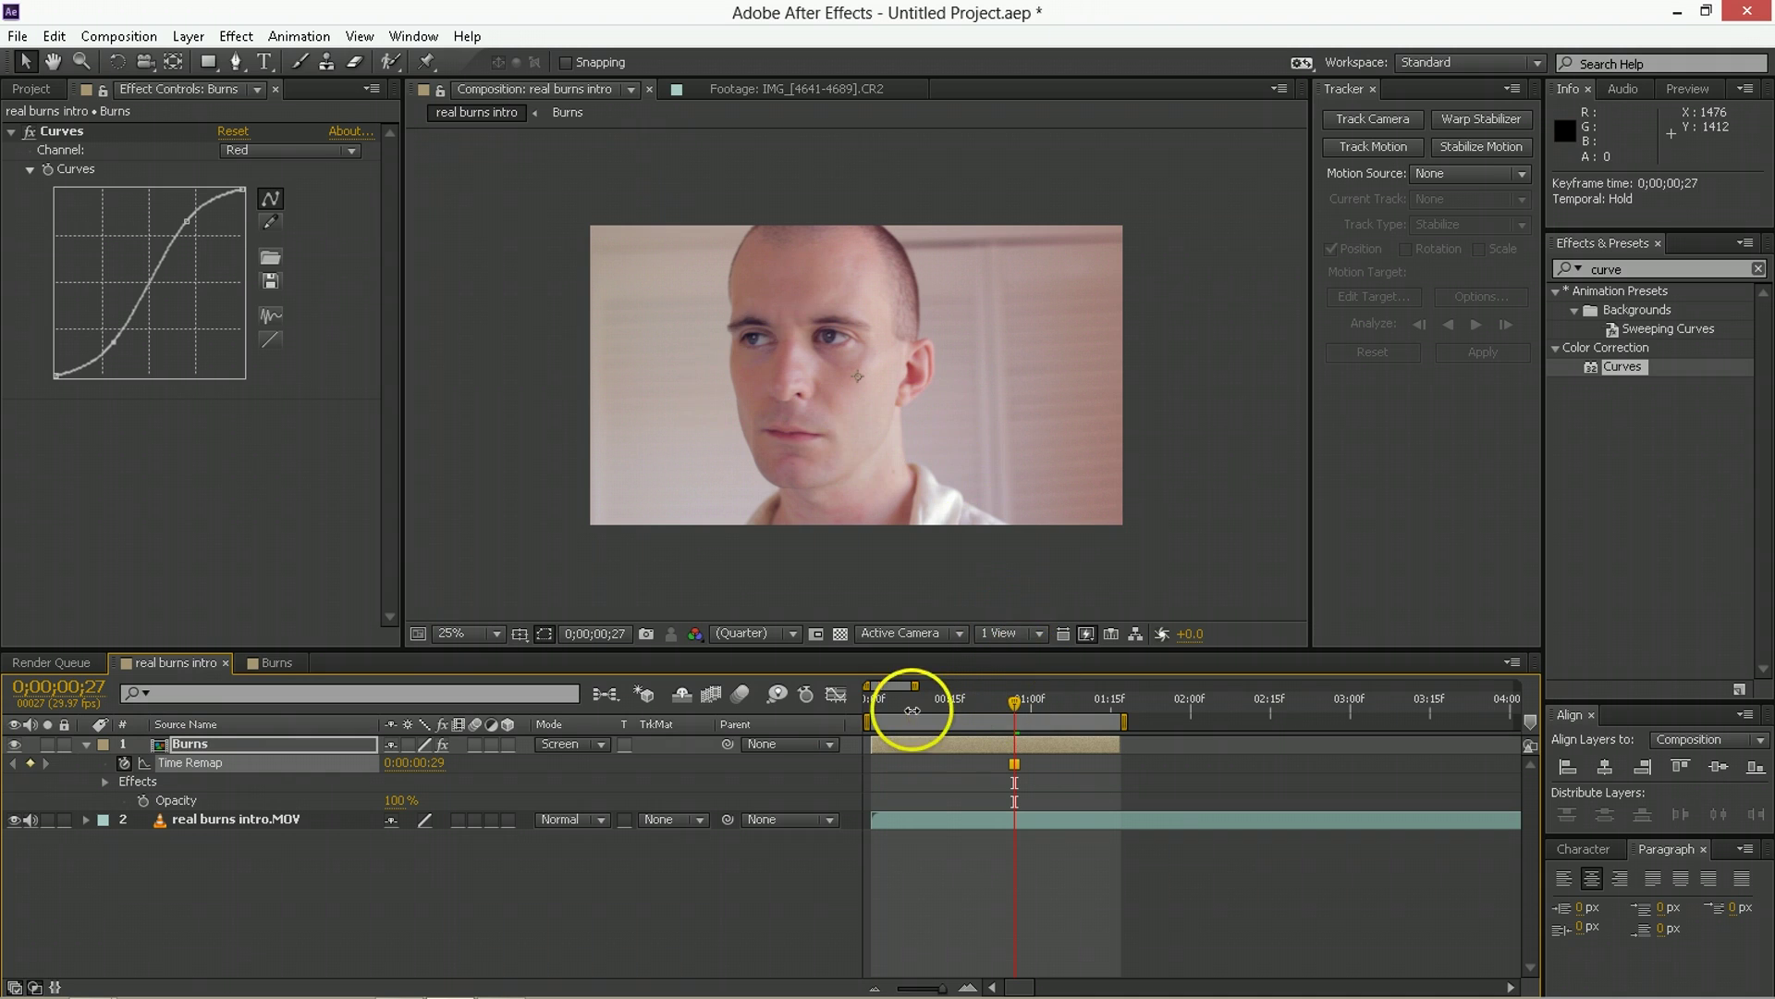
left_click_drag(911, 703, 946, 699)
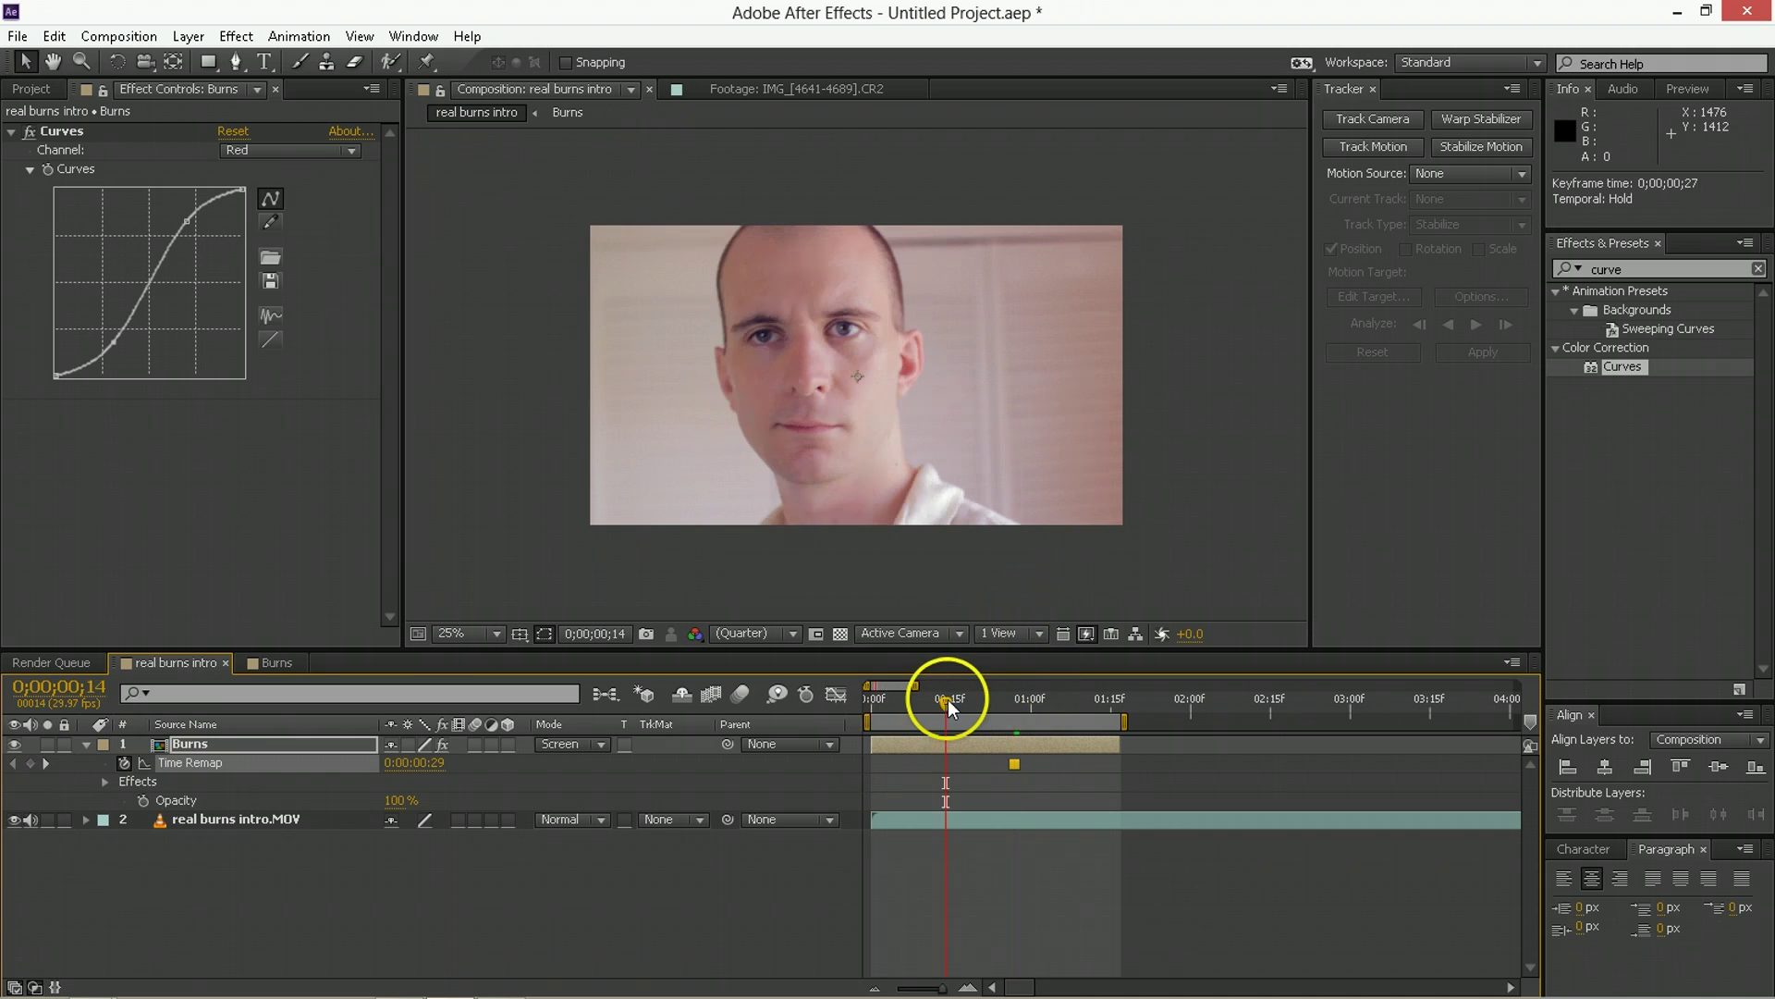
Add the wiggle(24,.5) expression to Time Remap and check frames 19 and 4.
left_click(124, 762, "alt")
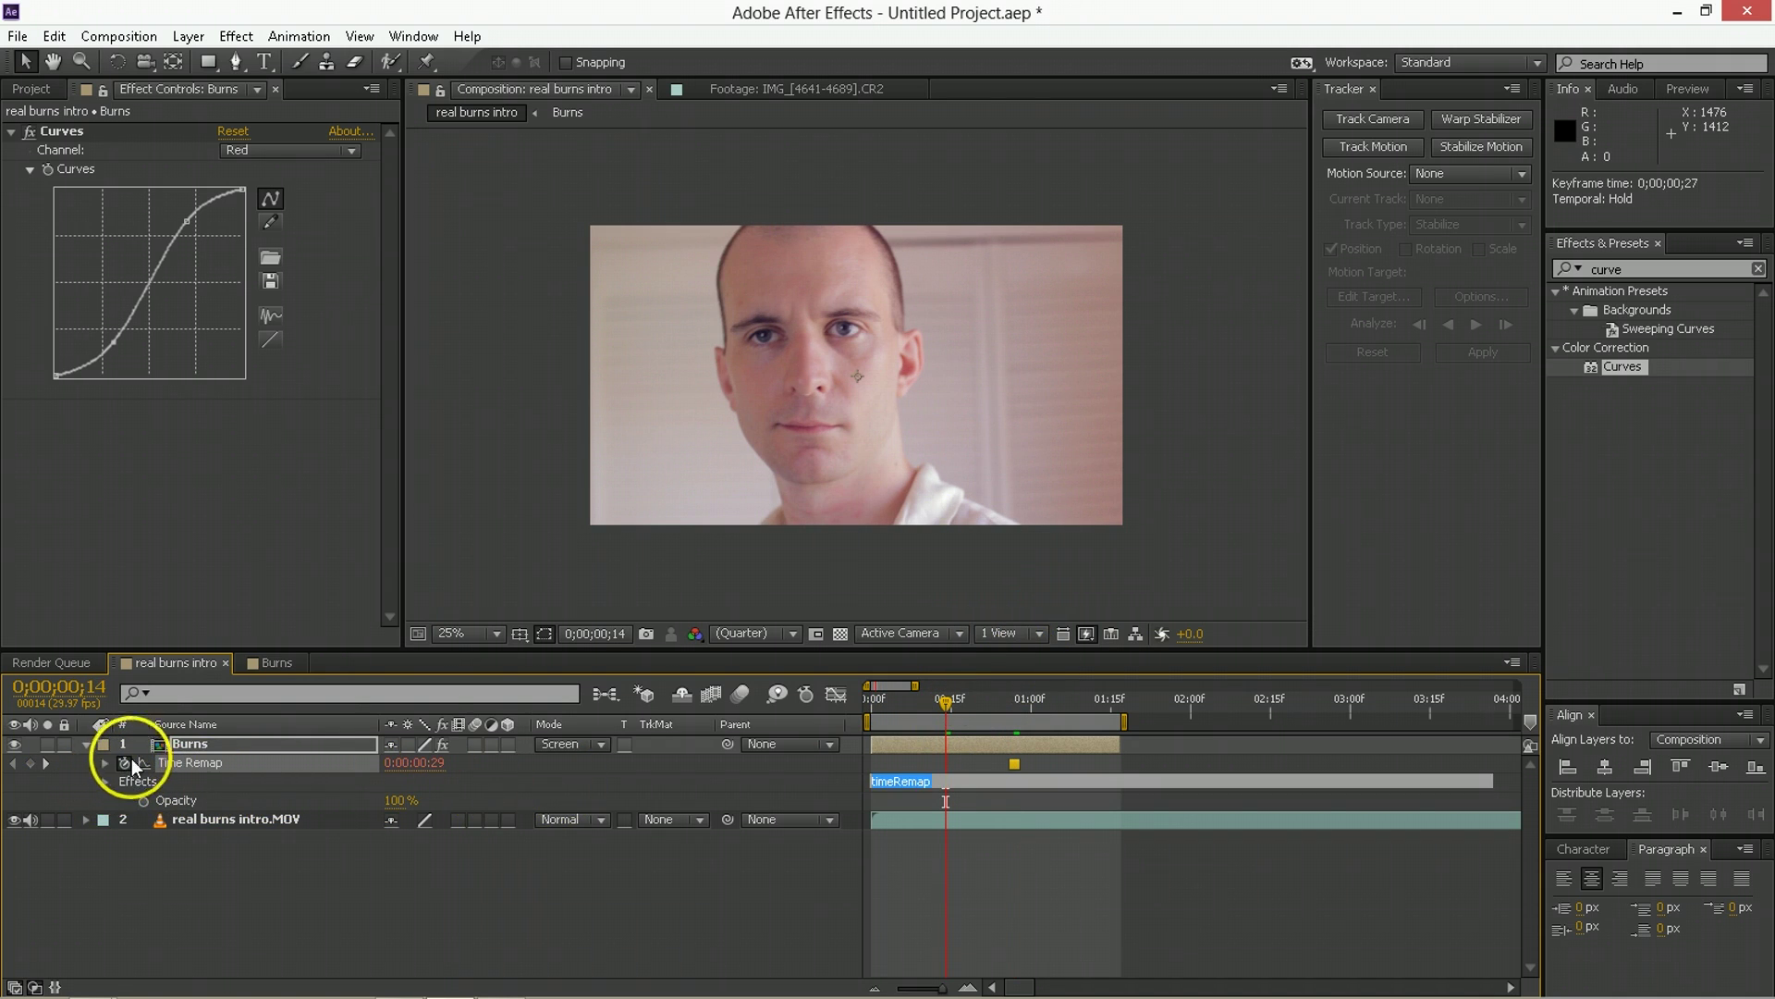
type("wiggle")
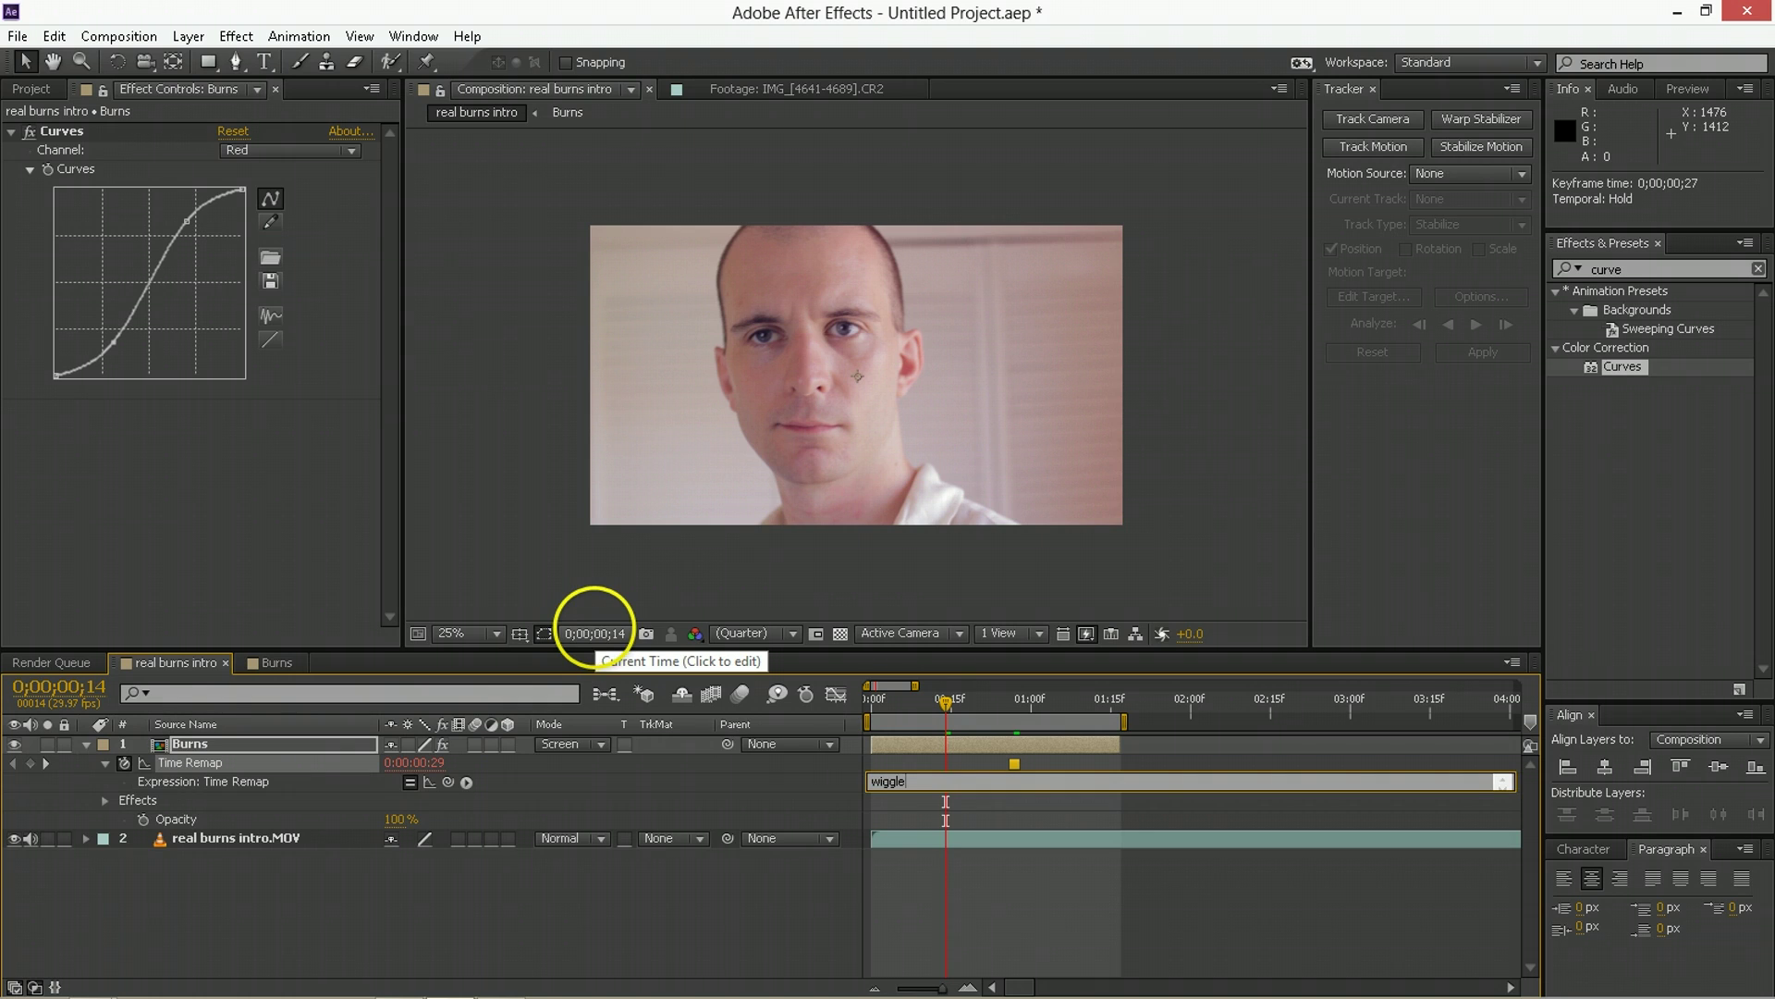
type("(24,")
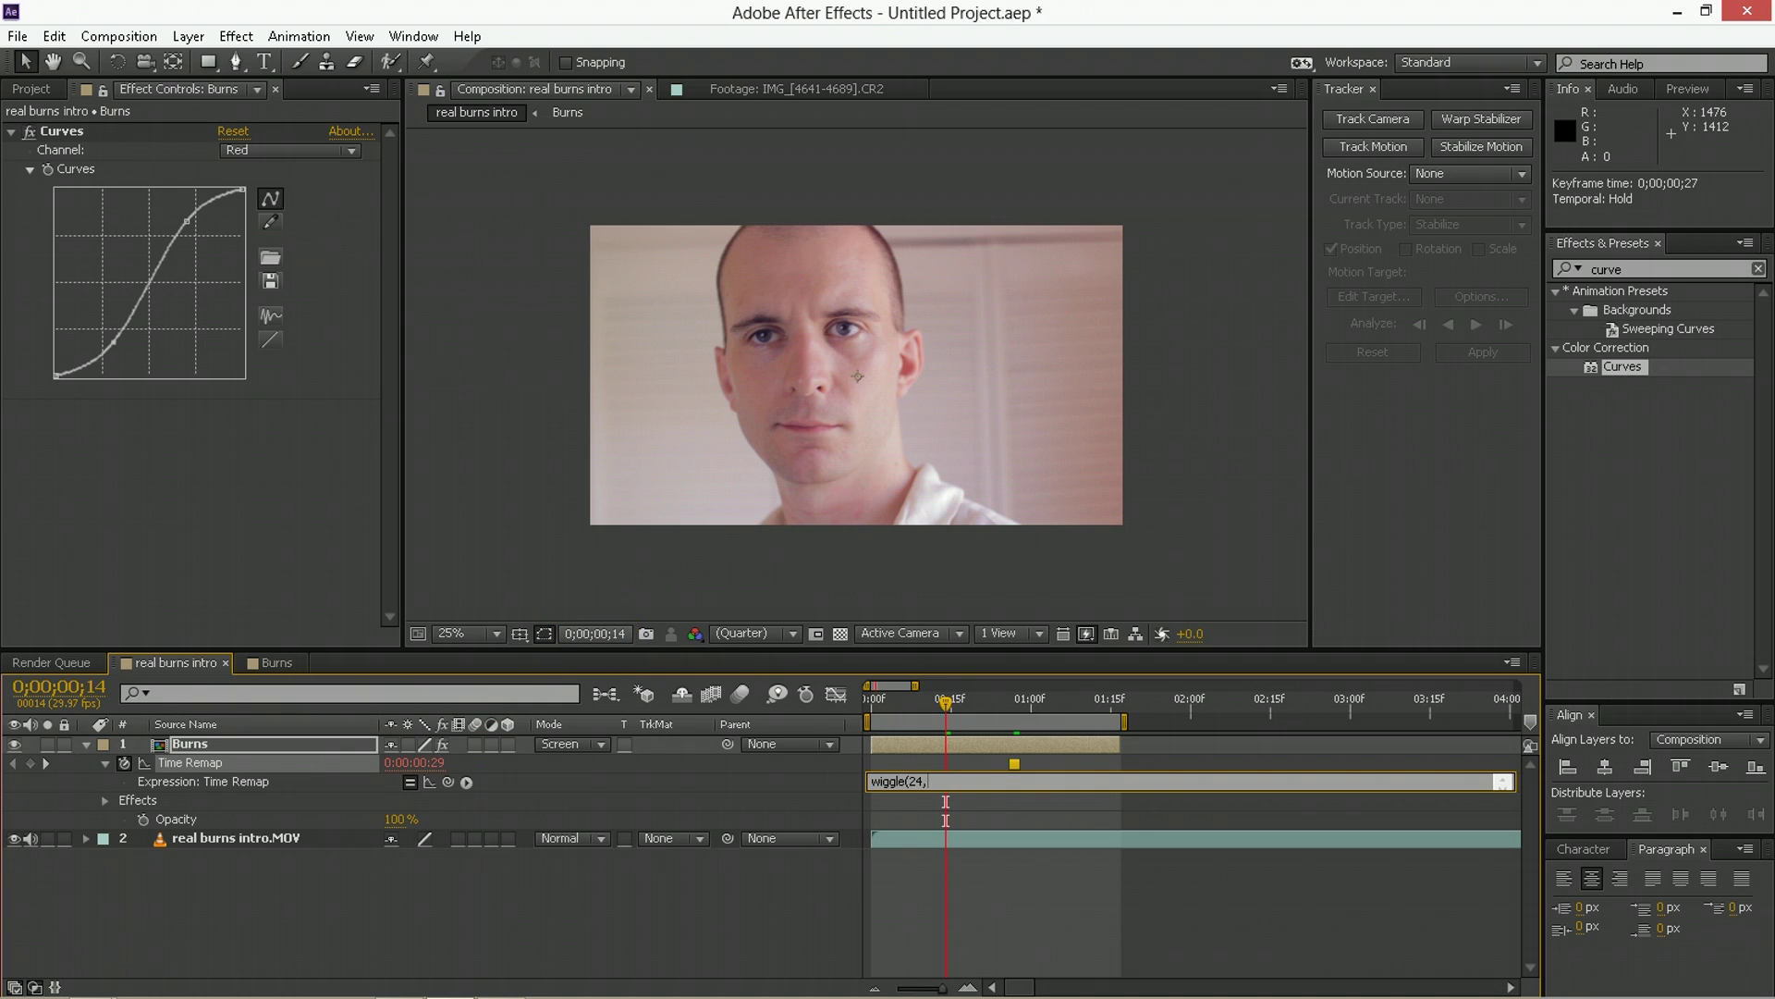
type(".5")
key("KP_Enter")
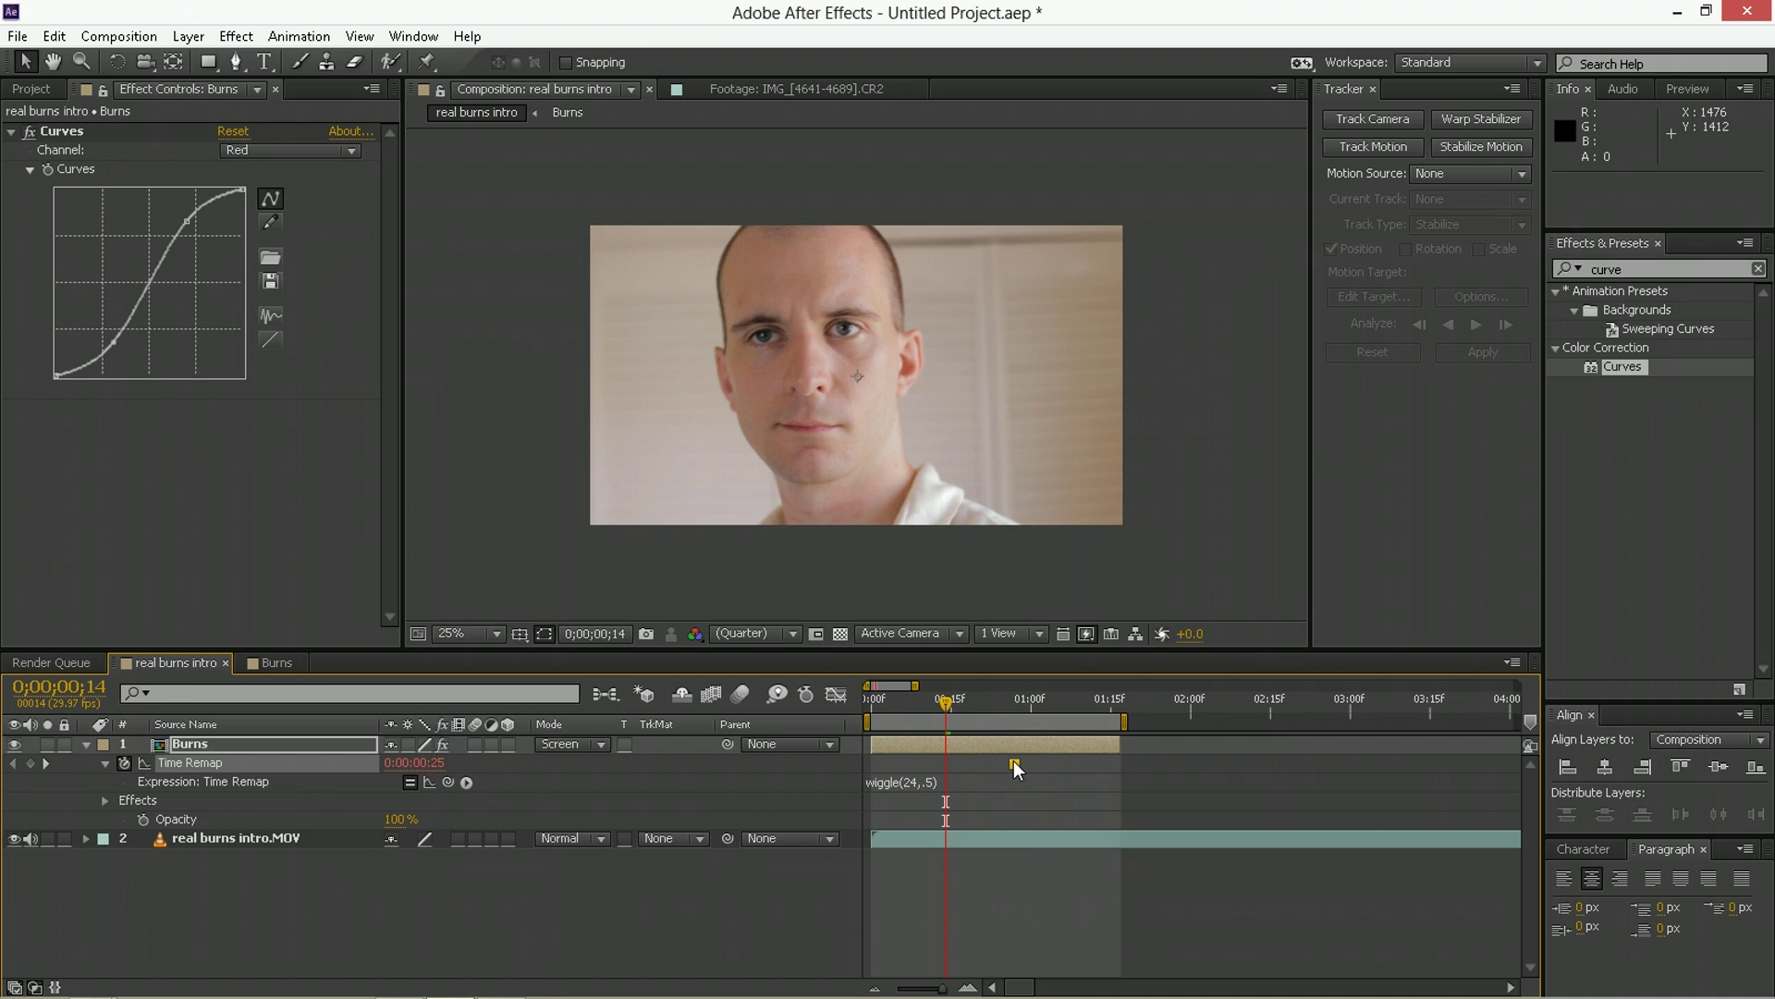
key("Page_Down")
left_click(975, 702)
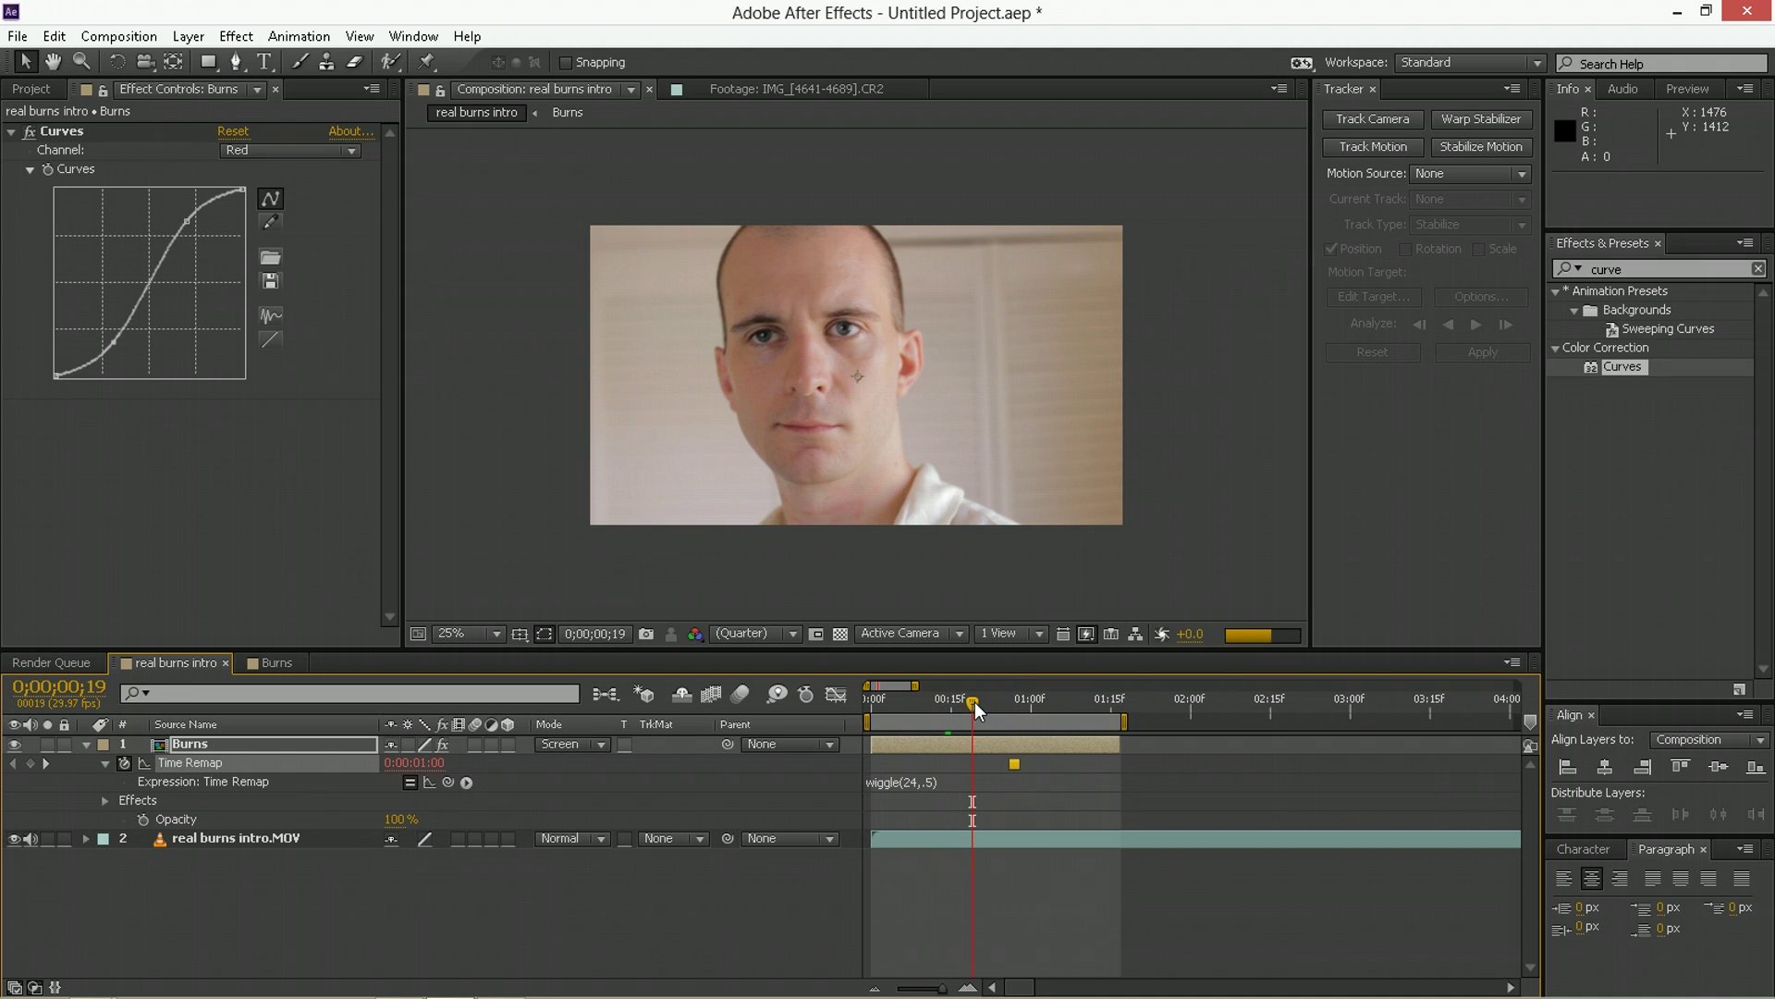
left_click_drag(891, 750, 891, 700)
left_click(891, 699)
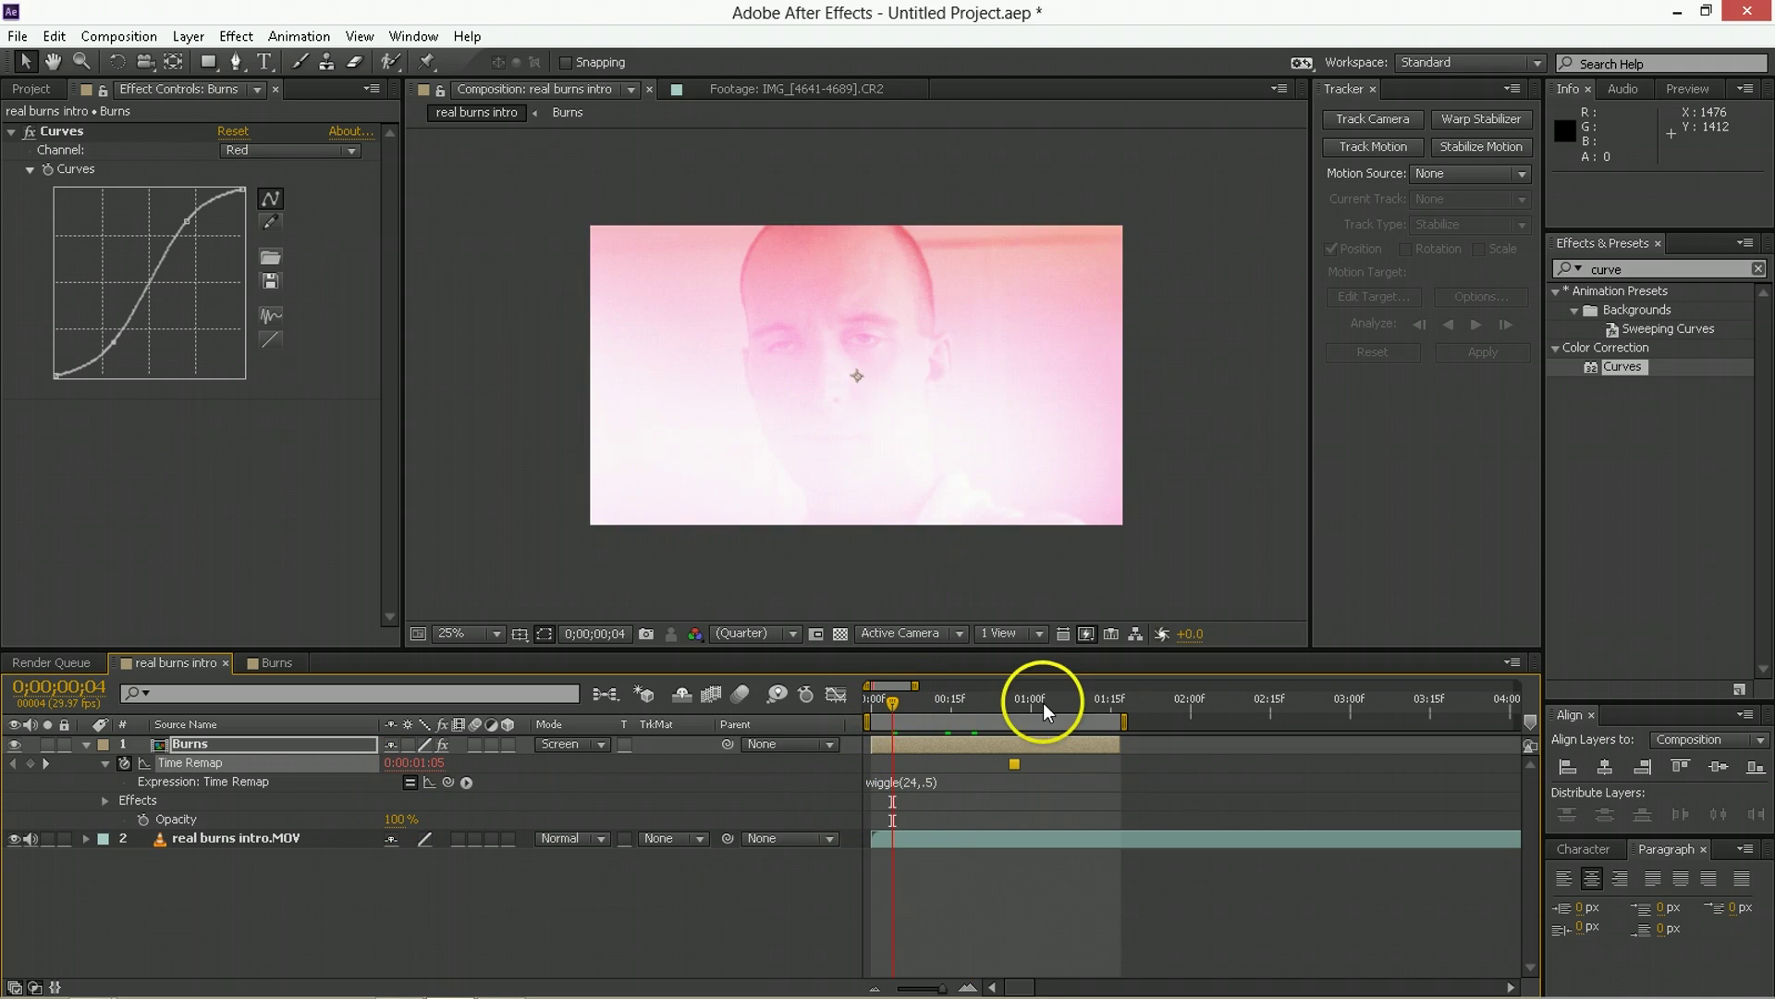
left_click(1019, 890)
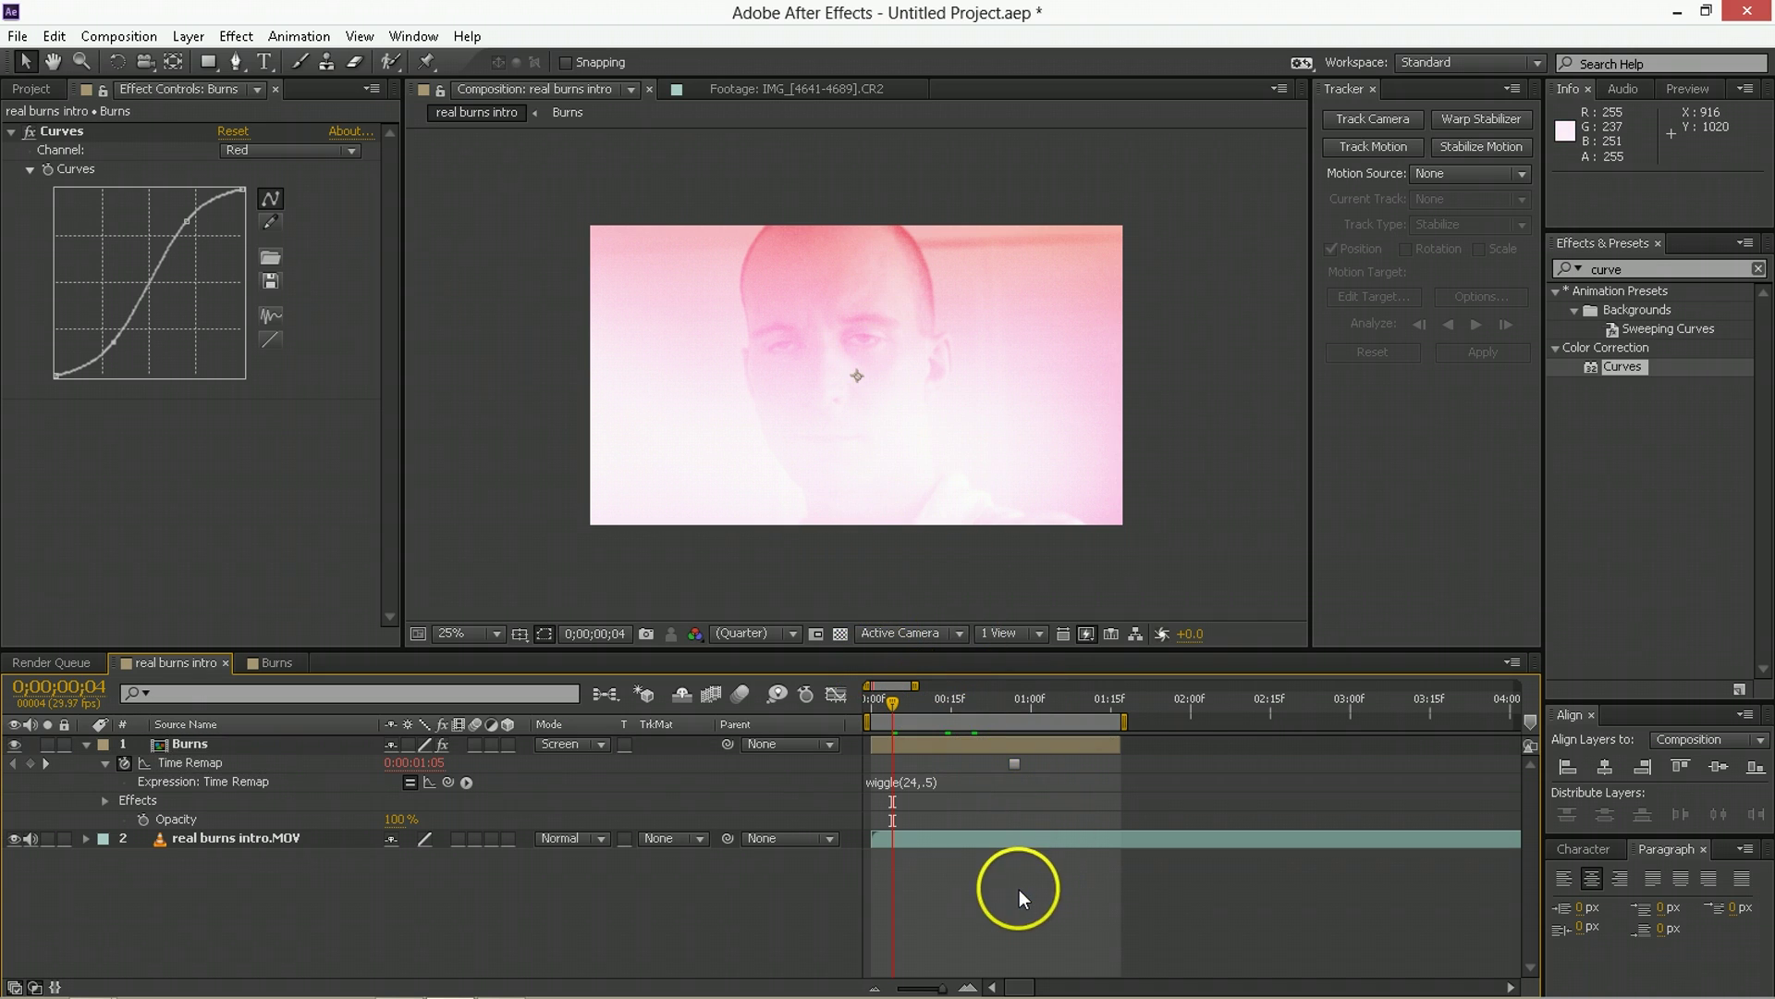
Add a wiggle(24,360) expression to the Burns layer's Rotation and check it at frame 12.
left_click(188, 745)
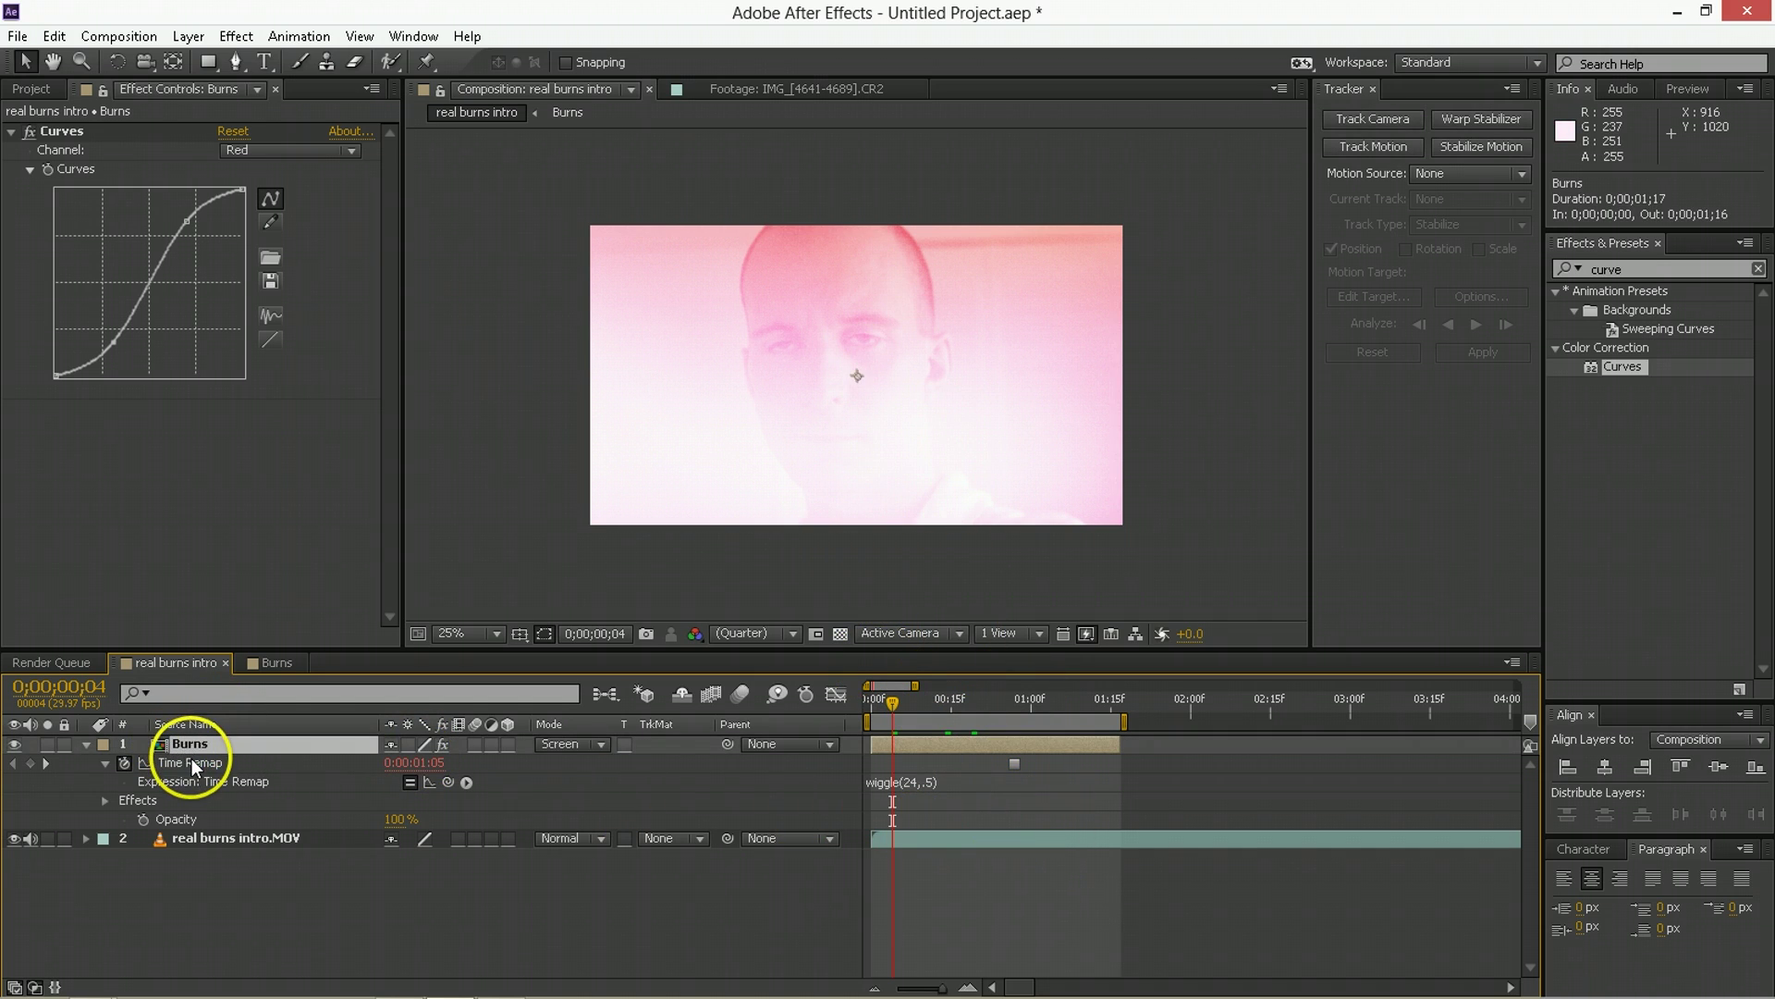
key("r")
left_click(145, 763, "alt")
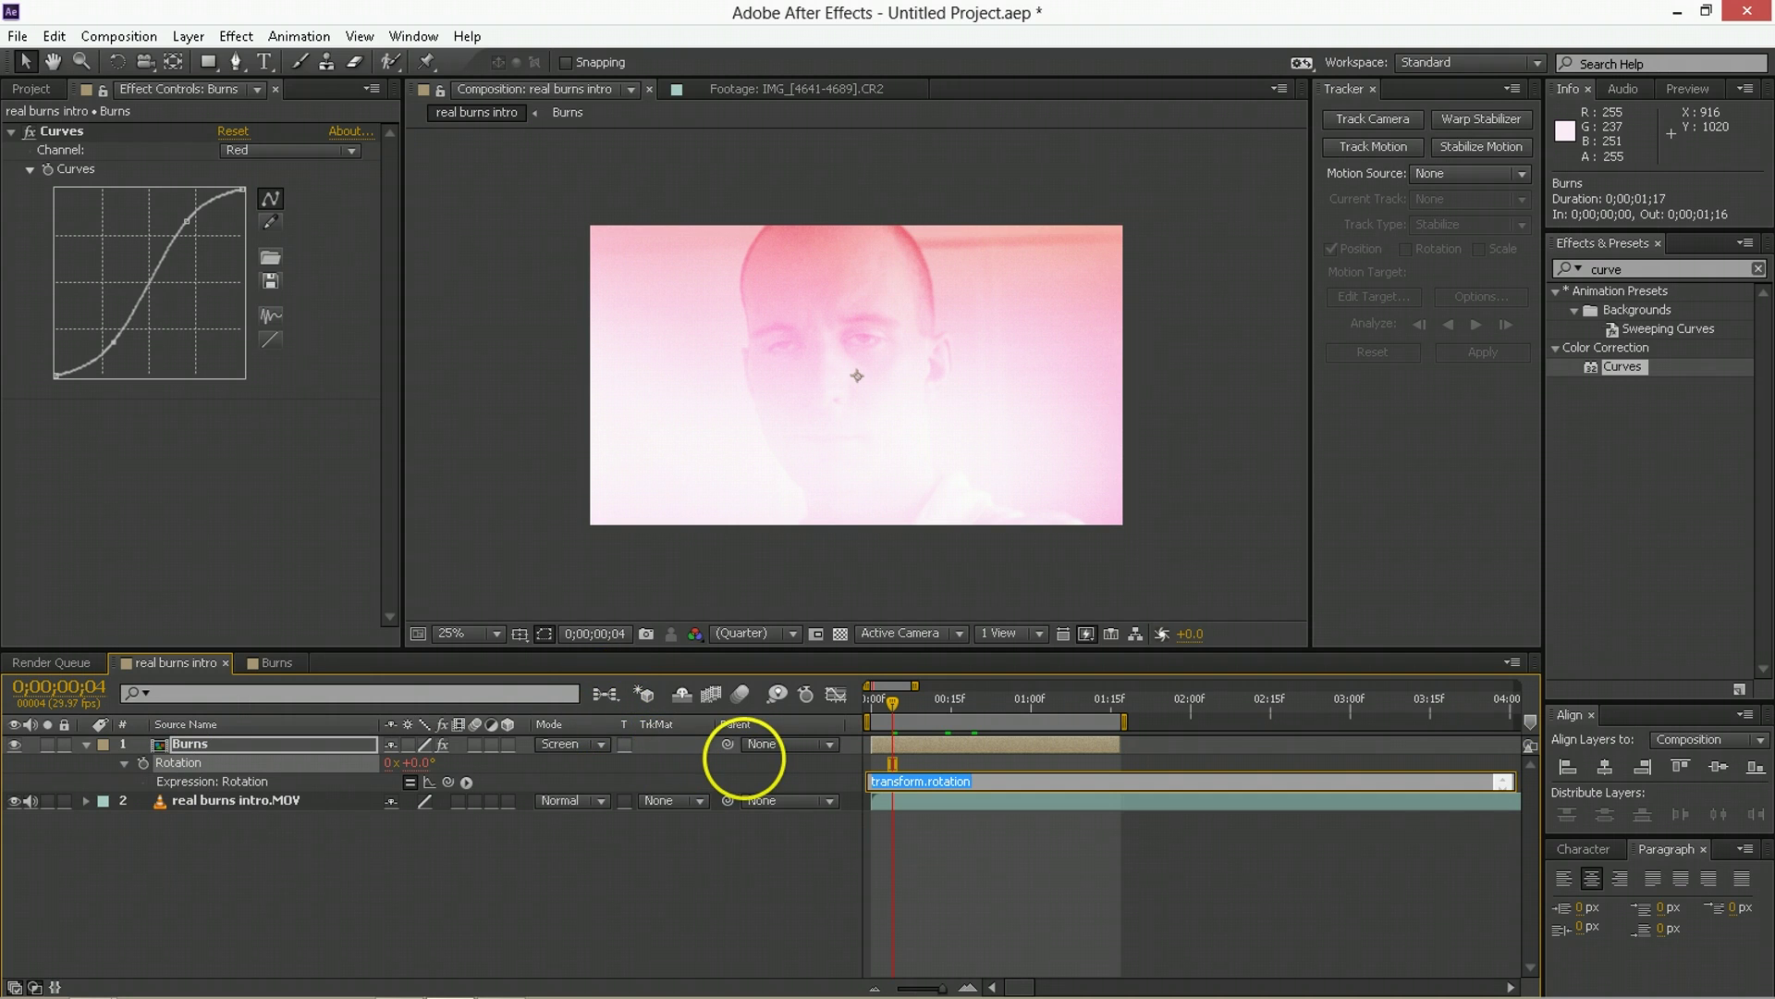
type("wiggle(24,")
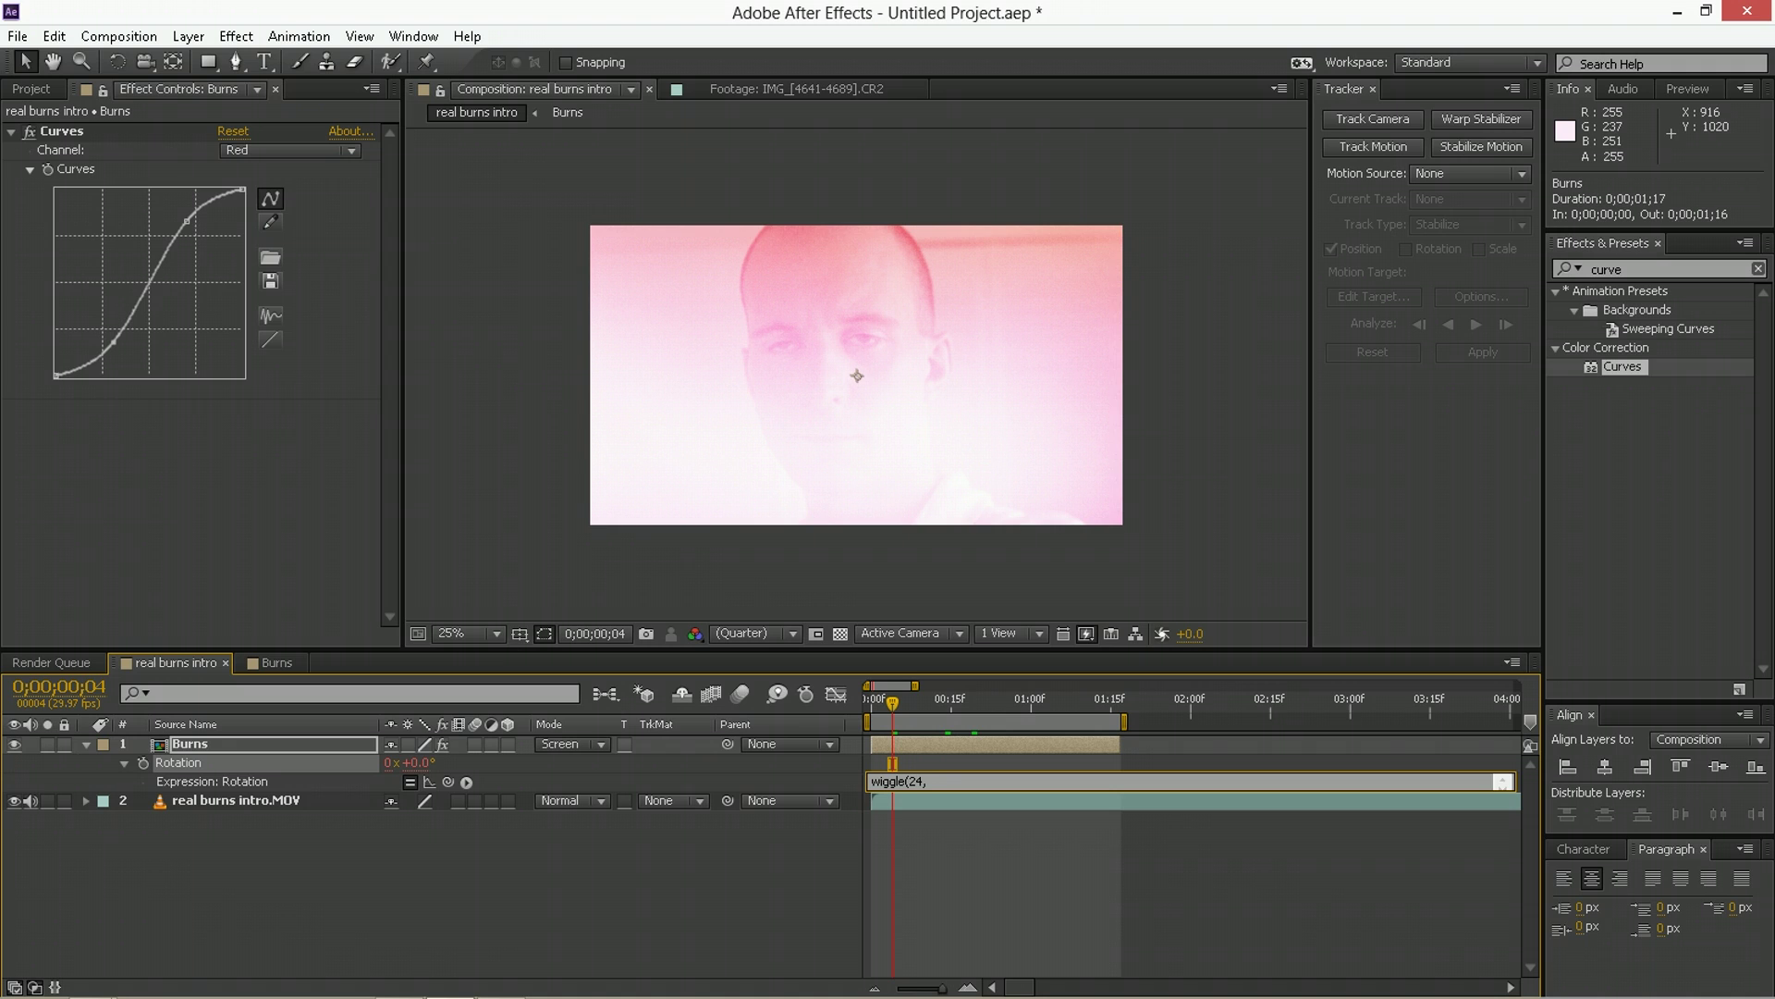
type("360)")
key("KP_Enter")
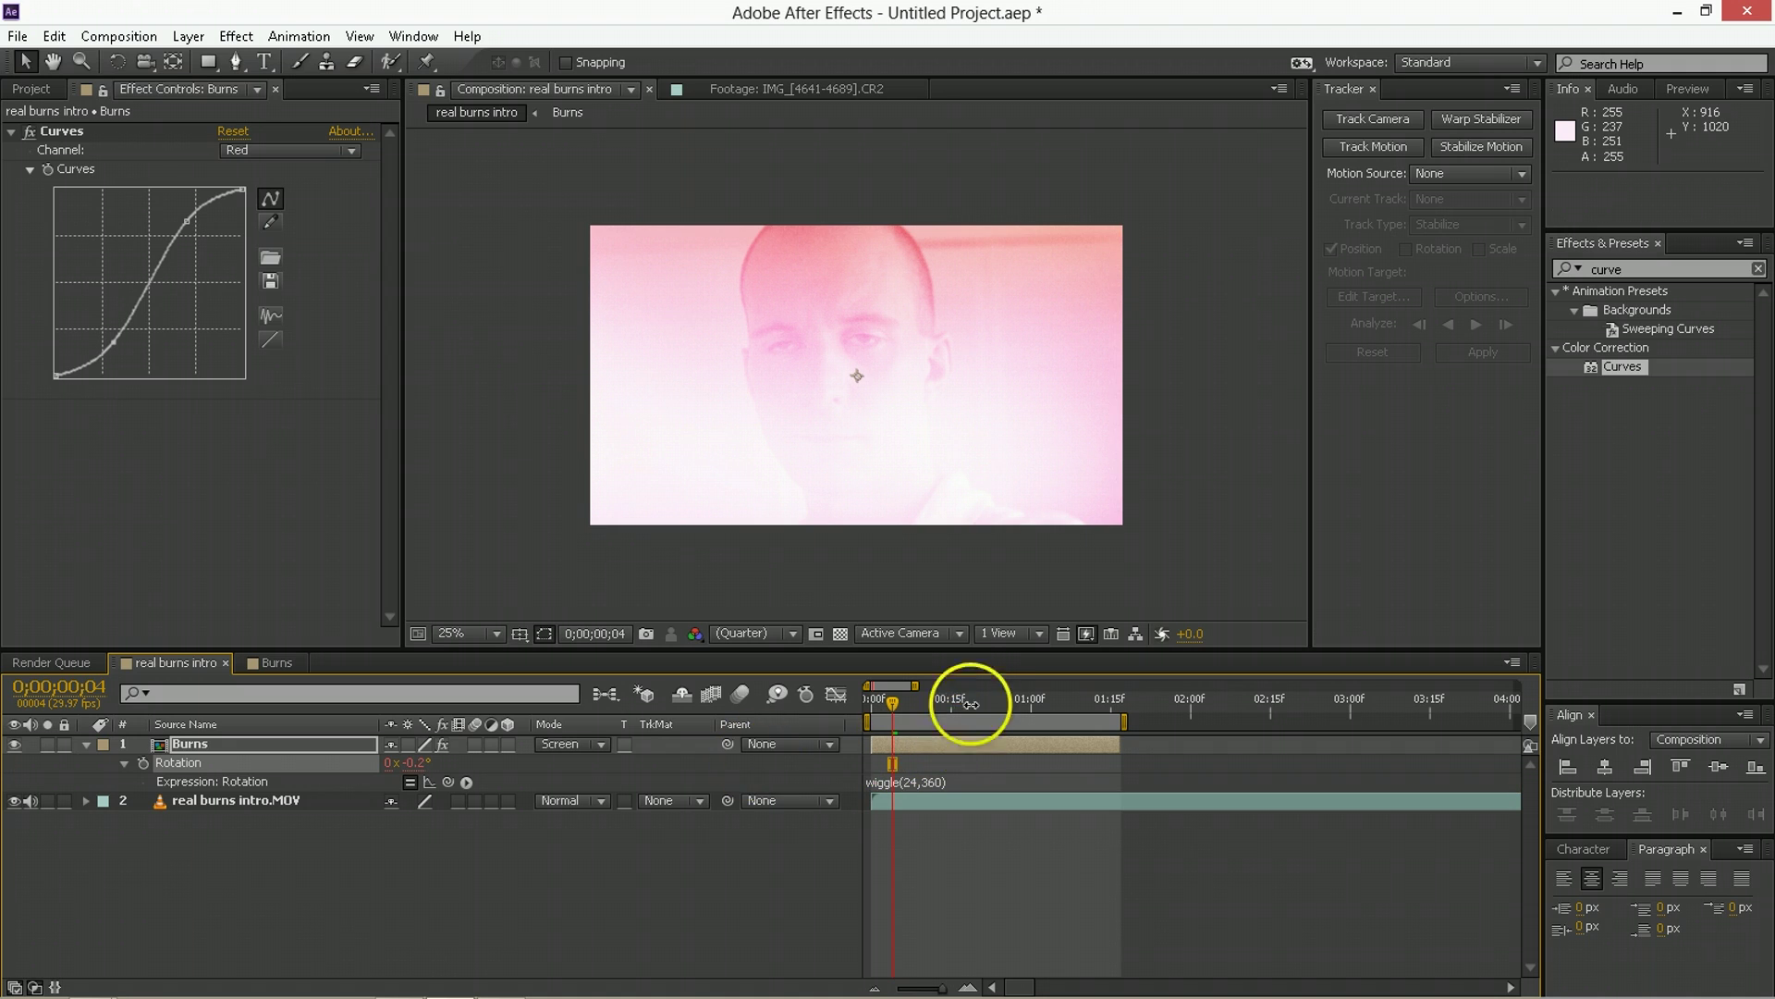
left_click(935, 707)
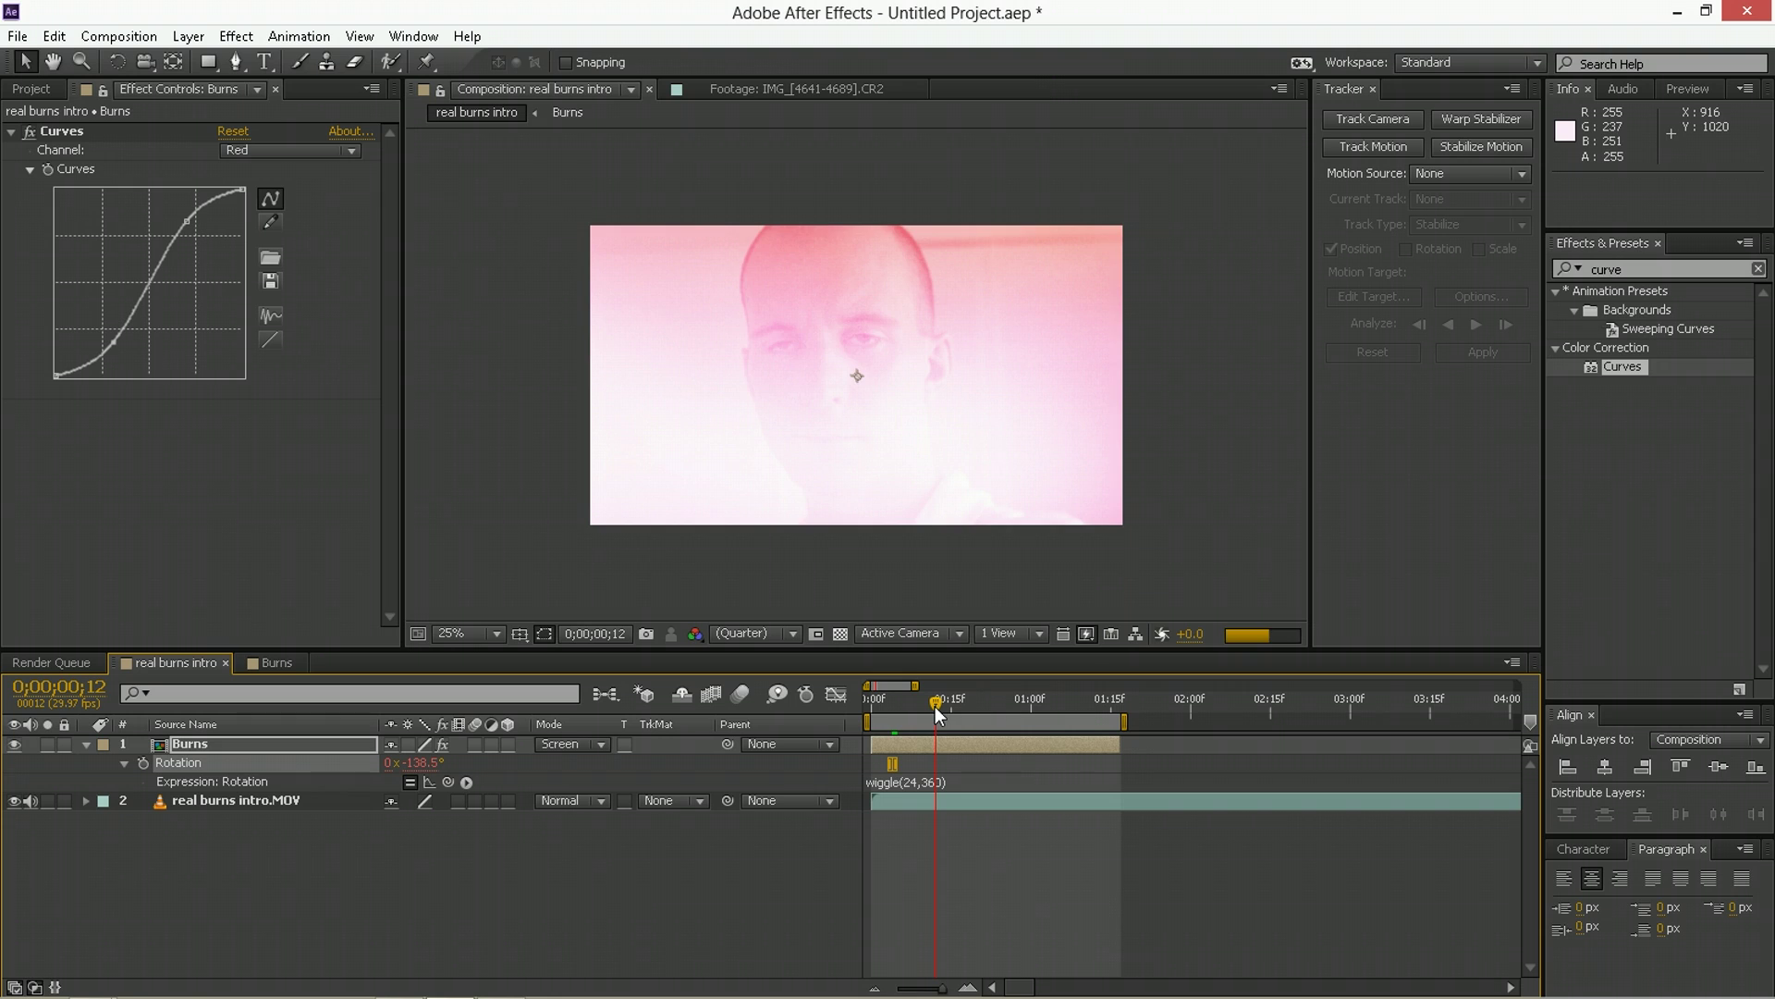
Resize the Burns layer to about 50% by 72% scale.
scroll(1050, 562, "down", 1)
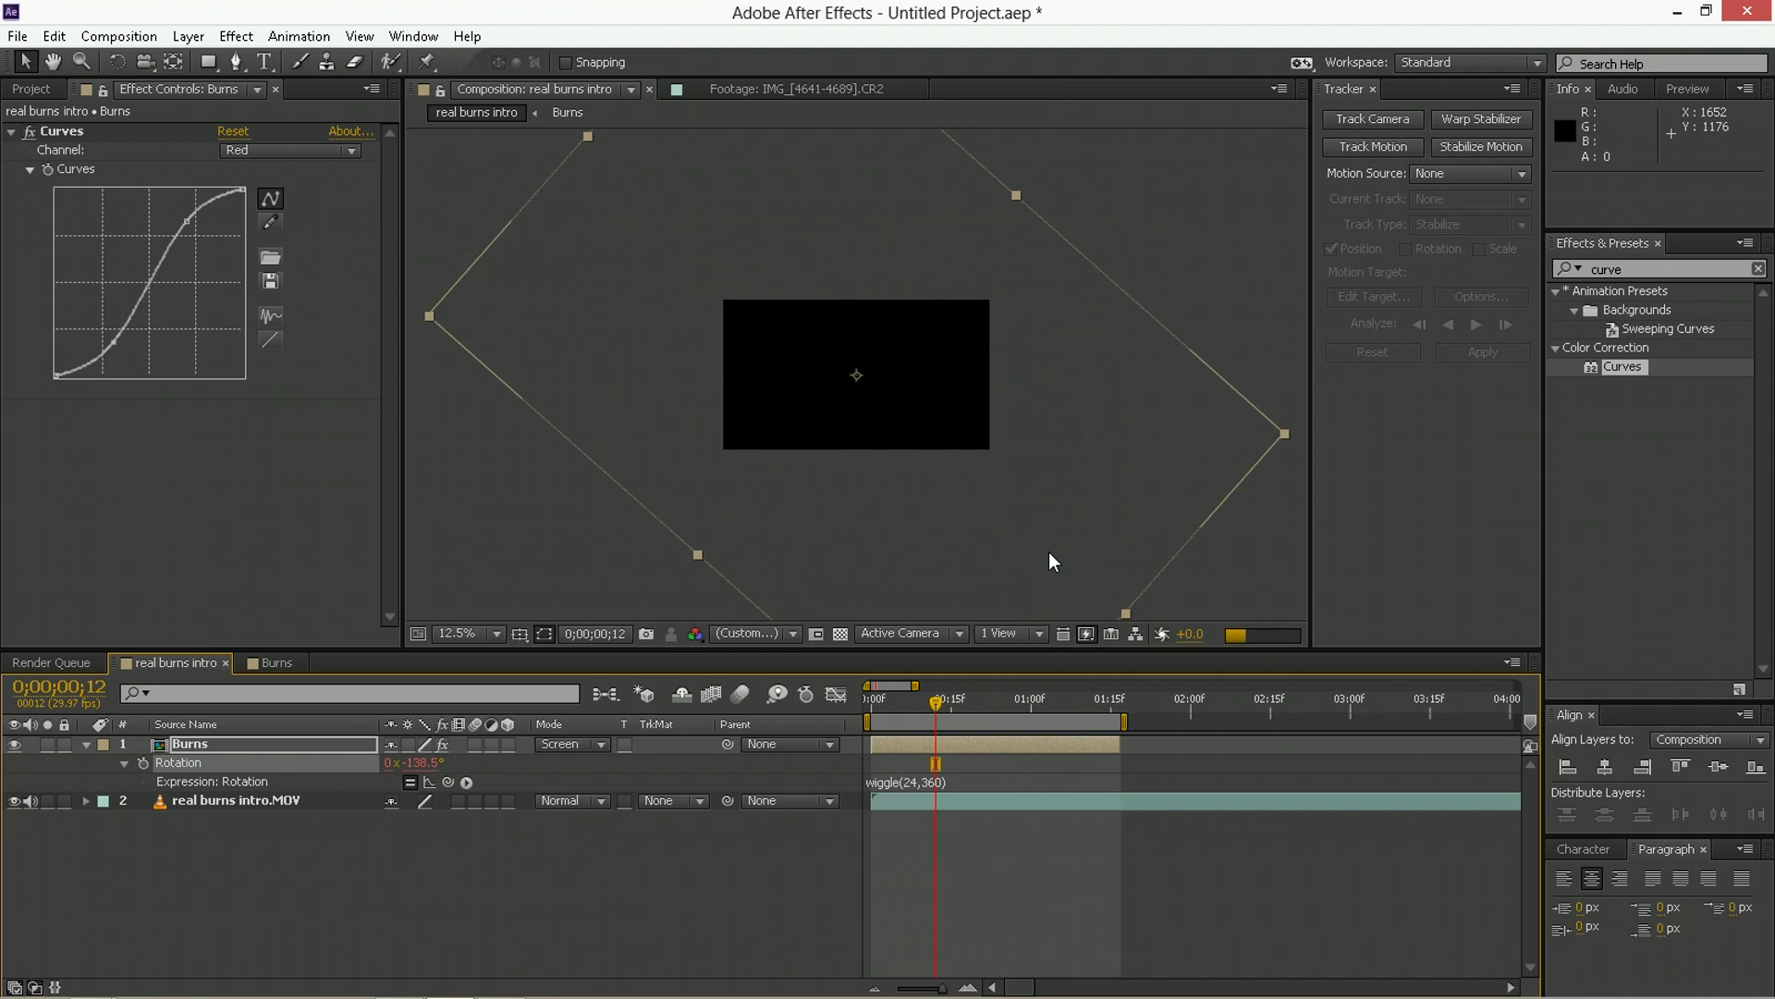
left_click_drag(1126, 613, 1015, 196)
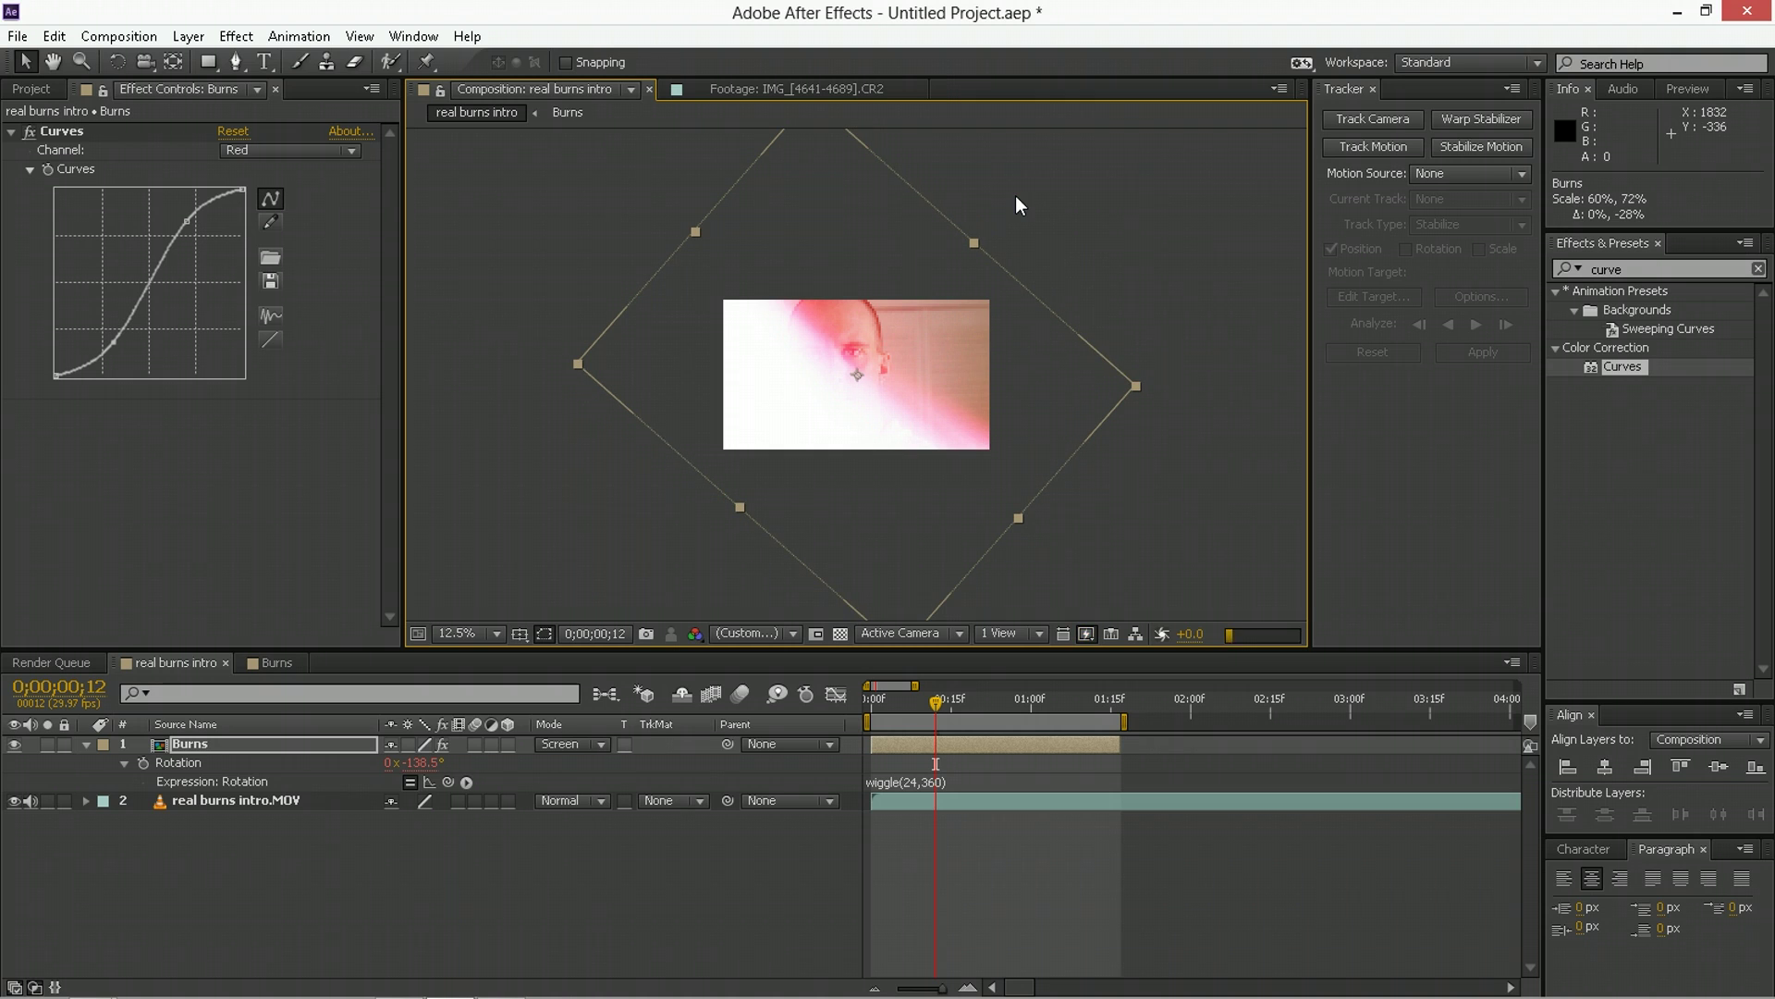
left_click_drag(695, 232, 695, 232)
Preview the rotation at frames 0;00;00;23 and 0;00;01;05, then reselect the Burns layer.
left_click(998, 889)
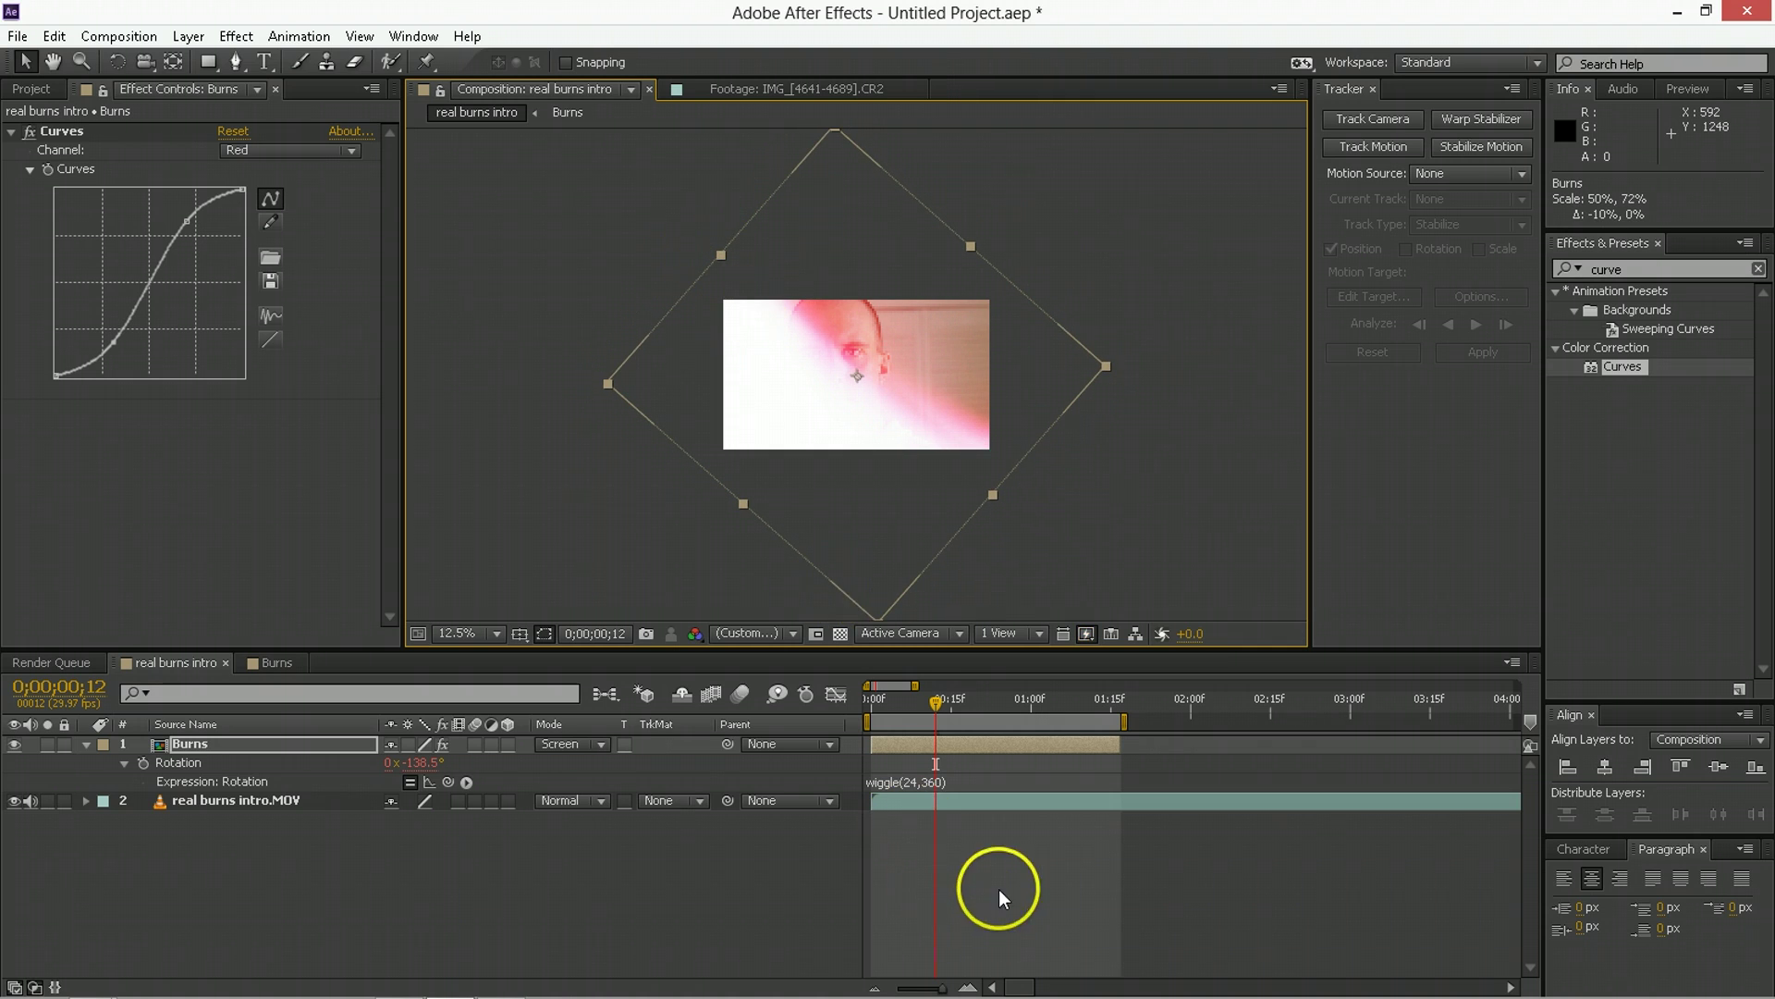
left_click(991, 707)
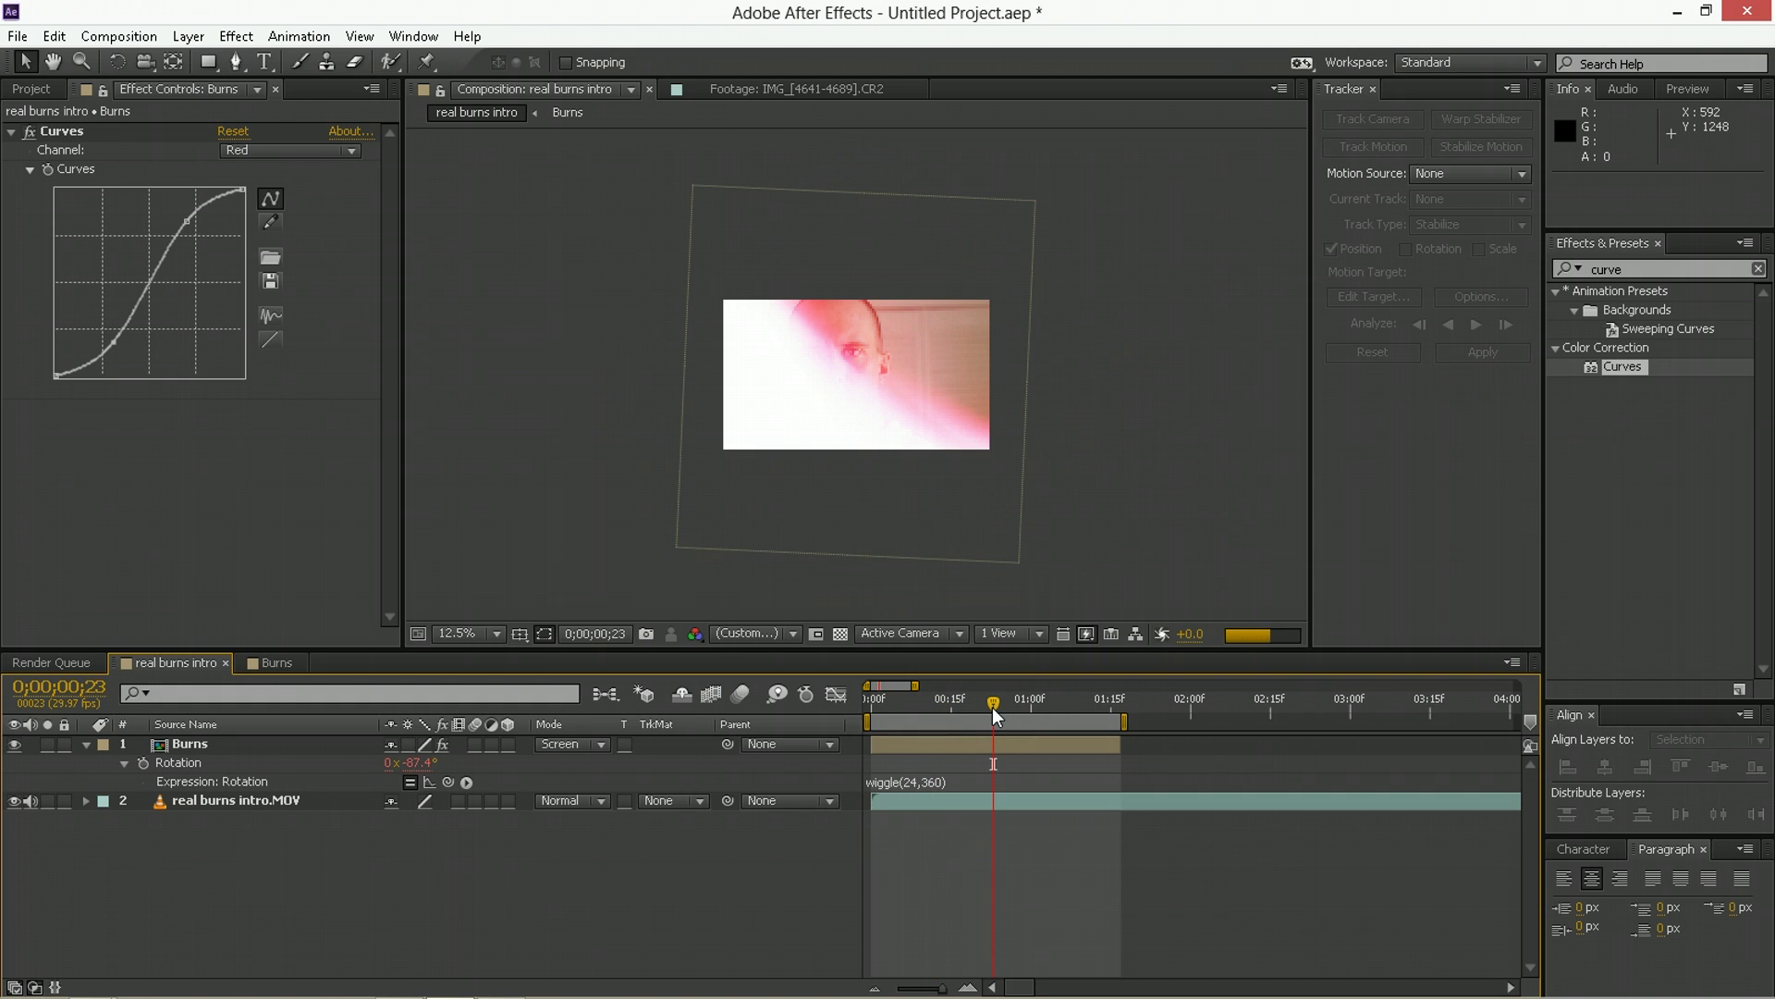
left_click_drag(1008, 702, 1057, 703)
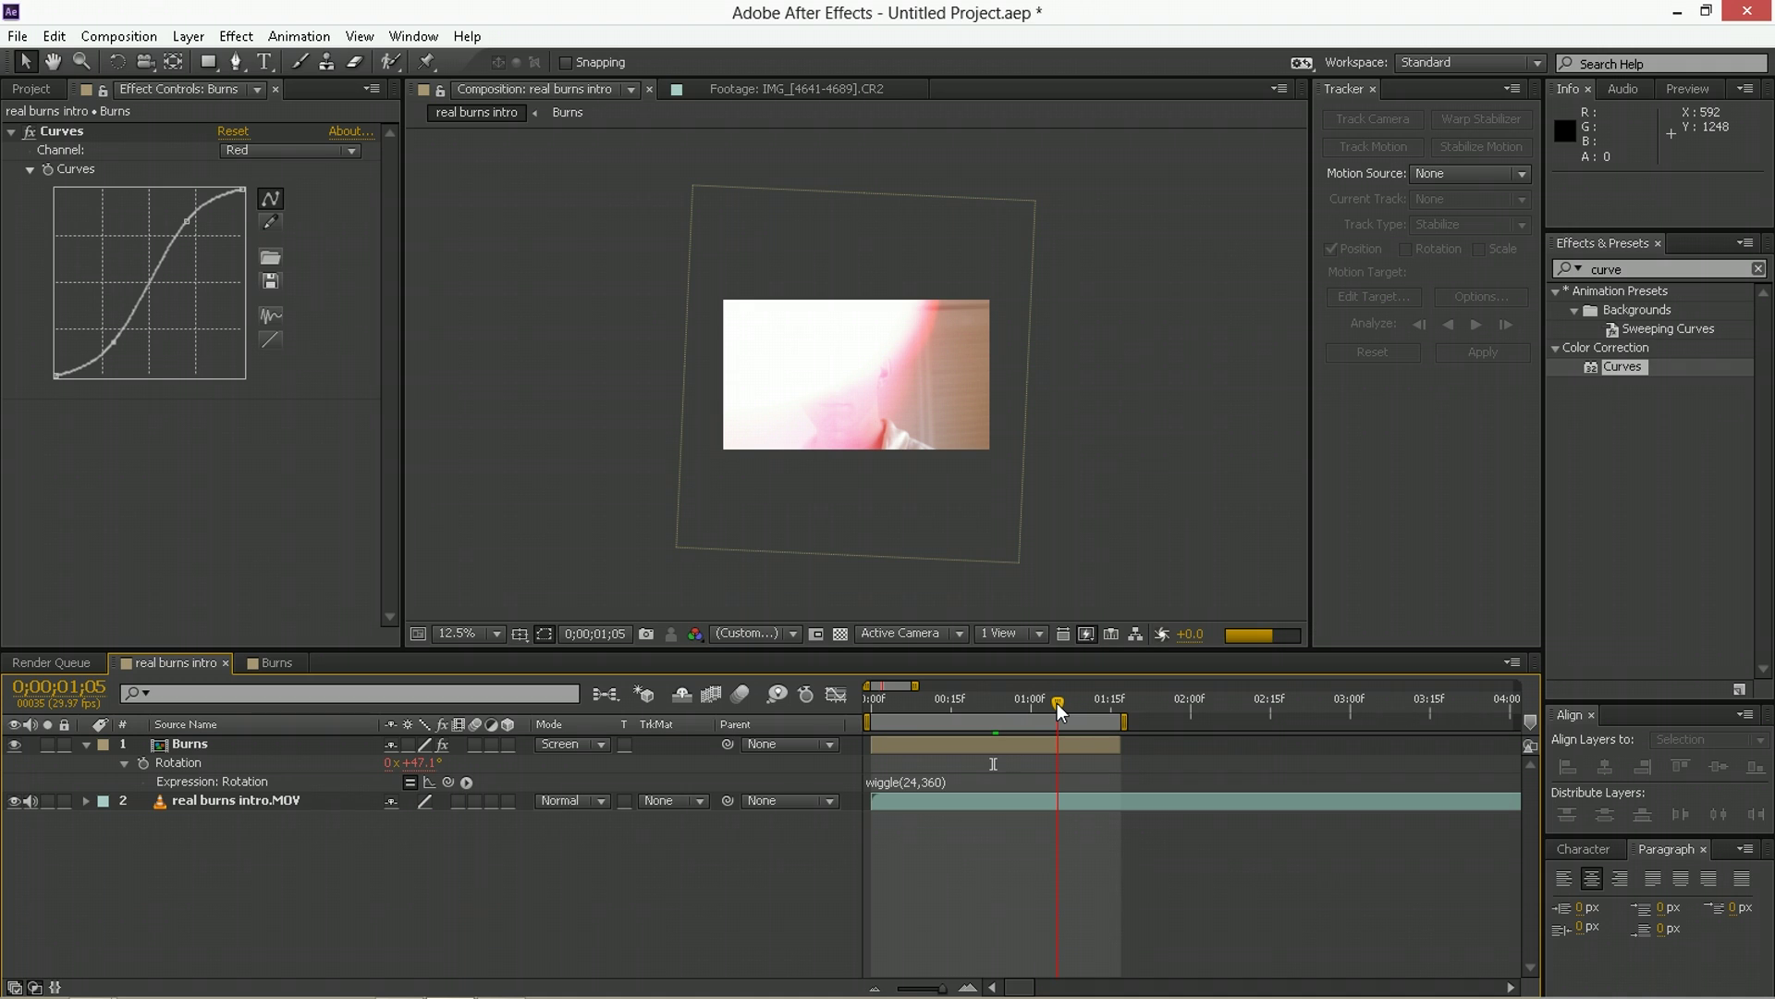
left_click(1073, 756)
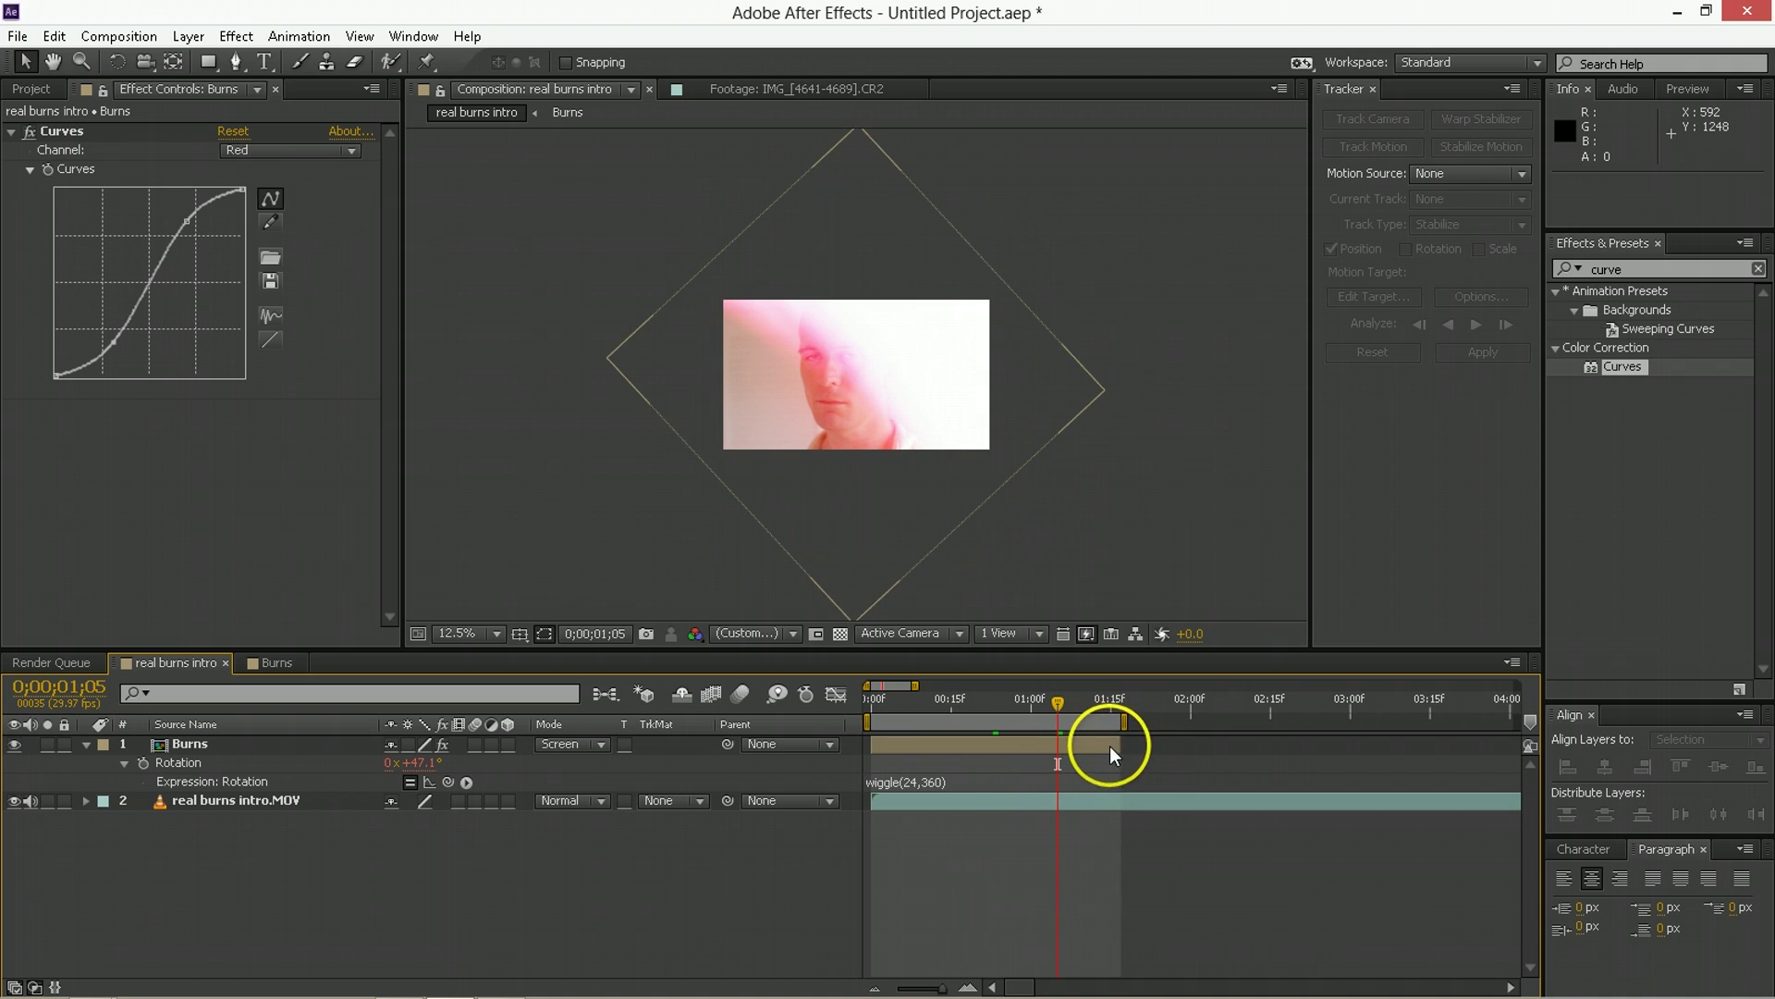
left_click(1051, 752)
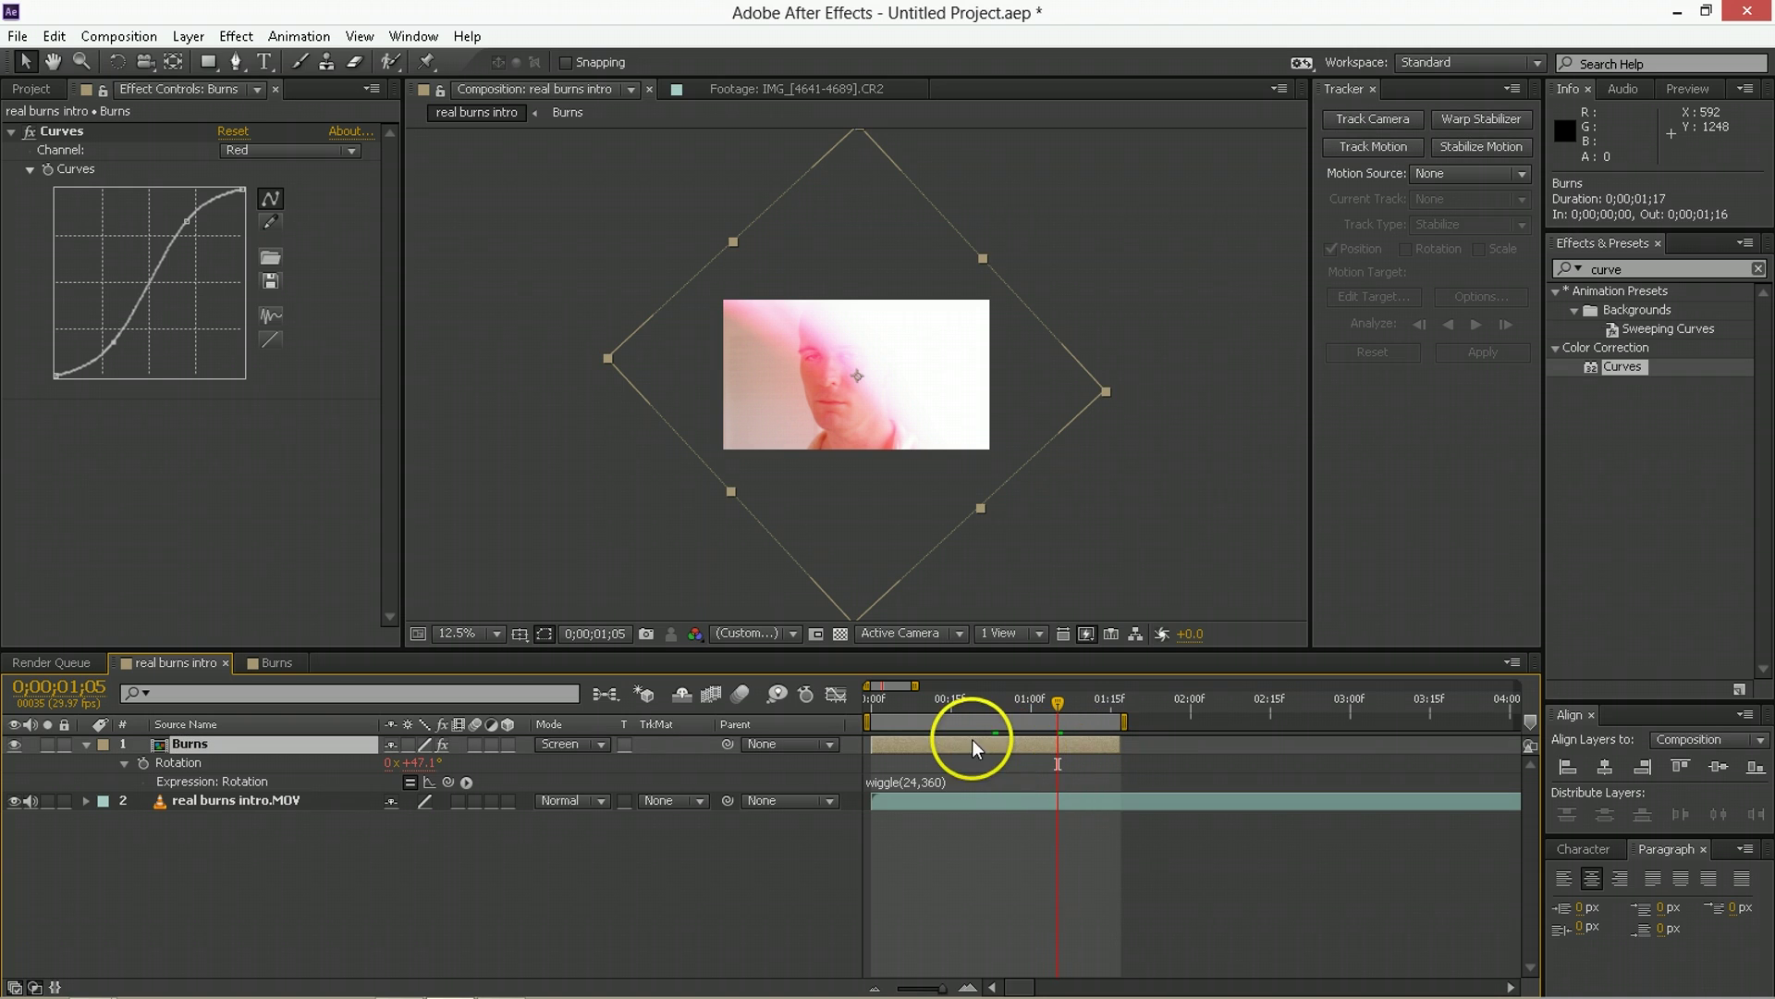
Show the Burns opacity, test a lower value and preview the comp from the start.
key("t")
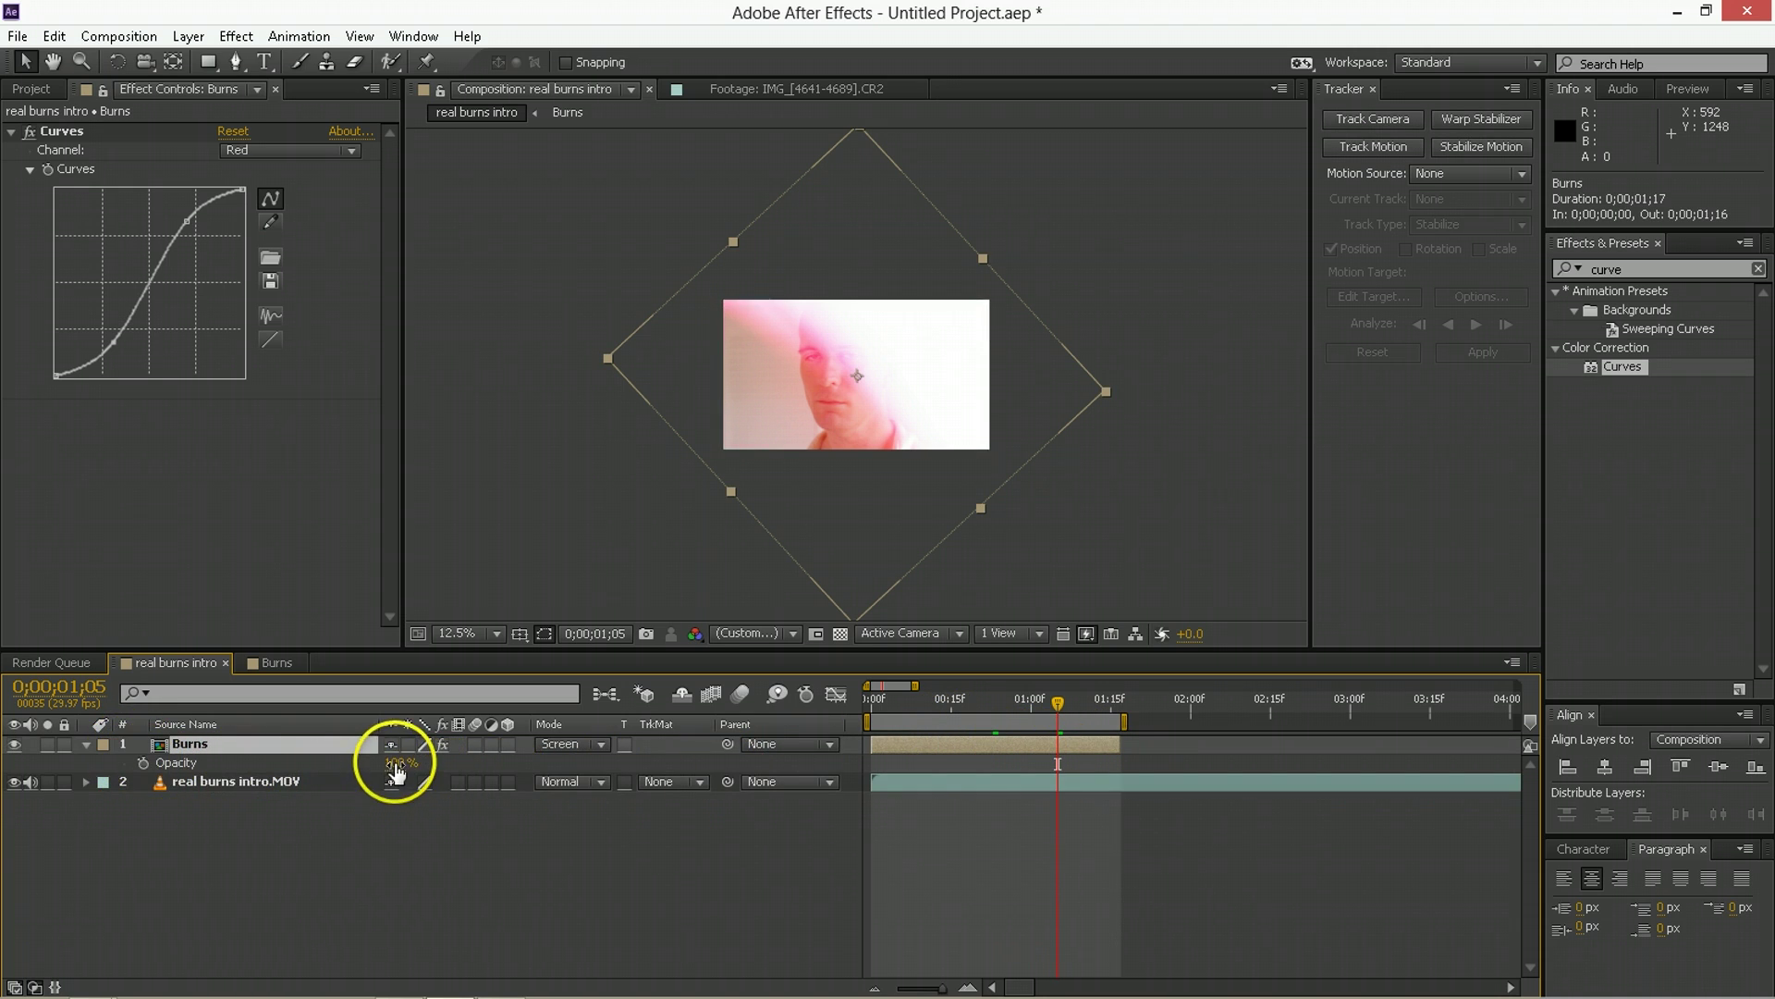
left_click_drag(396, 765, 395, 771)
left_click(786, 725)
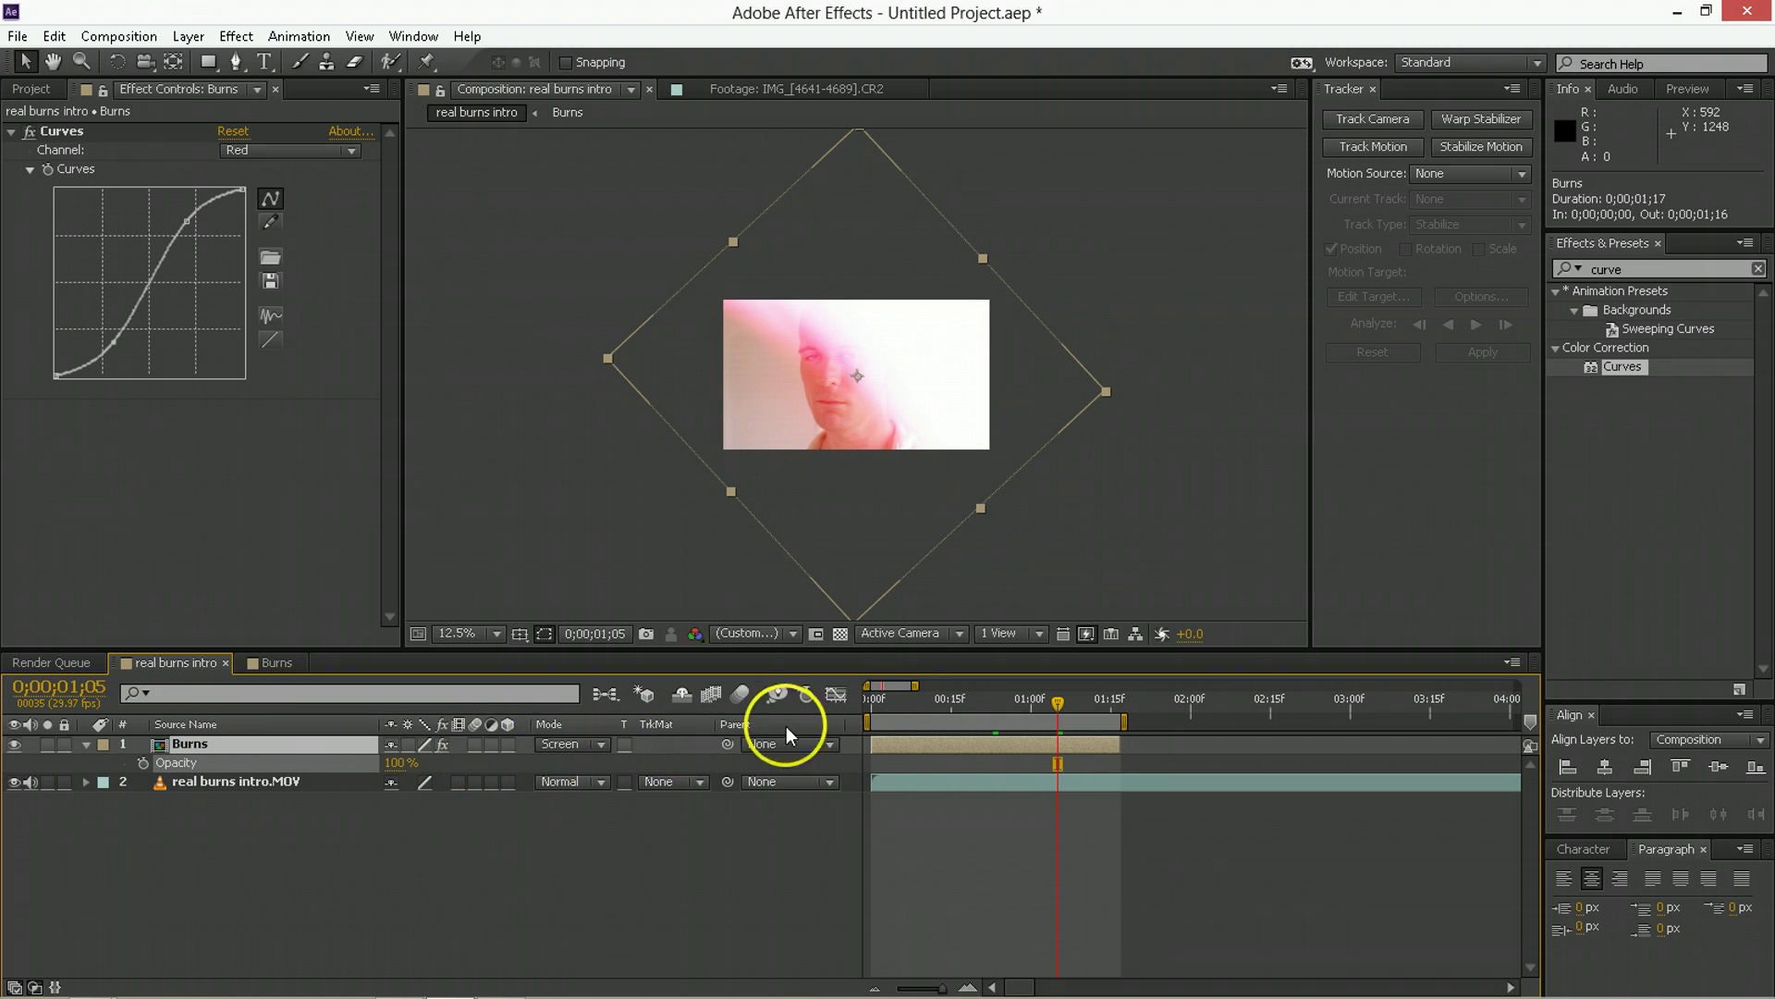
left_click(901, 708)
key("KP_0")
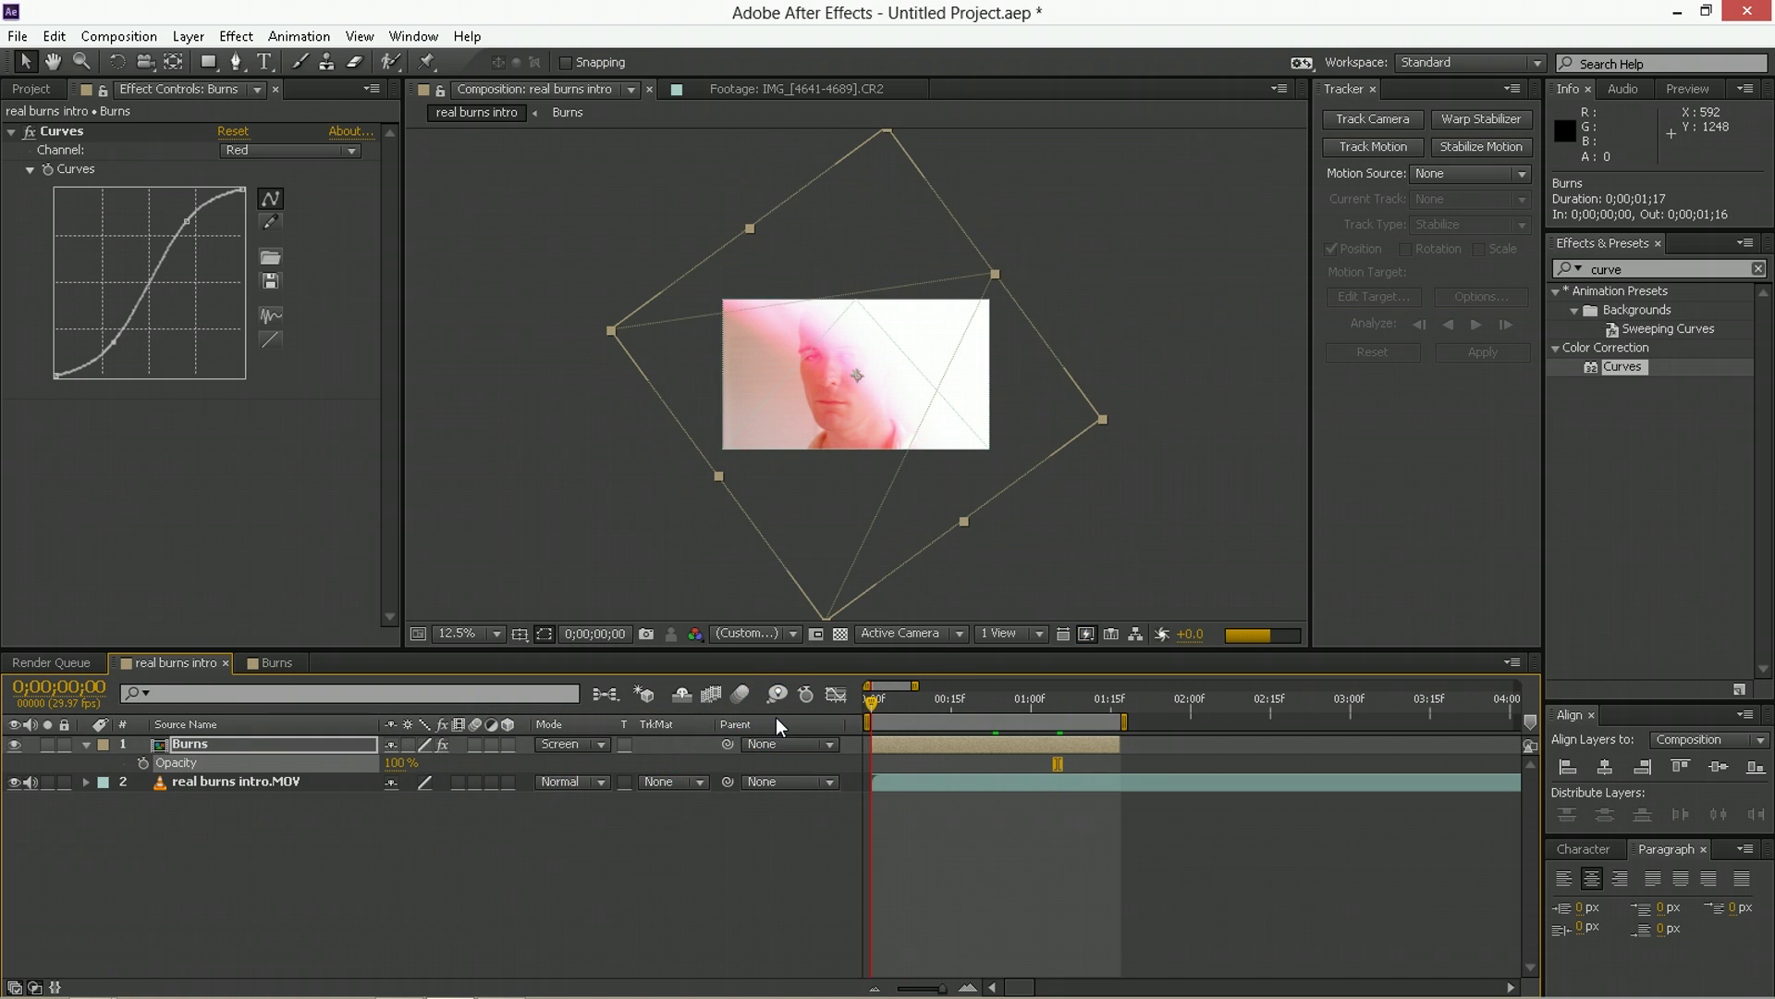
left_click(608, 735)
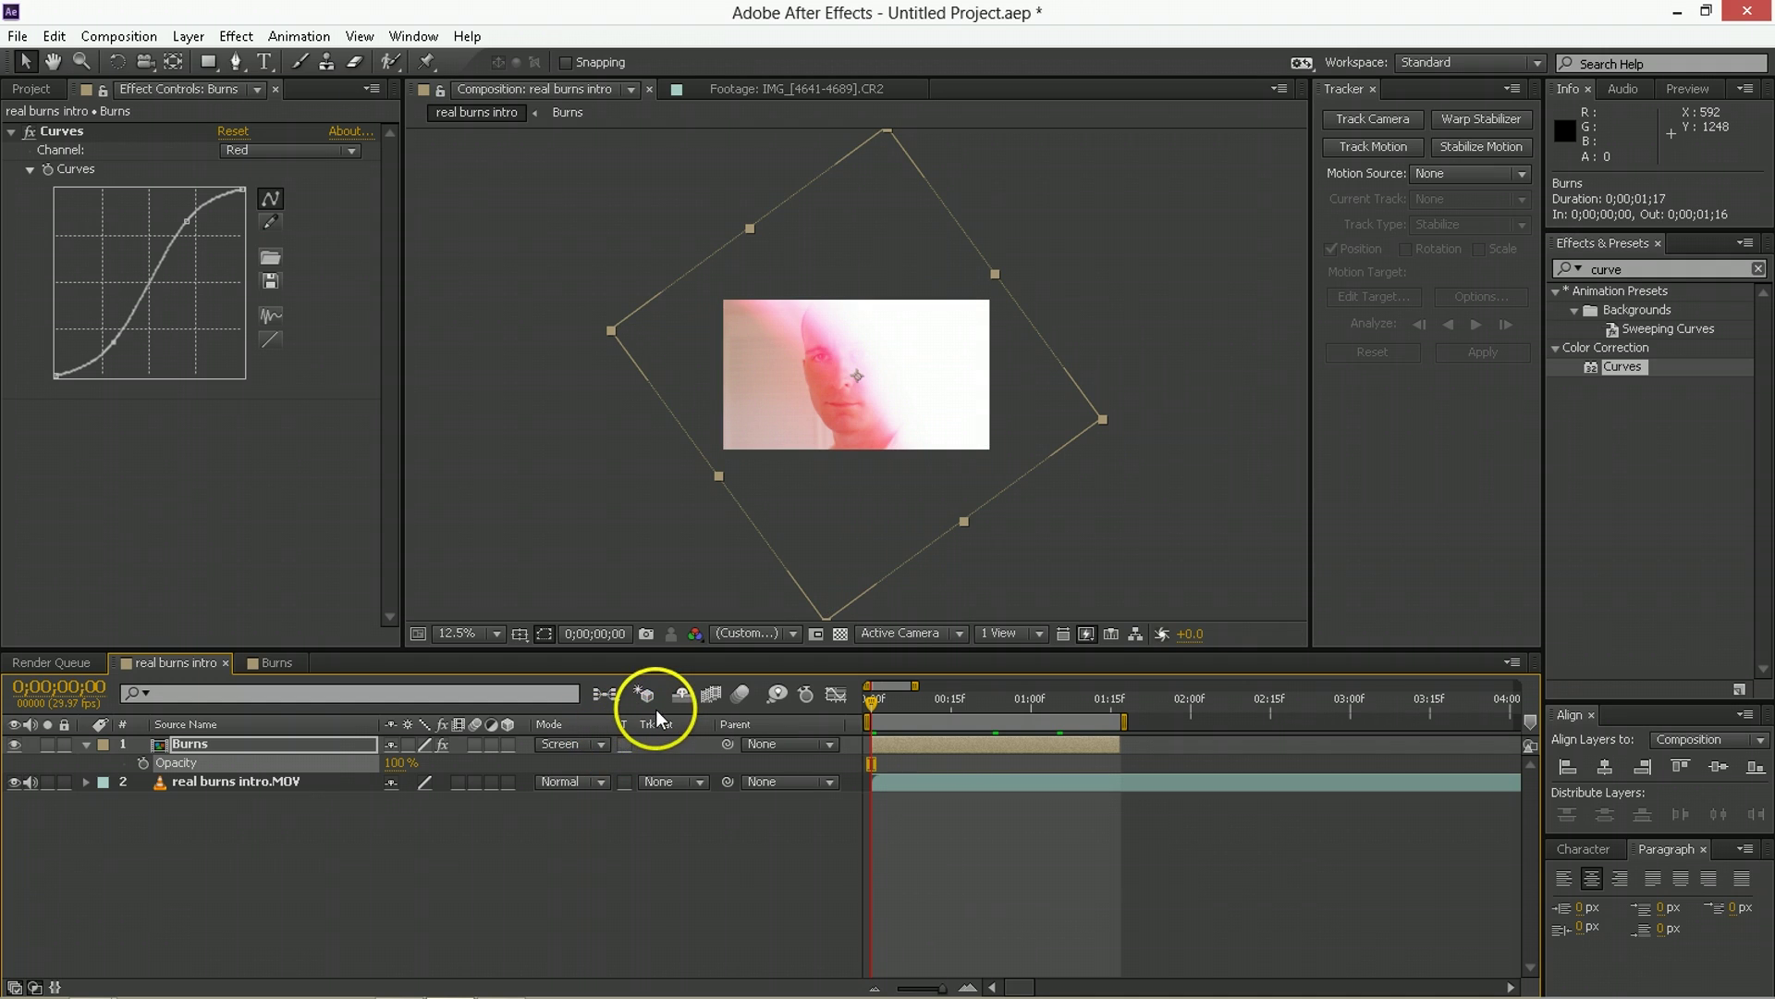
left_click(378, 762)
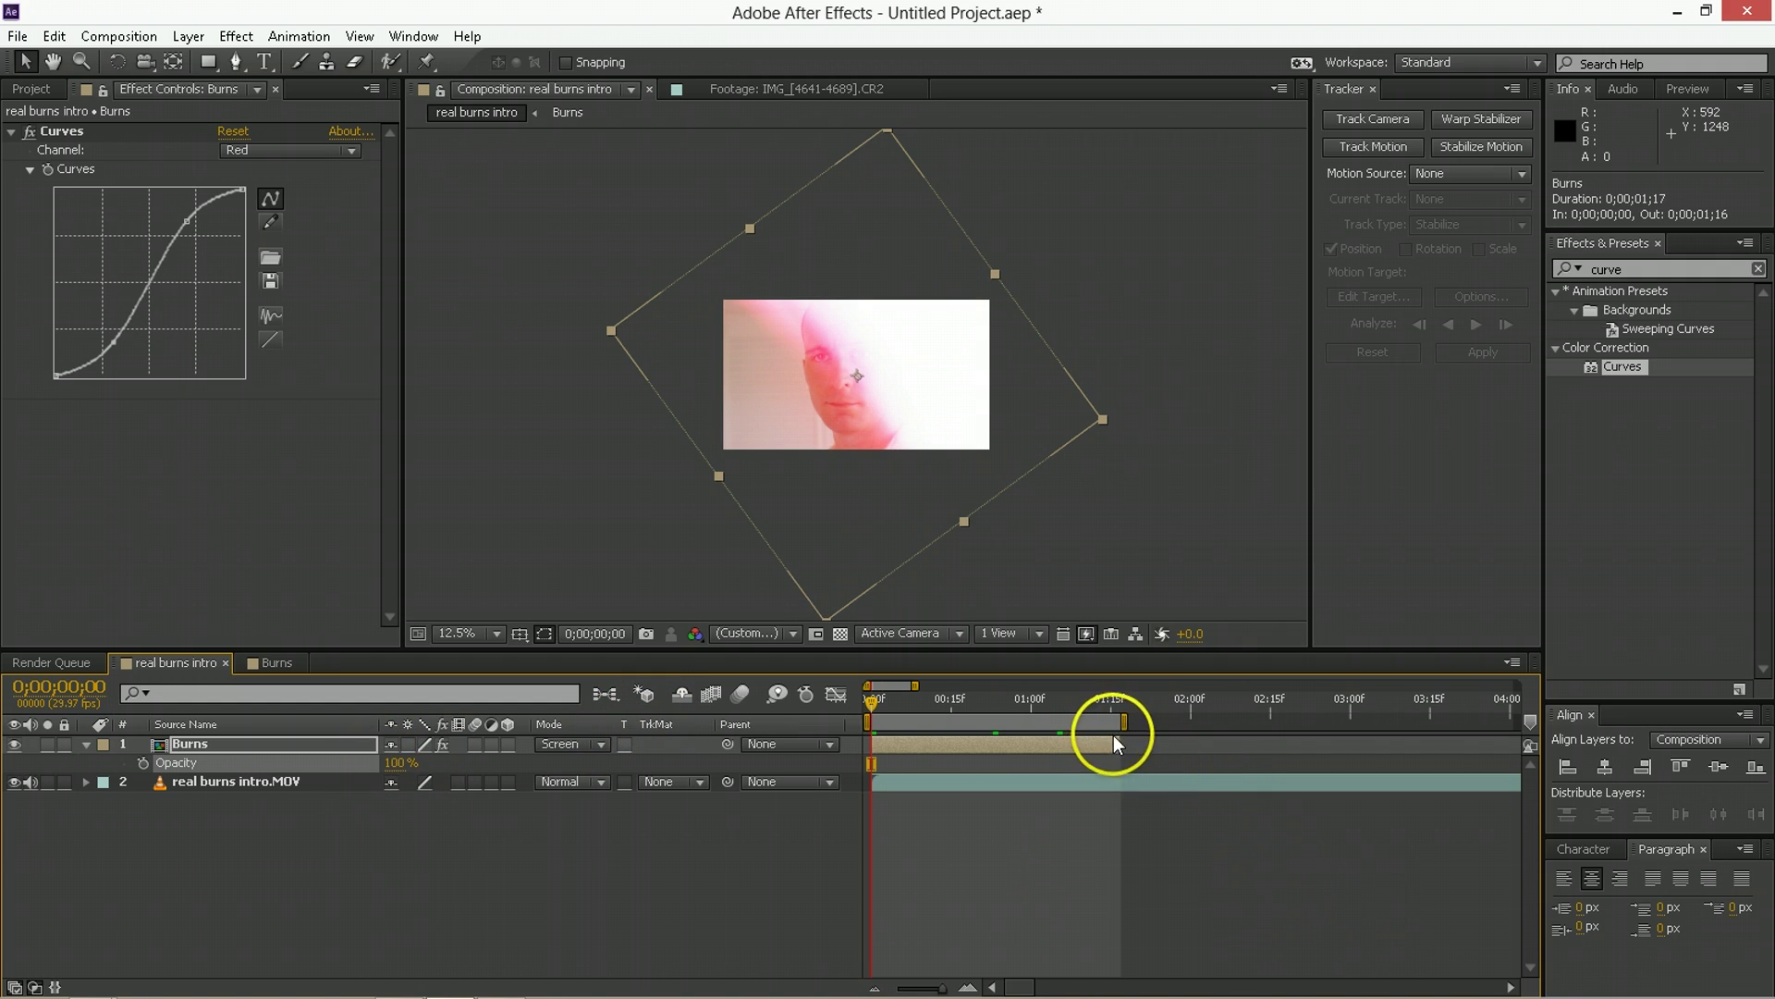
Extend Burns to 02:18 and keyframe its opacity from 100% at frame 0 to 50% at frame 10.
left_click_drag(1120, 744, 1285, 740)
double_click(1063, 722)
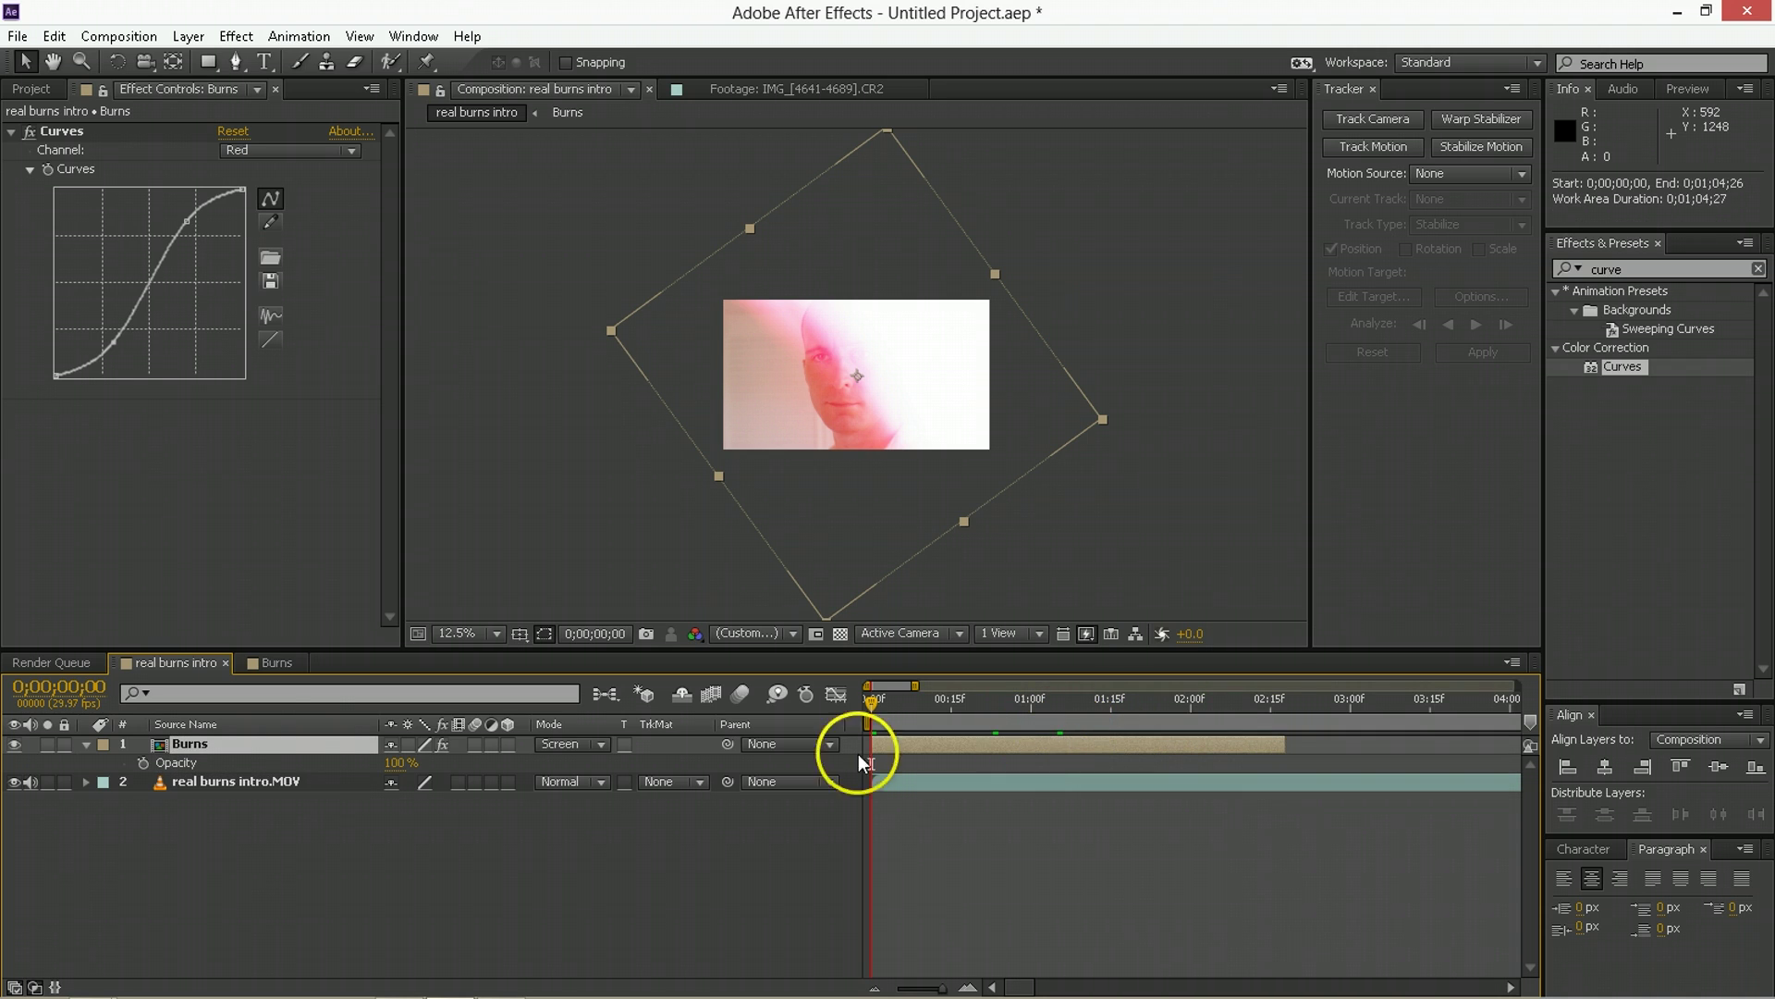
left_click(143, 763)
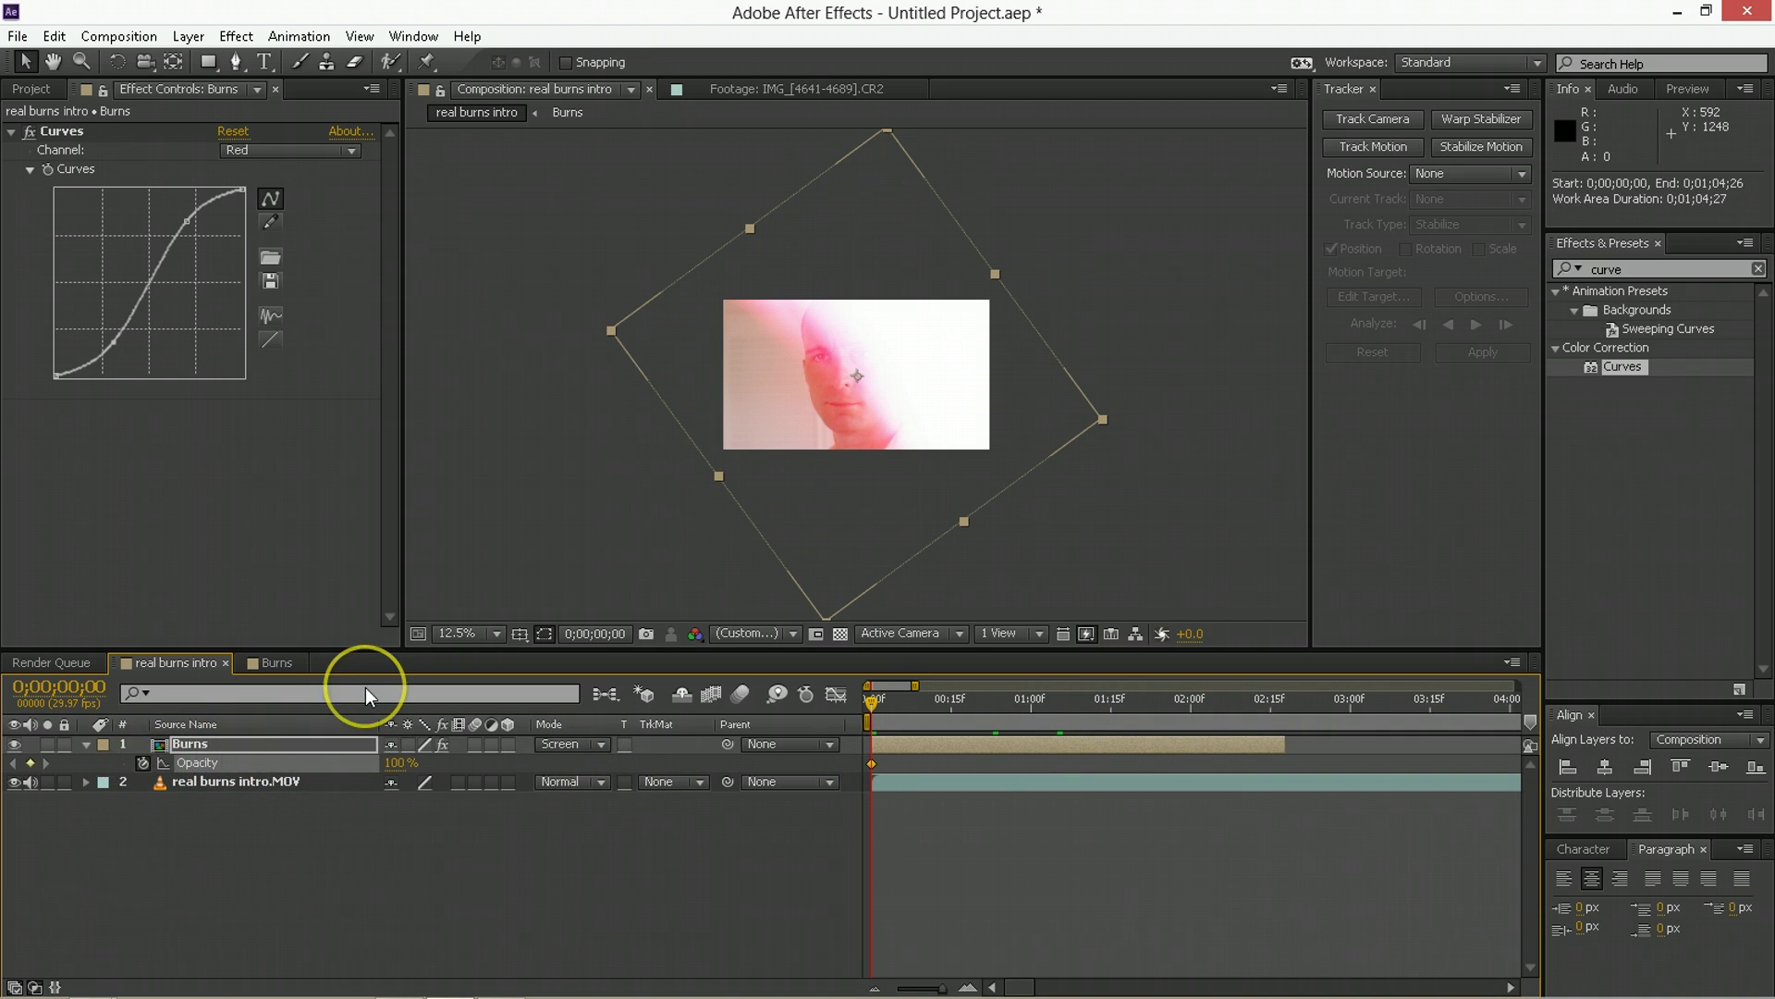
left_click(926, 707)
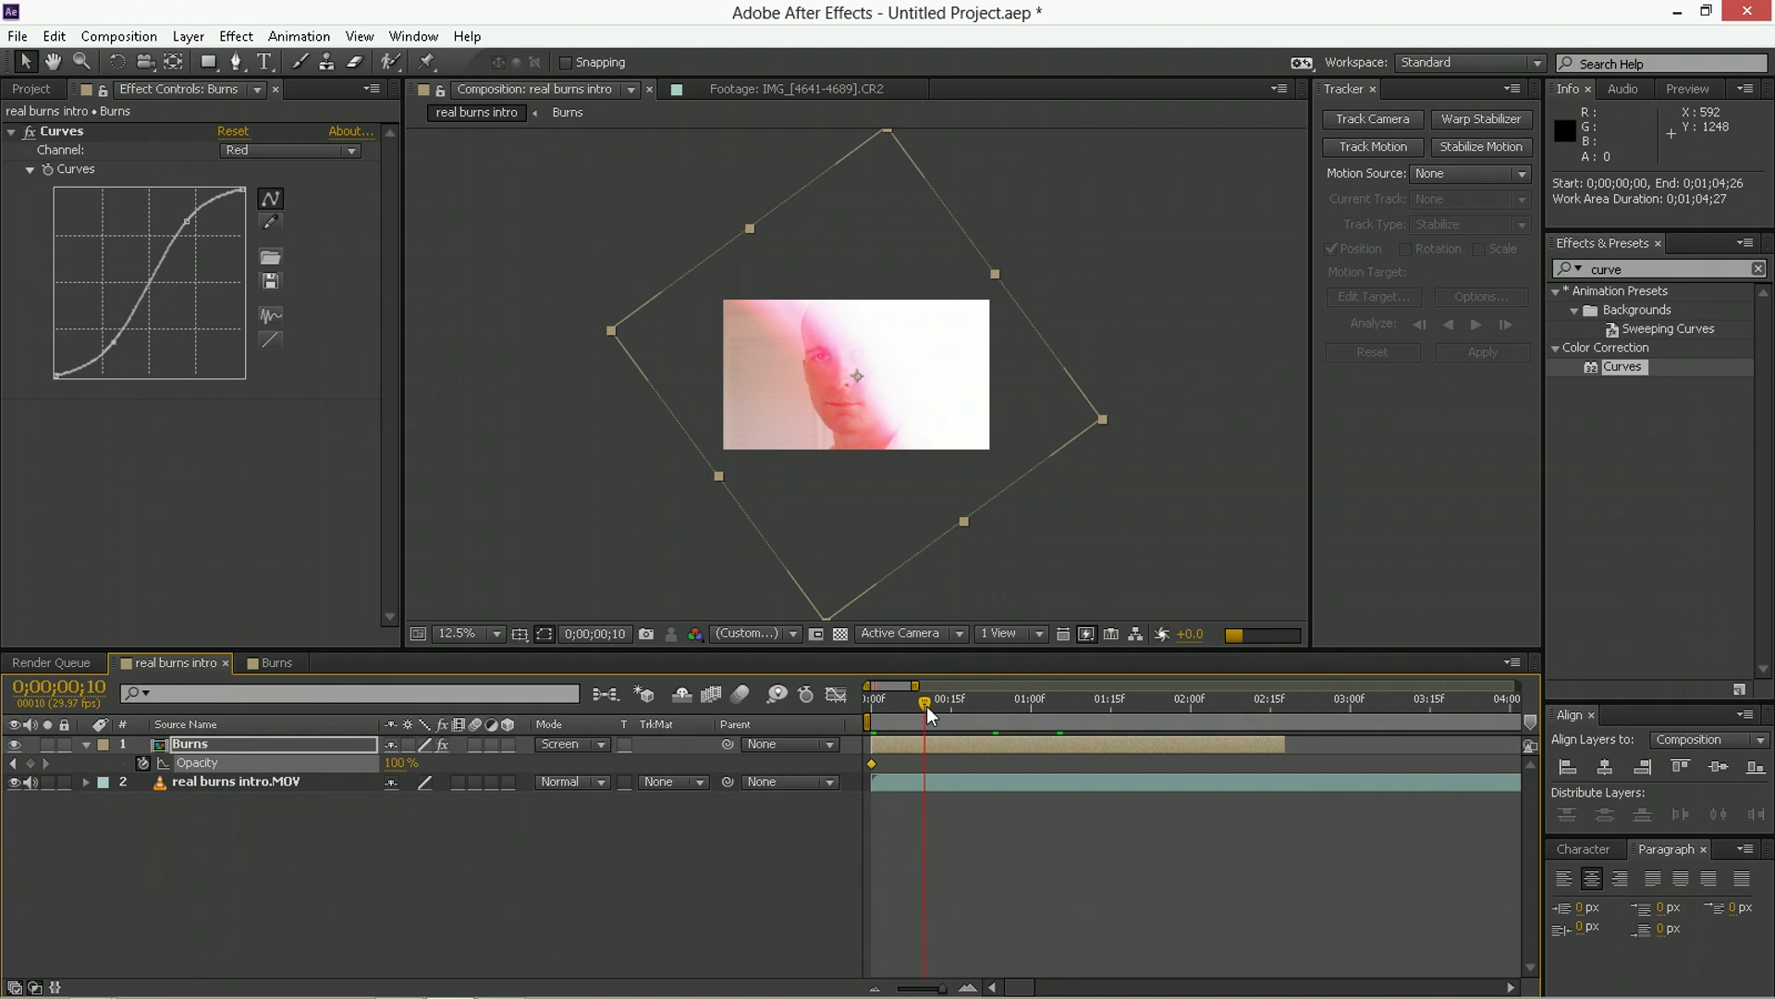
left_click(398, 763)
type("50")
left_click(586, 707)
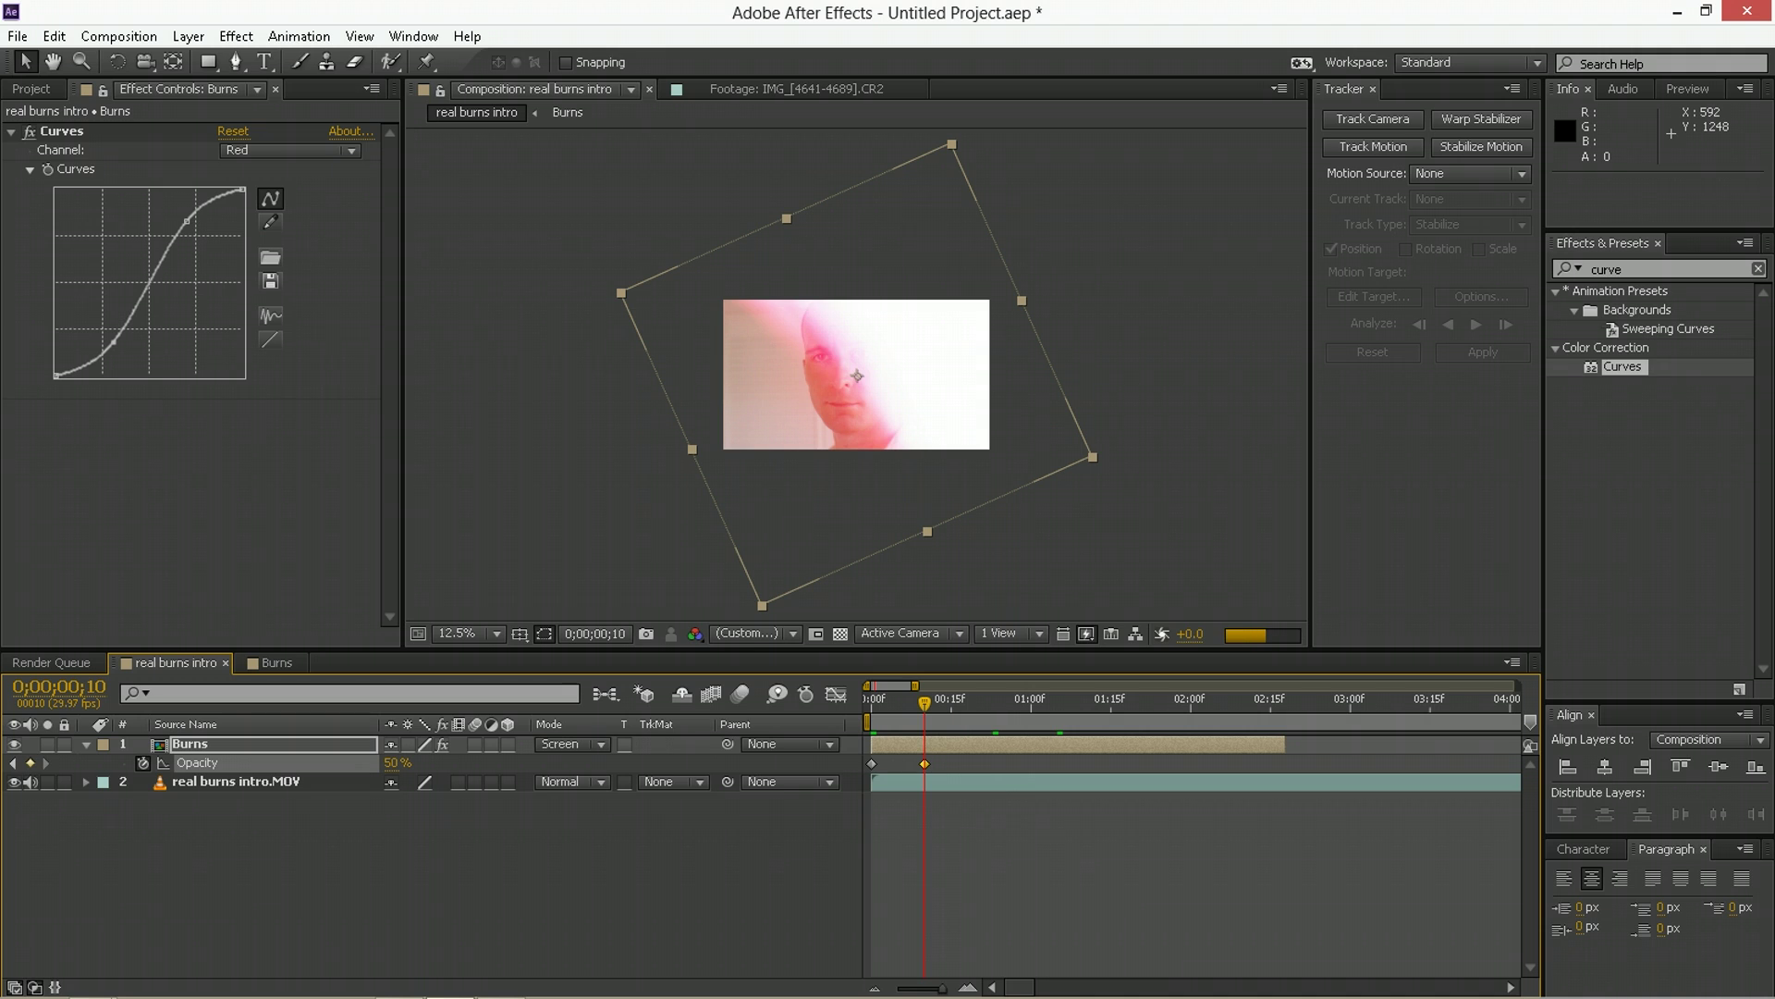
left_click(984, 760)
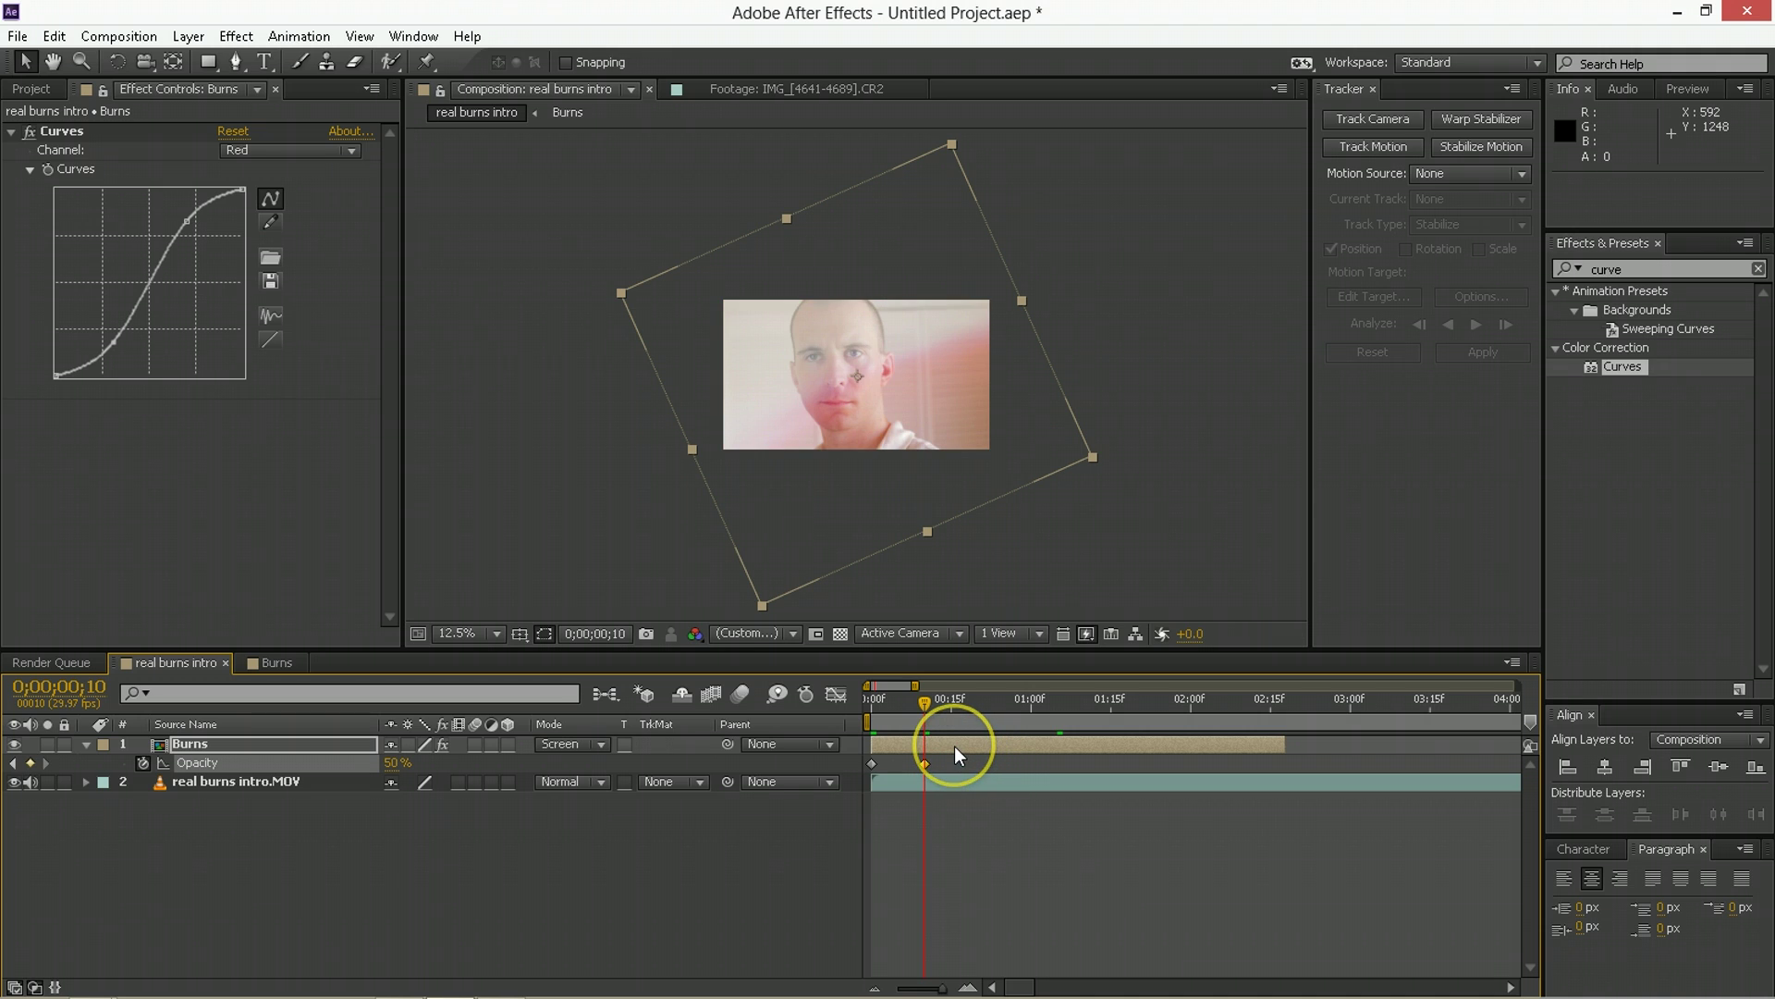
left_click(1620, 268)
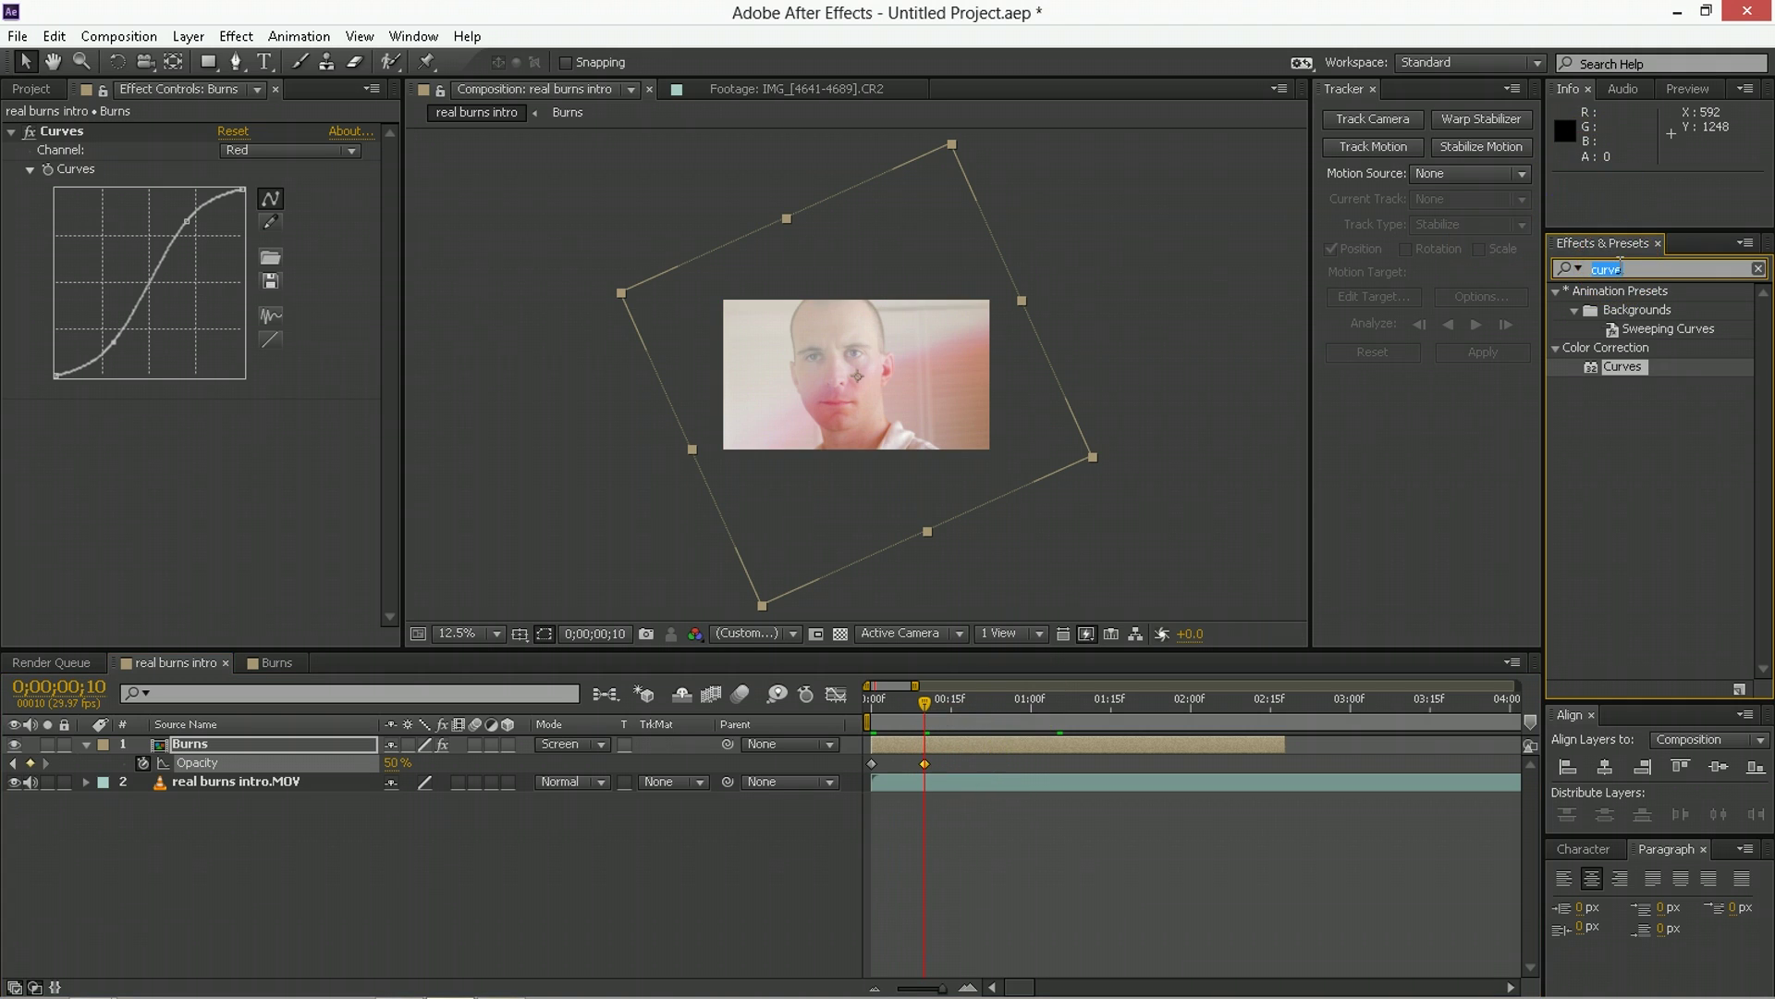
Apply a Slider Control to Burns and link the Time Remap wiggle's .5 amount to its Slider.
type("slider")
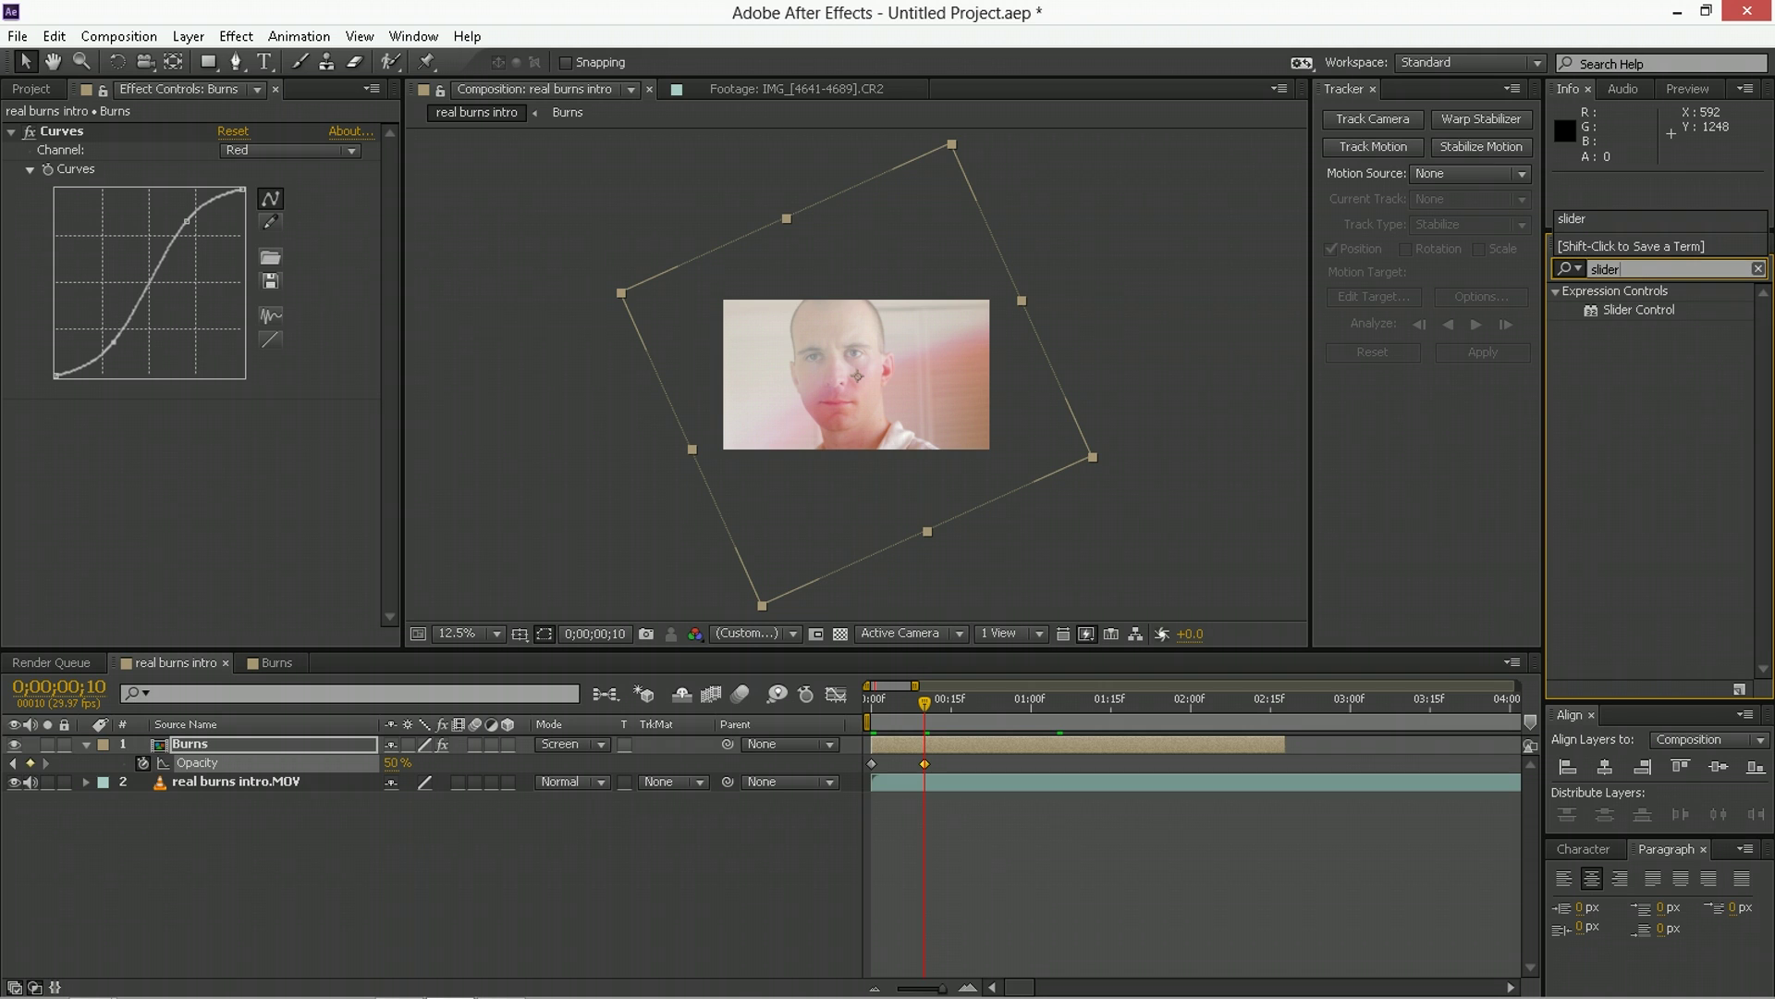
left_click_drag(1620, 309, 1041, 741)
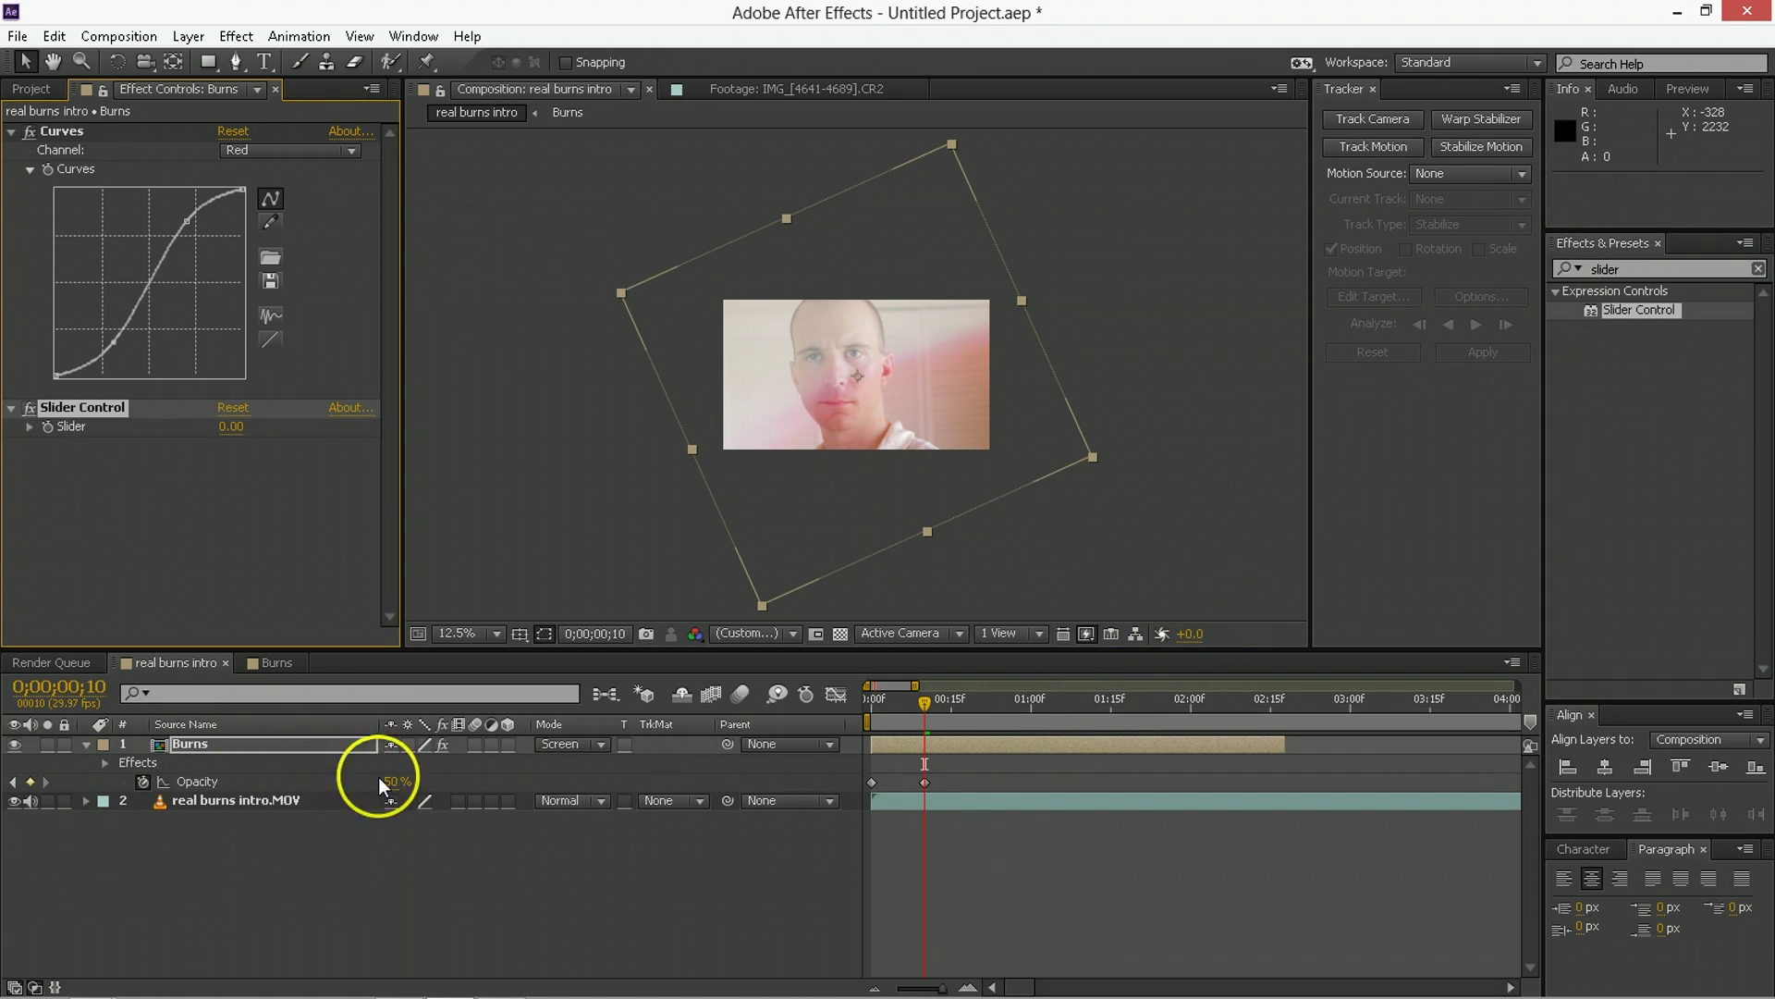
key("u")
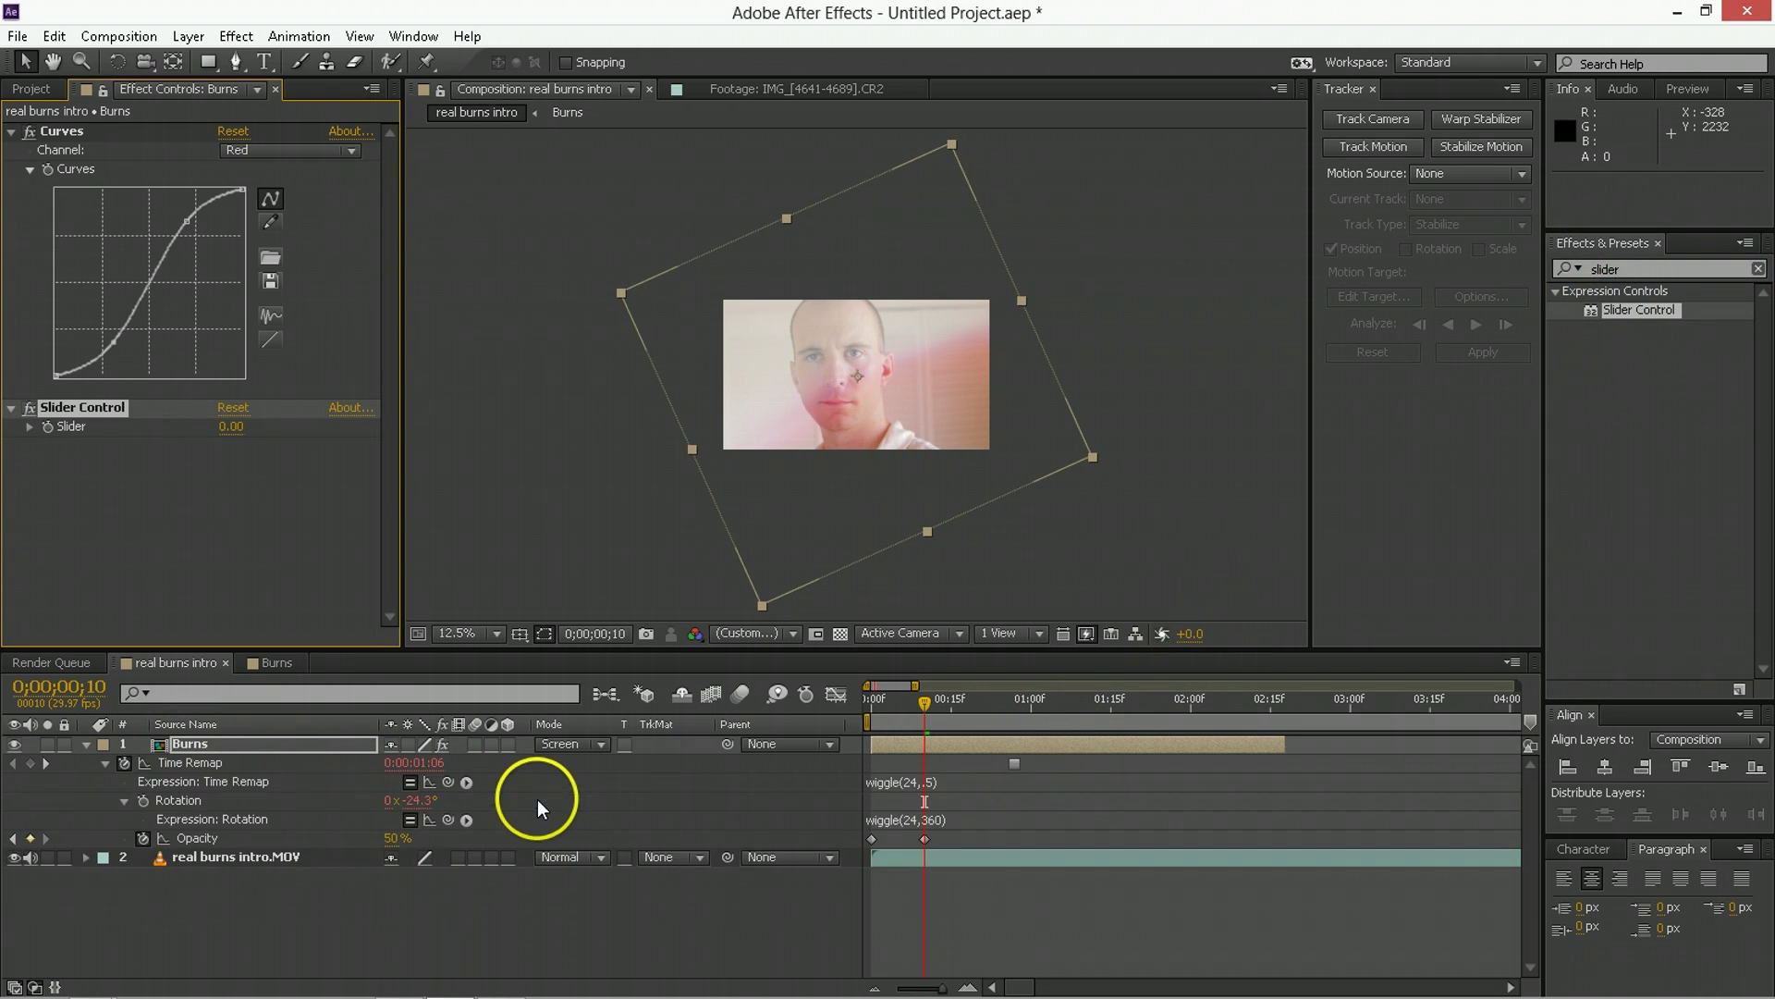
left_click(231, 767)
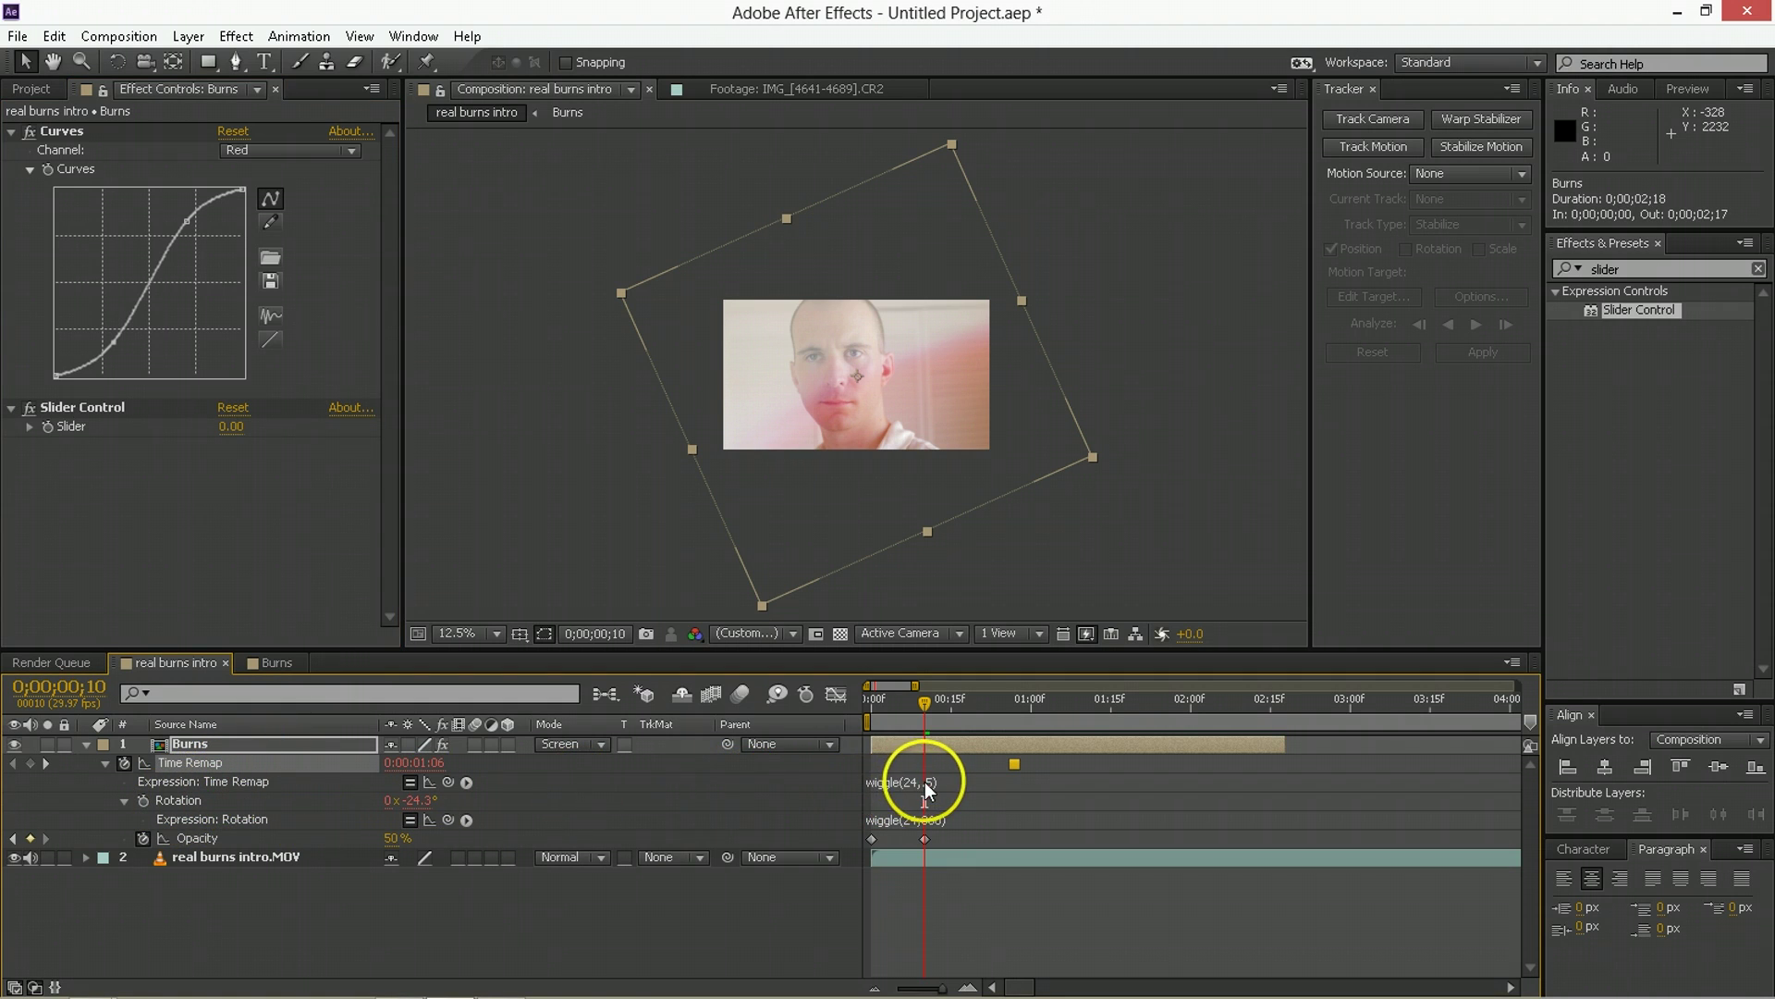
left_click(925, 781)
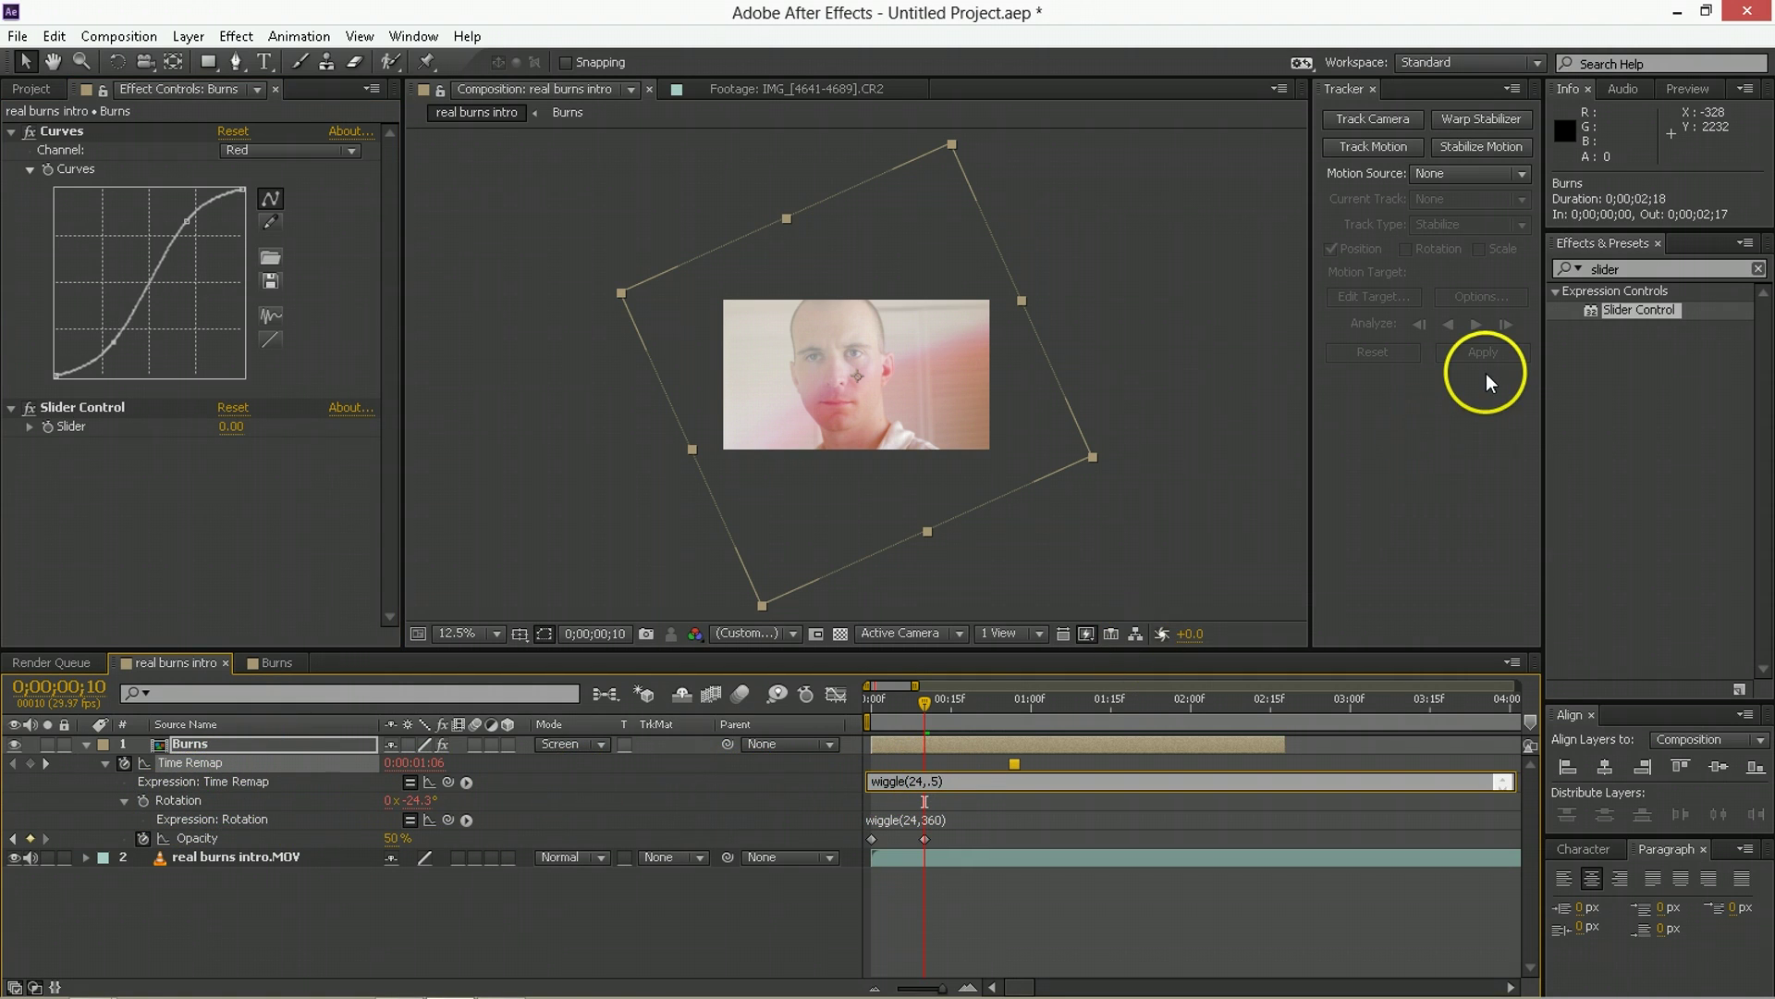
key("shift+Right")
key("shift+Right")
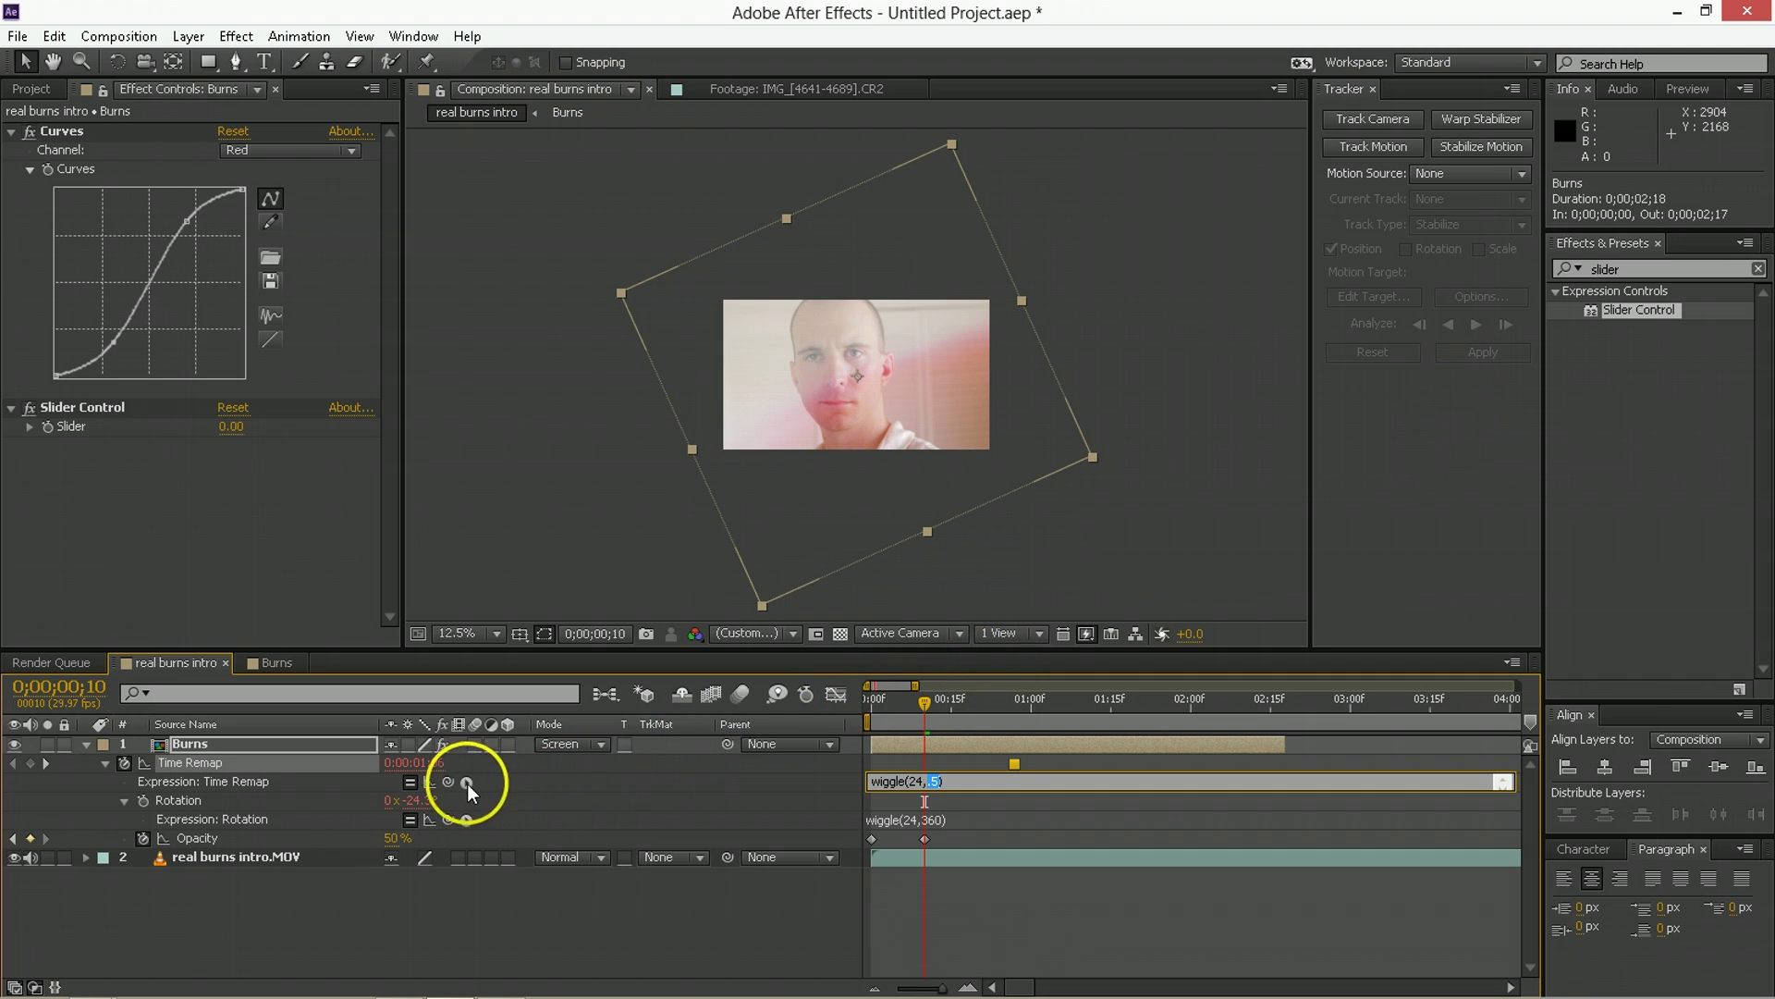
left_click_drag(448, 780, 141, 434)
left_click(1062, 964)
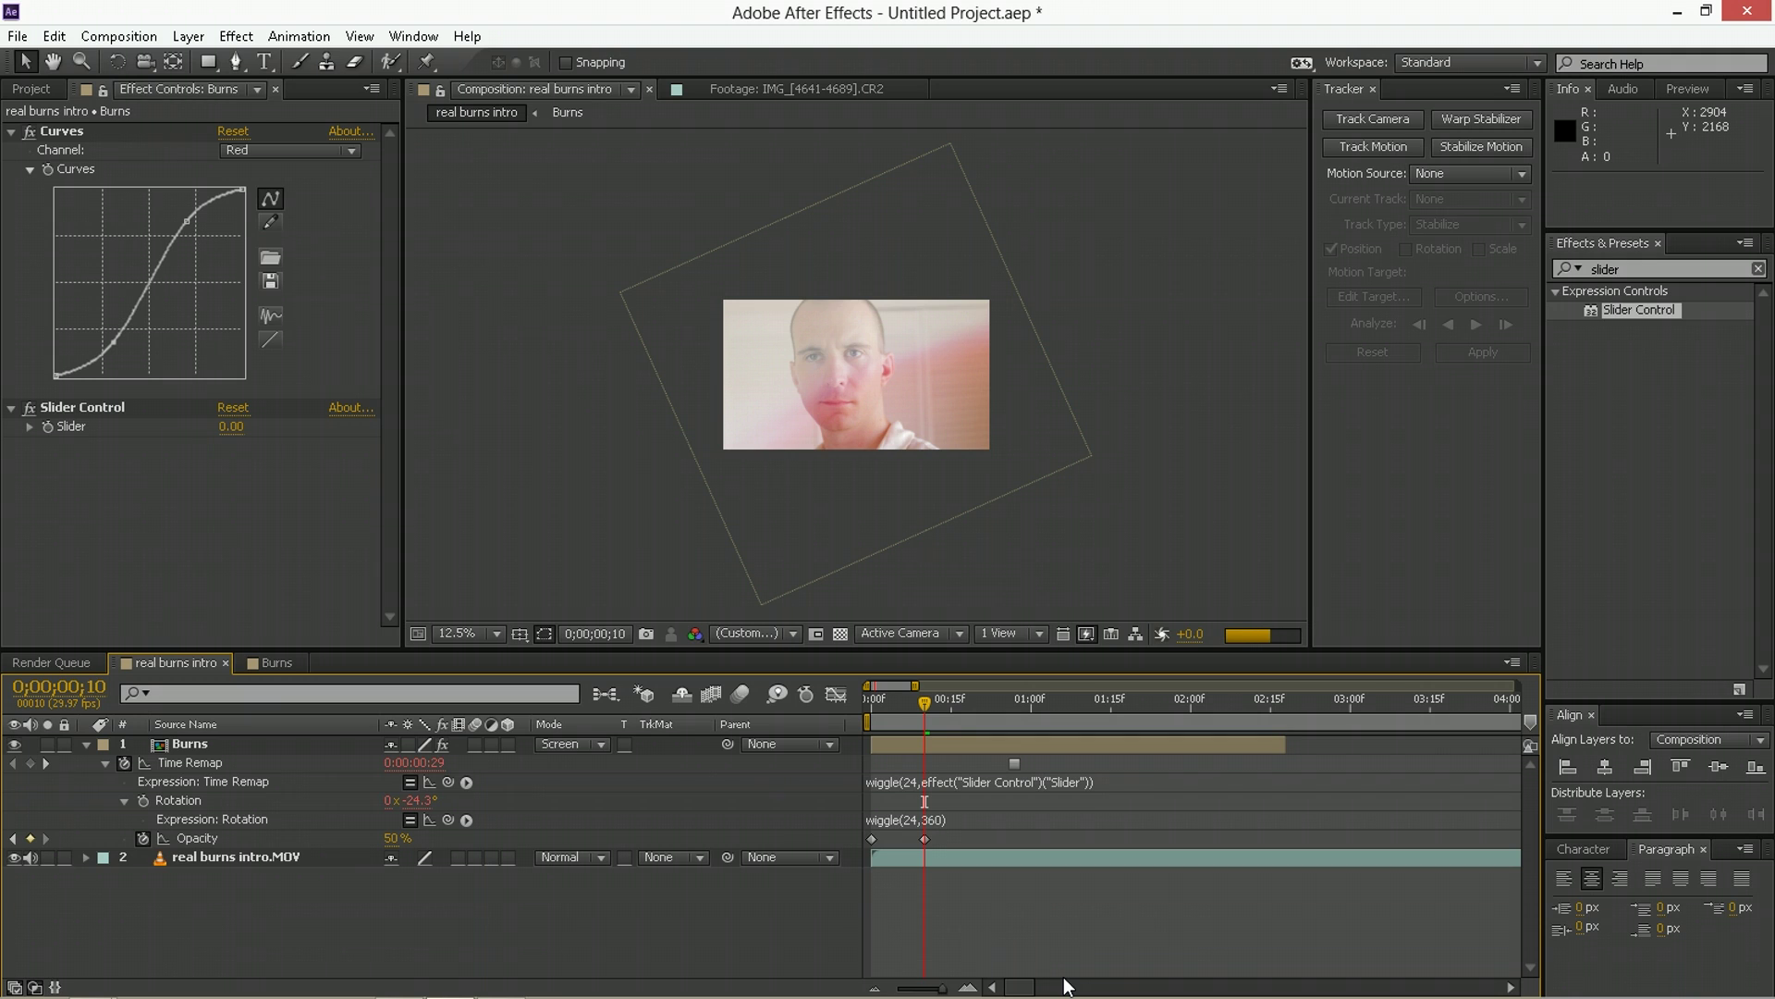
left_click(936, 796)
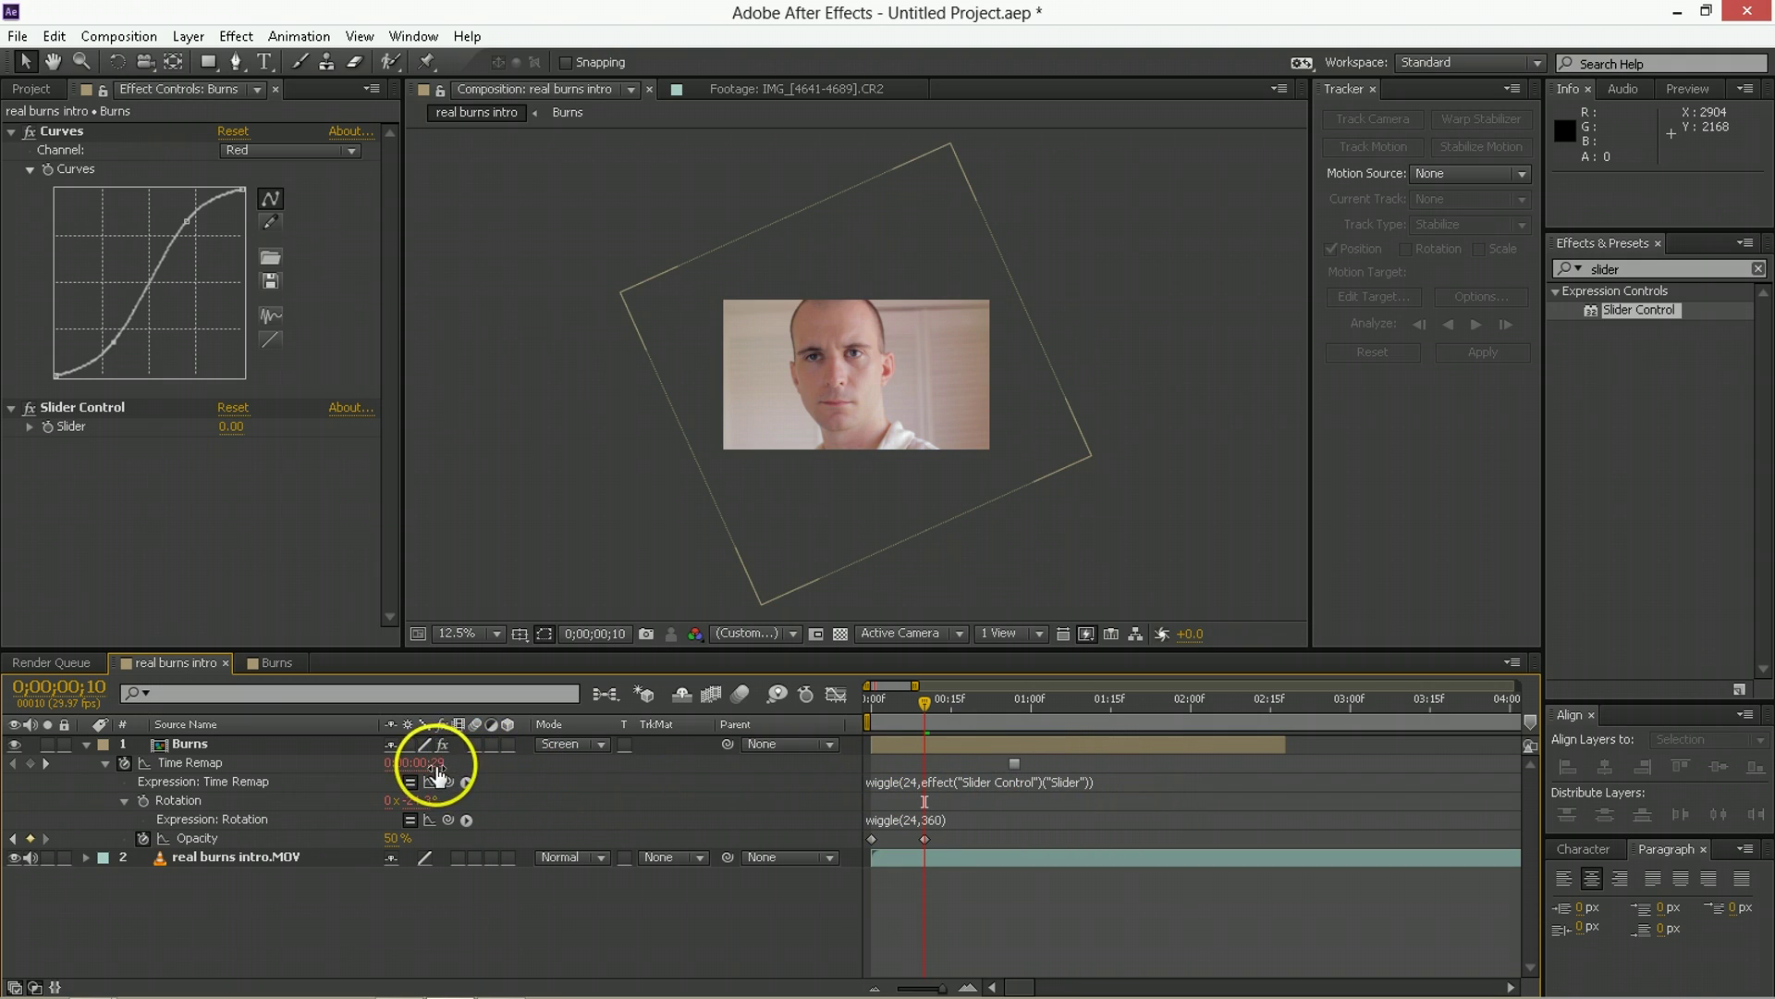
Set the Burns Slider to 0.50 at the first frame.
left_click_drag(918, 717, 829, 724)
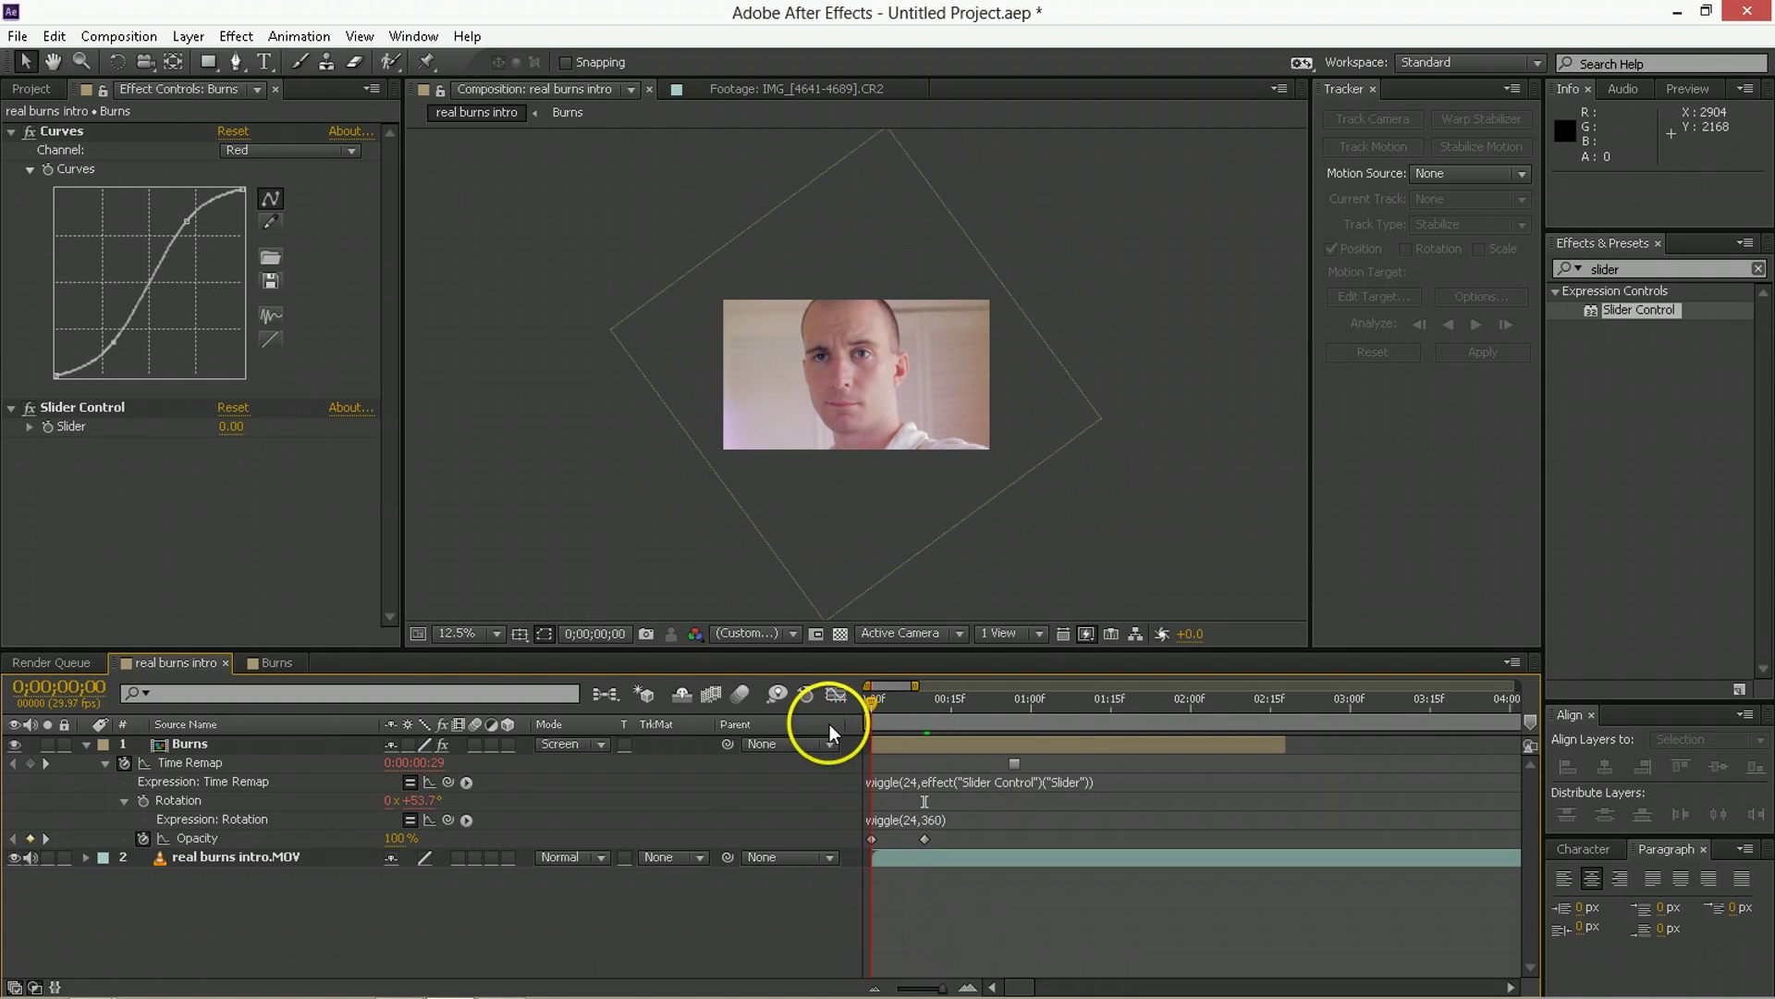
left_click(45, 427)
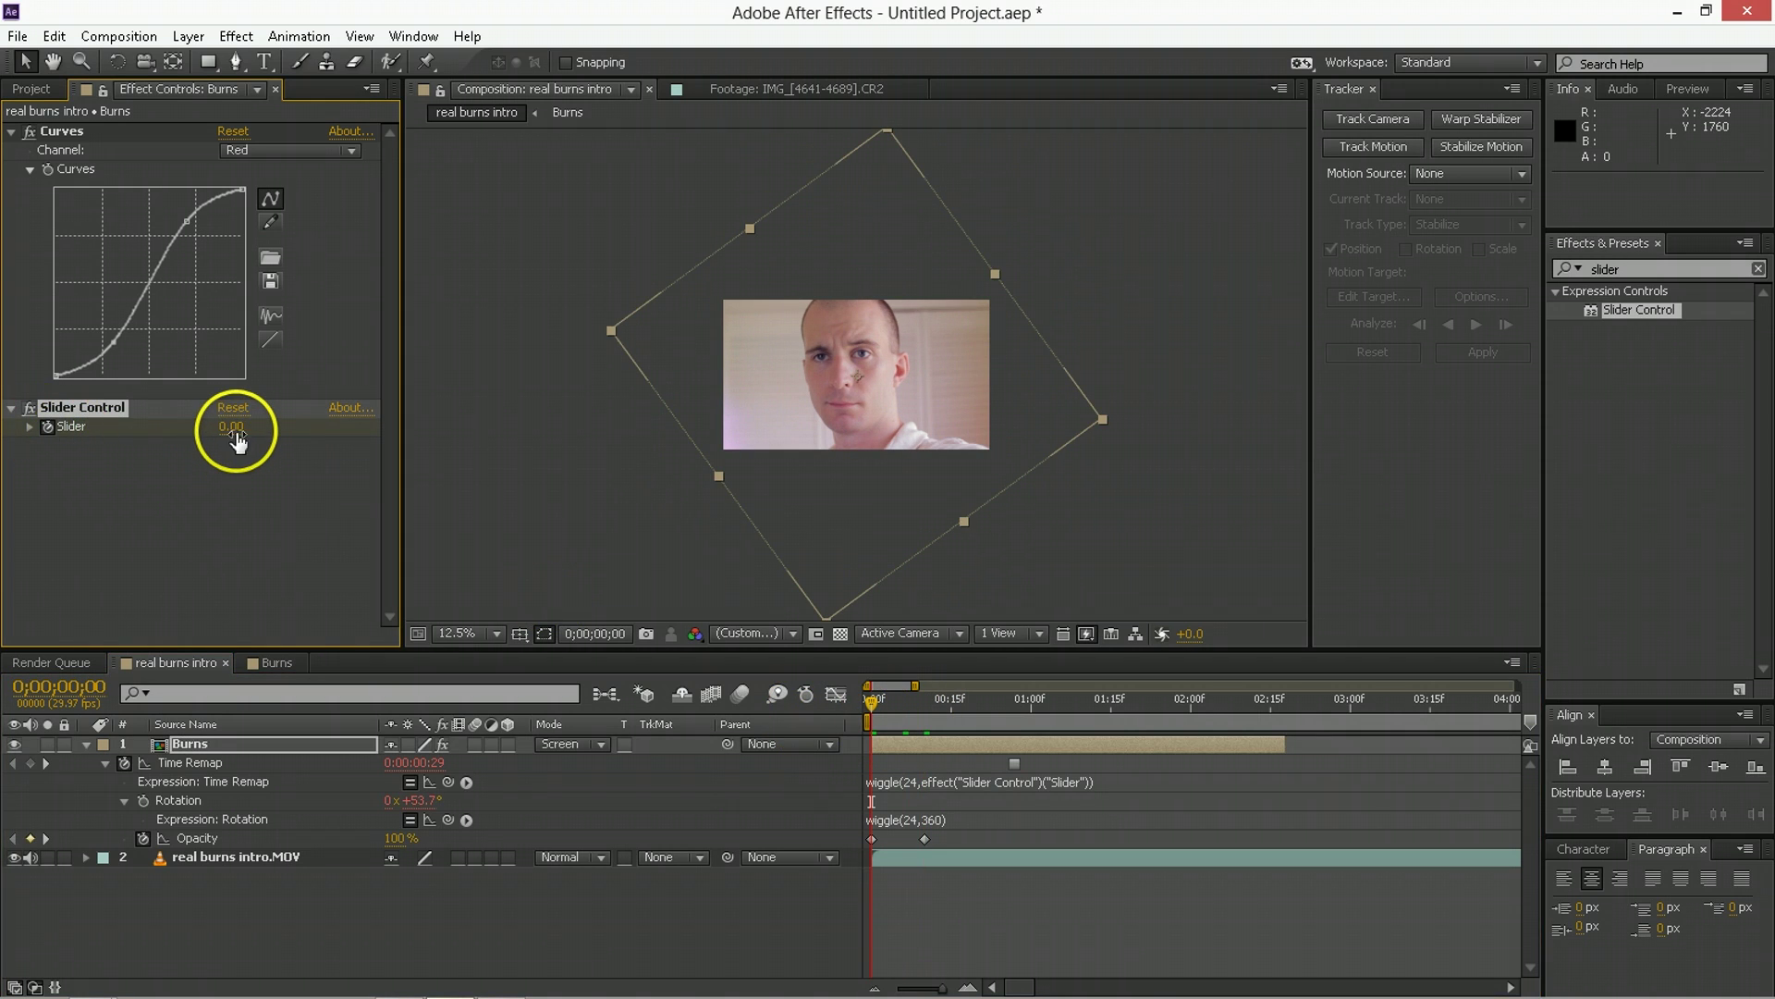
left_click(235, 431)
type(".5")
key("Return")
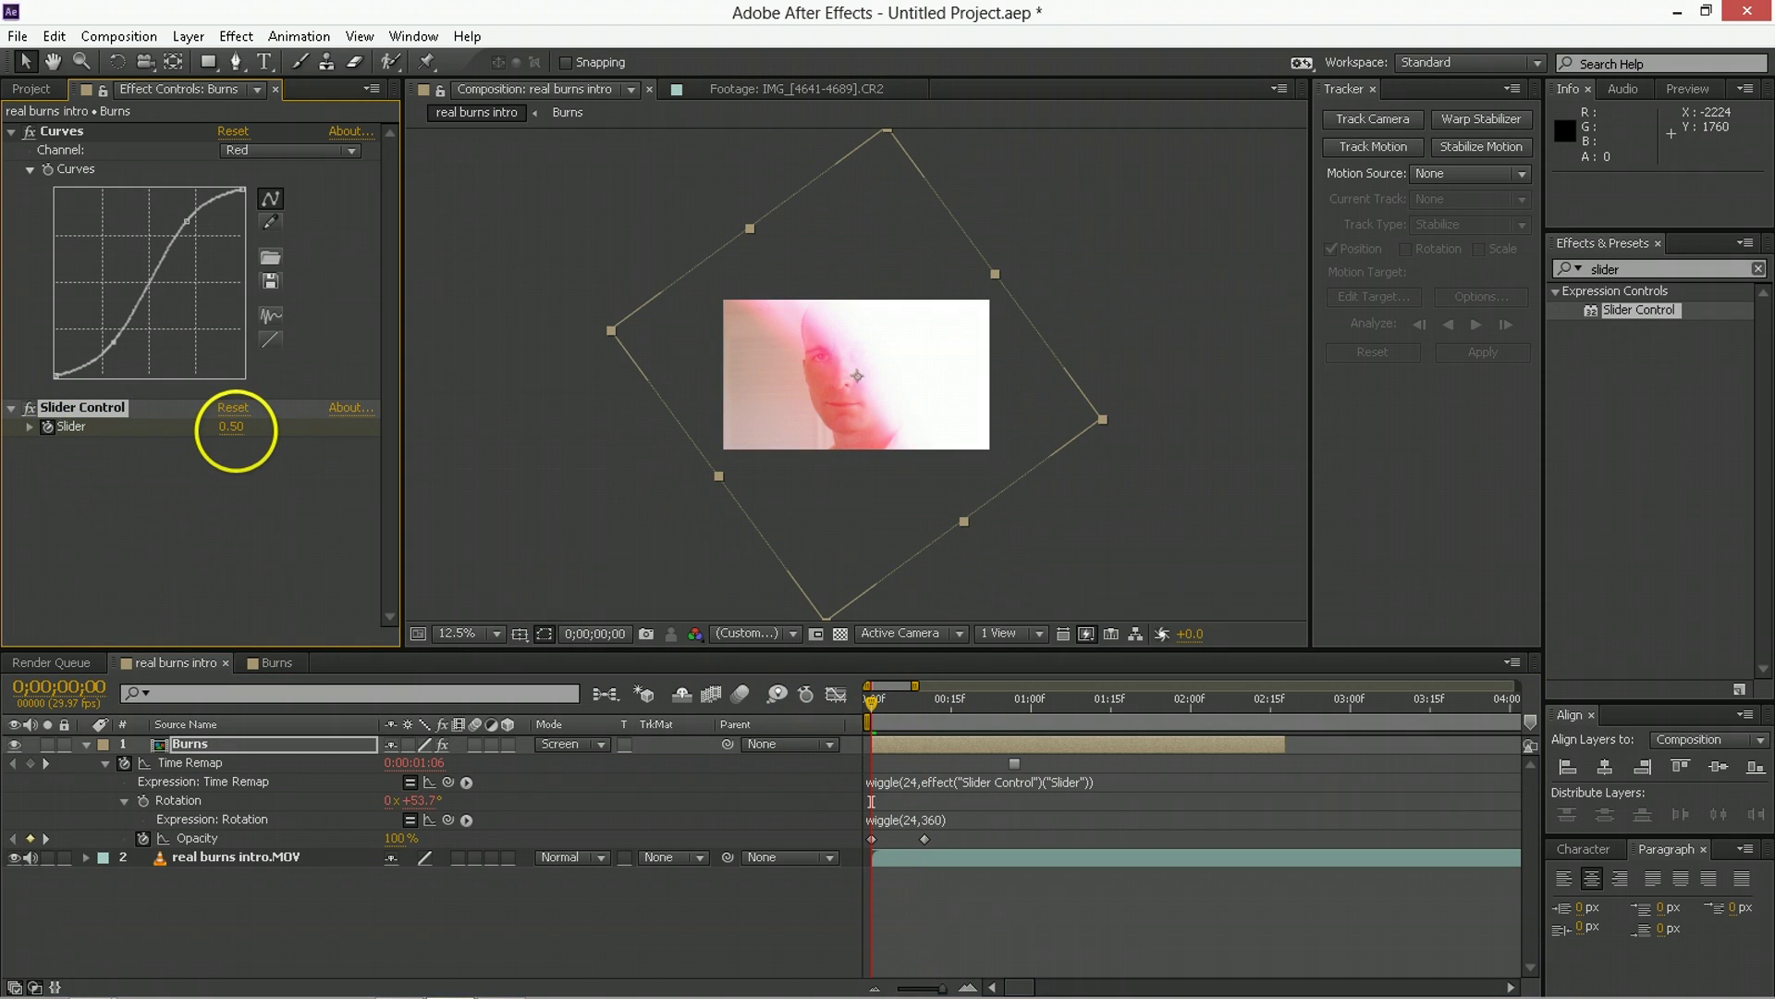
Set the Slider to 0 at frame 10 and preview the comp.
left_click(912, 711)
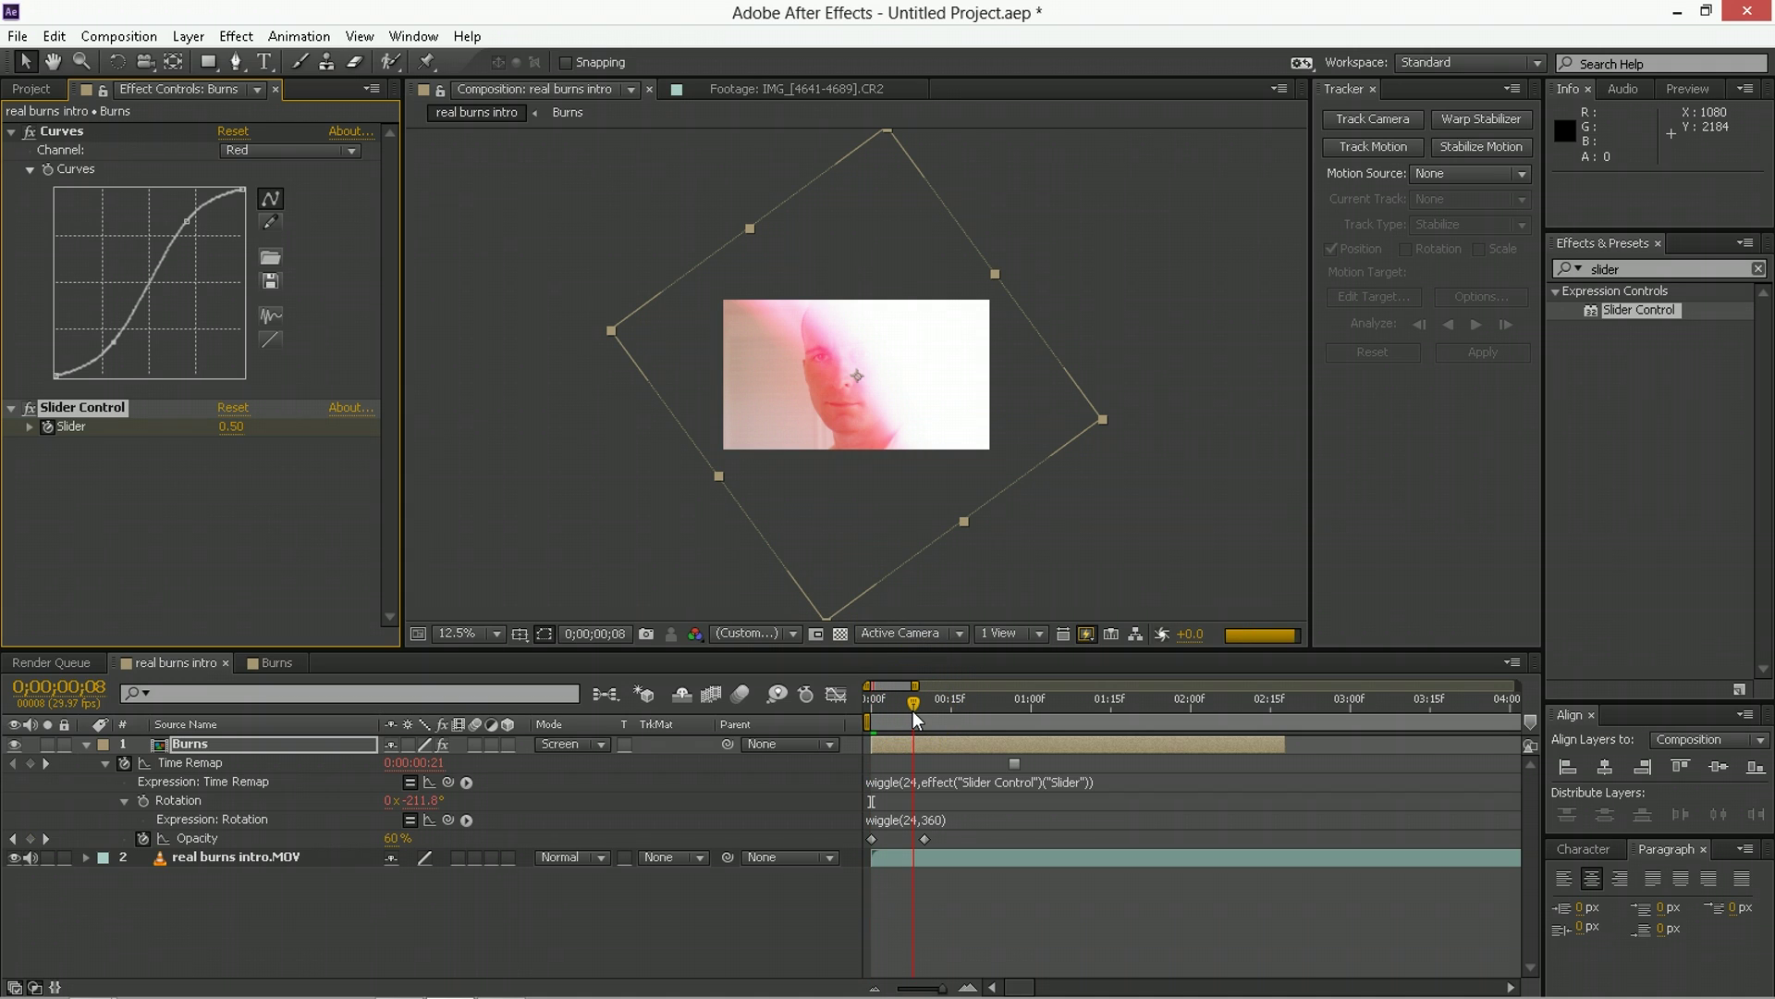
left_click(925, 707)
left_click(231, 426)
type("0")
key("Return")
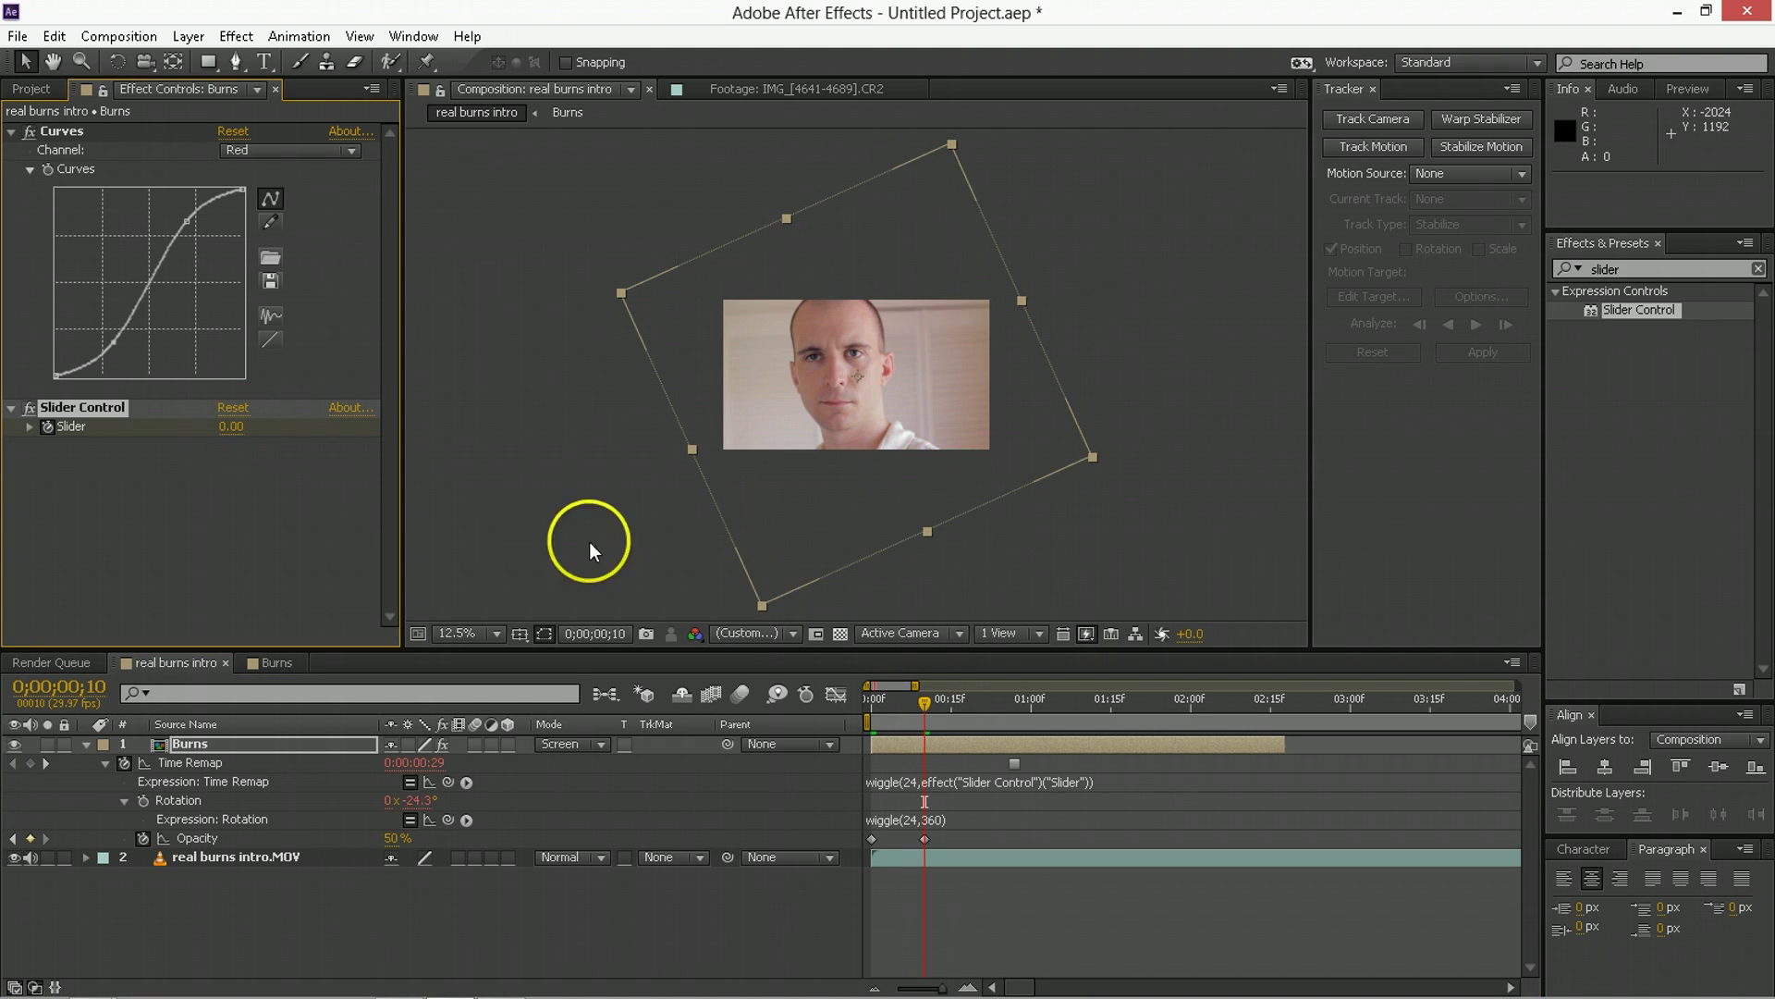
key("KP_0")
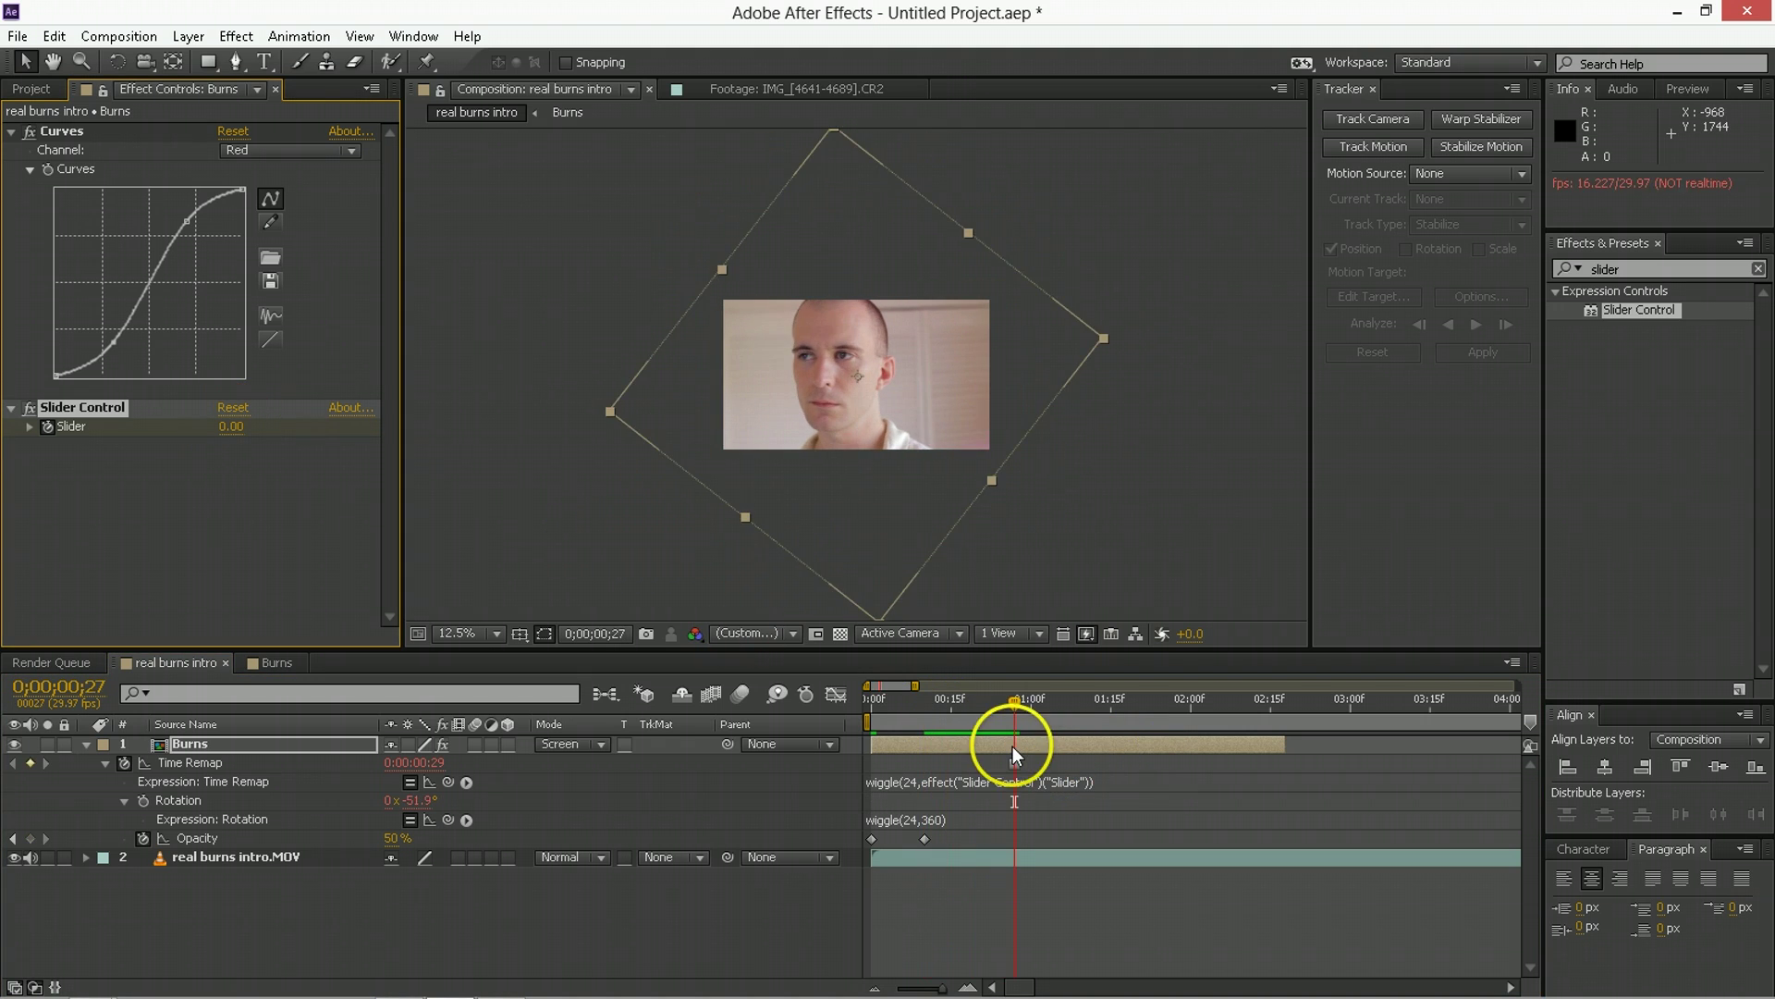
Link the Rotation wiggle's 360 amount to the Slider and return to the first frame.
left_click(941, 816)
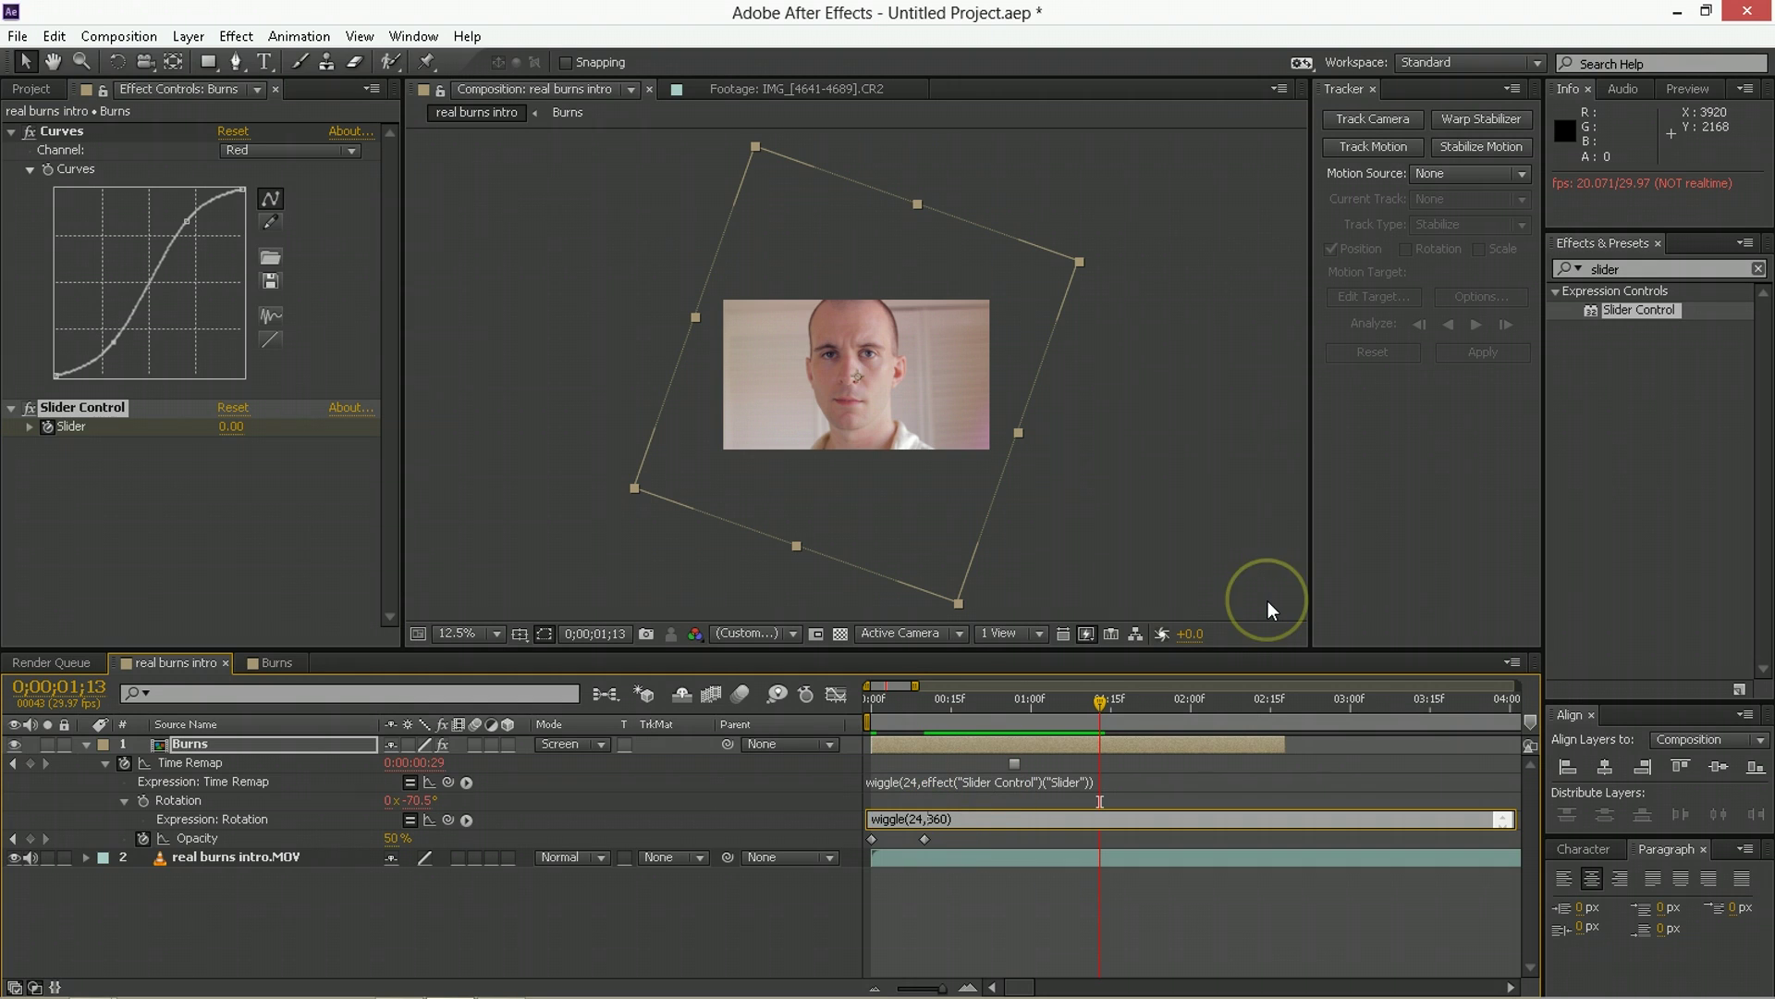
key("shift+Right")
key("shift+Right")
key("shift+Right")
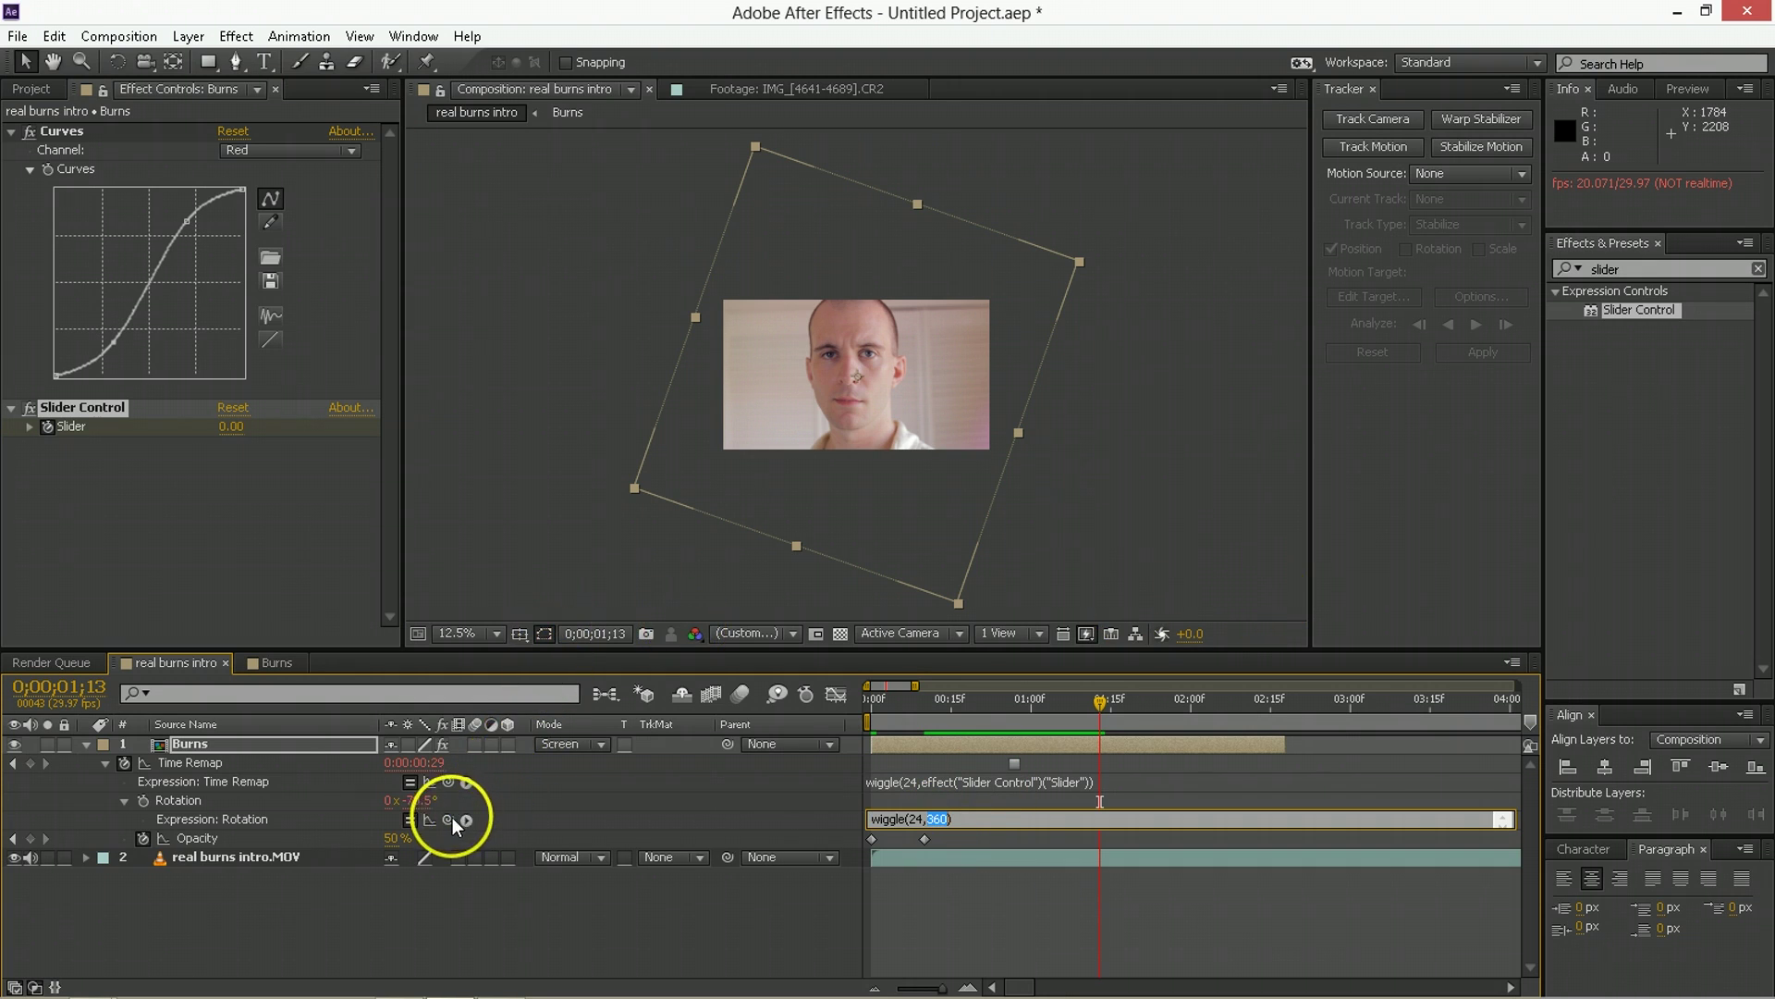
left_click_drag(452, 817, 71, 427)
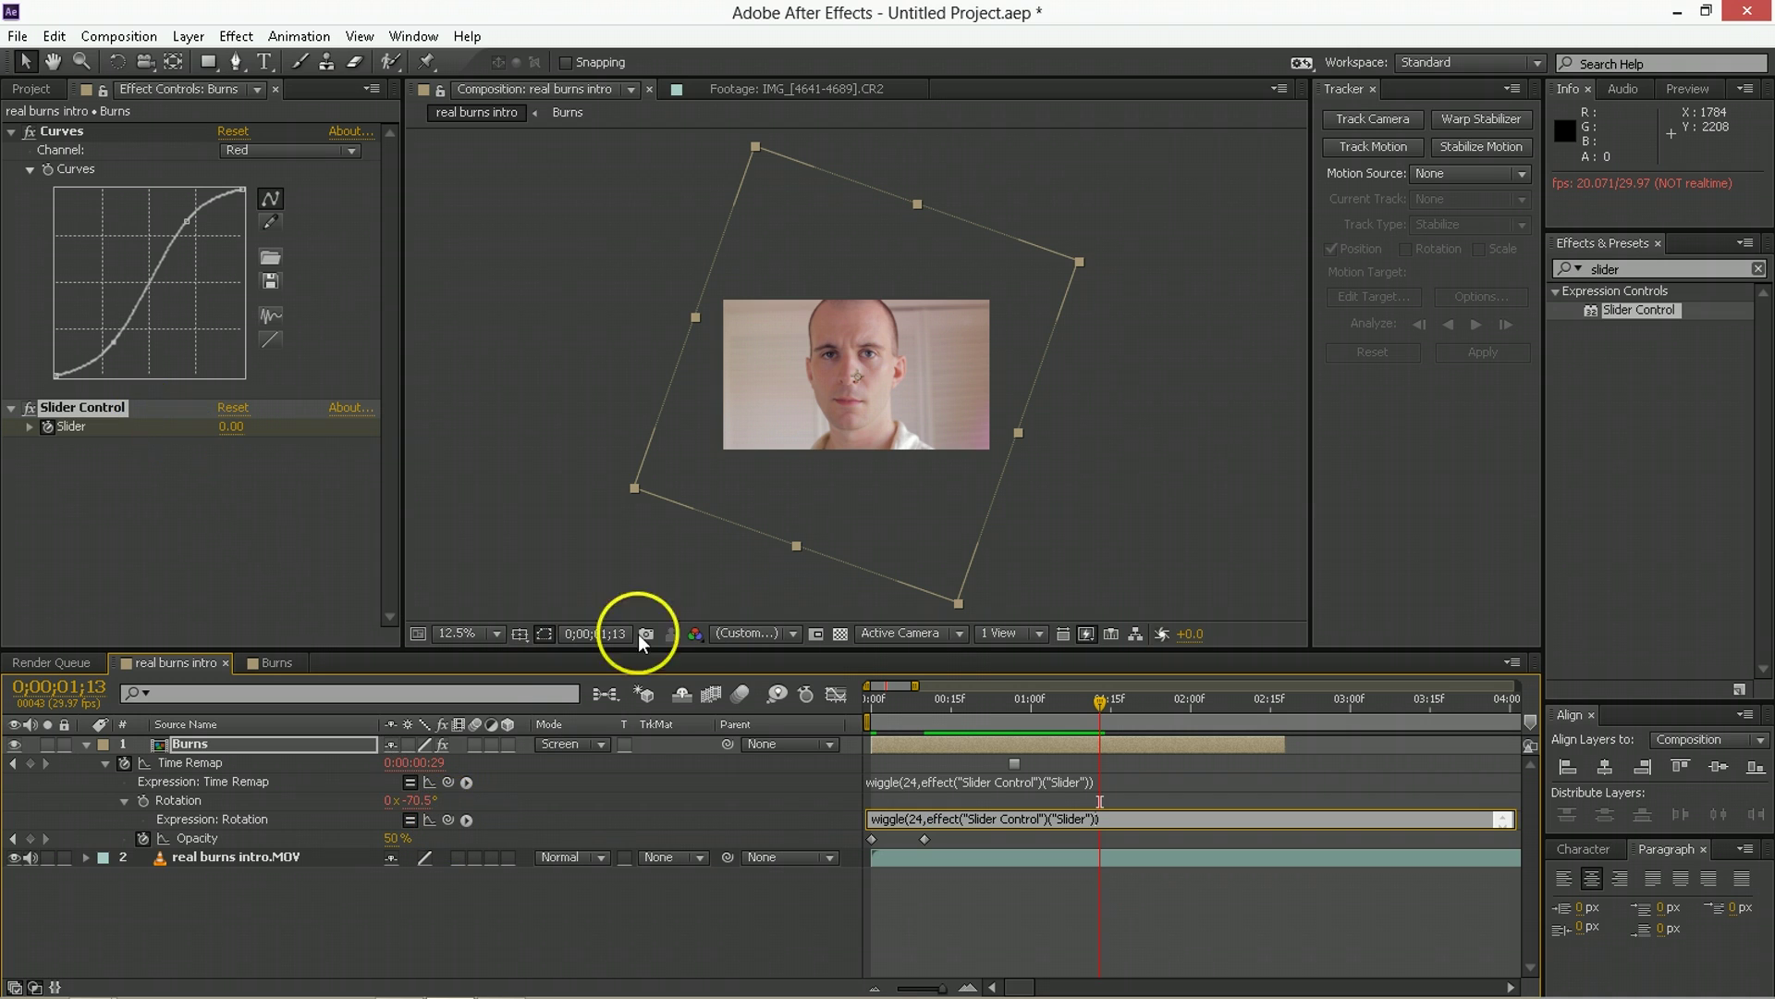
left_click(848, 717)
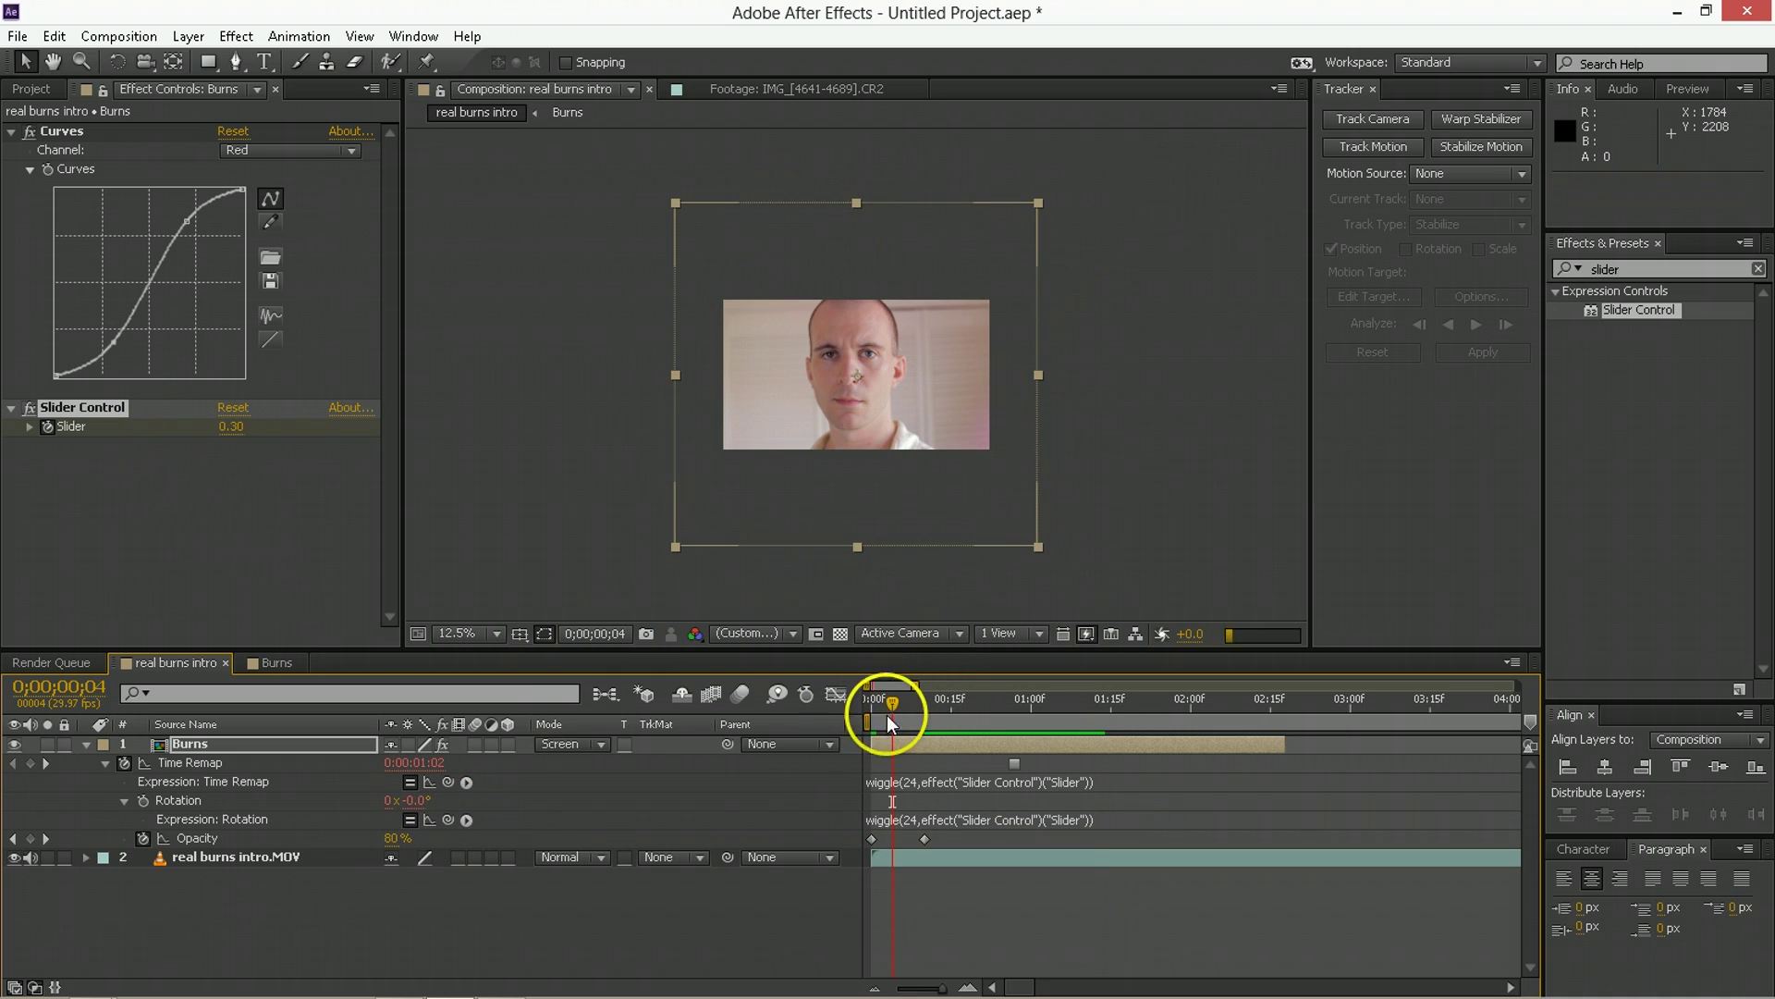
left_click_drag(885, 714, 851, 719)
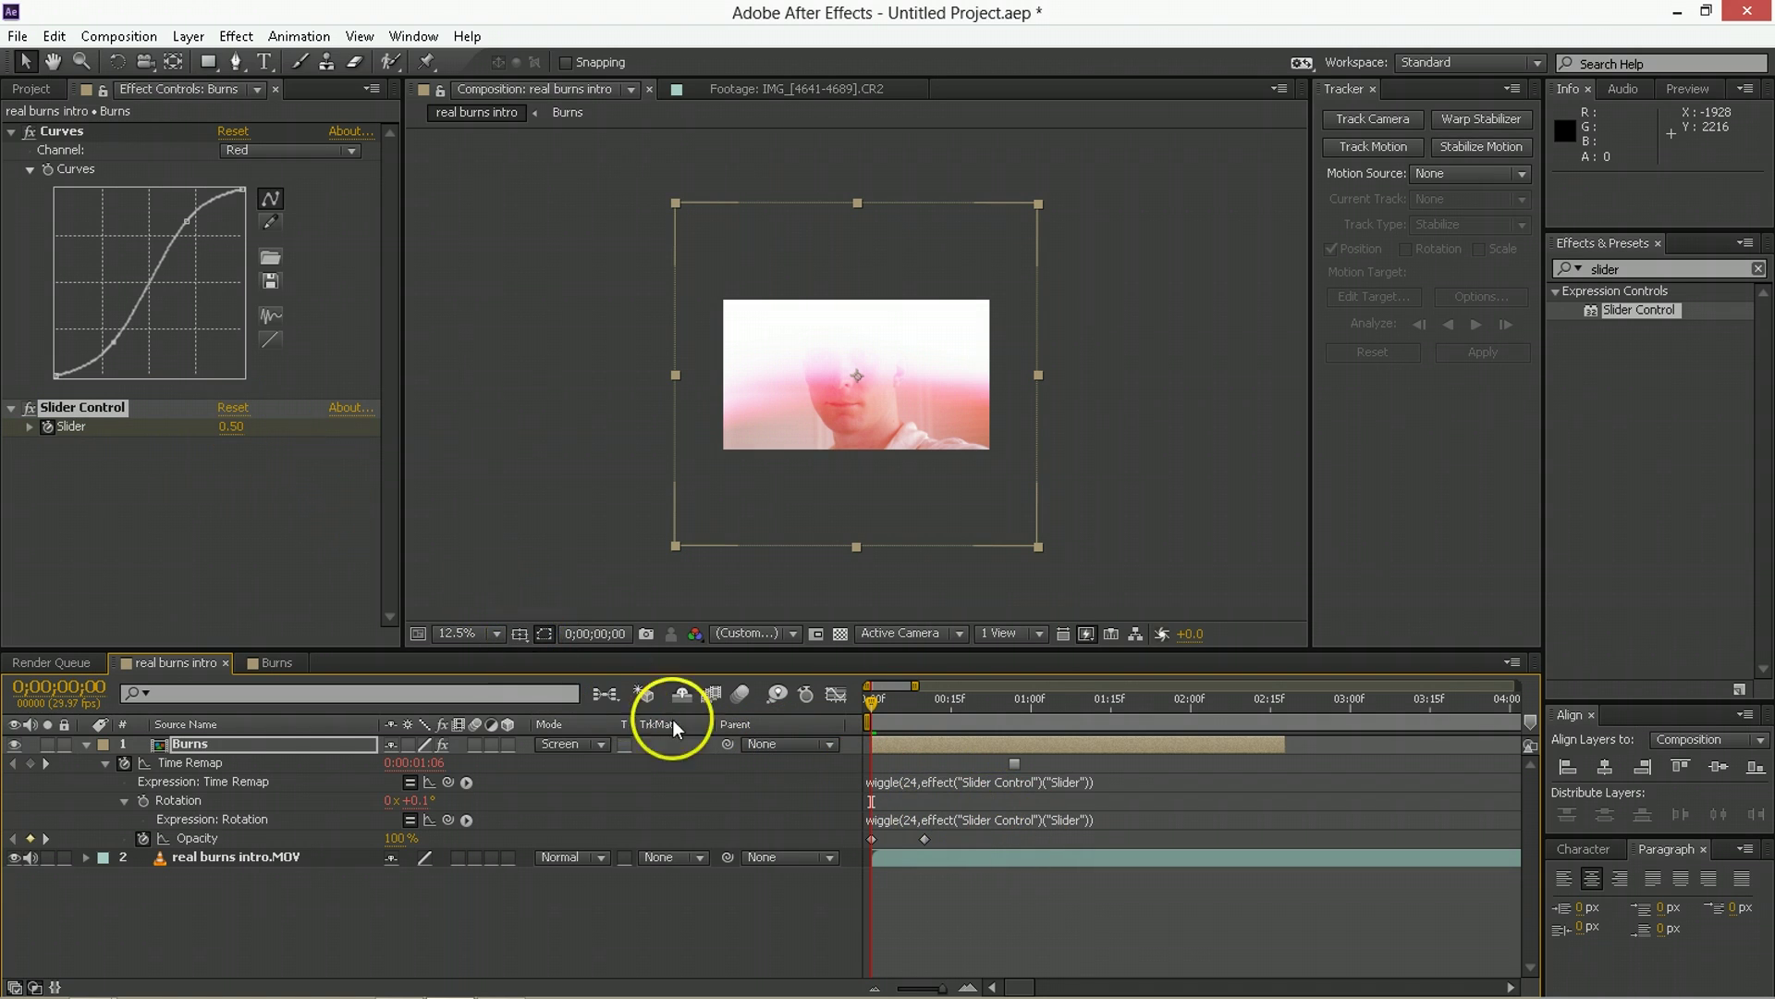
Append *360*2 to the Slider reference in the Rotation expression and check the spin.
left_click(1063, 819)
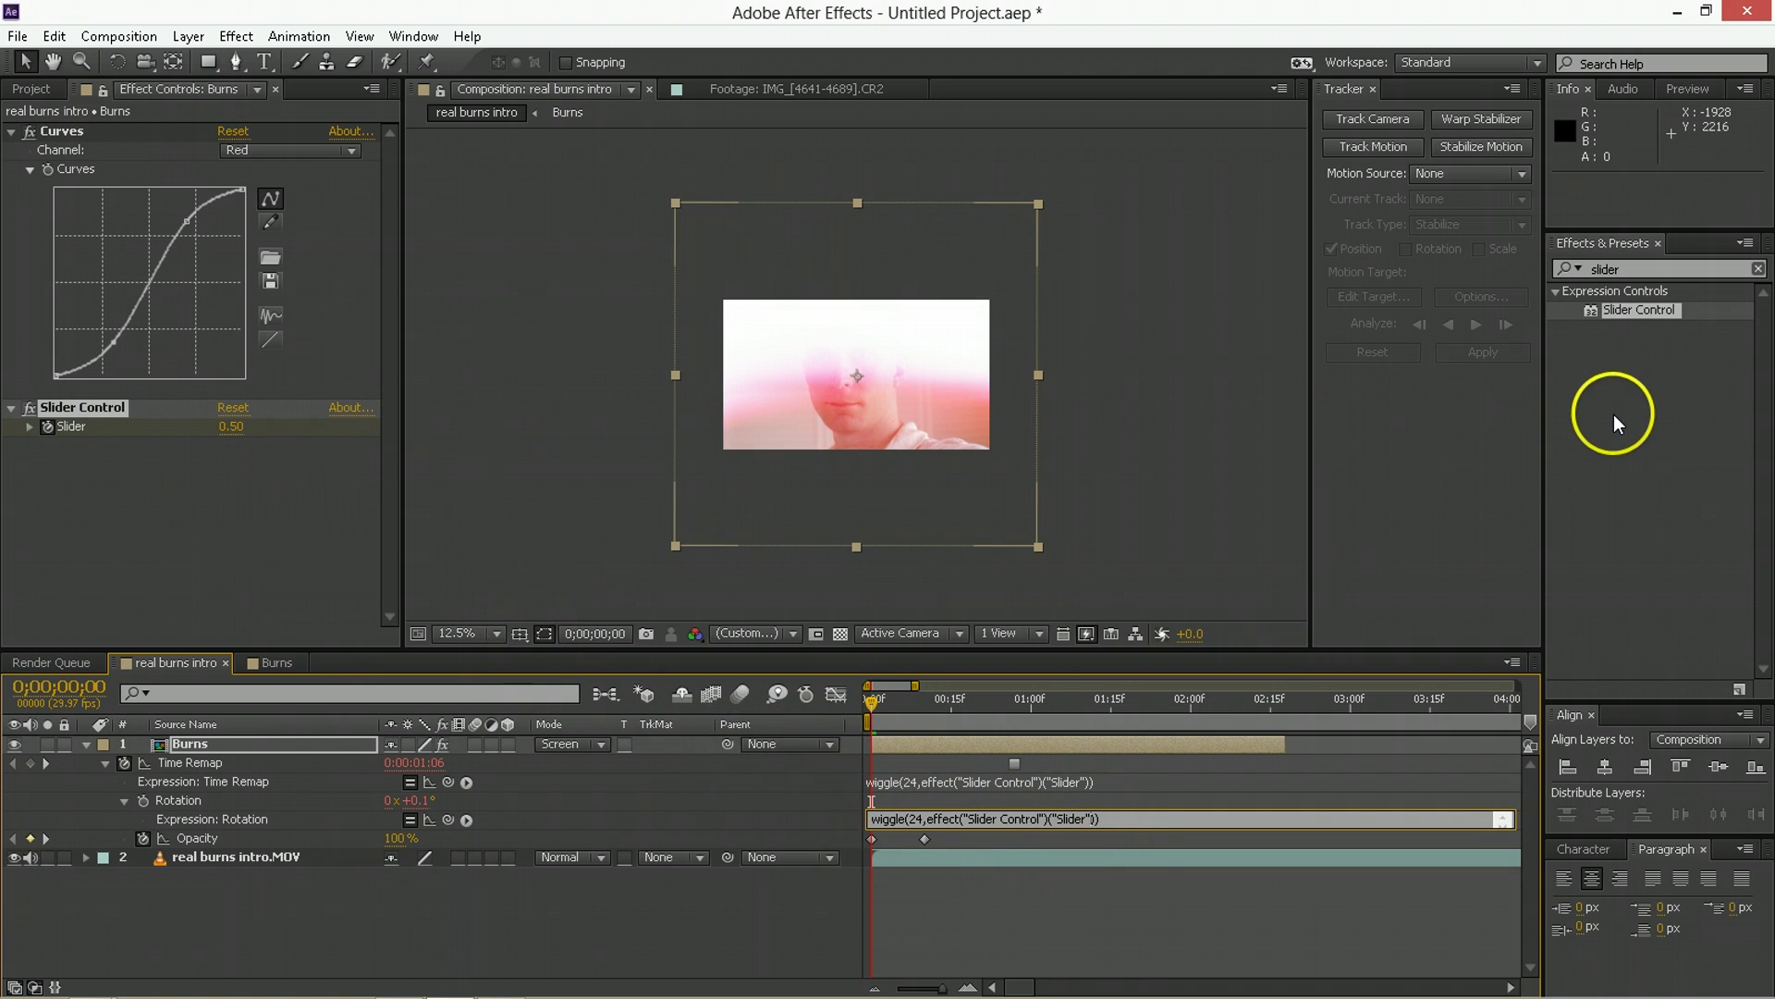
type("*")
type("360*2")
key("KP_Enter")
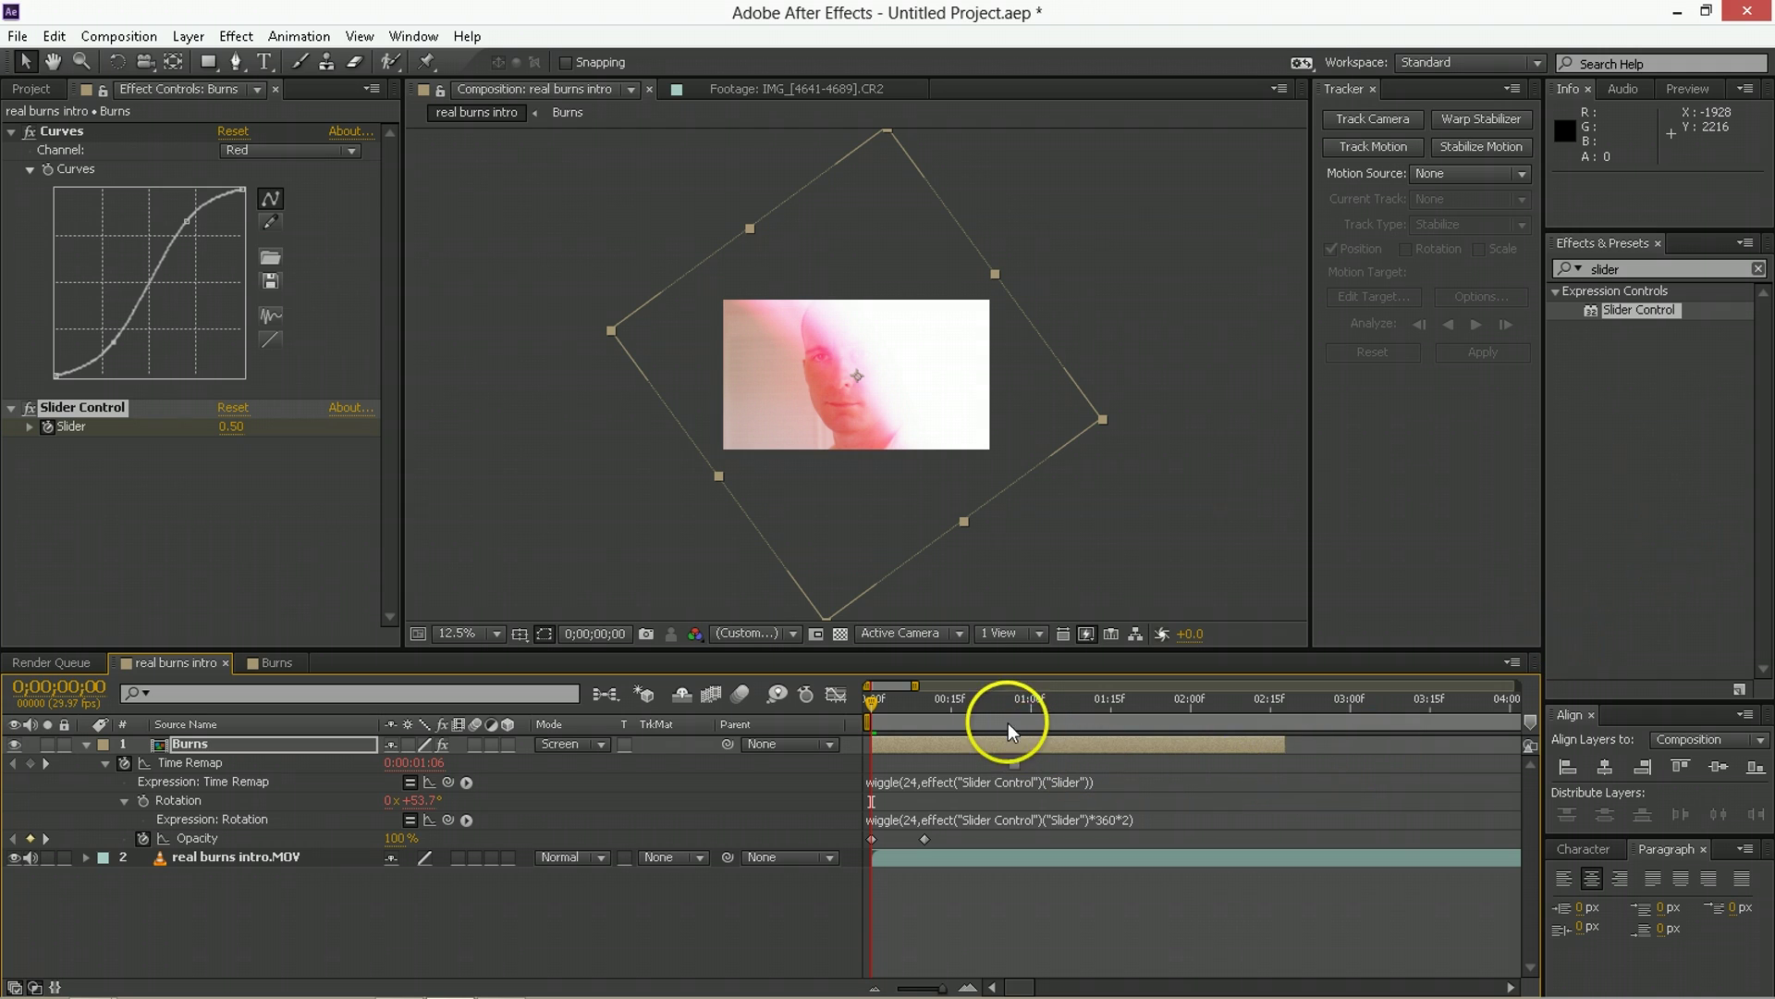
key("space")
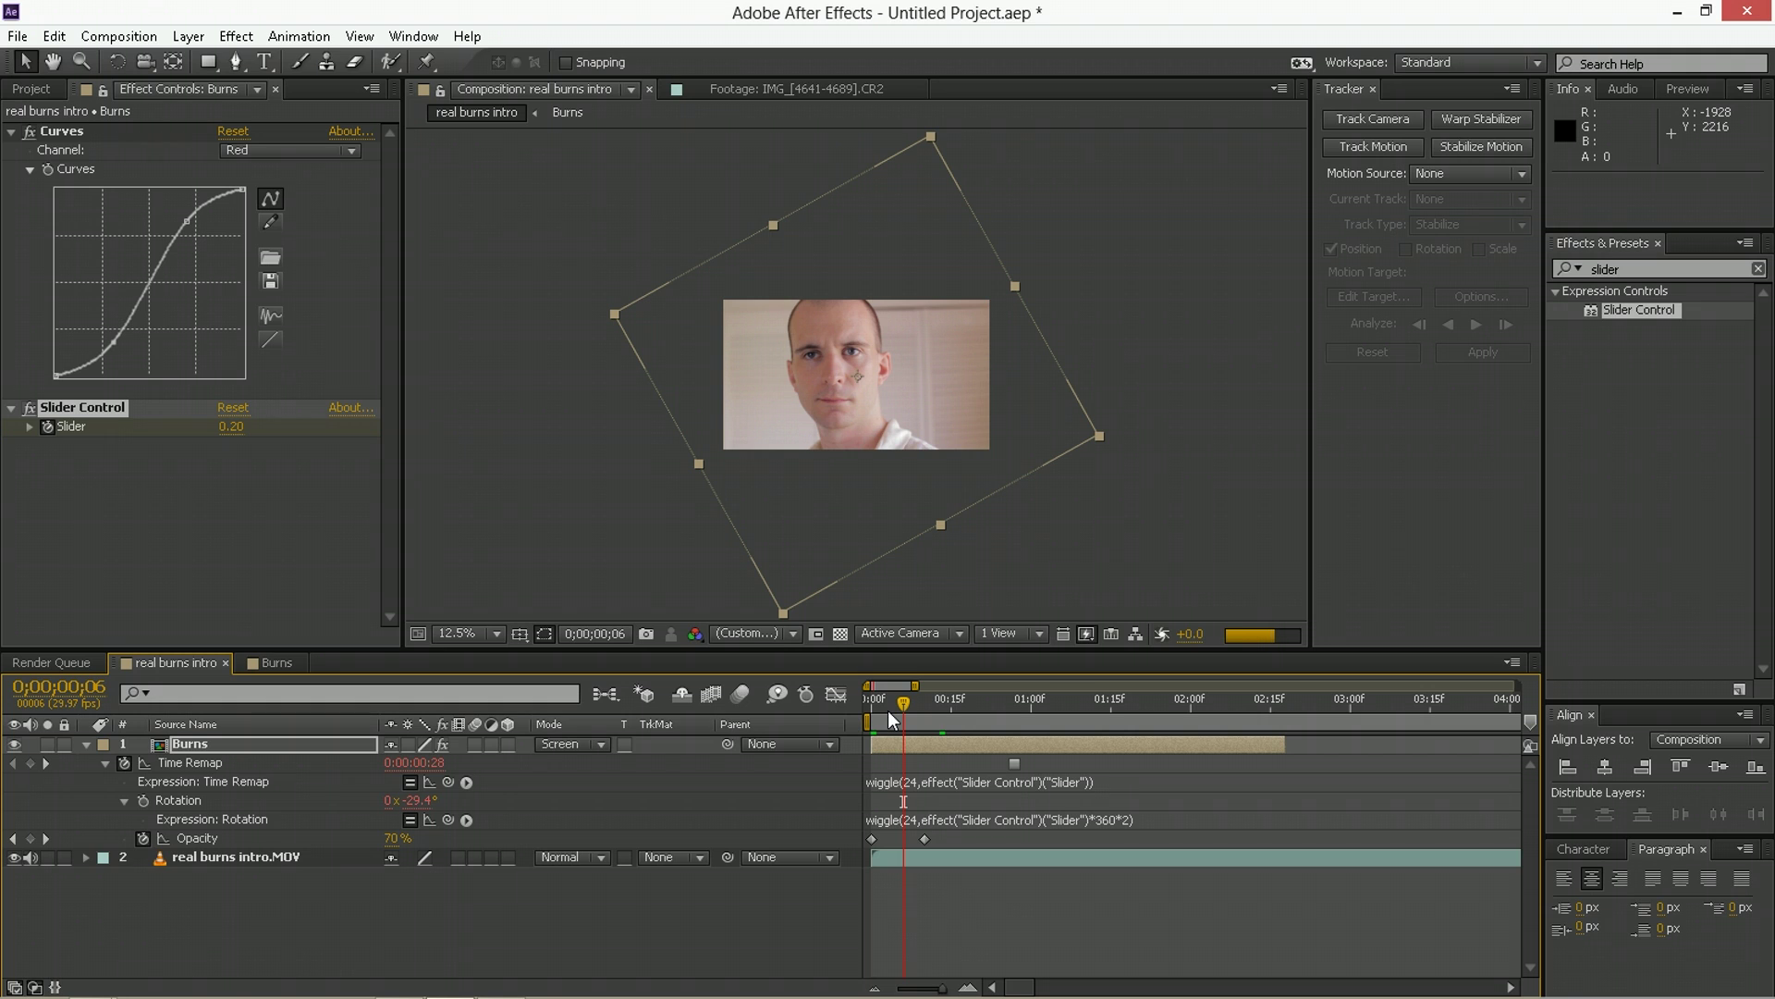
Move the Slider 0 and Opacity 50% keyframes from frame 10 to 0;00;00;13, then check frame 25.
key("u")
key("u")
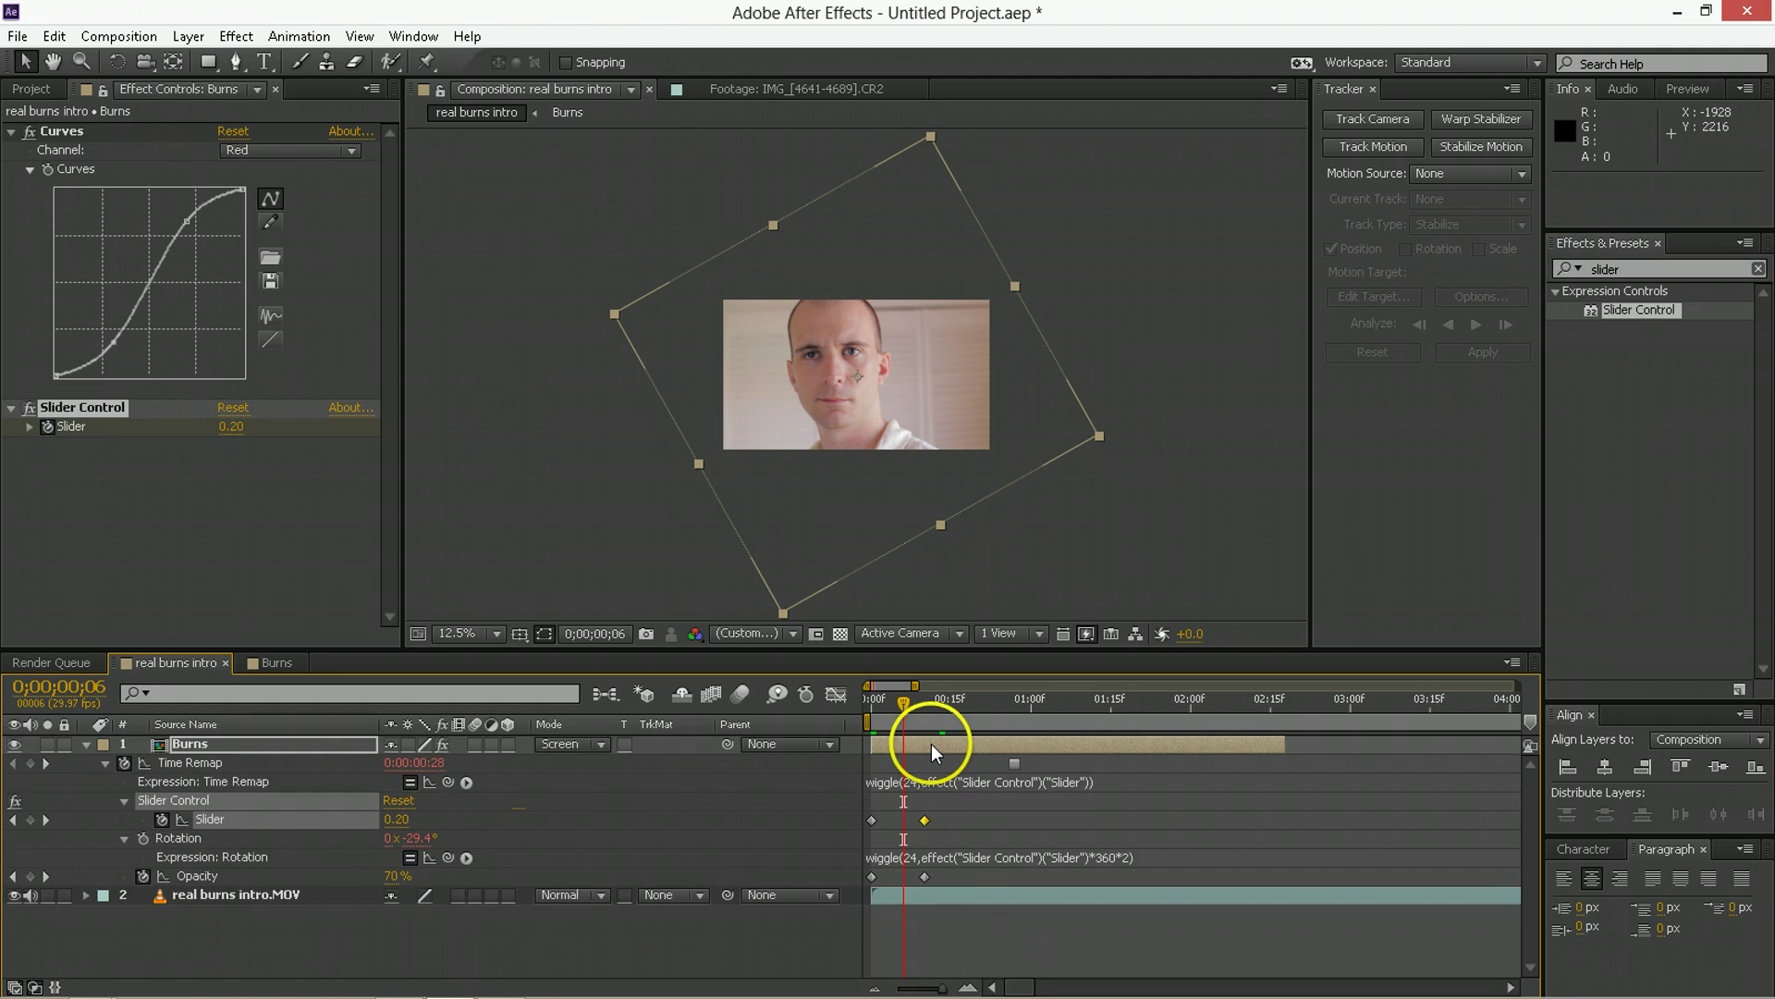
left_click(925, 875, "shift")
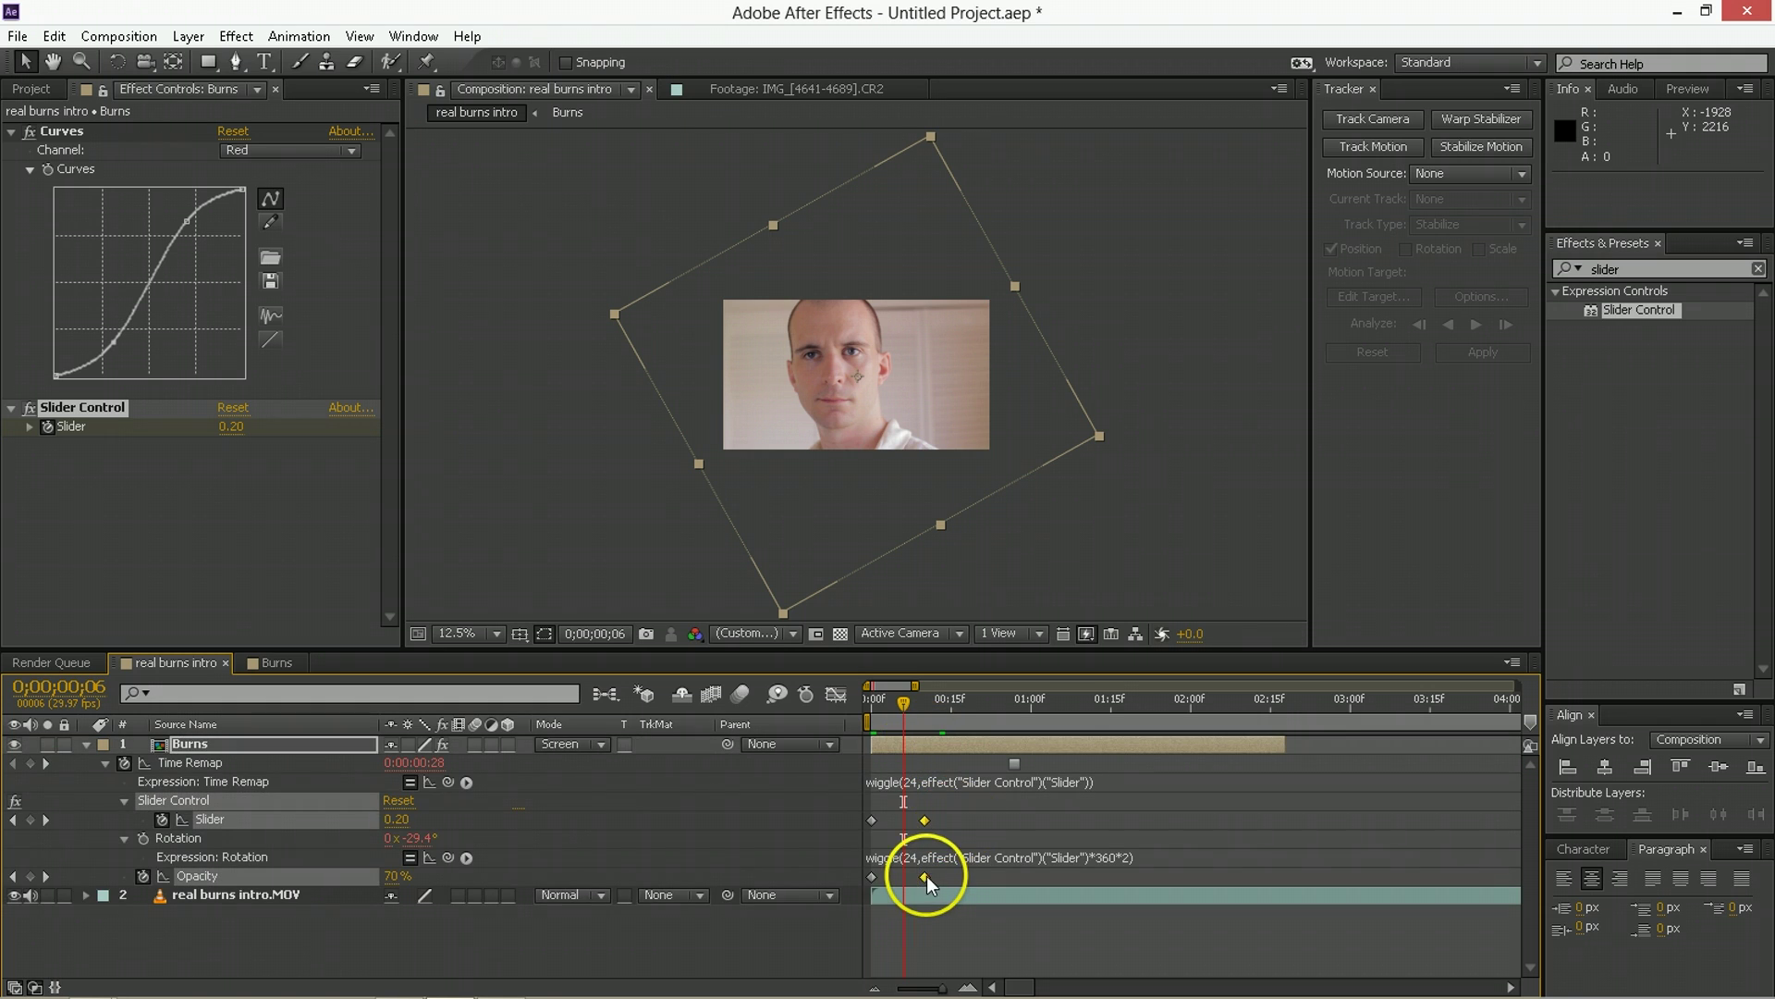
left_click_drag(926, 874, 956, 745)
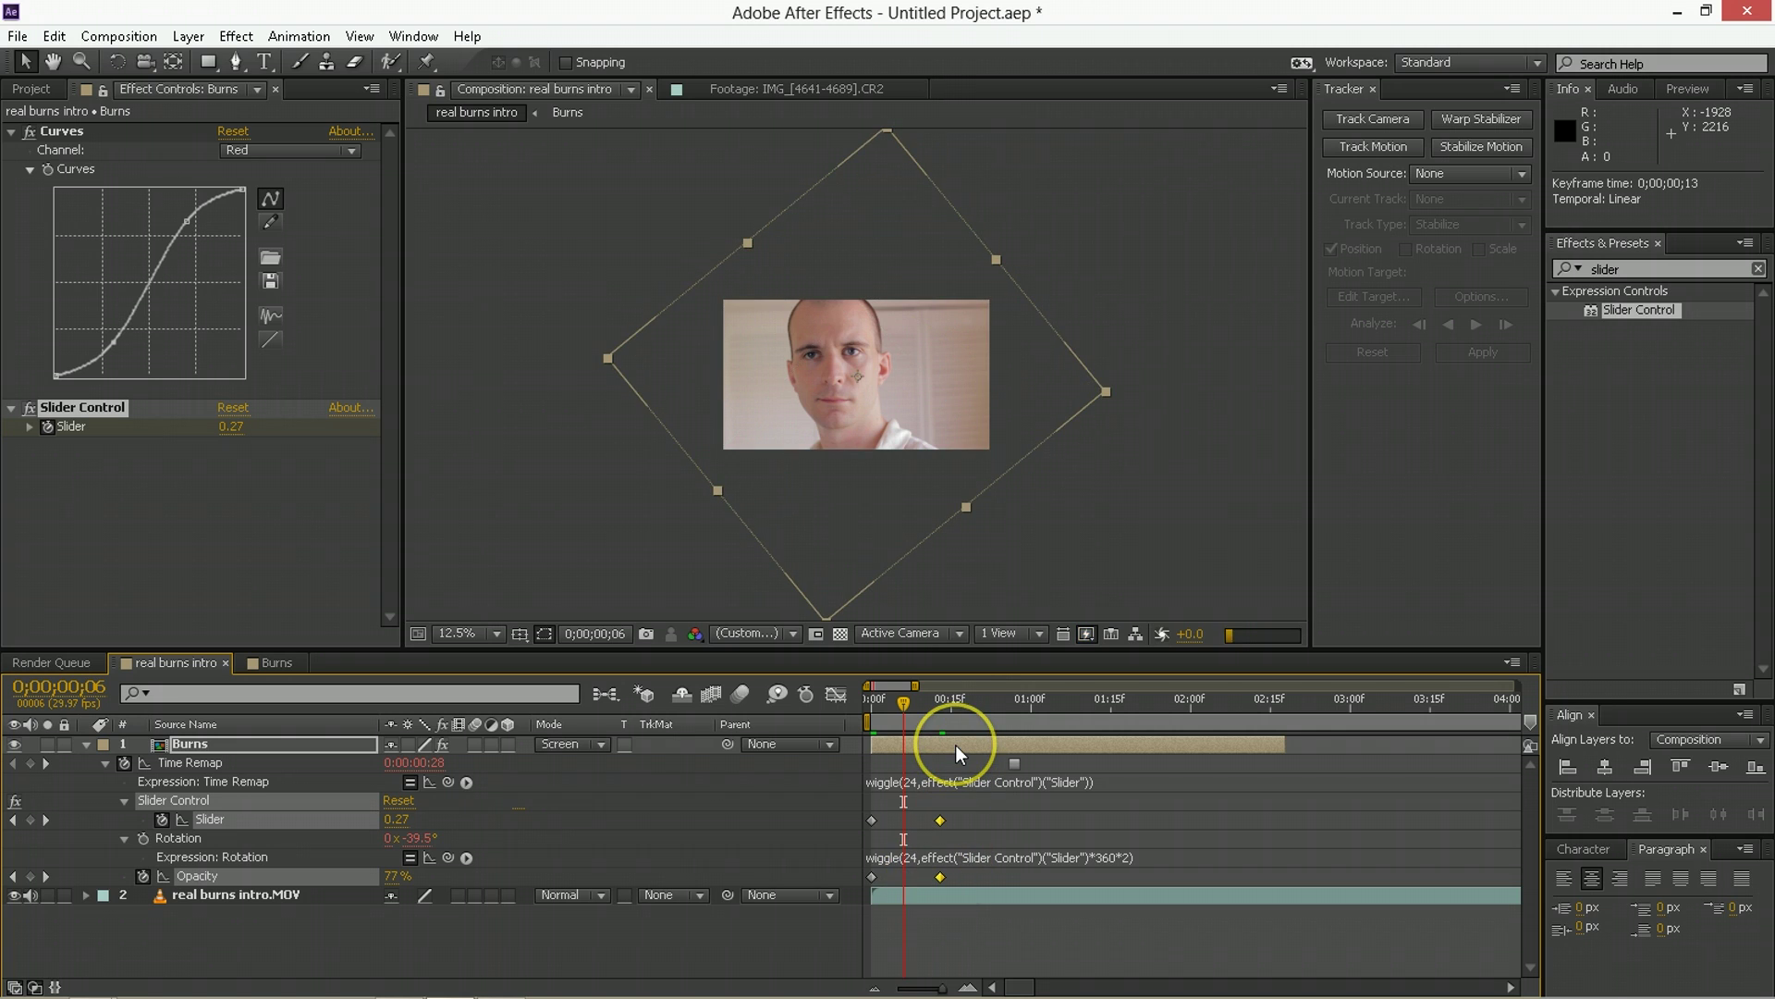
left_click(986, 710)
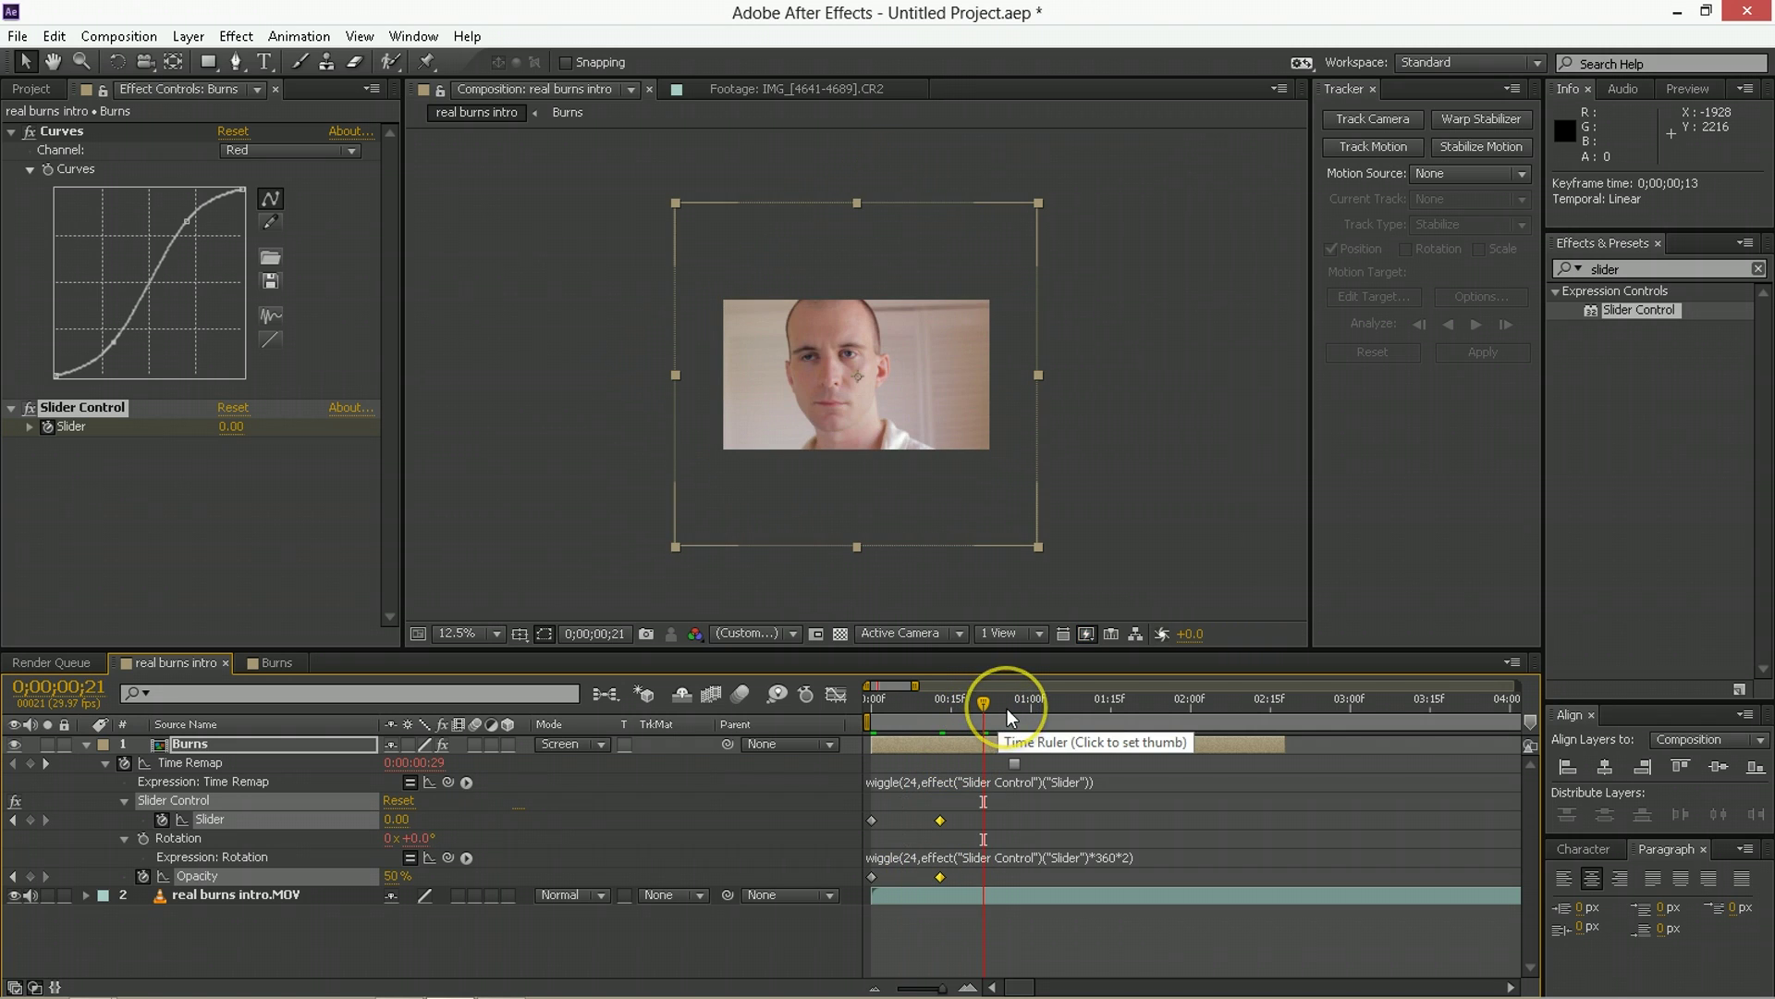
left_click(1007, 708)
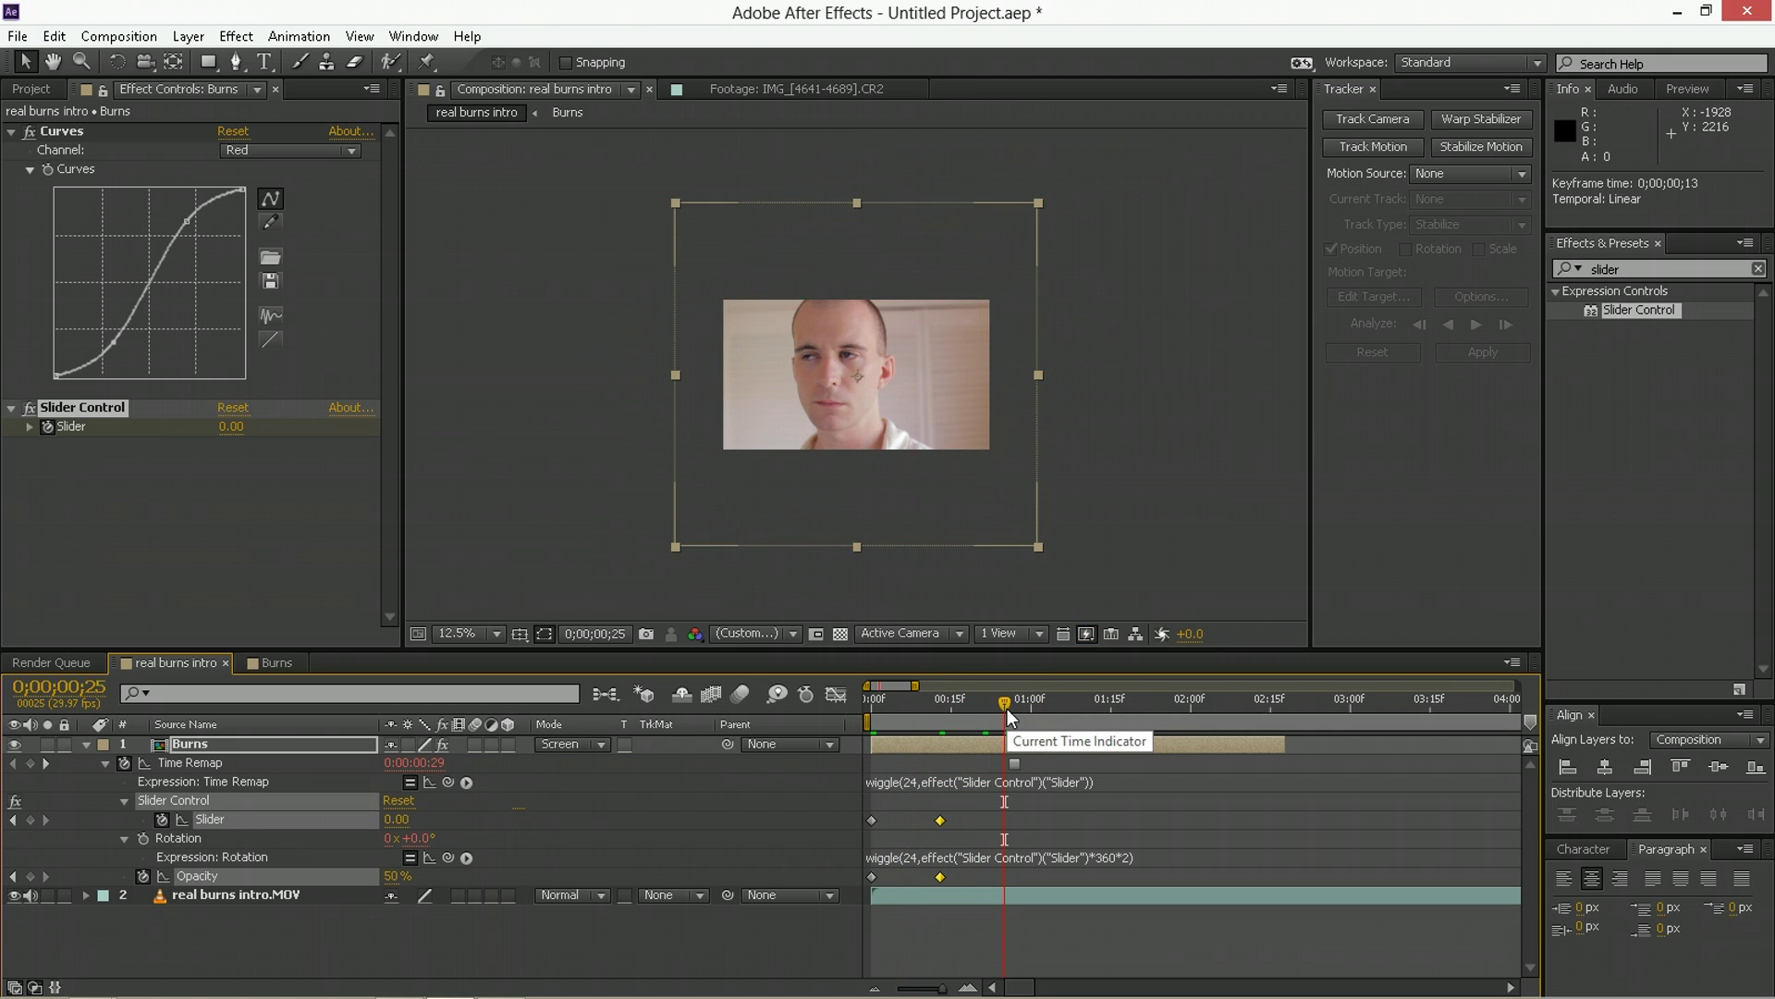
left_click(867, 408)
key("period")
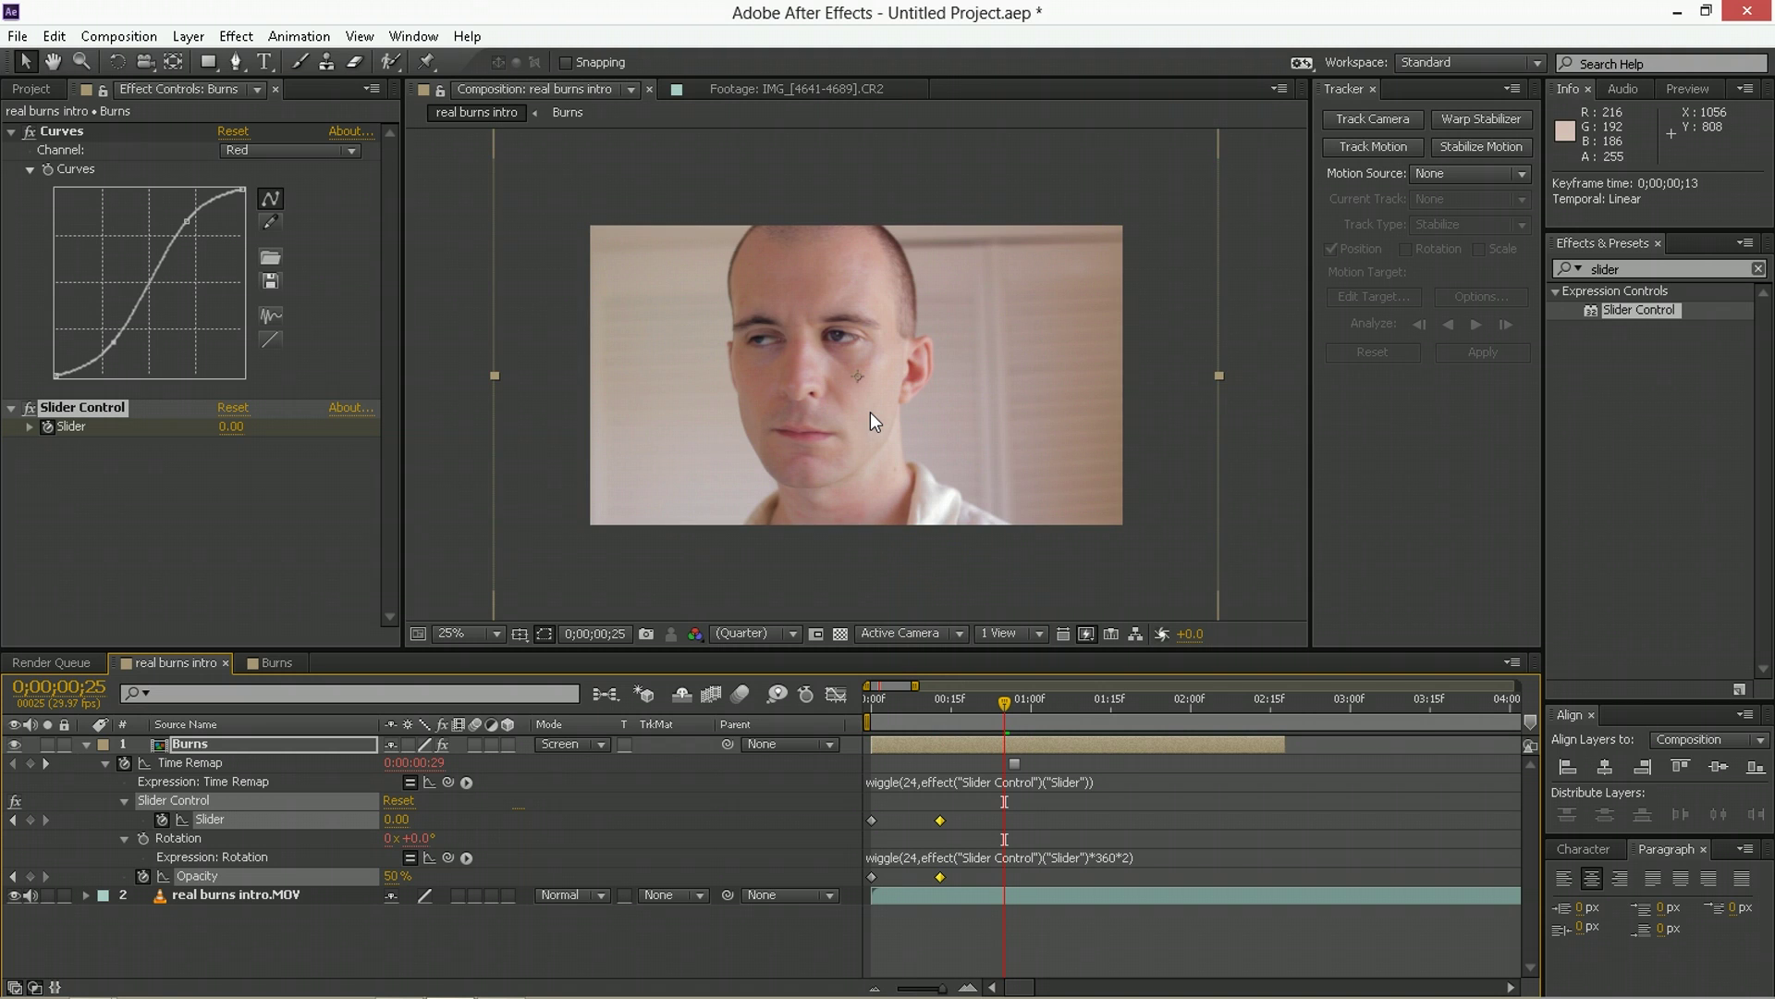
Preview the animation, then return the playhead to the first frame.
key("KP_0")
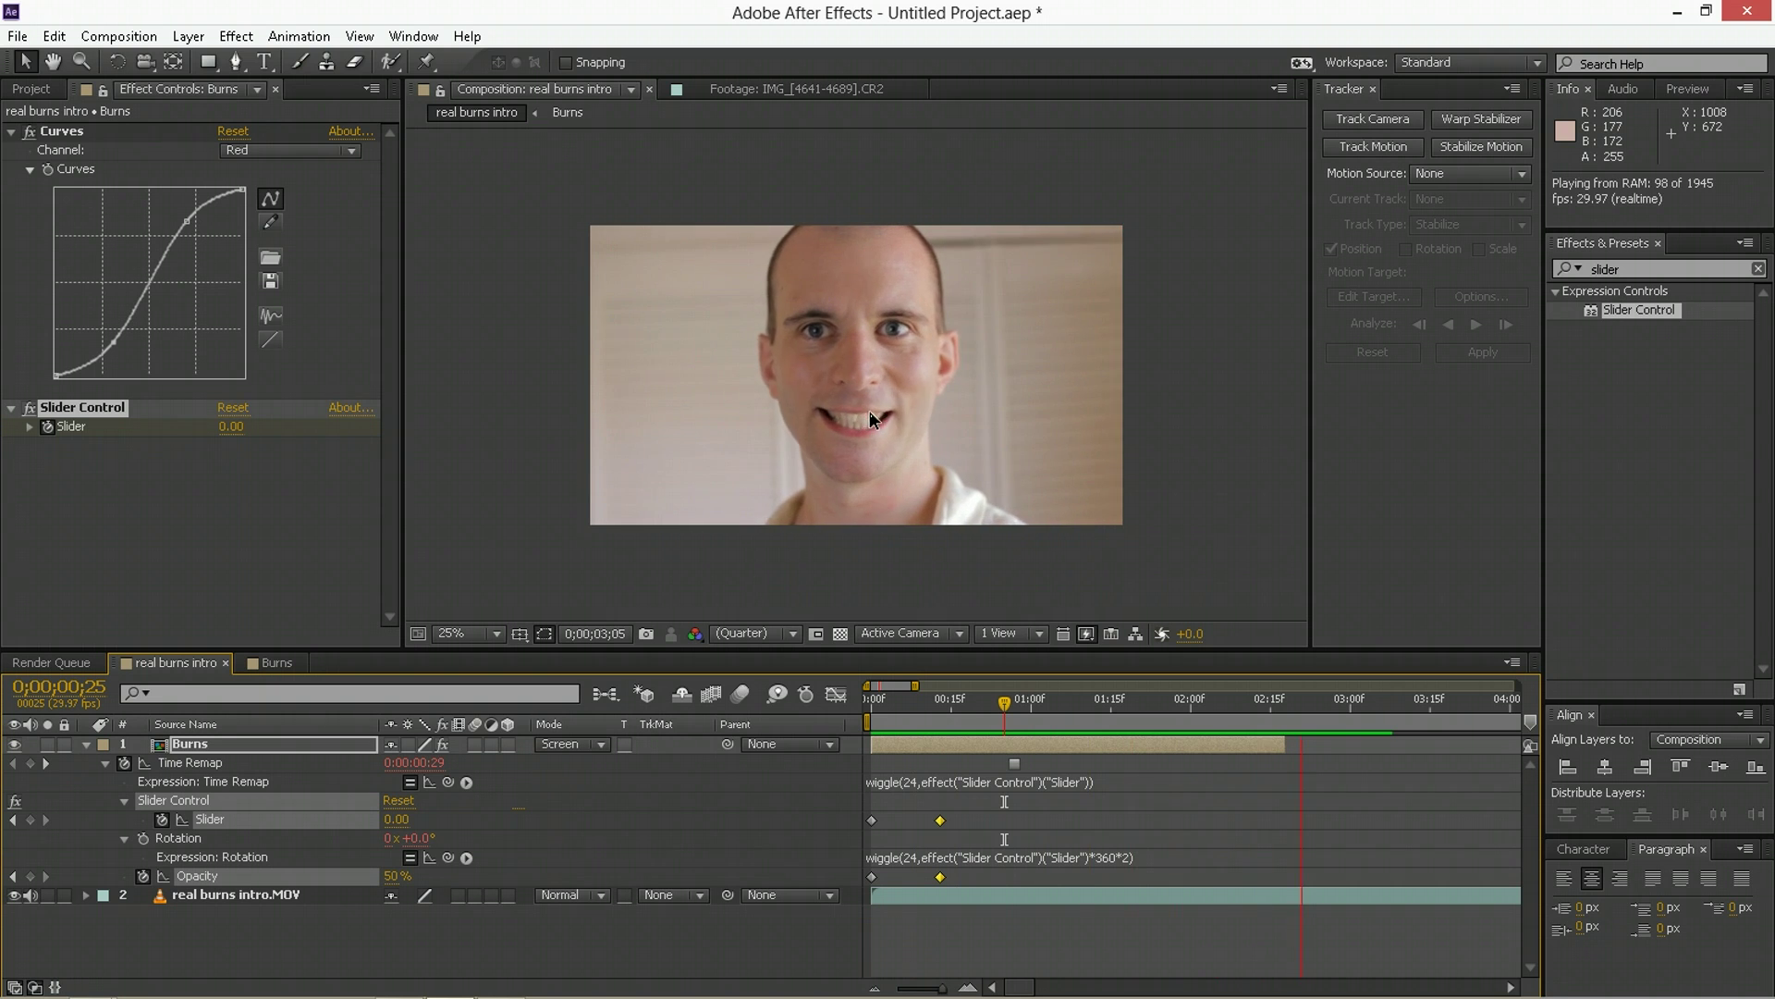
key("space")
left_click_drag(926, 694, 886, 711)
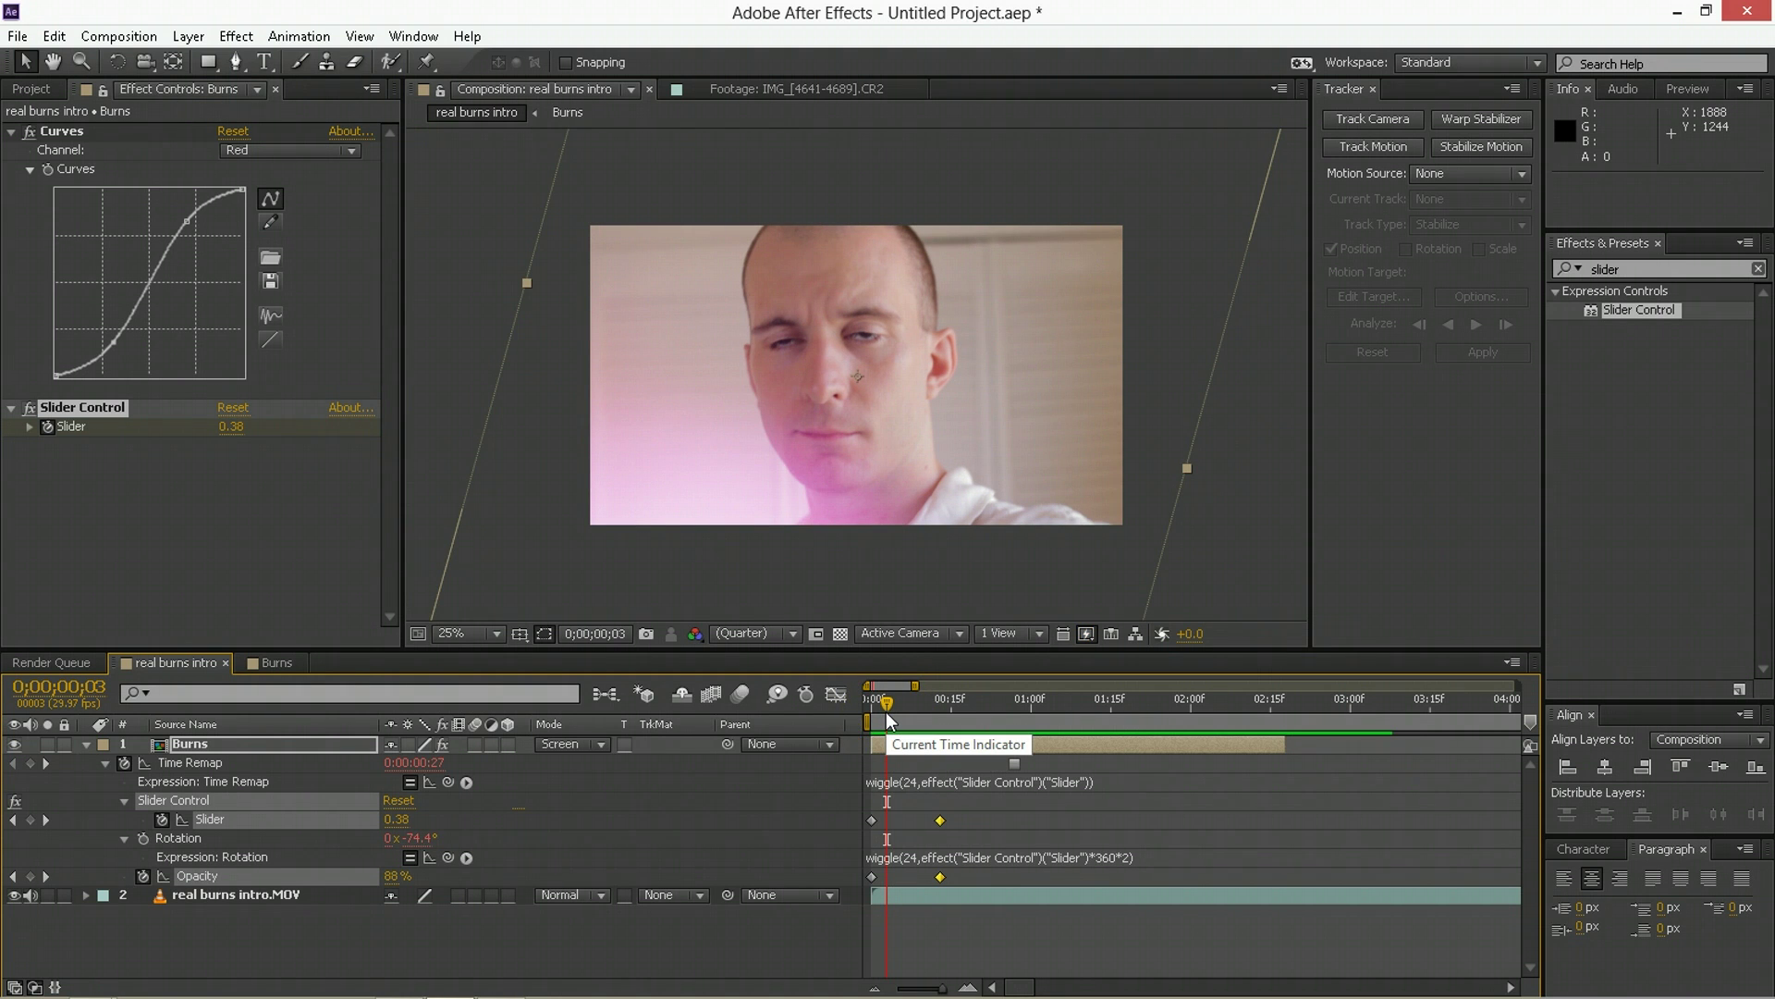
left_click(1042, 820)
left_click(695, 766)
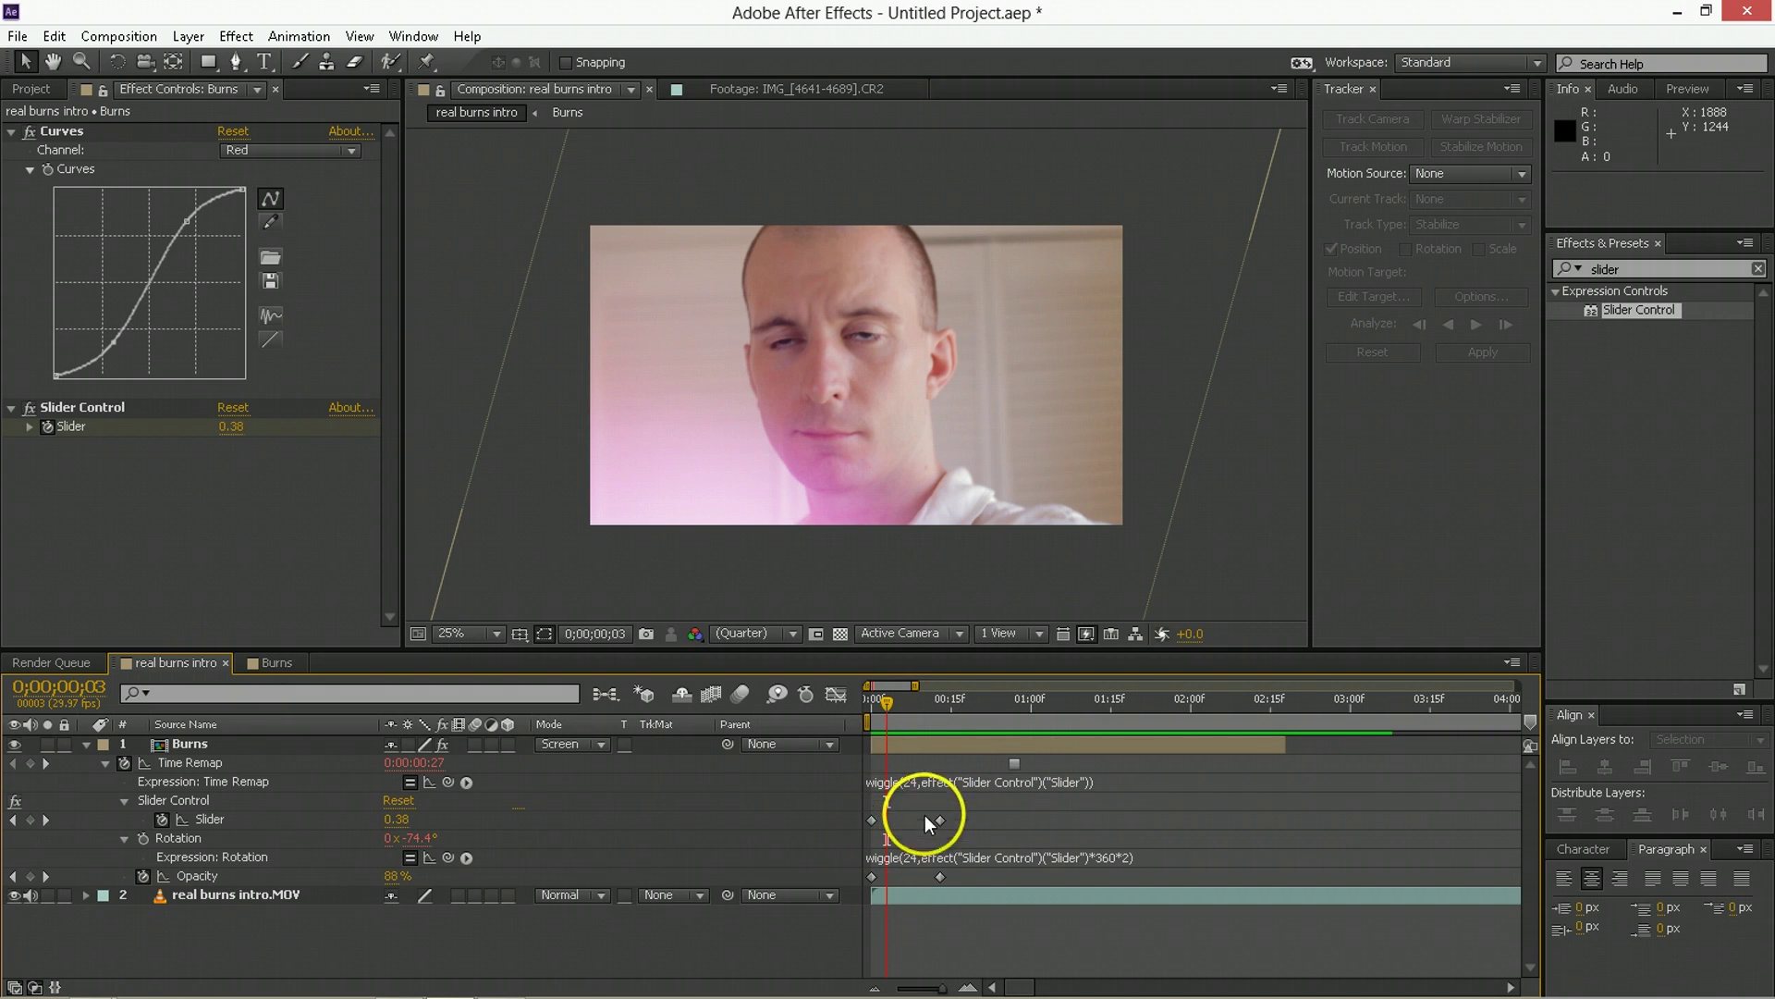
left_click_drag(886, 712, 862, 720)
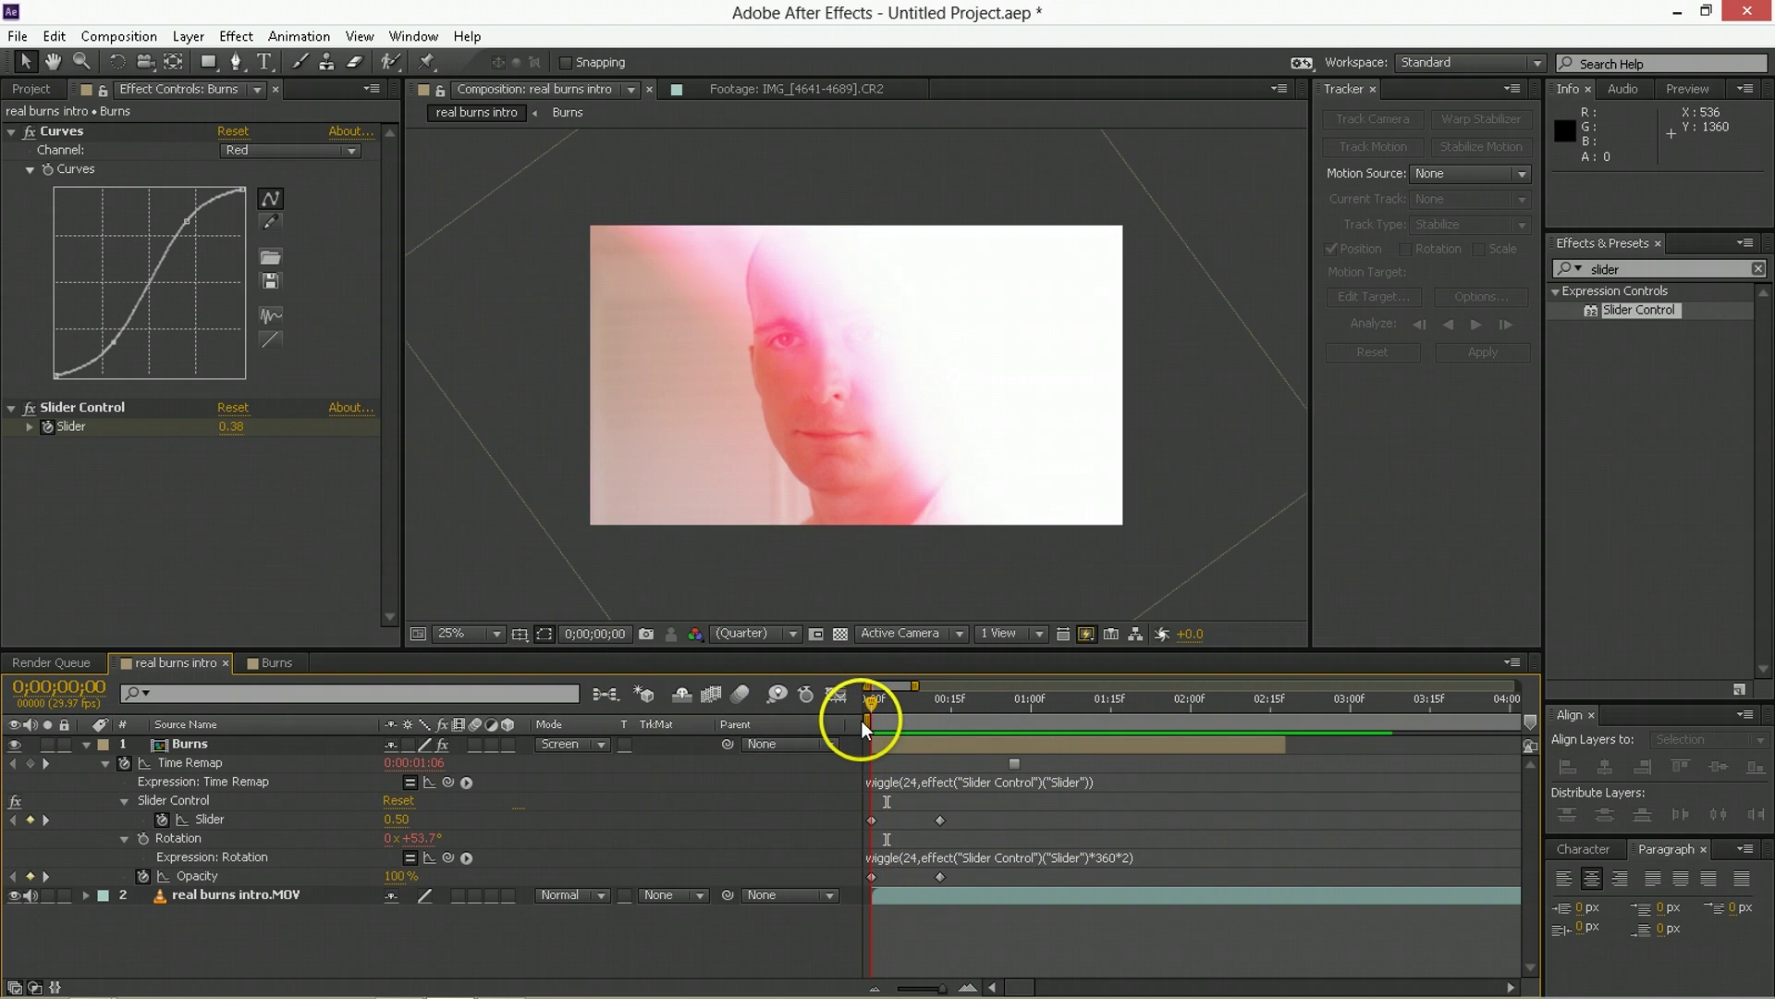
Change the opening Slider keyframe to 1.00 and open the Burns precomp.
left_click(237, 431)
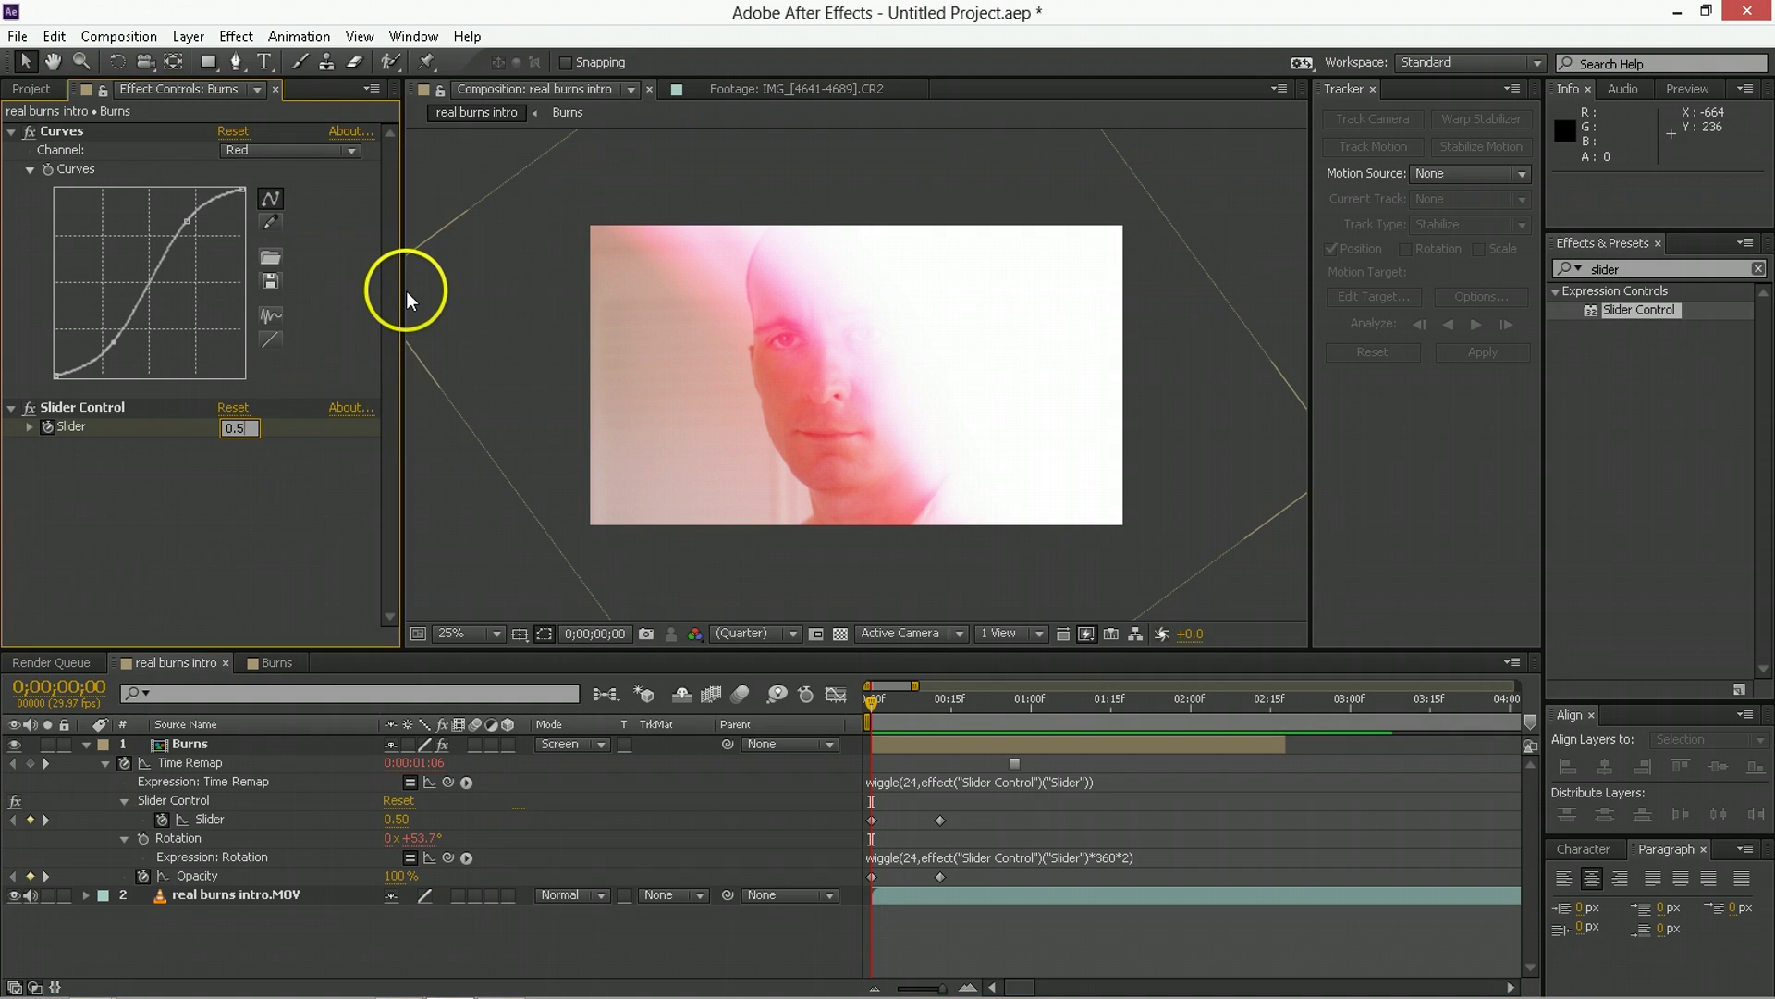
type("0.")
key("Return")
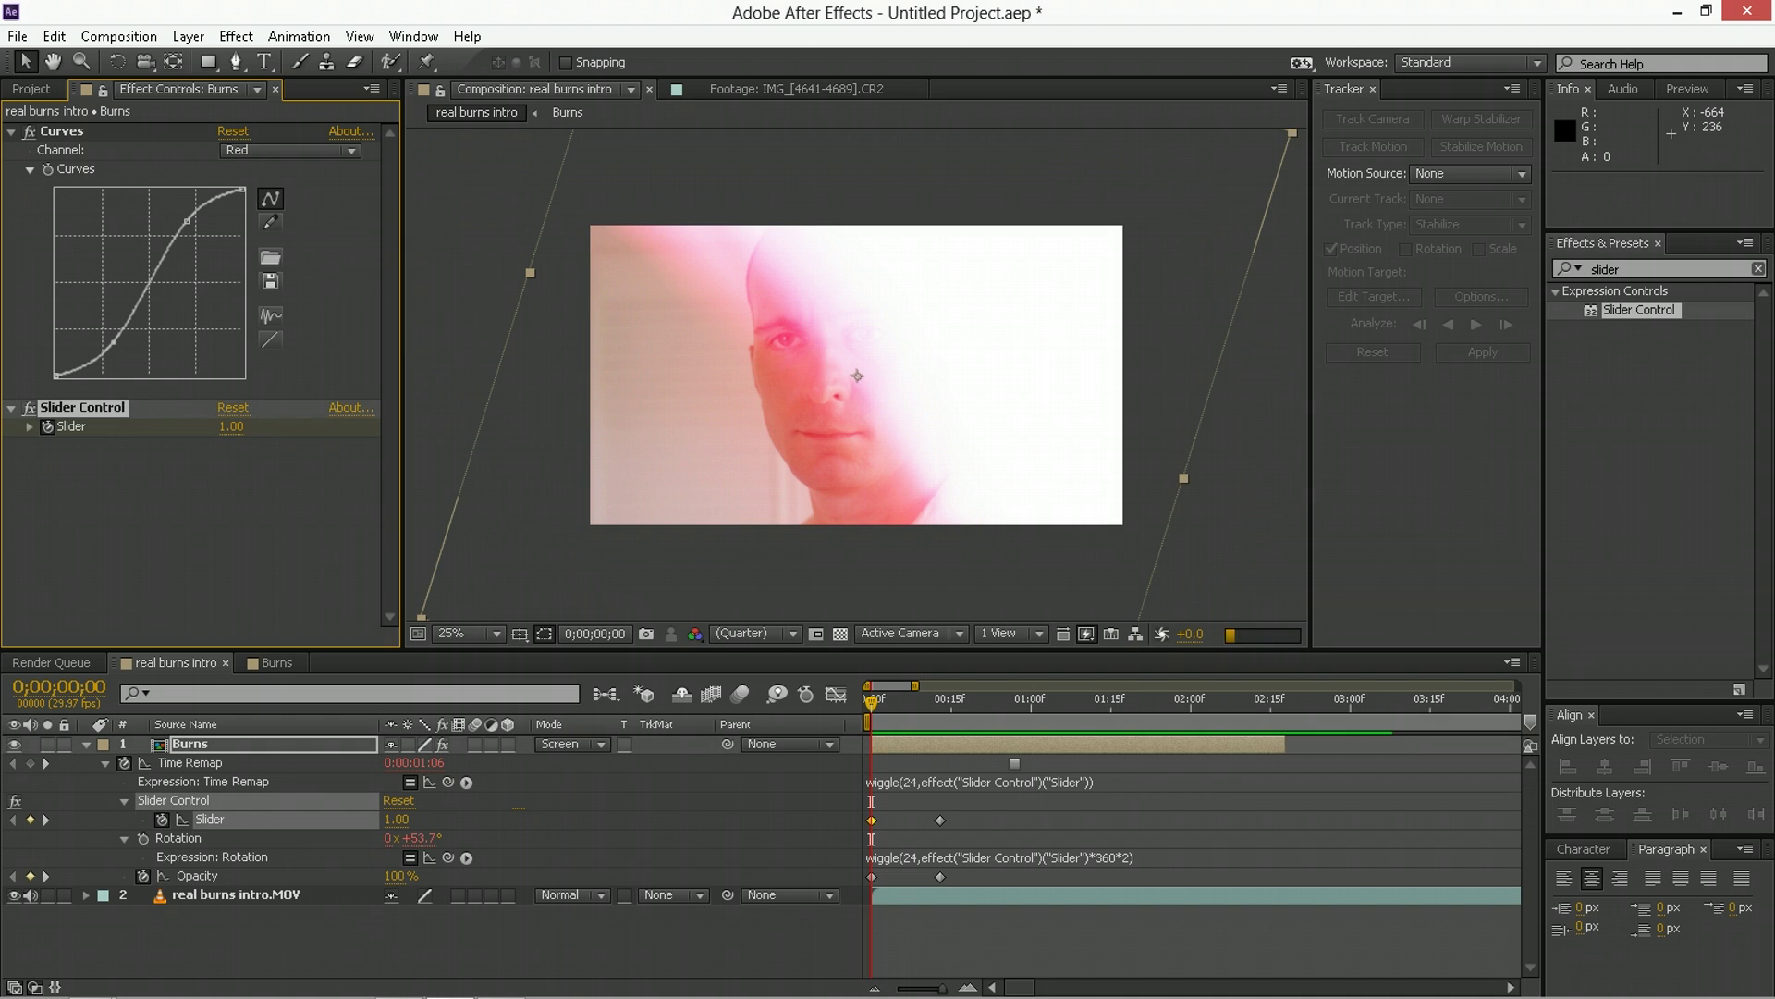
left_click(1039, 848)
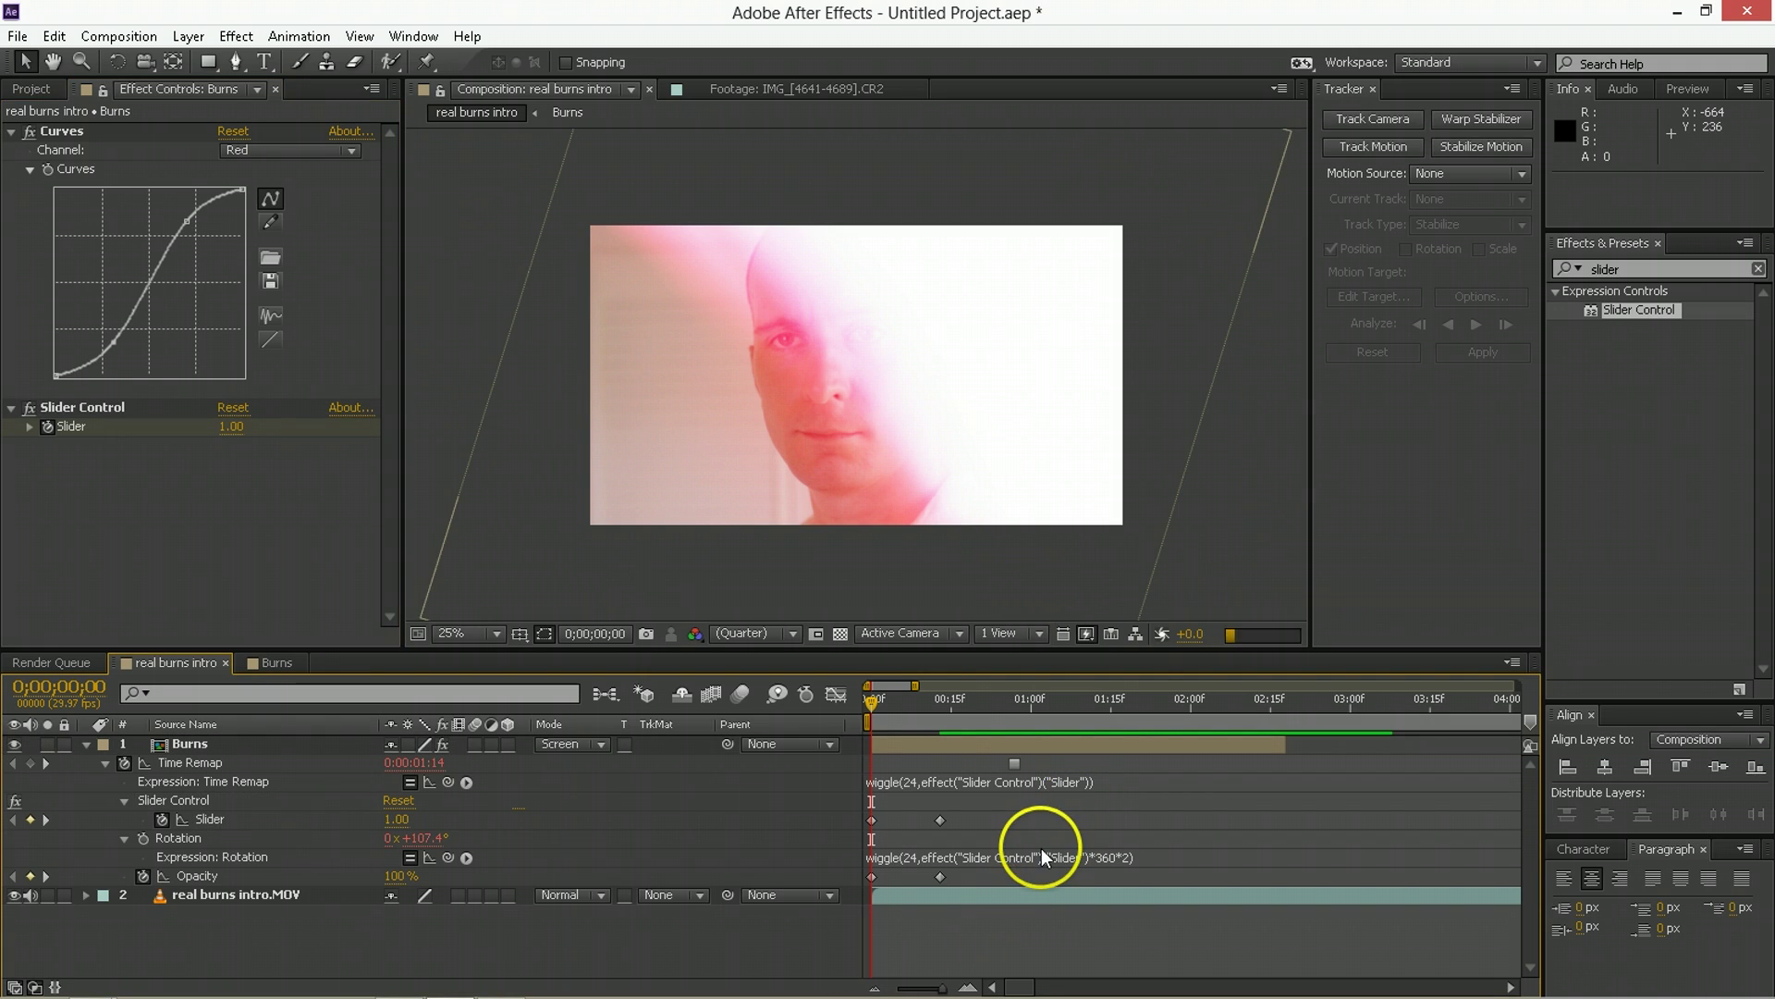
left_click(885, 706)
left_click(971, 745)
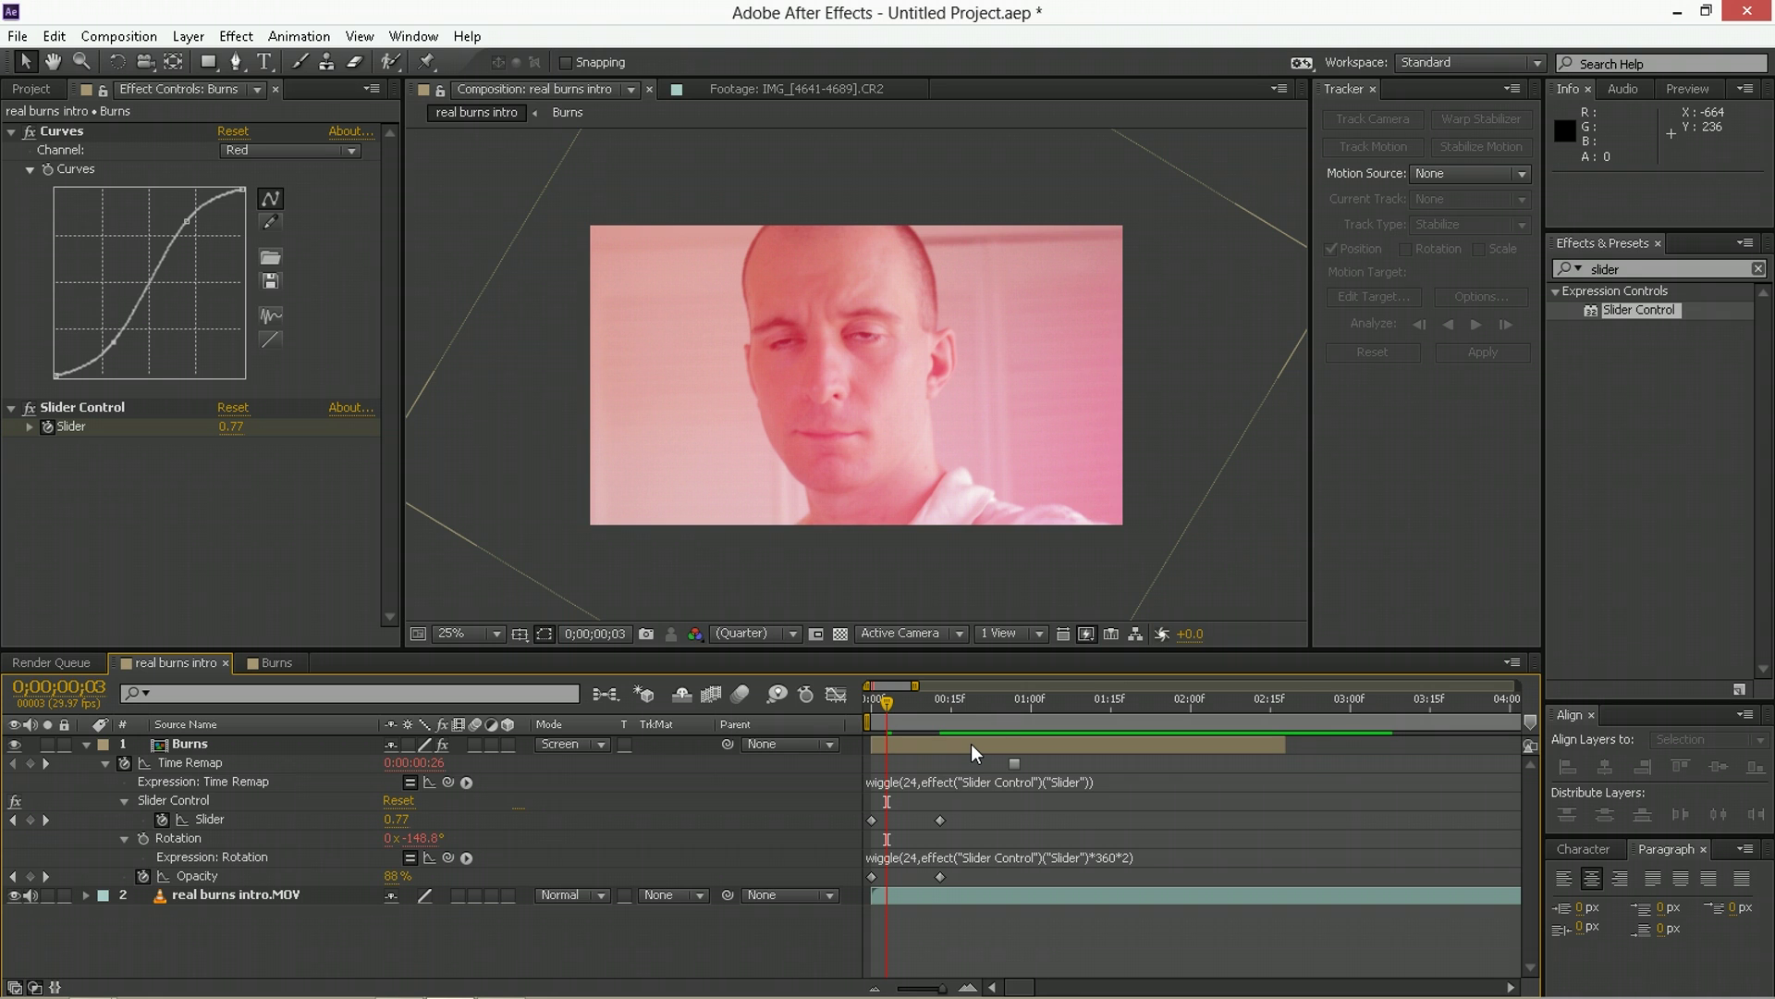
double_click(970, 743)
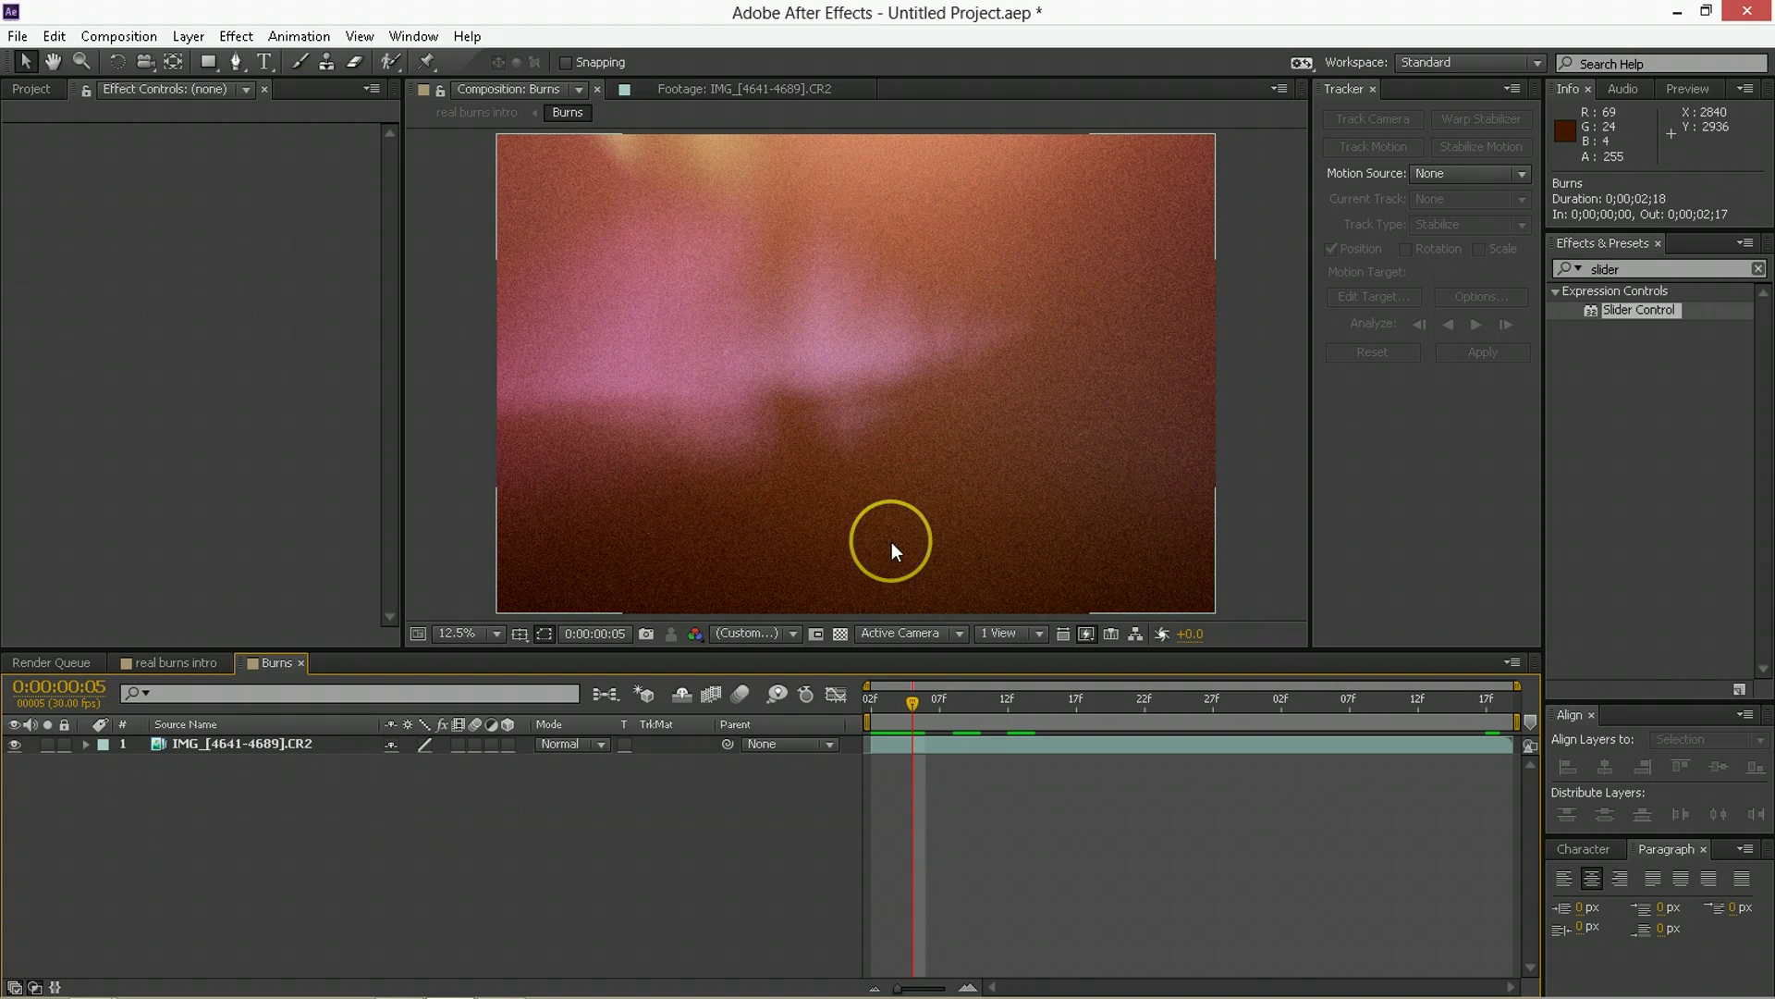
scroll(891, 541, "down", 1)
scroll(891, 552, "up", 1)
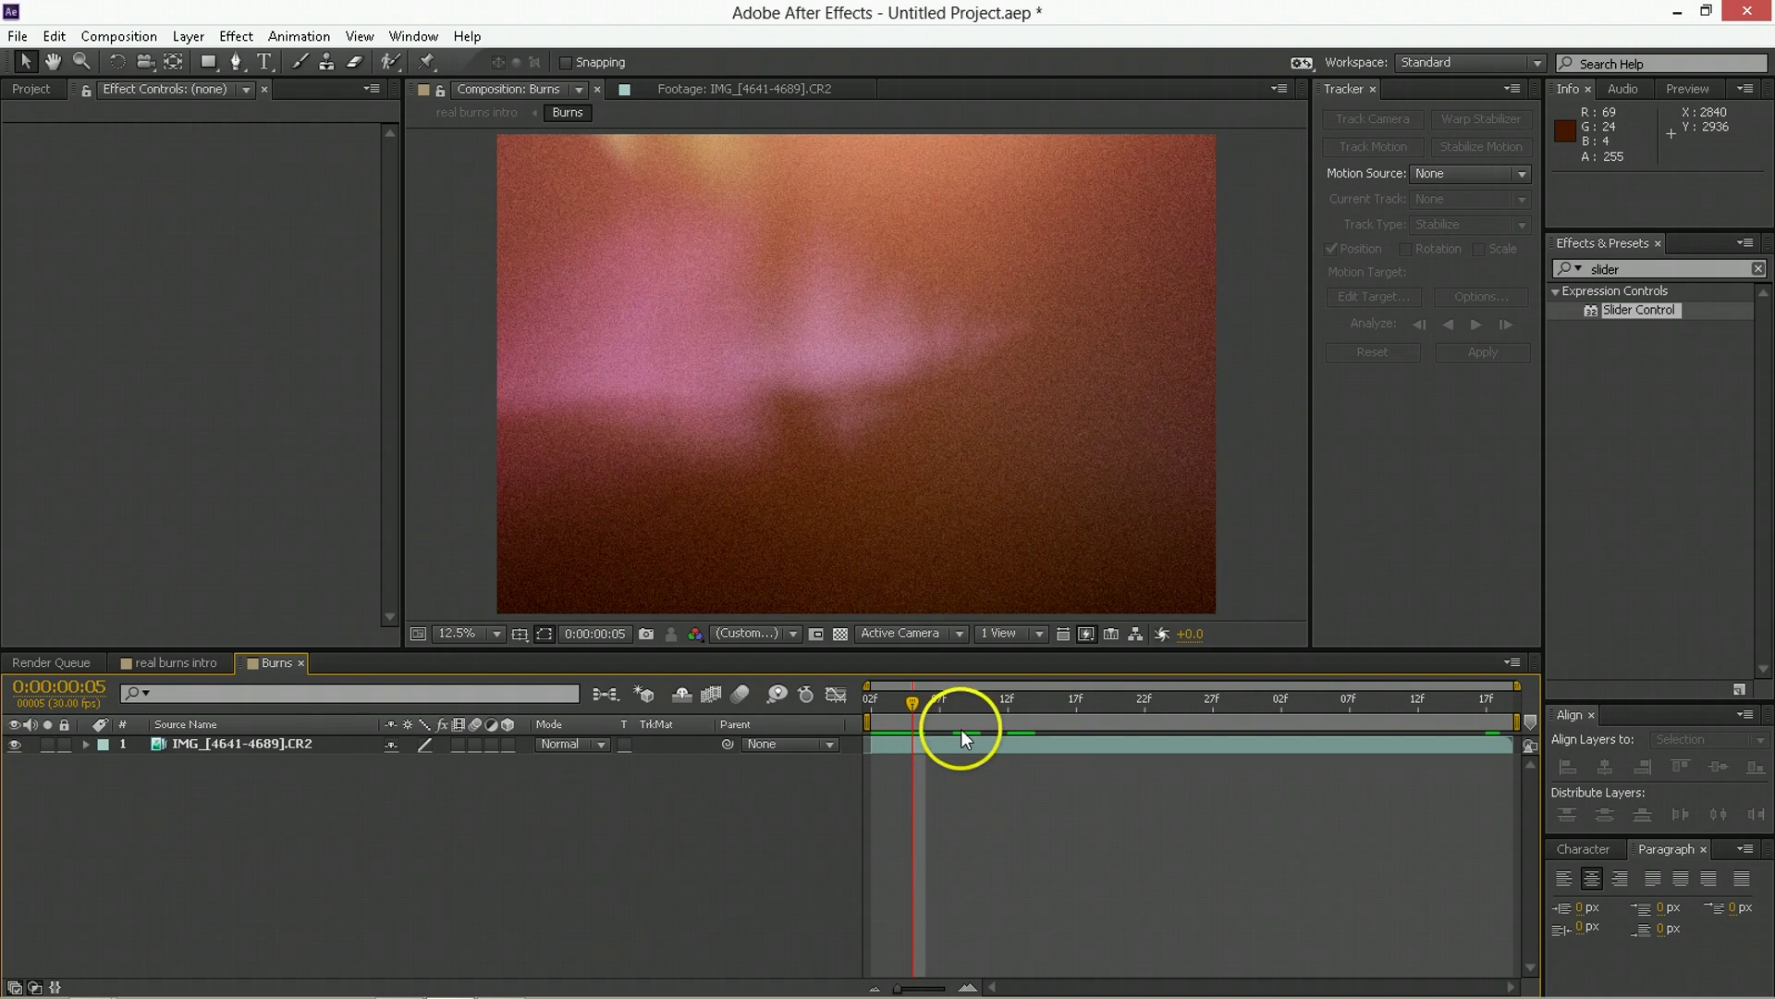
scroll(968, 482, "down", 1)
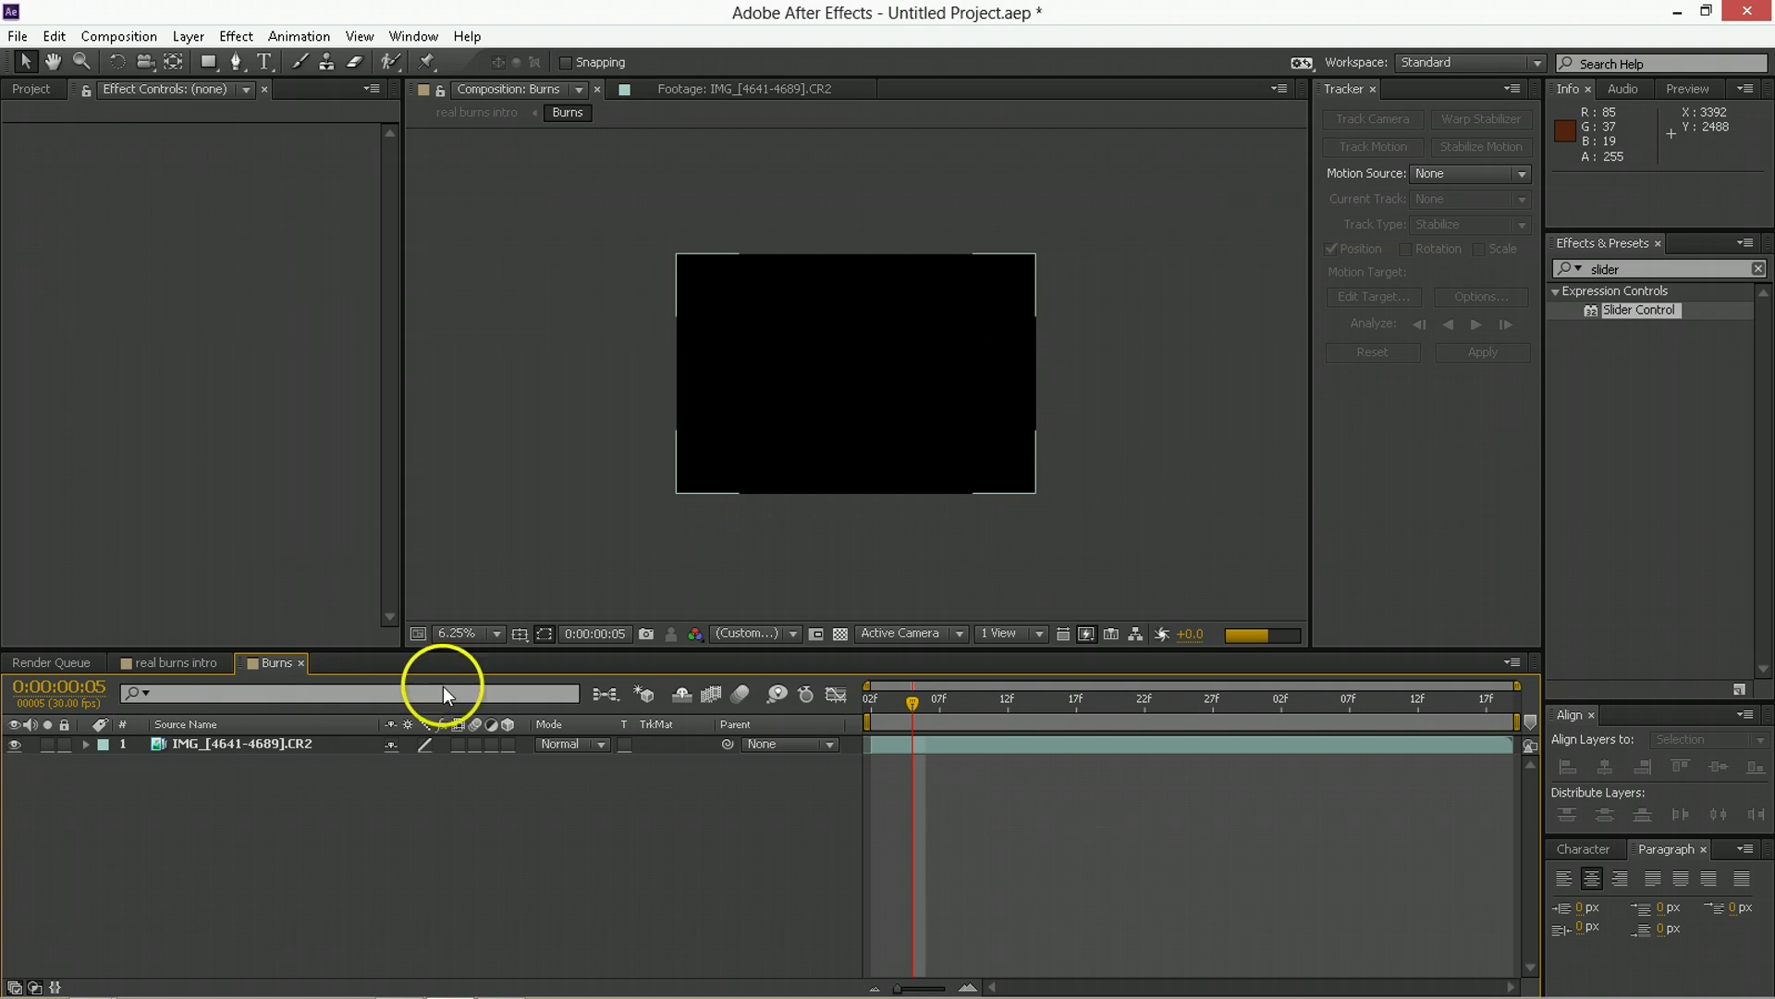
left_click(164, 664)
left_click(621, 969)
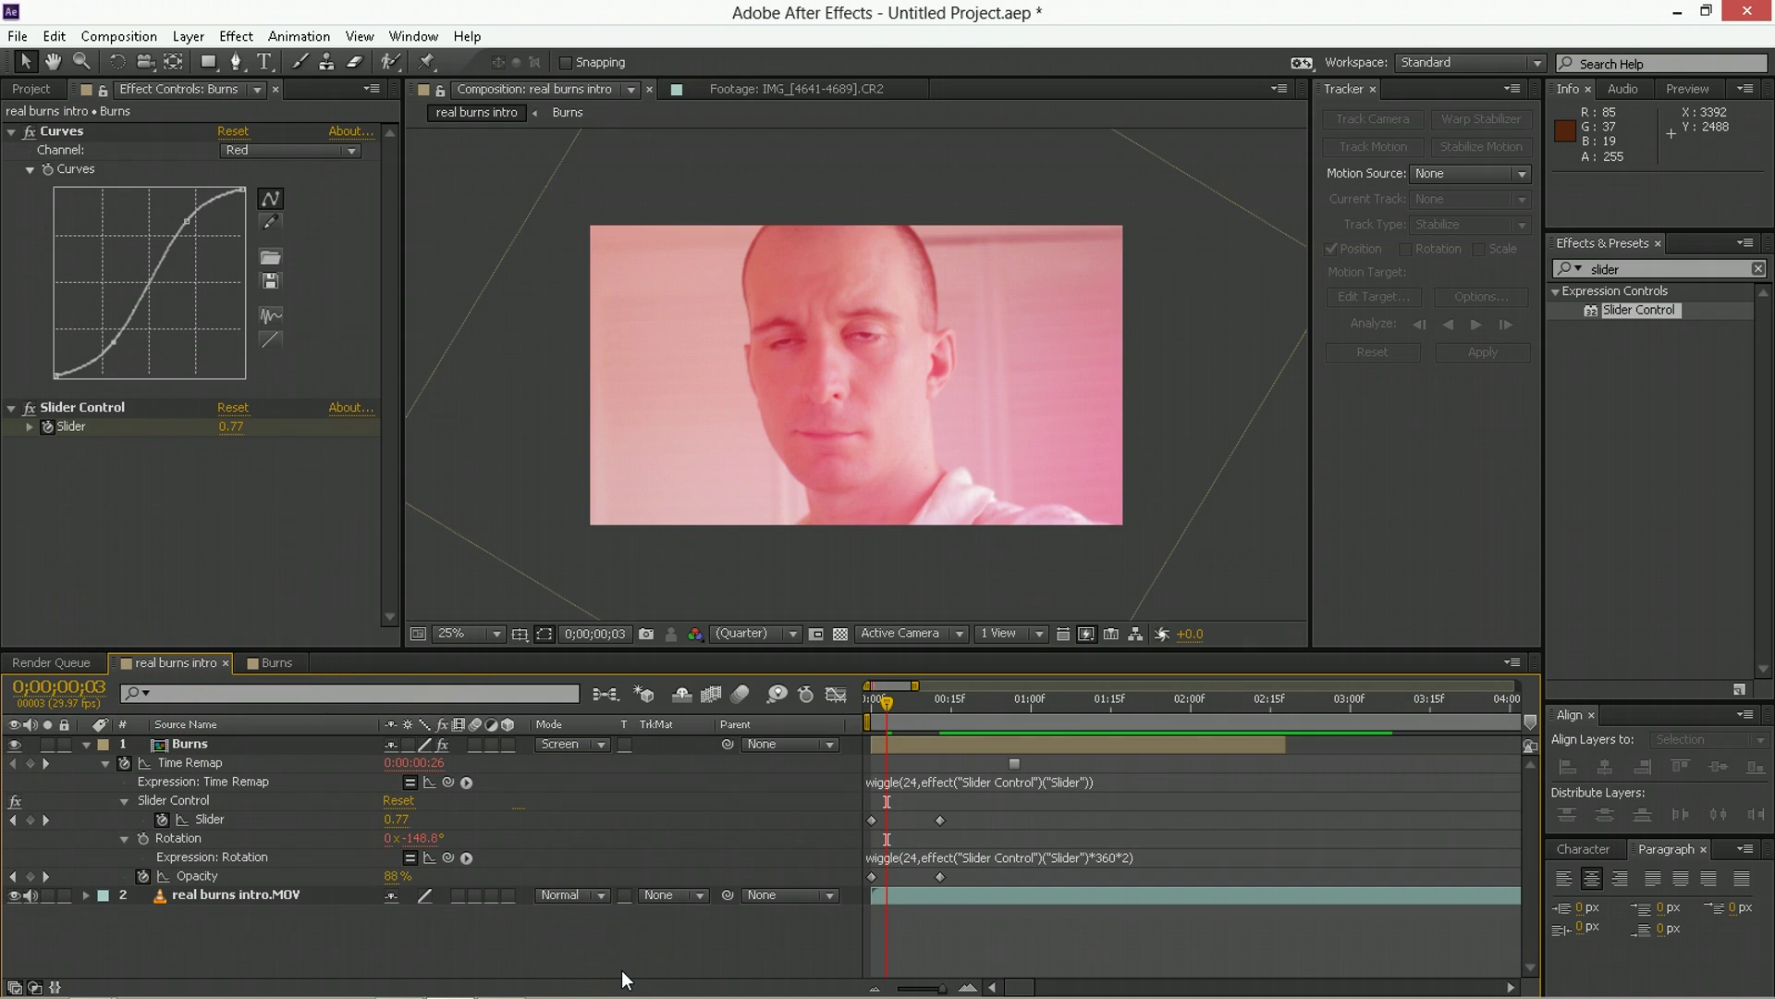